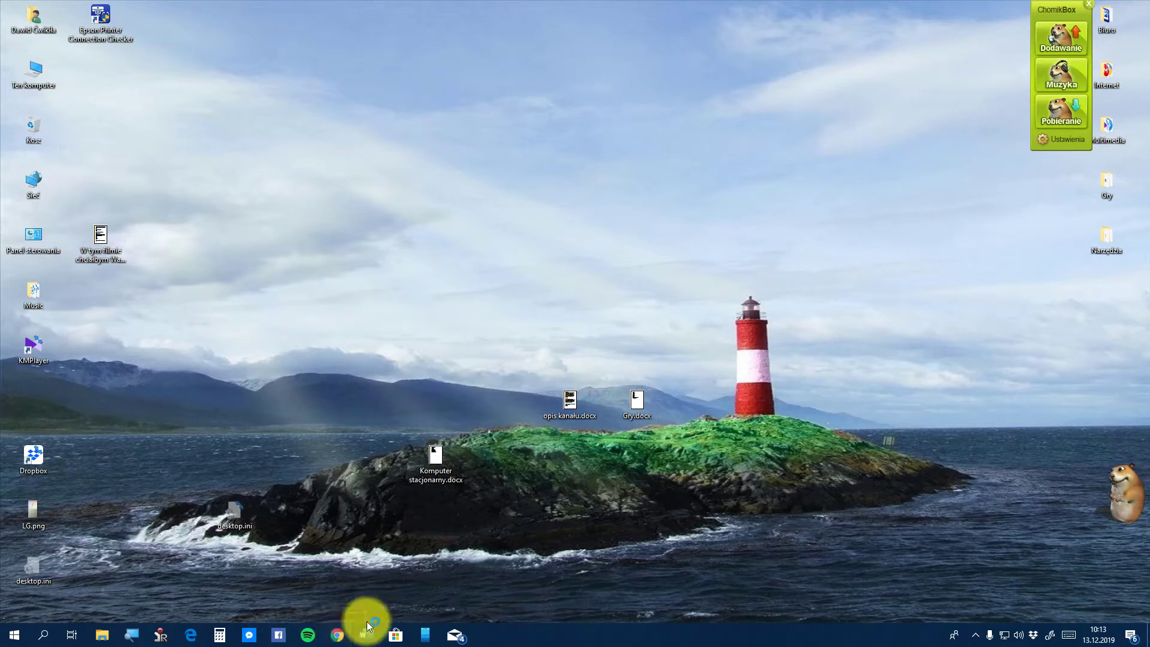
# Search Google for 'radio sure' from the Chrome address bar
pyautogui.click(368, 623)
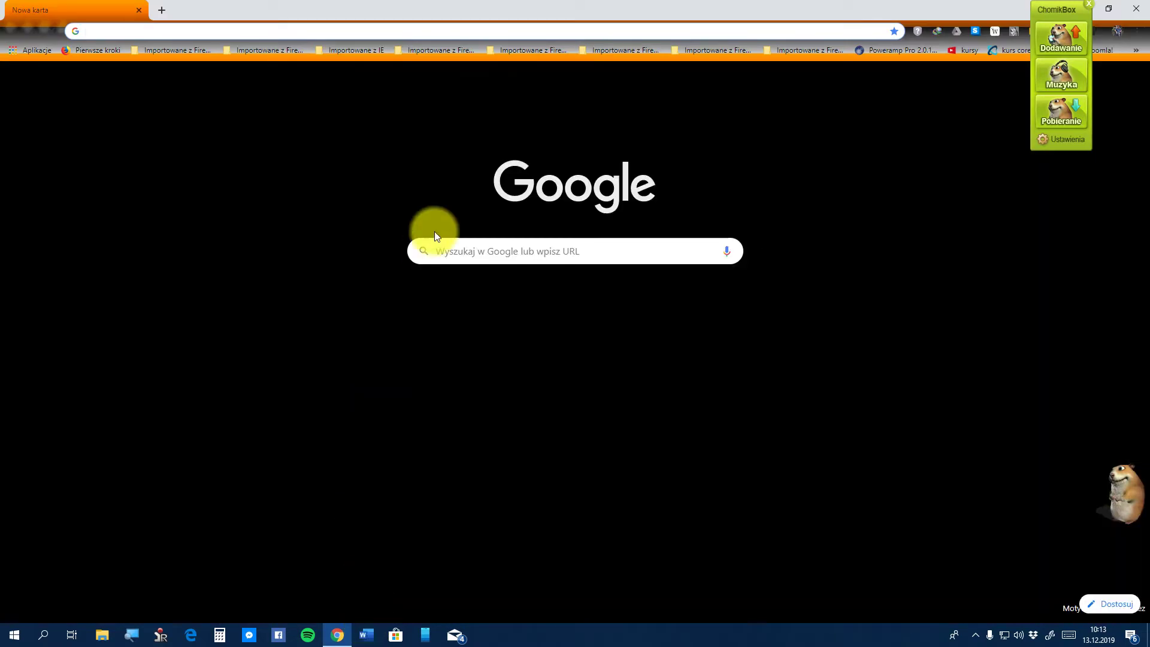
pyautogui.click(575, 250)
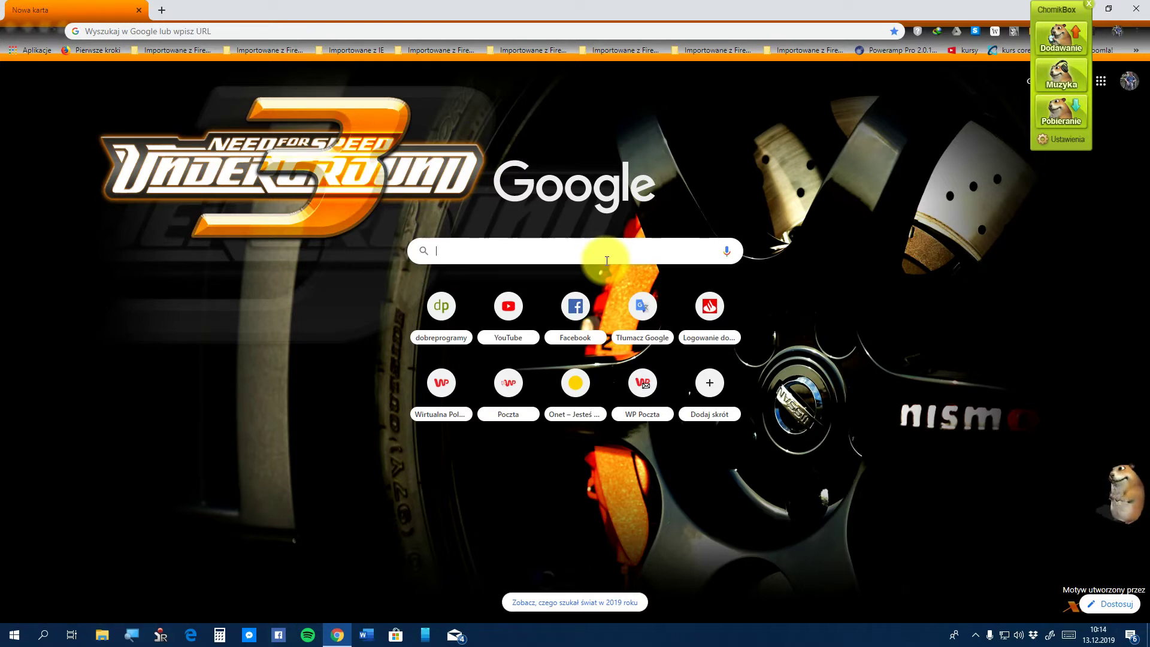
pyautogui.click(185, 36)
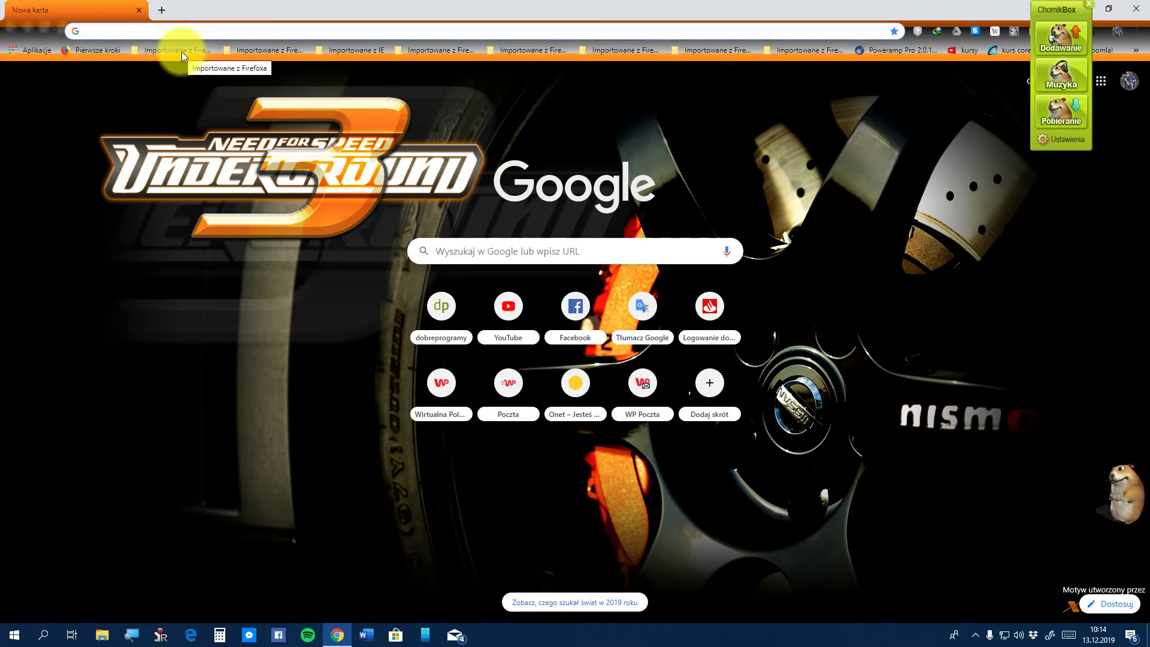
pyautogui.write('radio')
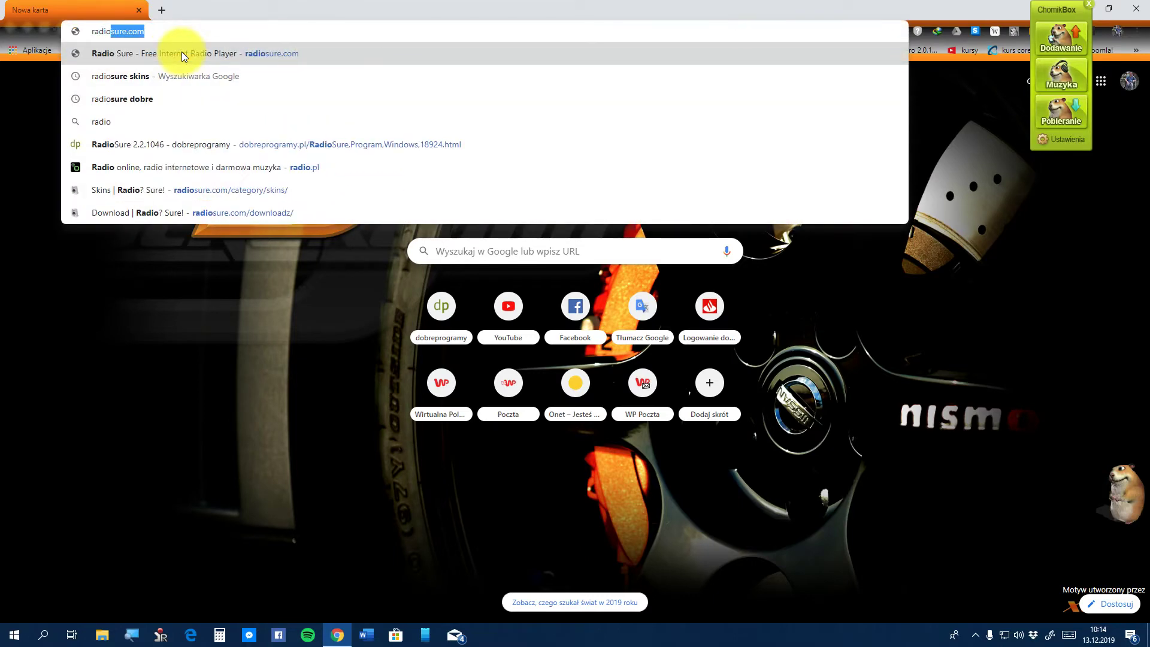
pyautogui.write(' su')
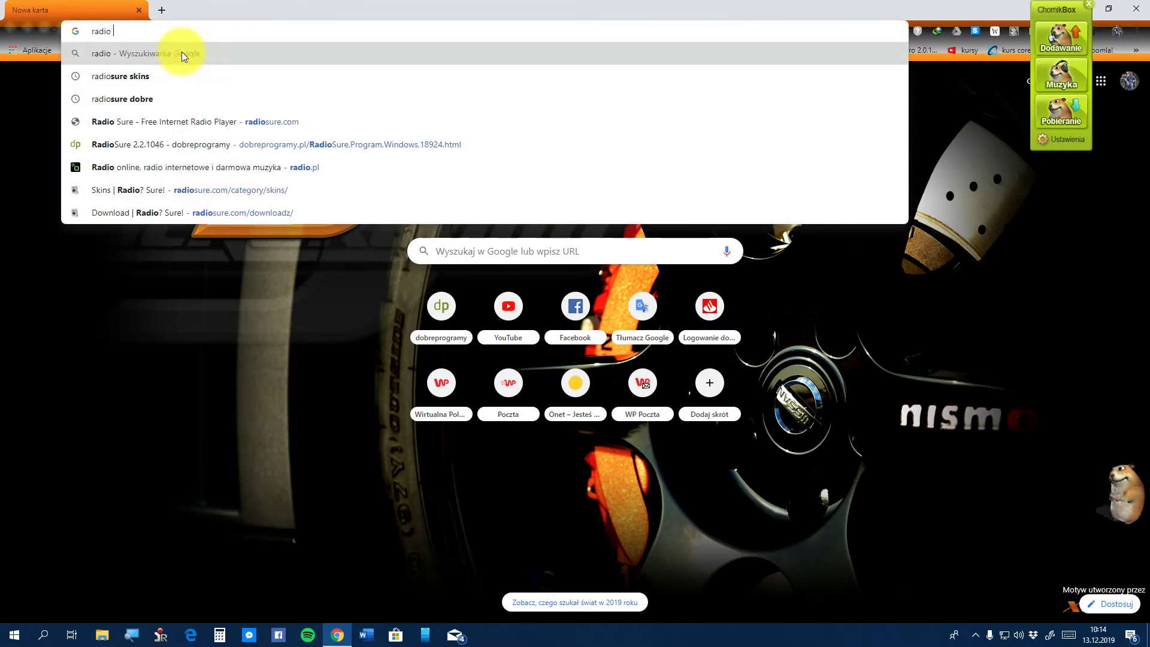
pyautogui.write('re')
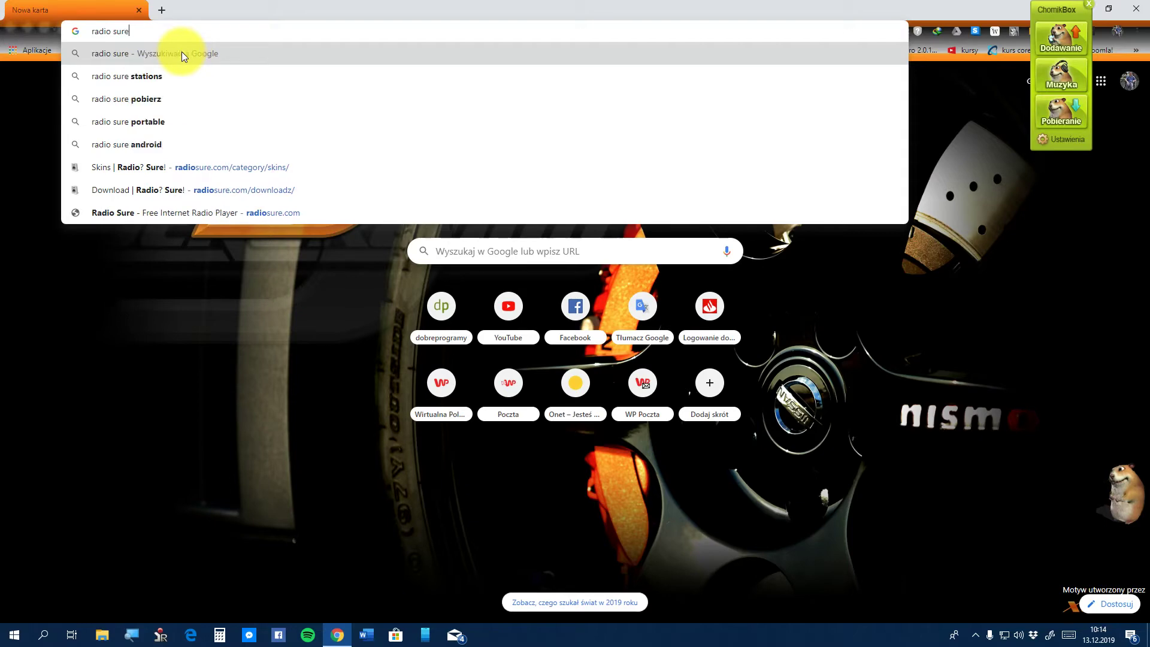
pyautogui.press('Return')
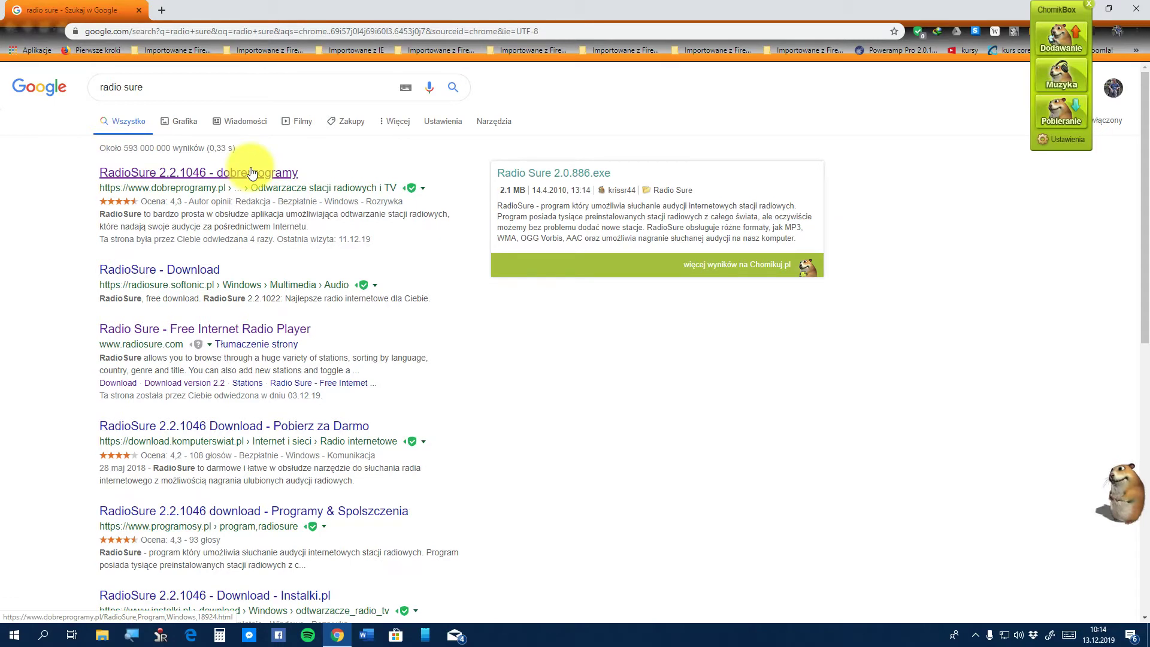
# Open the dobreprogramy RadioSure 2.2.1046 result and start the download with 'Pobierz program'
pyautogui.click(252, 172)
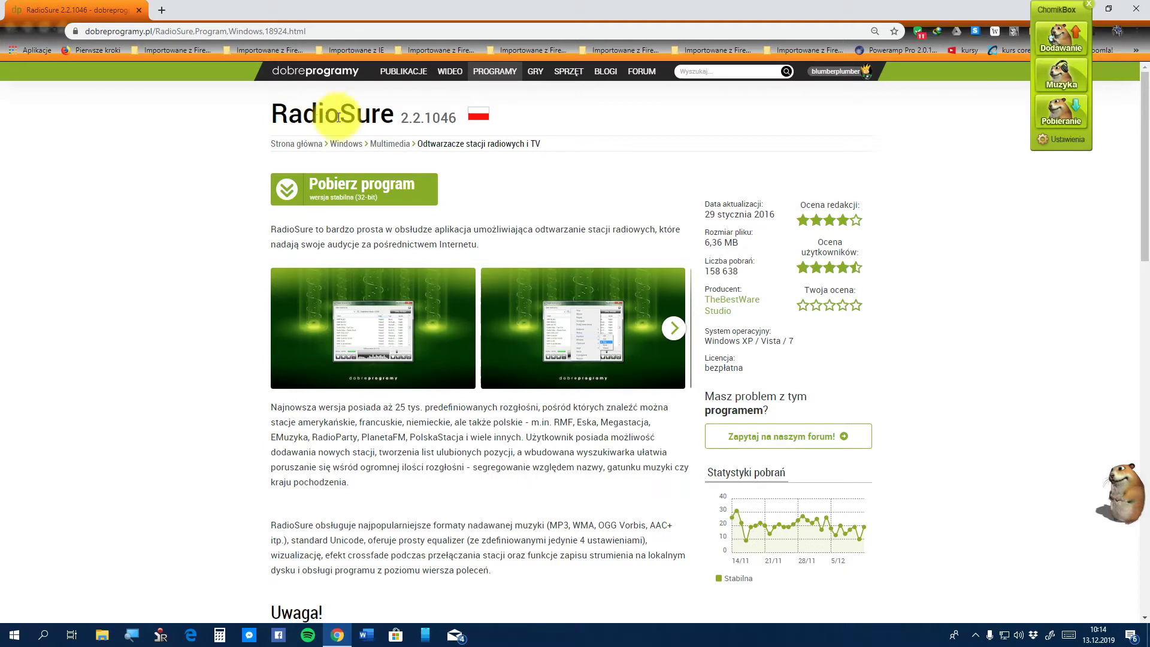
pyautogui.click(401, 190)
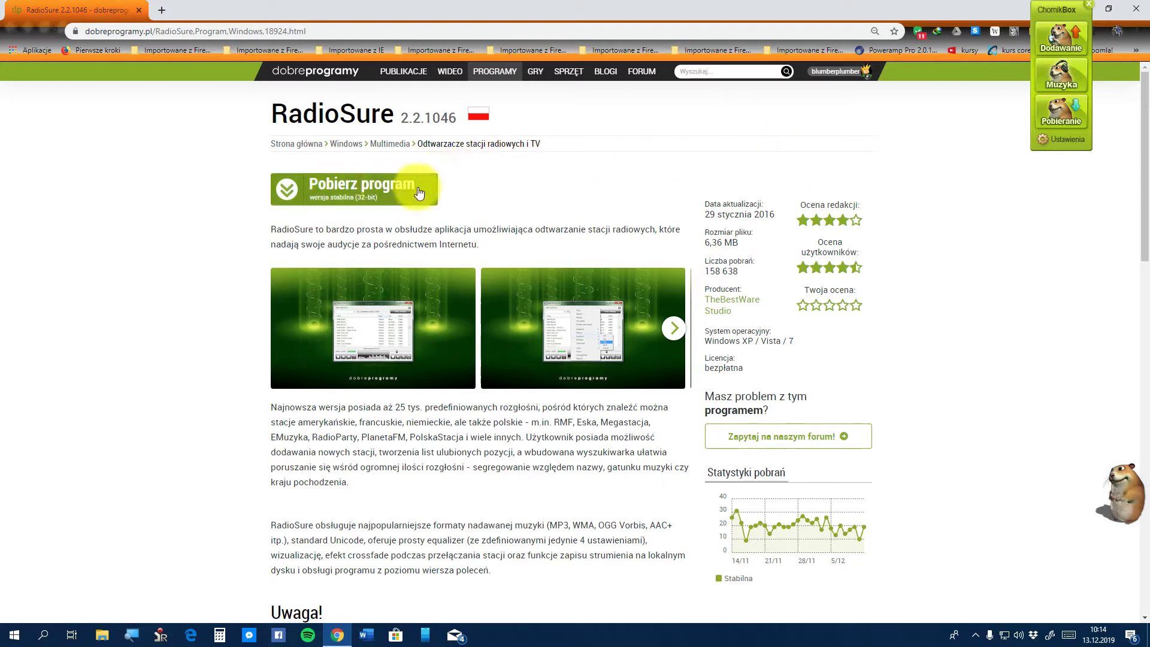
pyautogui.click(364, 188)
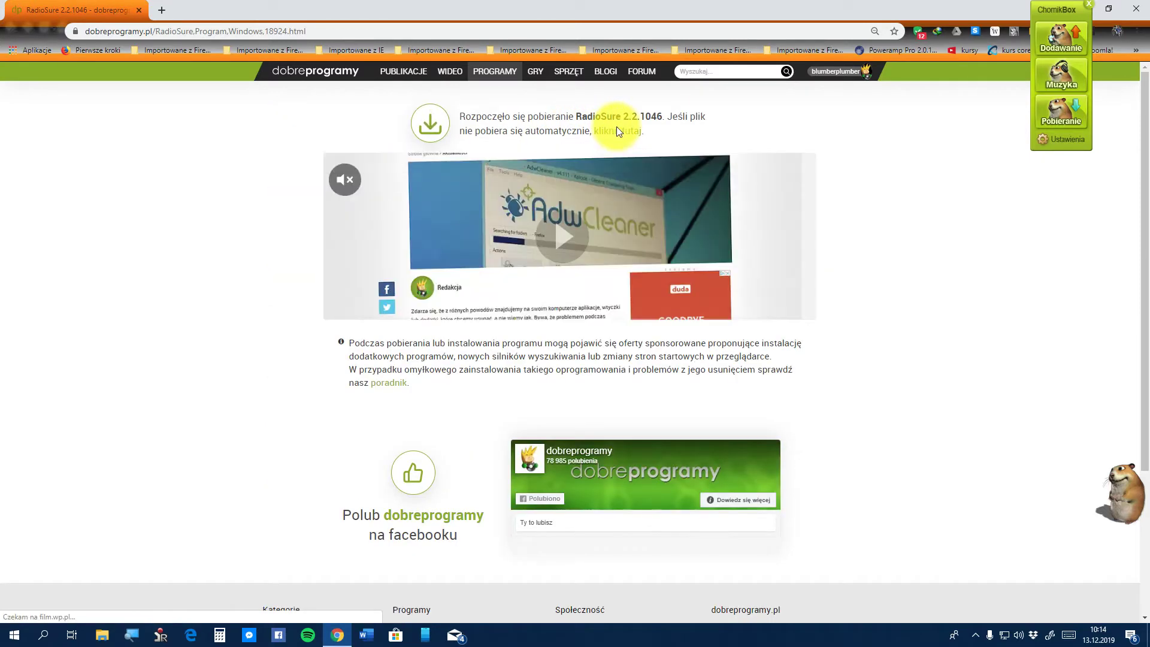
# Save RadioSure-2.2.1046-setup.exe into the Pobrane folder
pyautogui.click(617, 130)
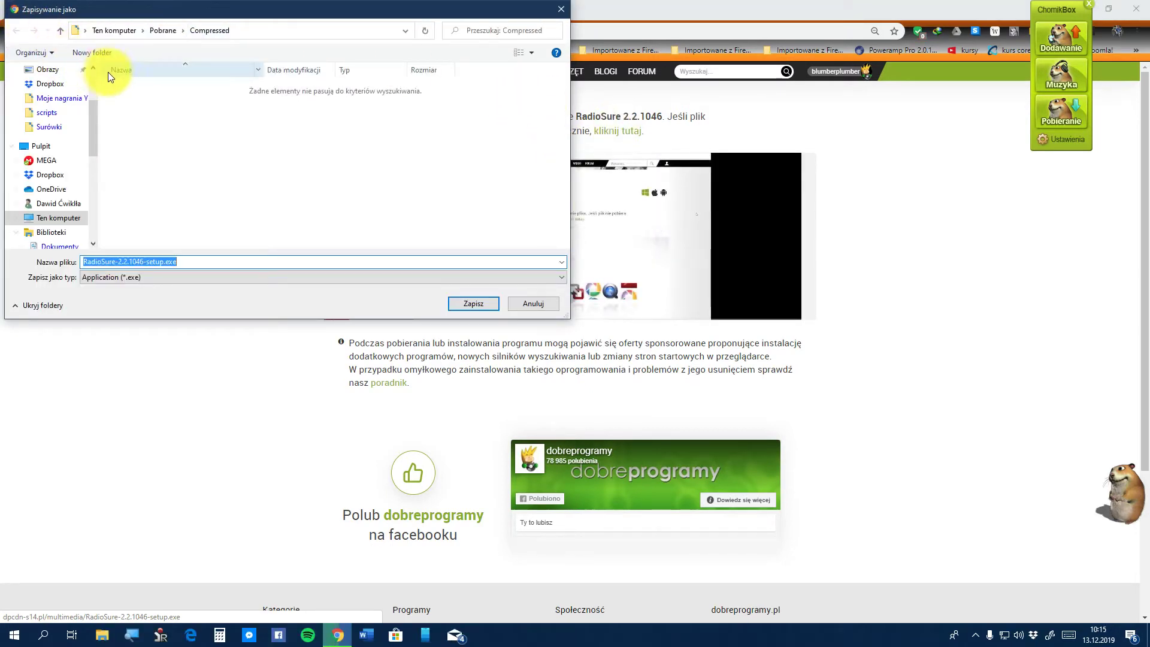
pyautogui.click(164, 30)
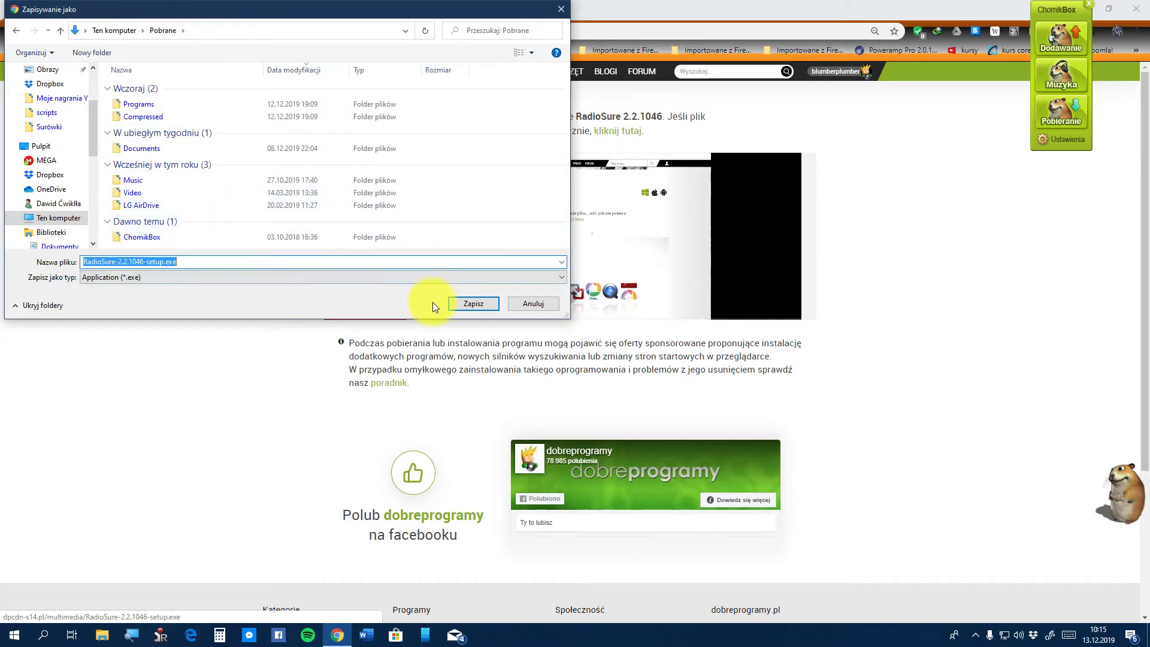
pyautogui.click(455, 306)
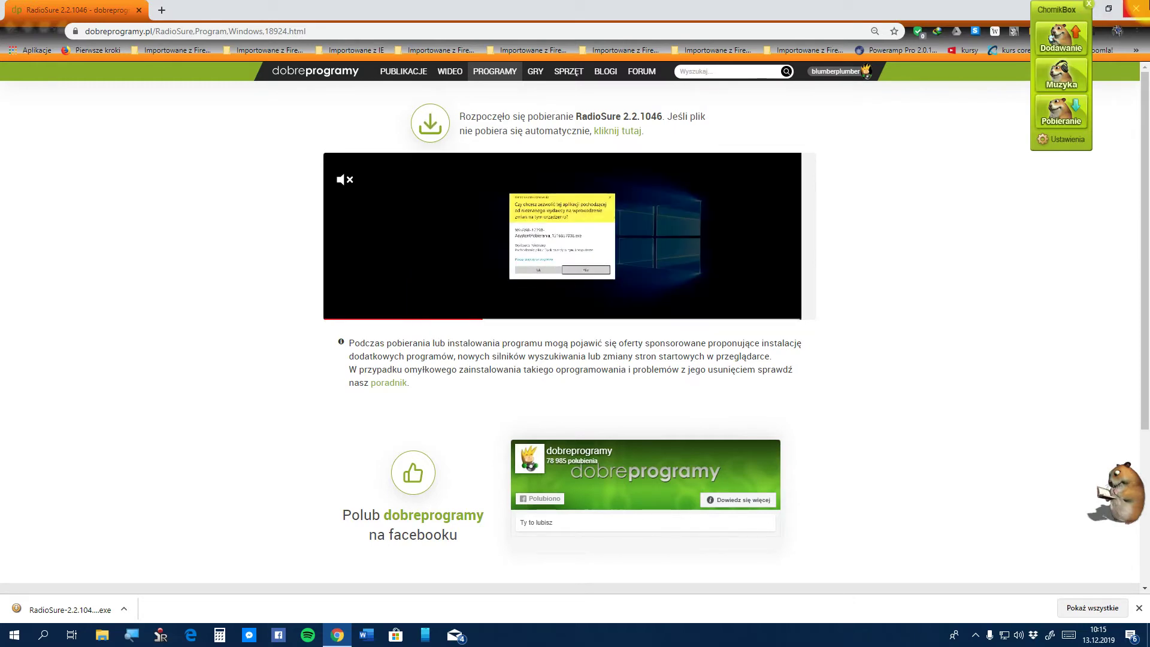
# Close Chrome, open Pobrane through Ten komputer, and select RadioSure-2.2.1046-setup.exe
pyautogui.click(1136, 9)
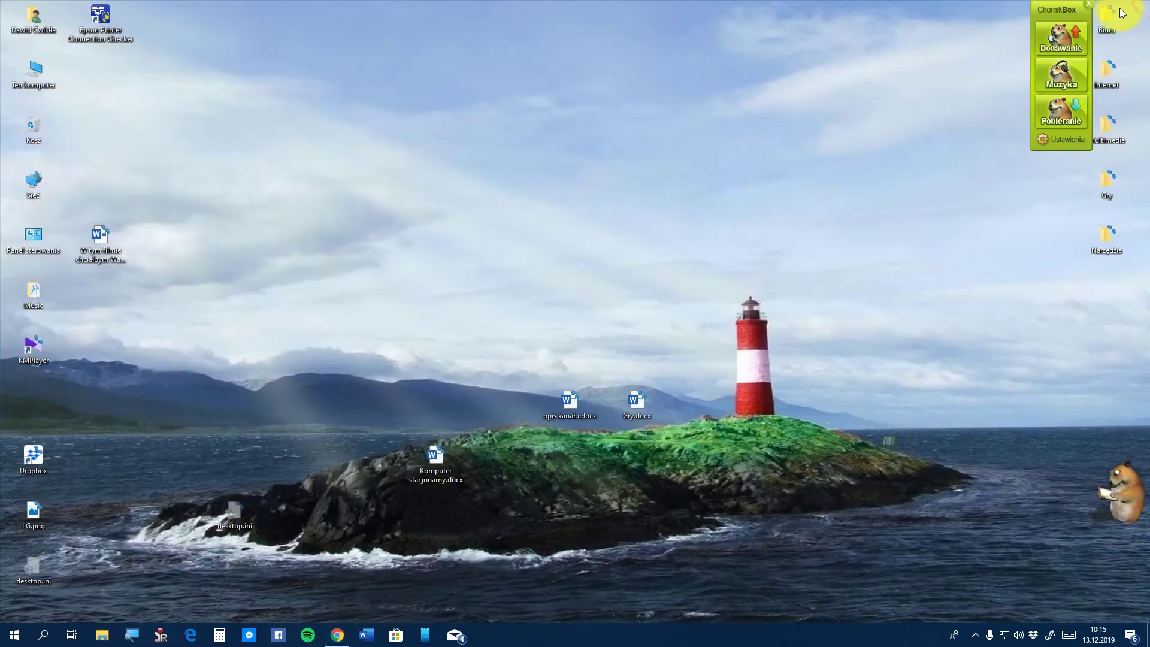
pyautogui.doubleClick(41, 63)
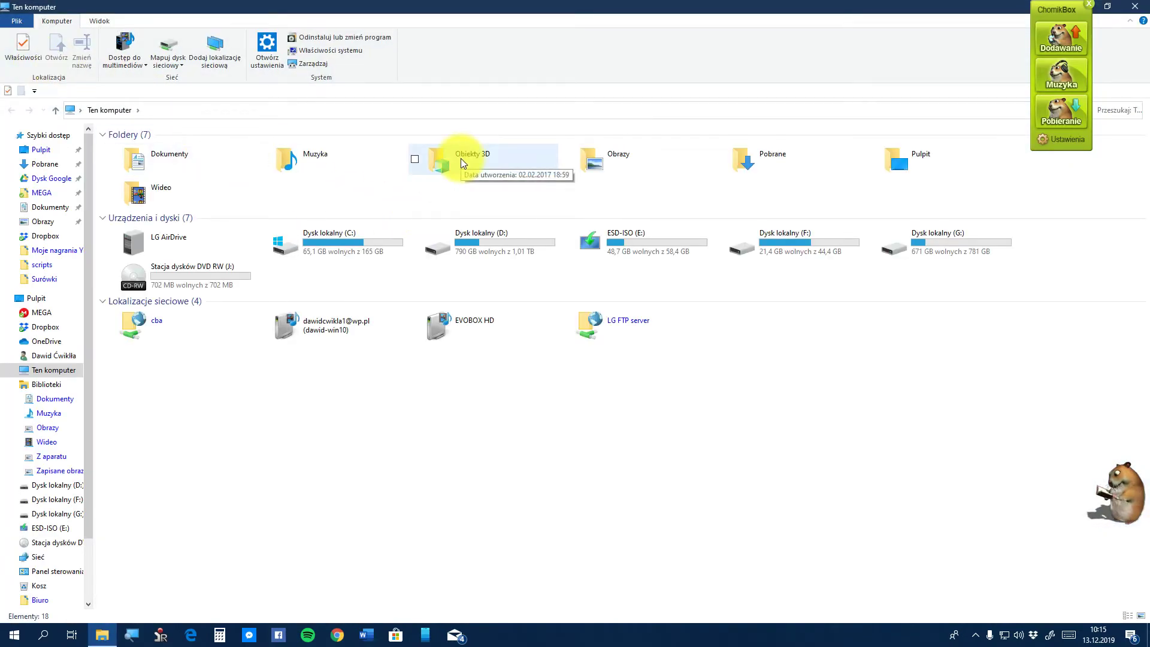
pyautogui.click(788, 167)
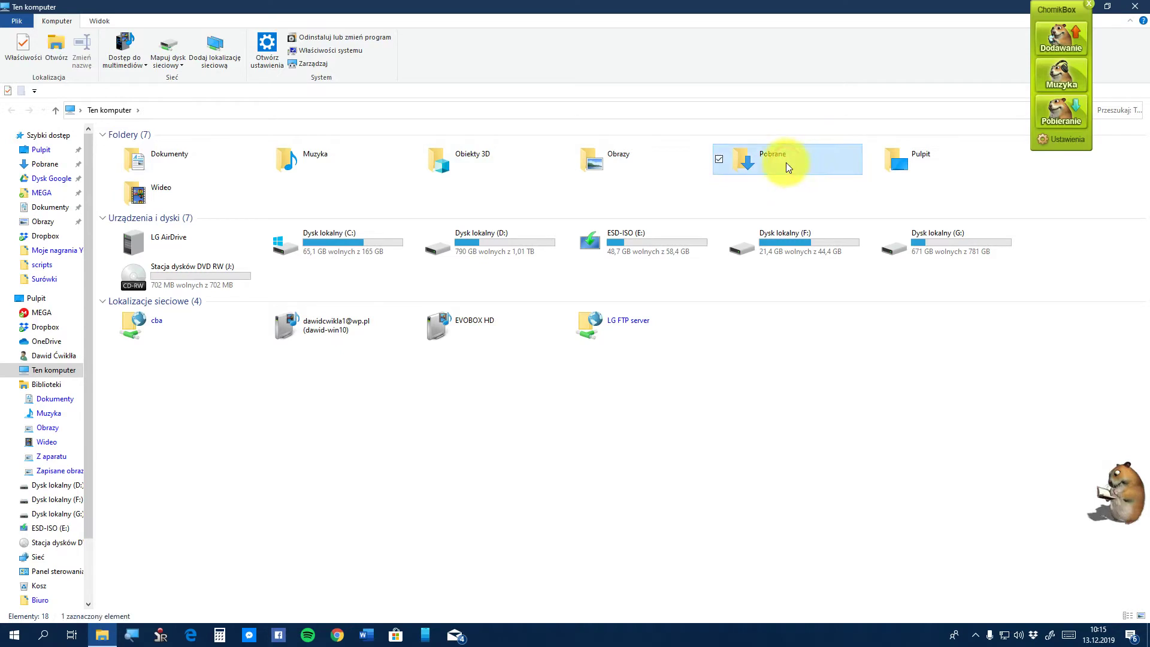
pyautogui.doubleClick(760, 162)
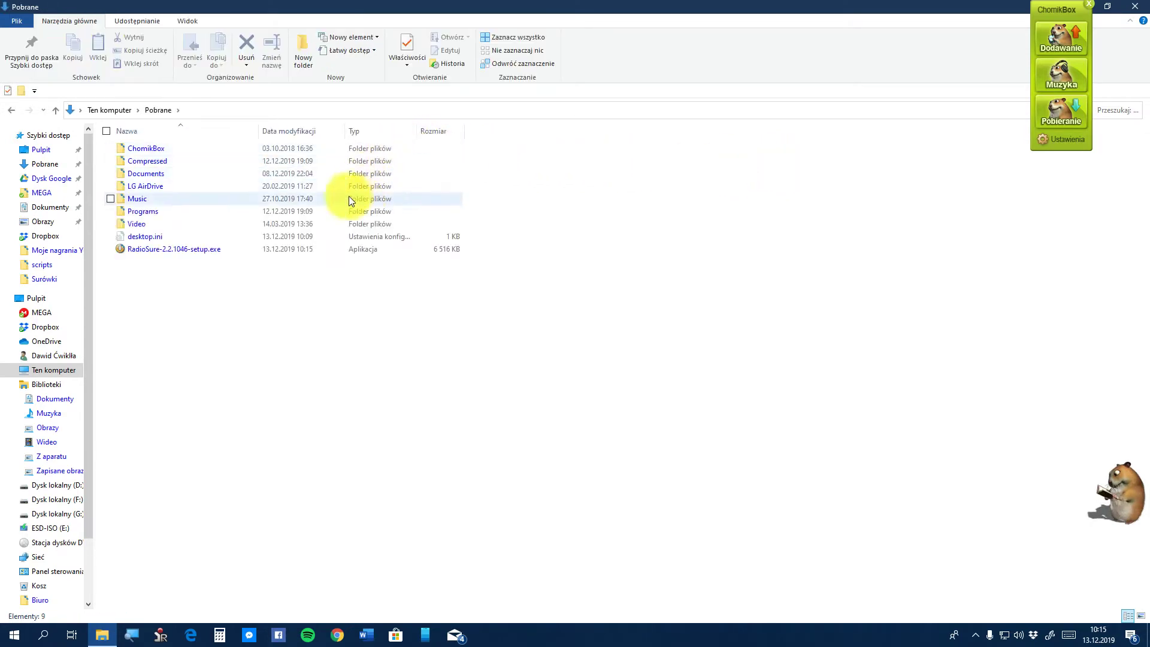
pyautogui.click(212, 249)
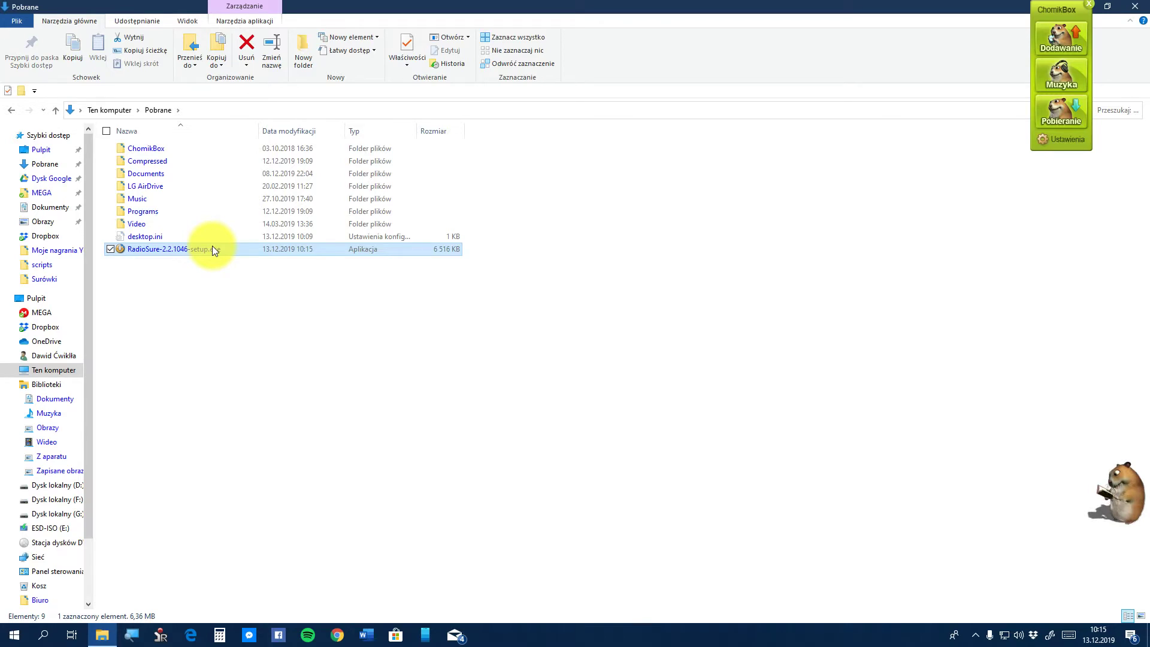
# Run the RadioSure setup as administrator with Polish as the installer language
pyautogui.rightClick(213, 248)
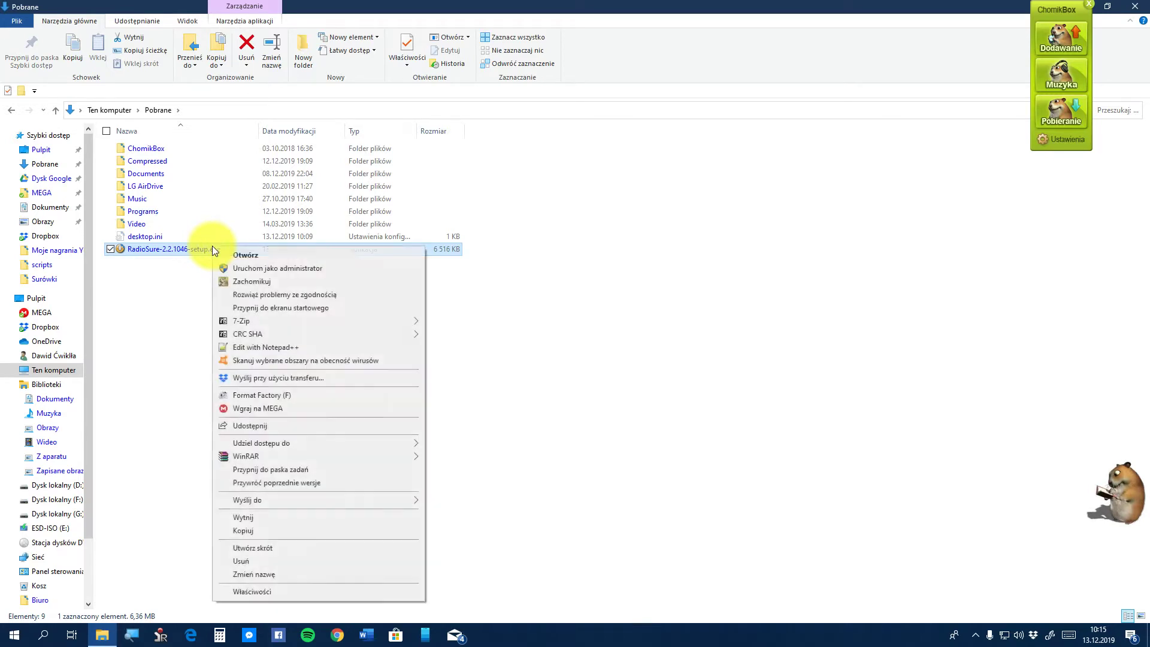
pyautogui.click(269, 267)
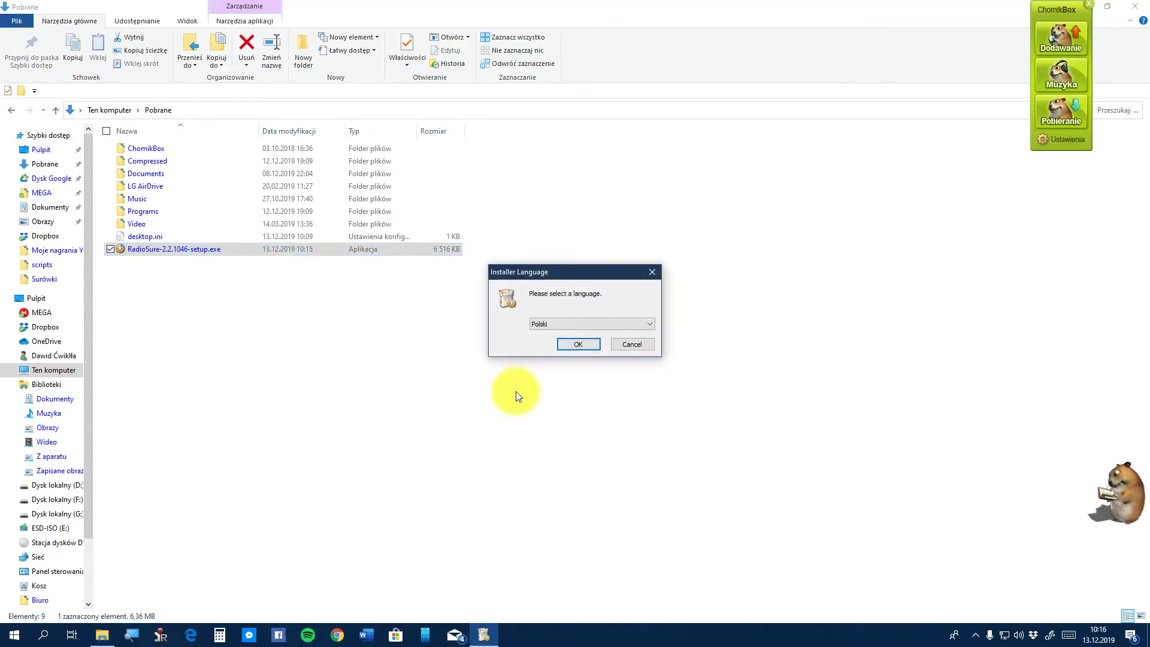
pyautogui.click(569, 343)
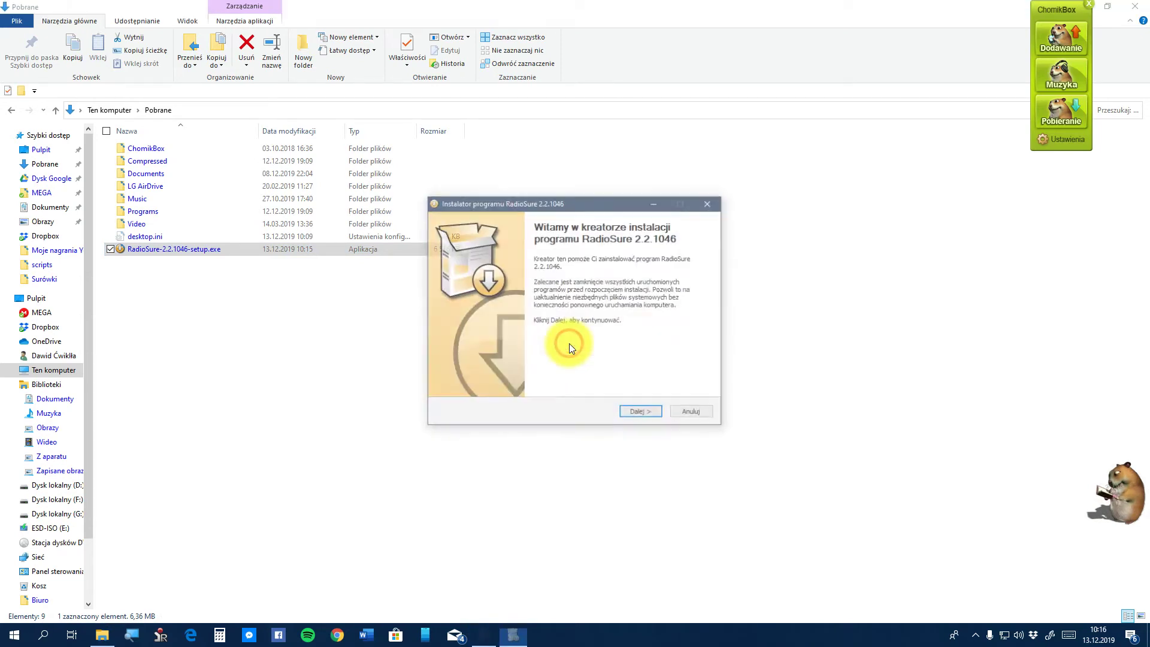
# Accept the licence, tick Install as Portable, and browse for the destination folder
pyautogui.click(648, 412)
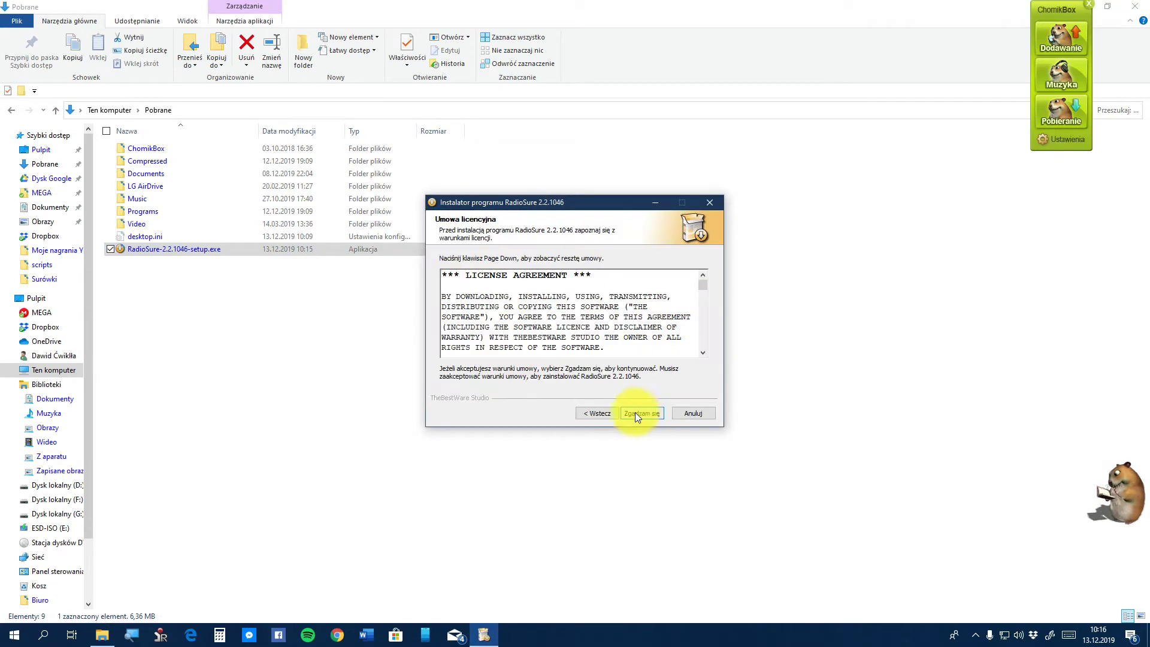
pyautogui.click(635, 412)
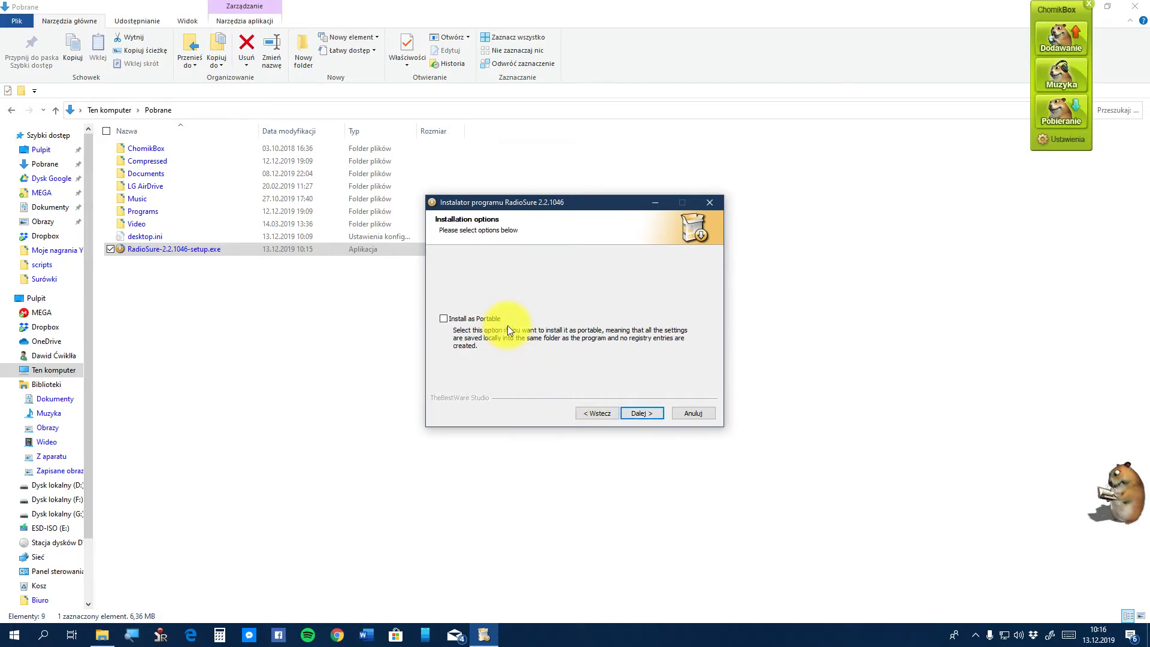
pyautogui.click(476, 321)
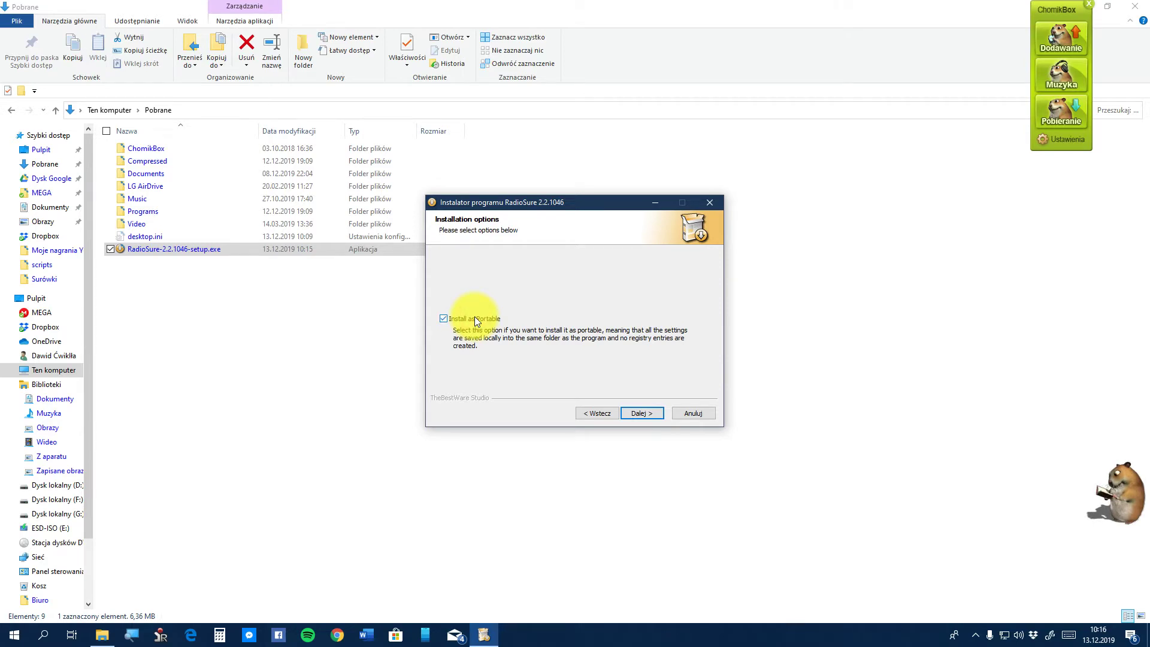
pyautogui.click(649, 409)
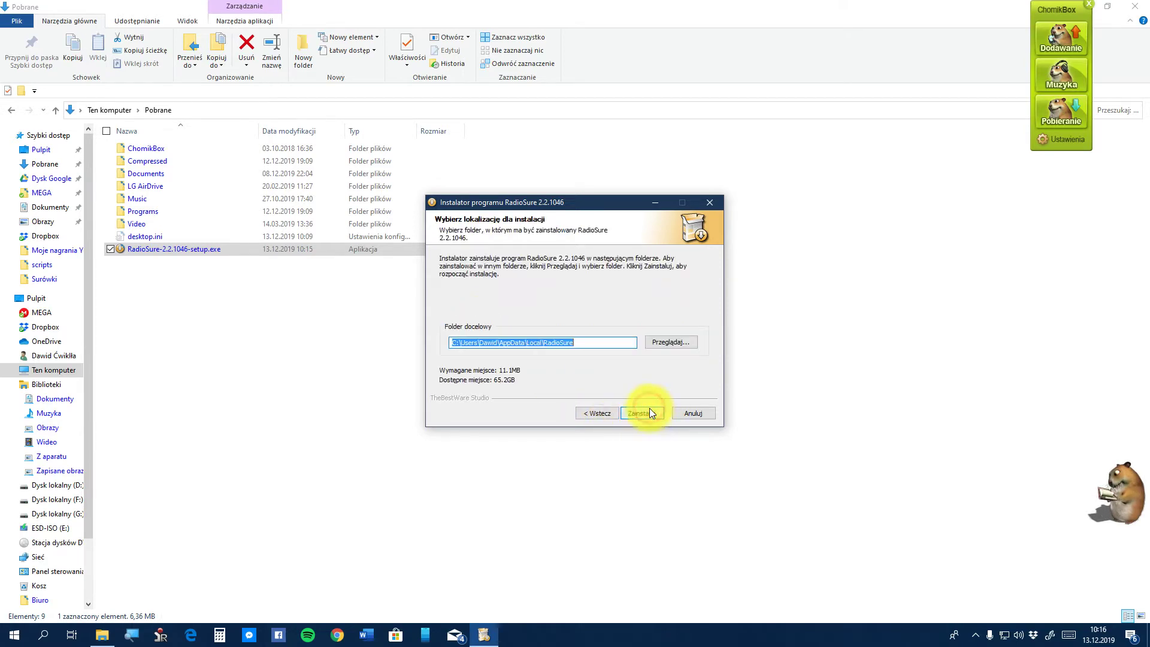
pyautogui.click(669, 343)
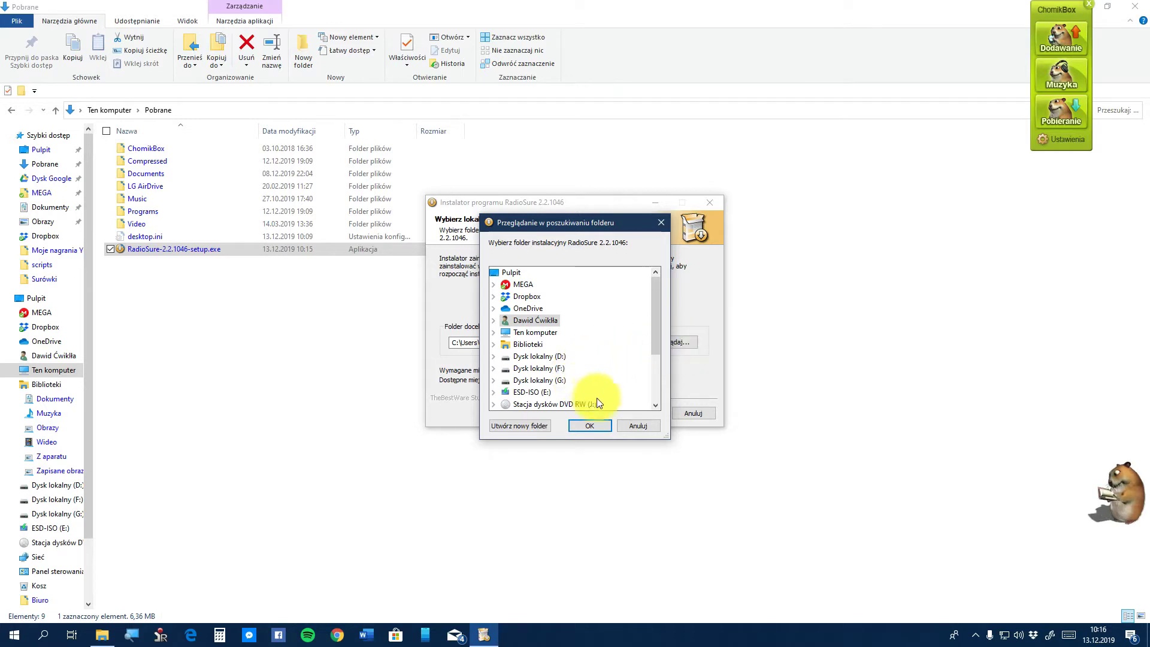
# Cancel the folder browser and return to the Installation options page
pyautogui.click(643, 425)
pyautogui.click(636, 414)
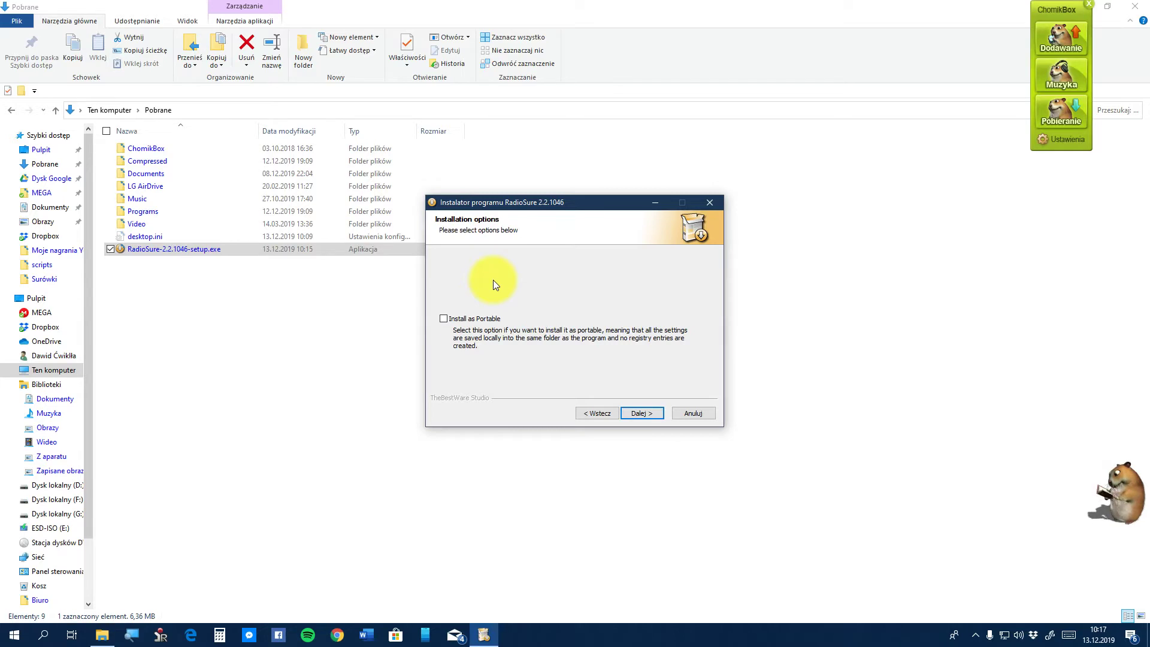
# Advance to the install-location page showing the AppData\Local\RadioSure destination folder
pyautogui.click(655, 412)
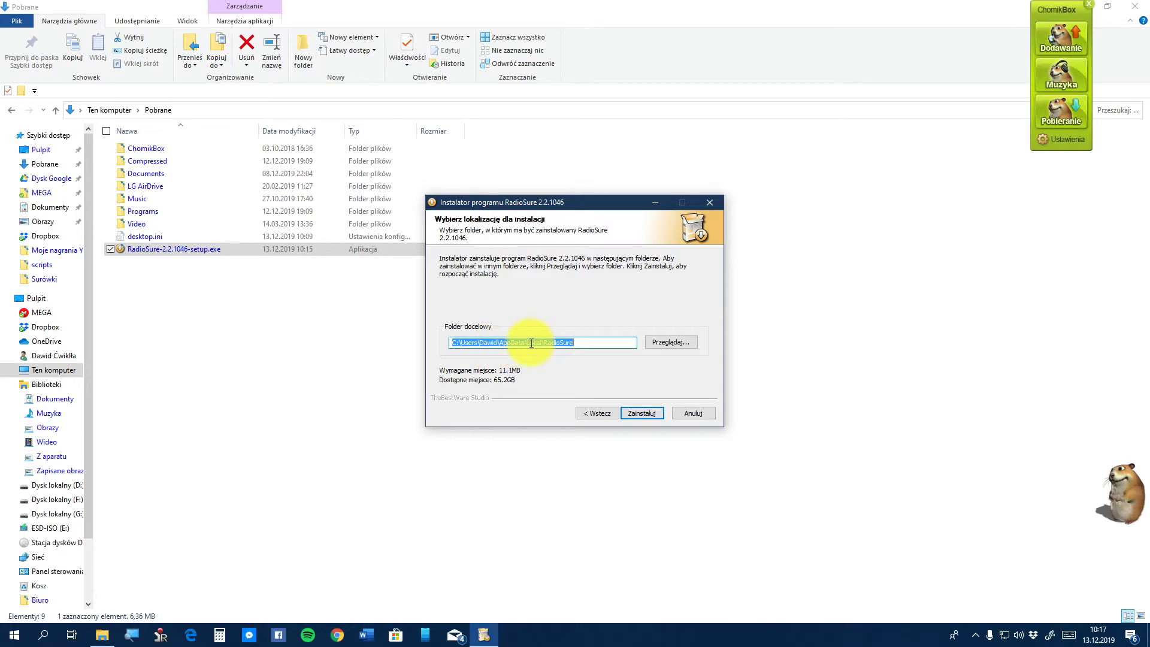
pyautogui.click(531, 343)
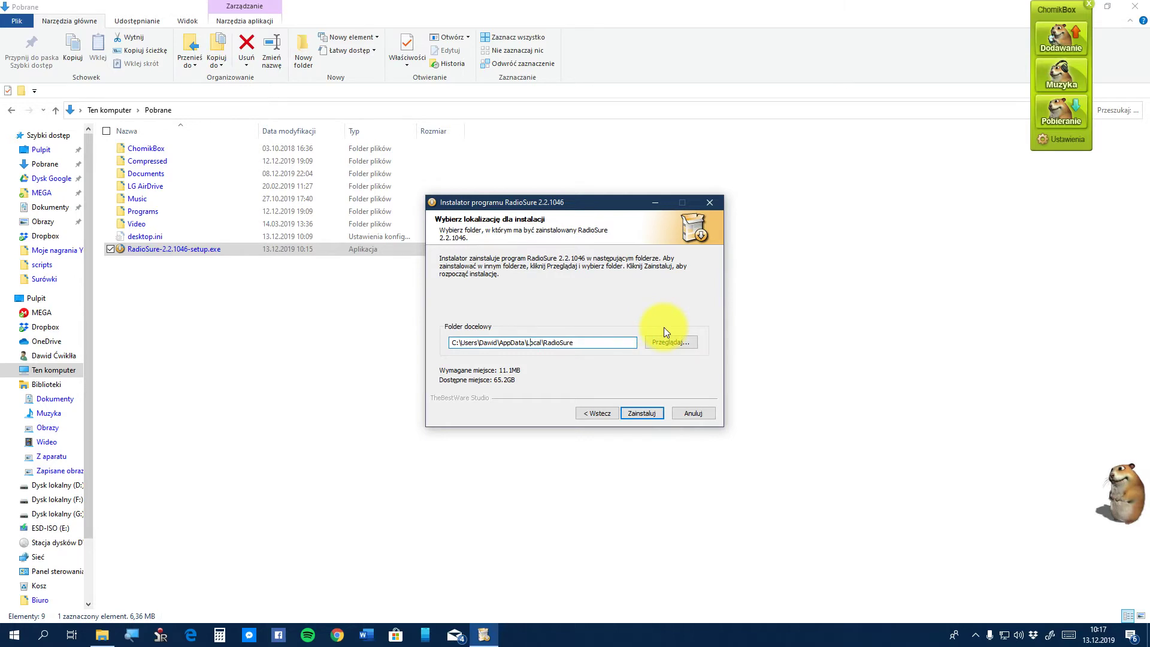
# Expand Ten komputer and Dysk lokalny (C:) in the folder browser, then close the Pobrane window
pyautogui.click(679, 341)
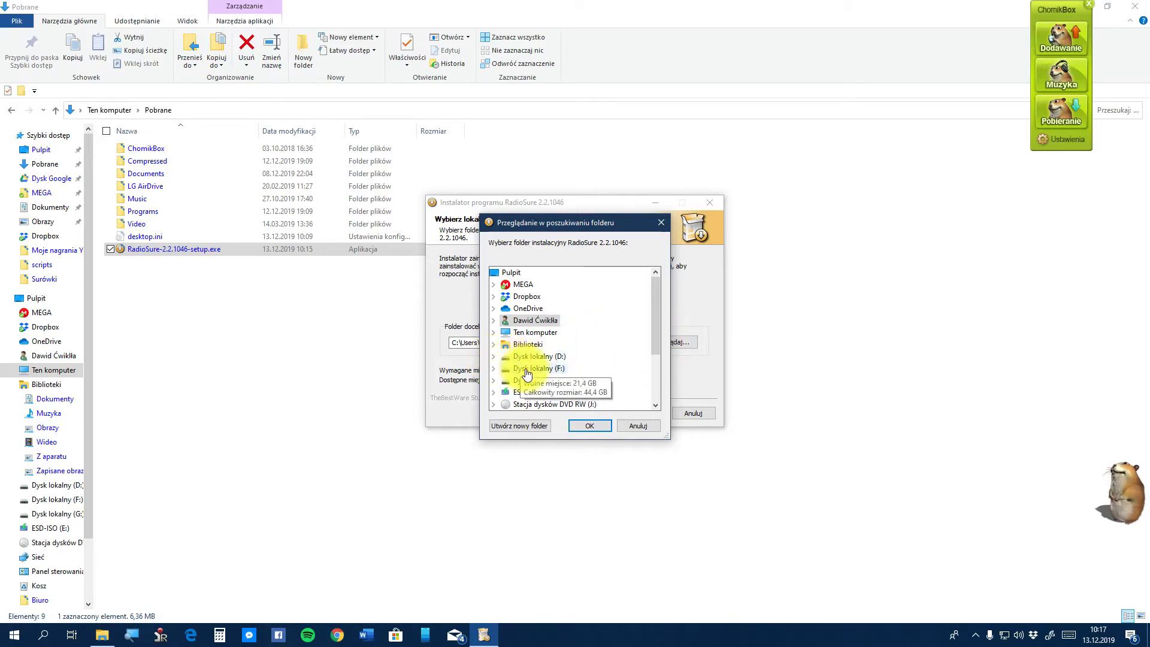
pyautogui.scroll(-1, 547, 389)
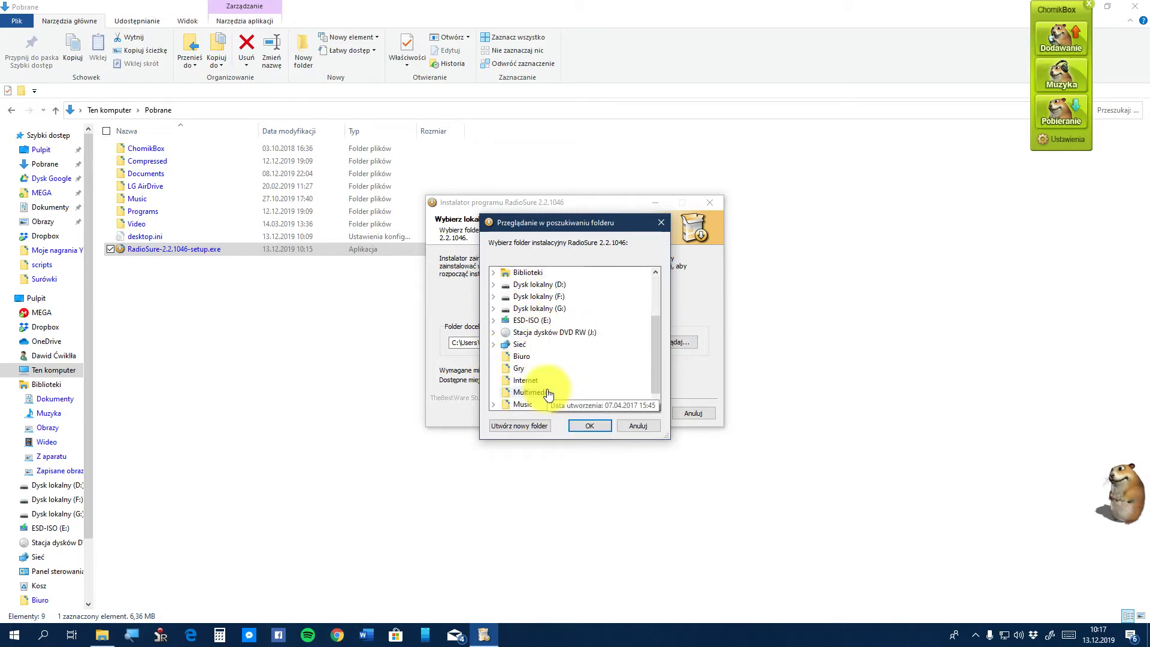
pyautogui.scroll(1, 548, 394)
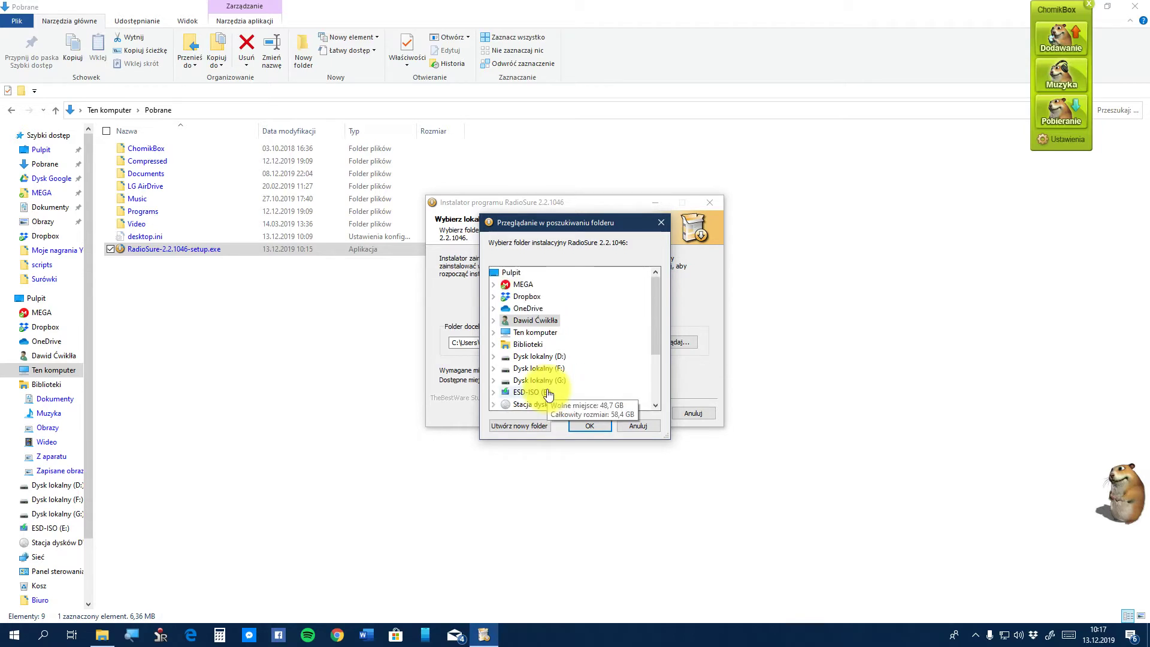
pyautogui.click(533, 333)
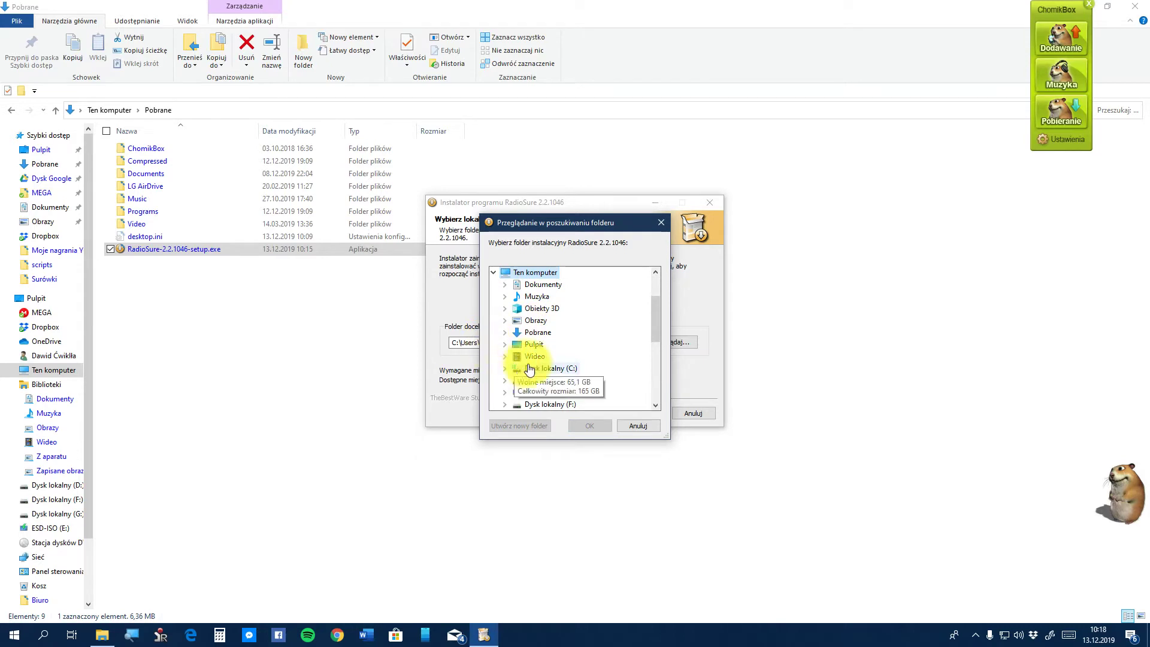
pyautogui.doubleClick(554, 371)
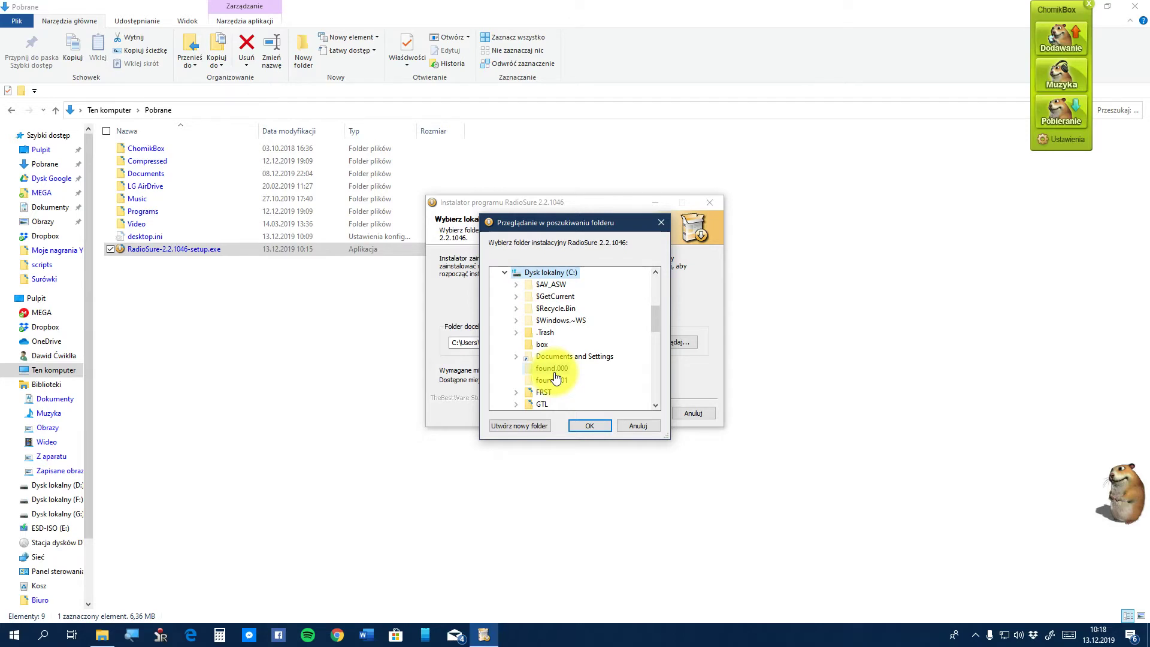
pyautogui.scroll(-3, 555, 377)
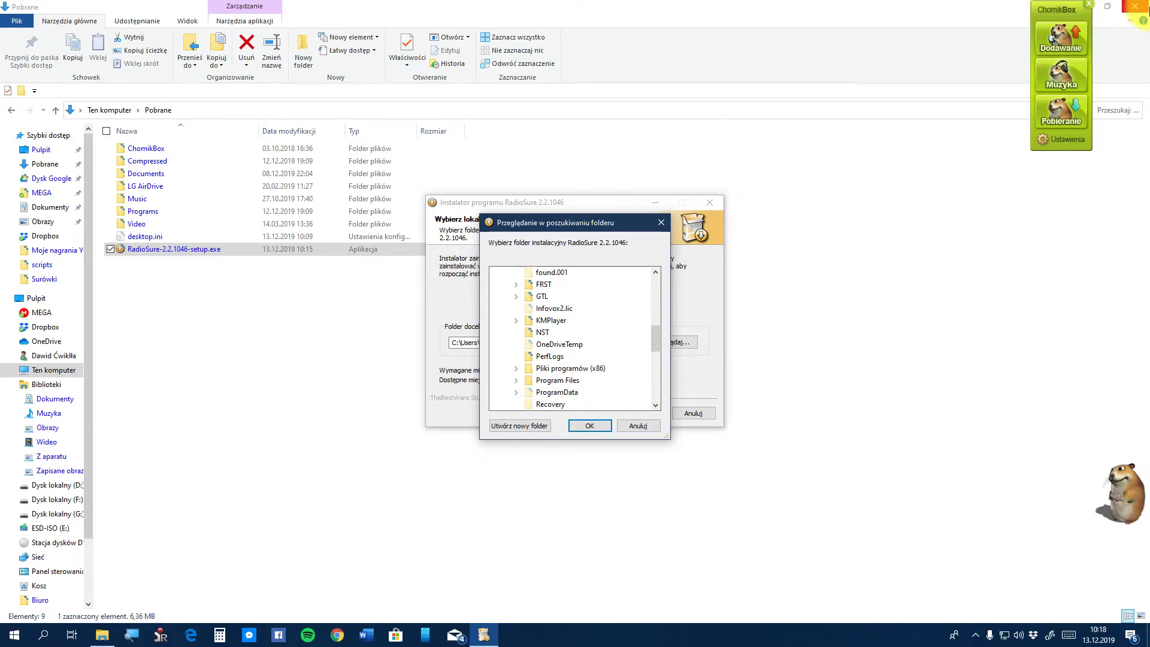
pyautogui.click(1135, 6)
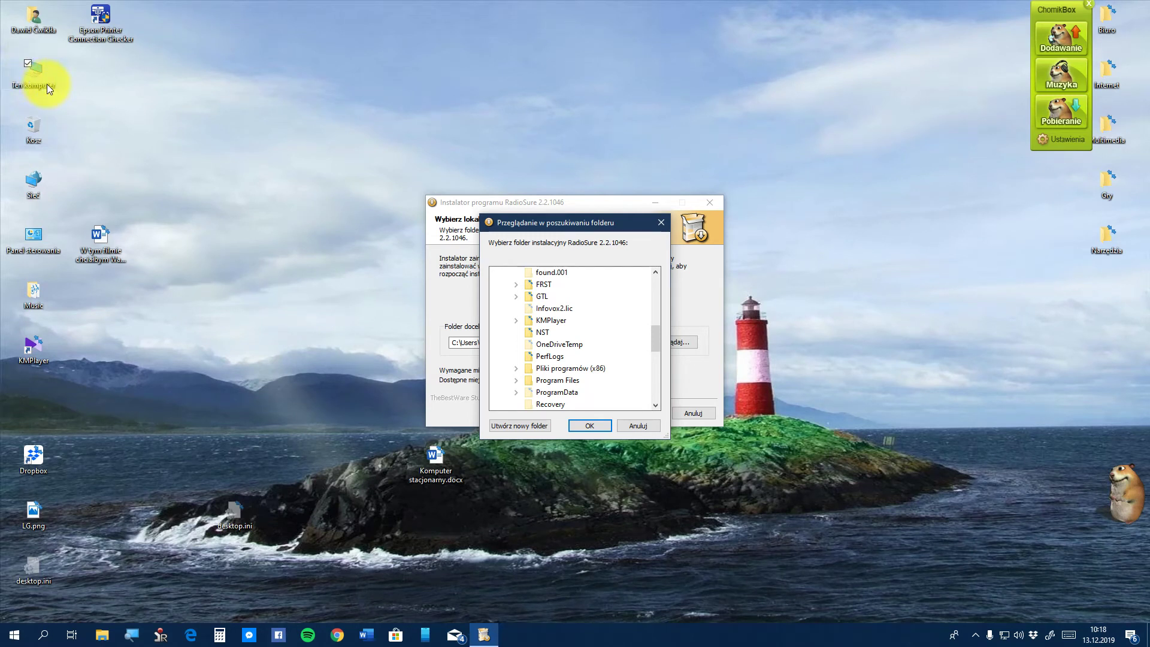
pyautogui.rightClick(47, 83)
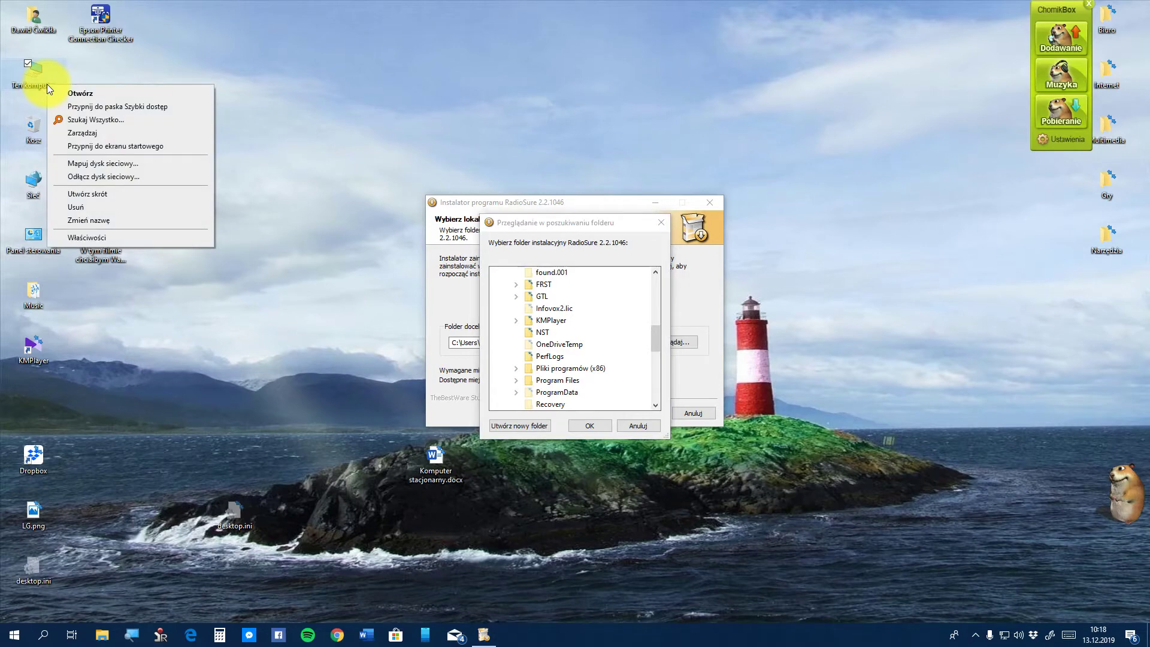
pyautogui.click(138, 234)
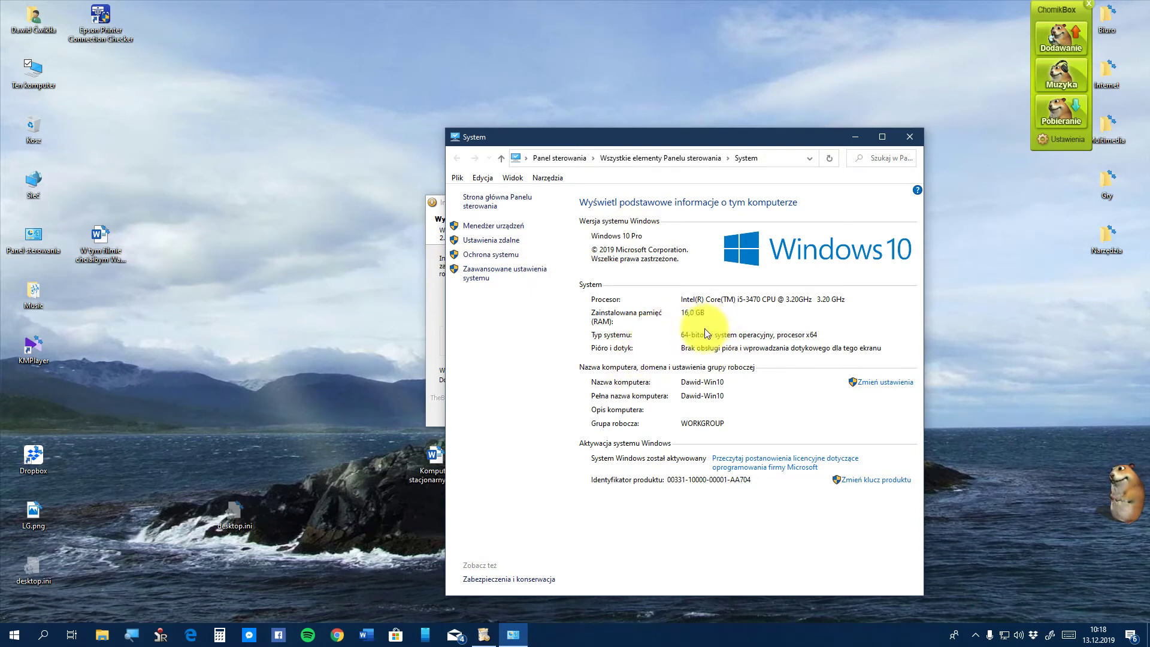
pyautogui.click(917, 138)
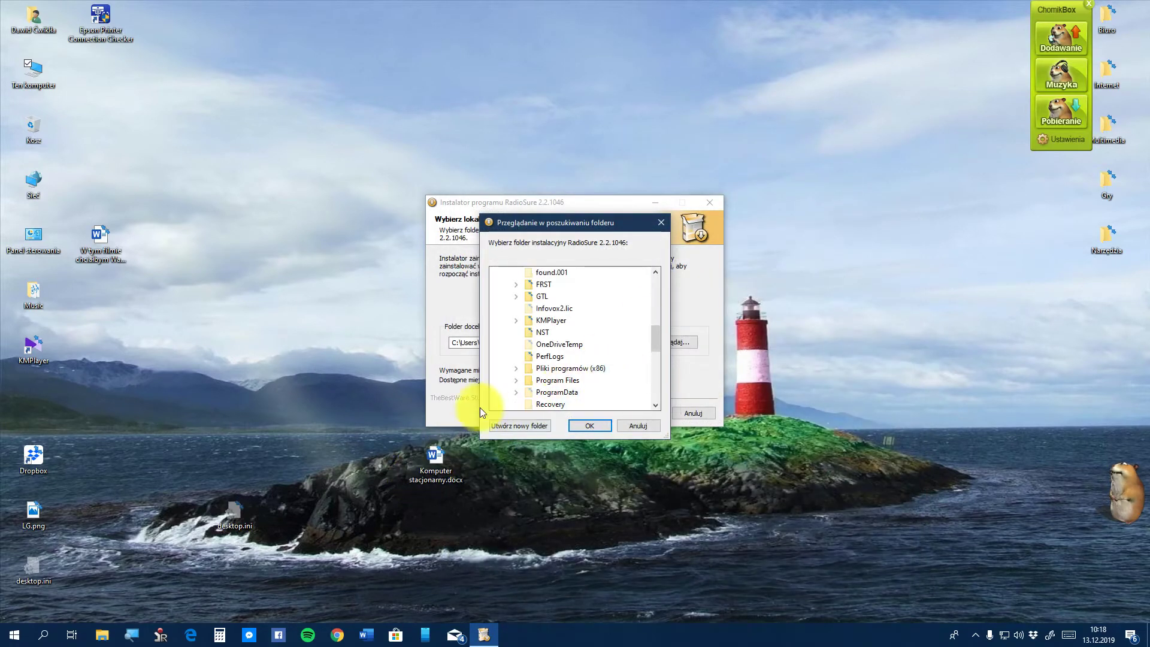
# Pick Pliki programów (x86) as the install folder and install RadioSure 2.2.1046
pyautogui.doubleClick(593, 369)
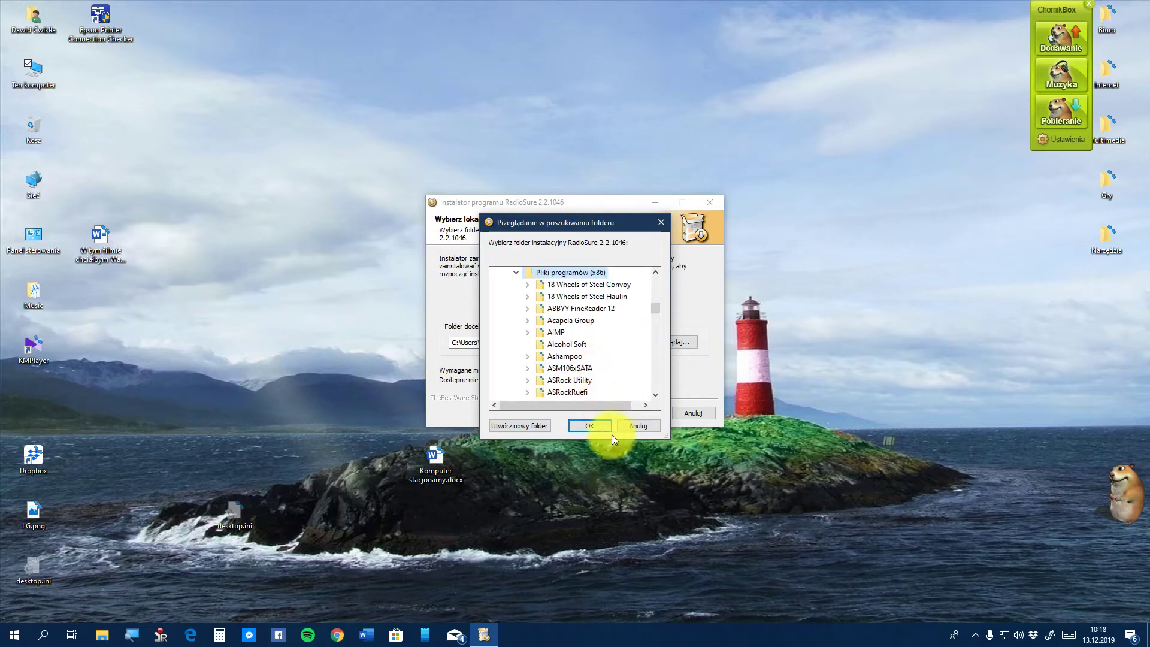
pyautogui.click(590, 424)
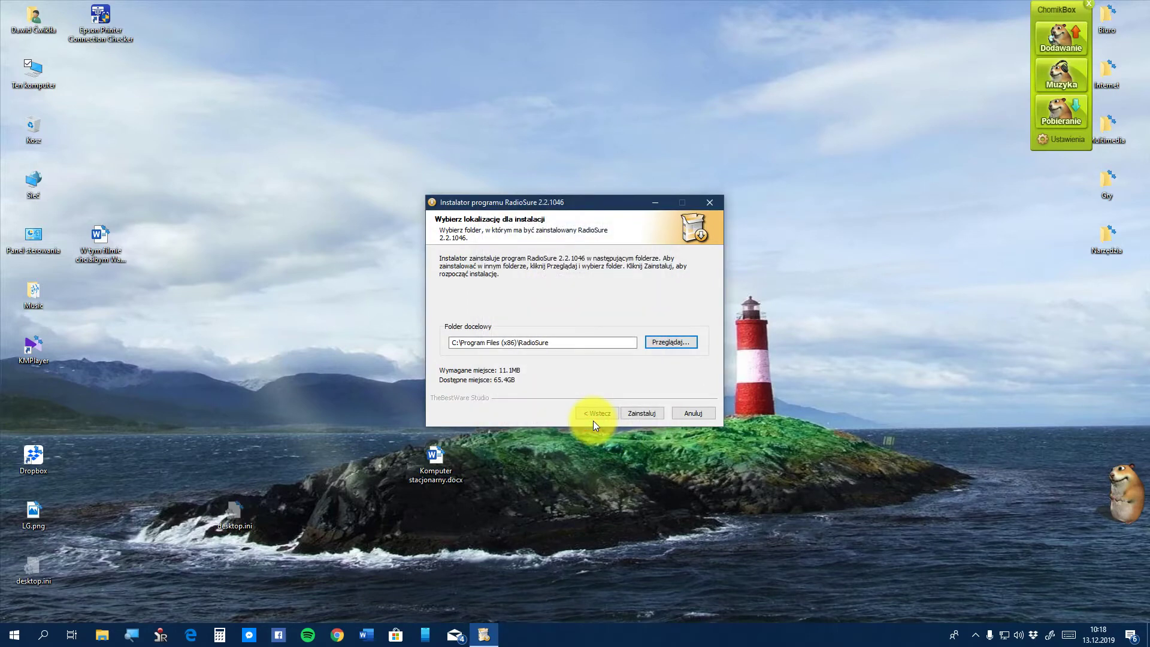
pyautogui.click(637, 412)
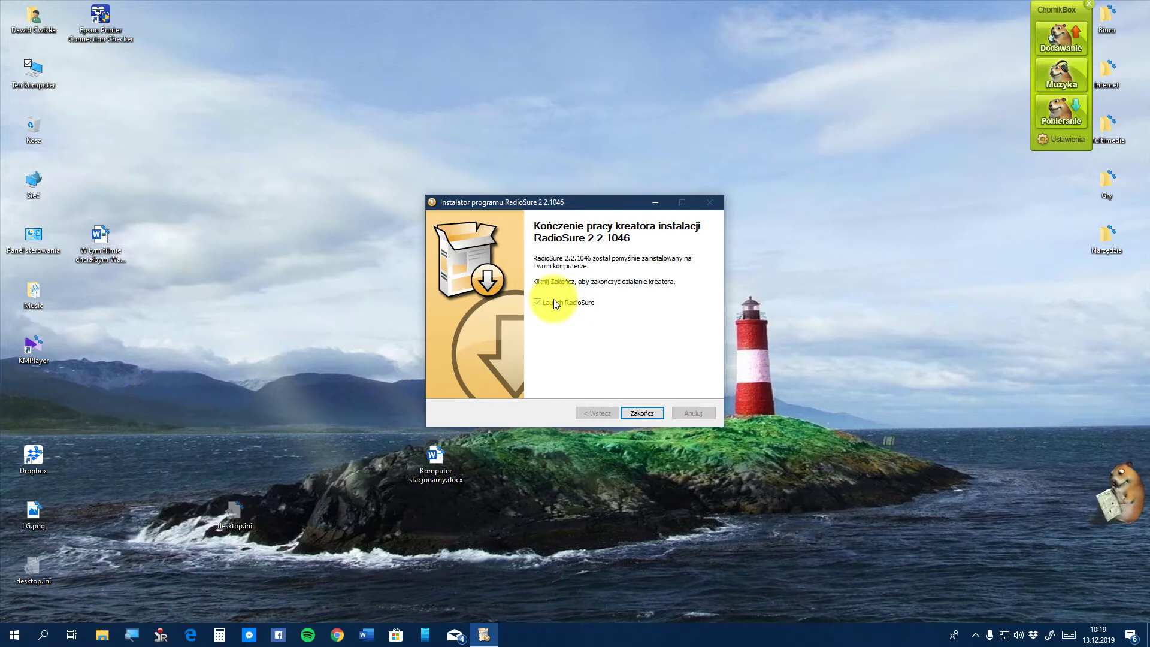
# Finish the installer, stop the auto-playing station and move the RadioSure window toward the centre
pyautogui.click(639, 414)
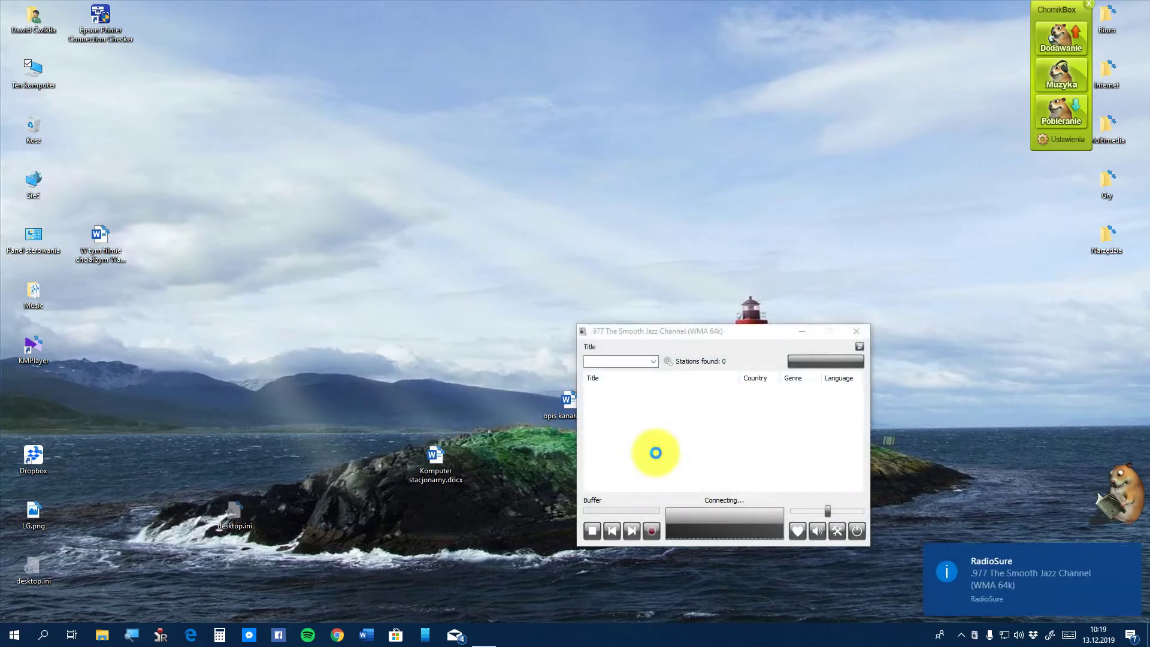
pyautogui.click(591, 537)
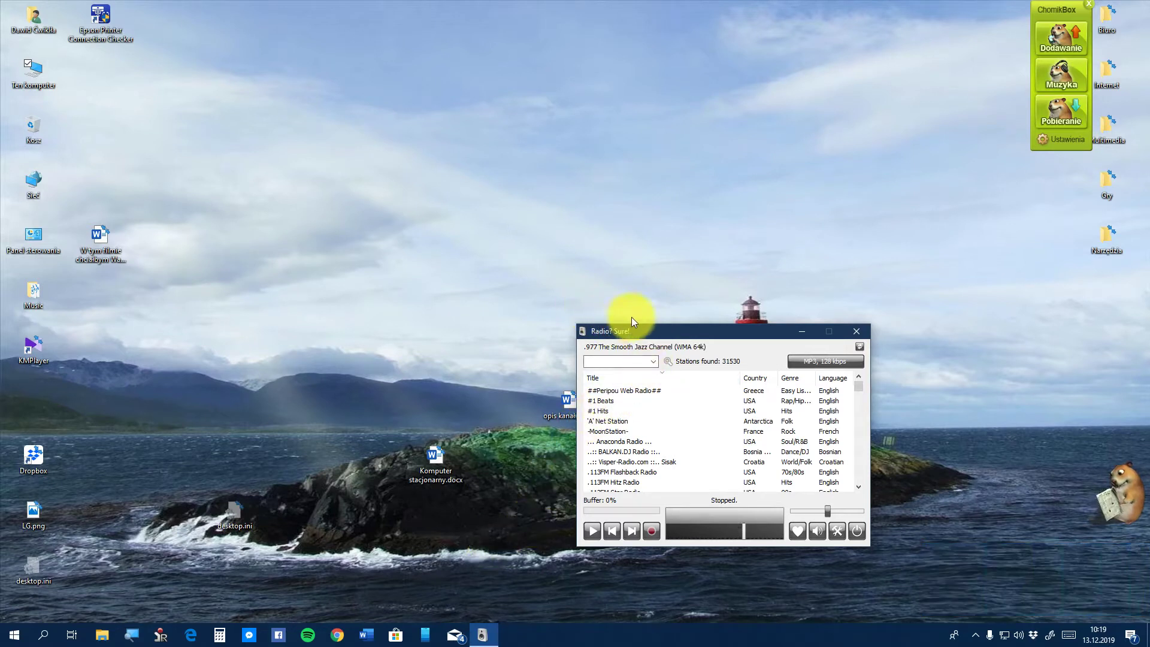
pyautogui.click(672, 340)
pyautogui.moveTo(672, 339); pyautogui.dragTo(524, 246)
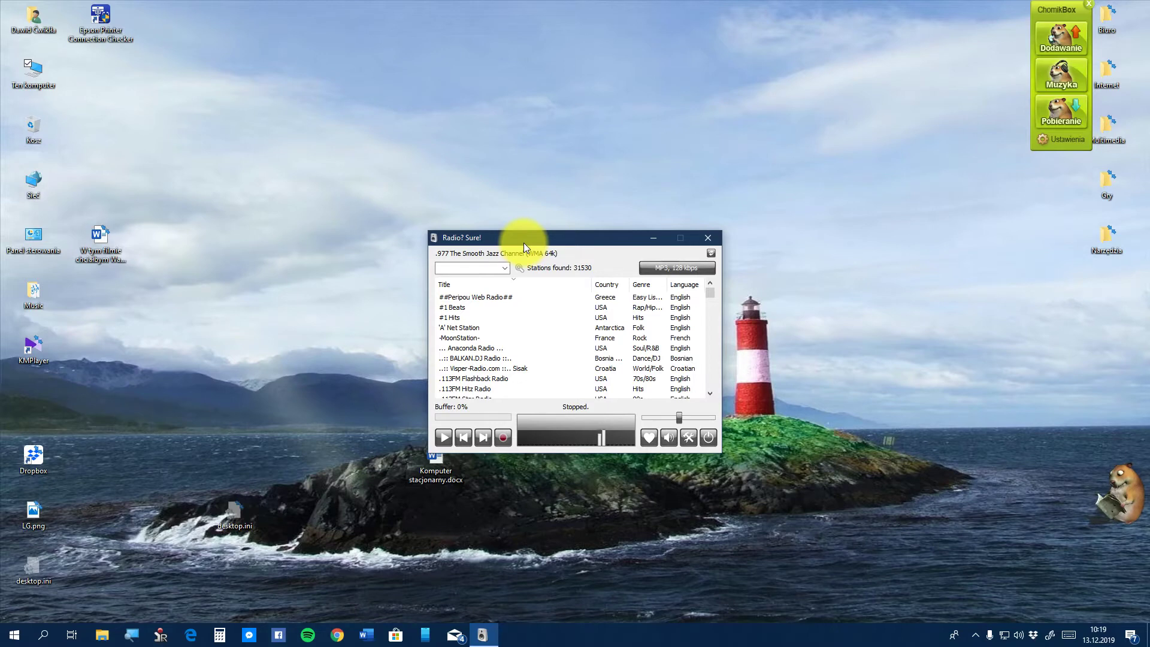
# Change RadioSure's interface language to Polish through the right-click Language menu
pyautogui.rightClick(580, 253)
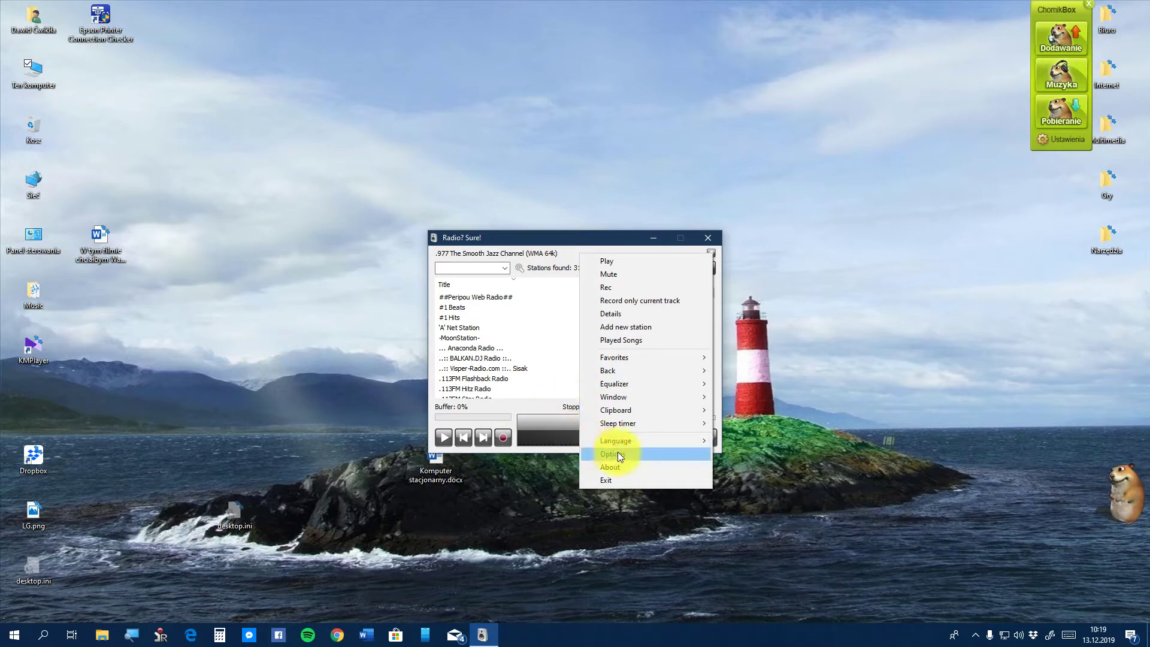
pyautogui.moveTo(627, 441)
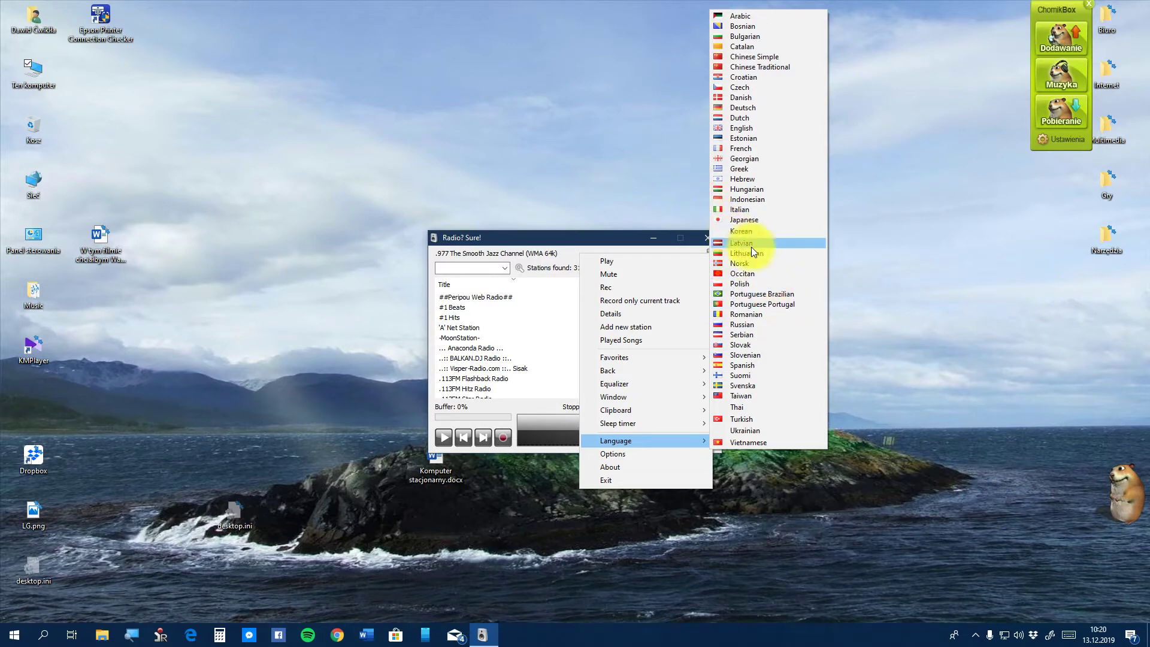
pyautogui.click(744, 286)
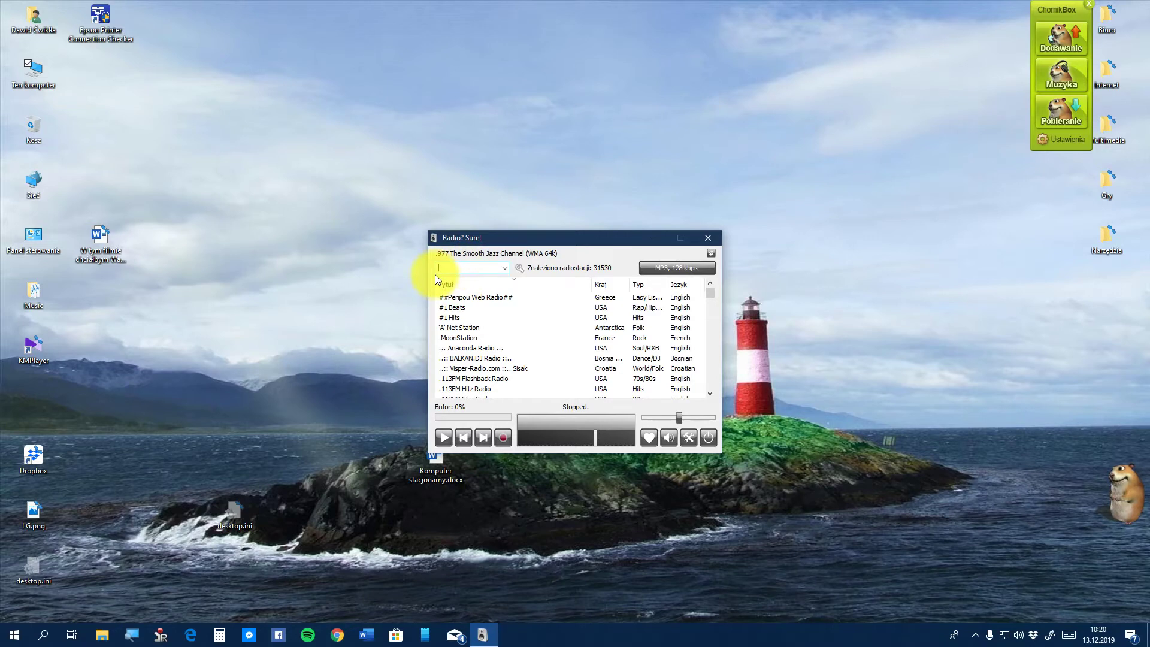
# Search stations for 'rmf fm', then play RMF FM briefly and stop it
pyautogui.write('rmf fd')
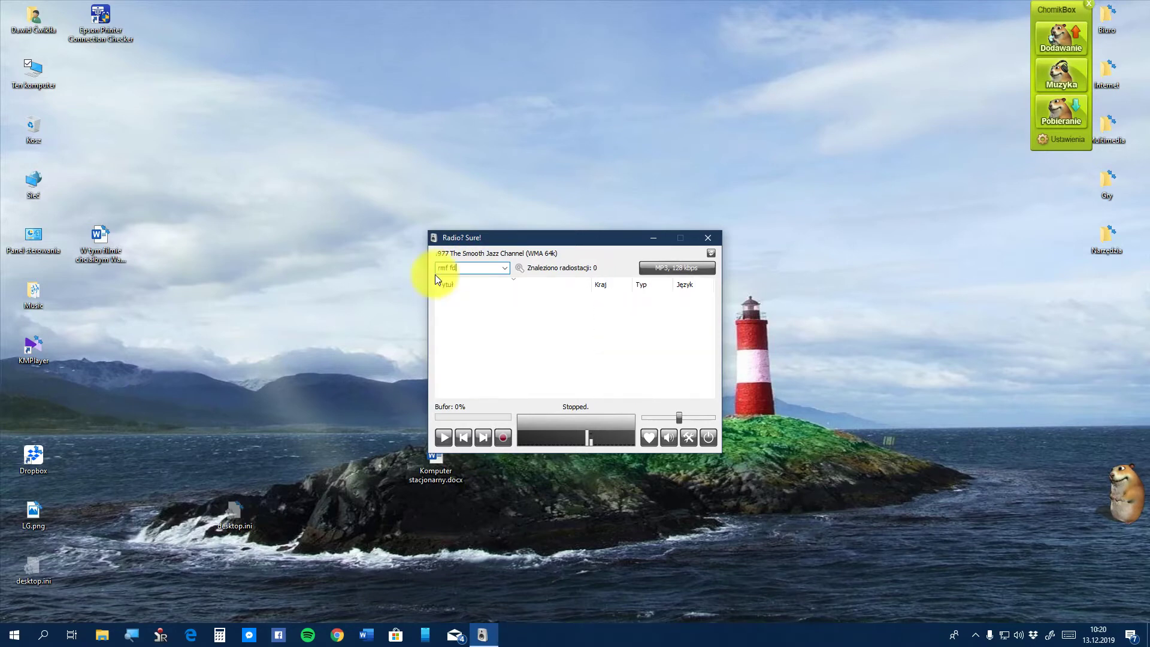
pyautogui.press('BackSpace')
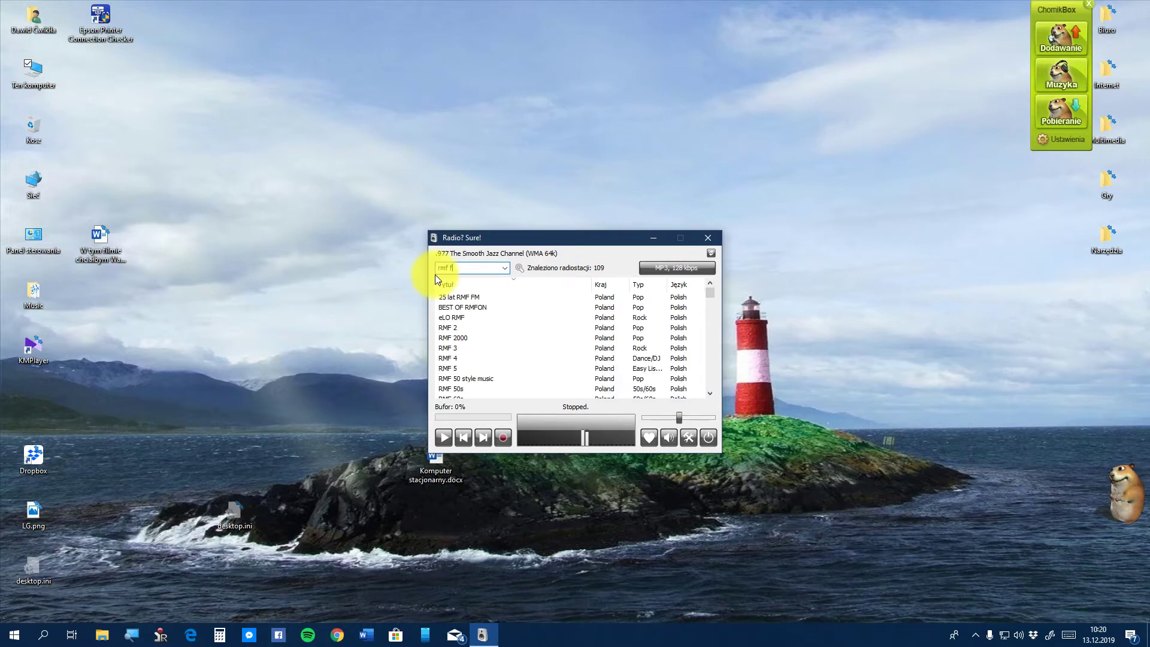
pyautogui.write('m')
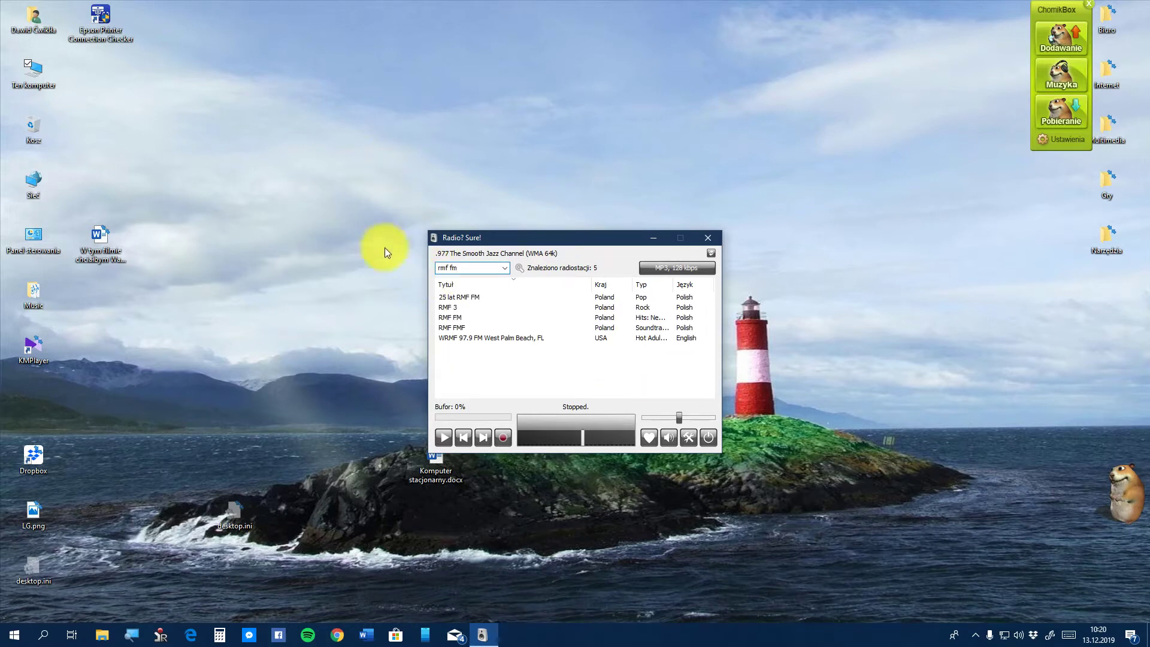
pyautogui.doubleClick(464, 318)
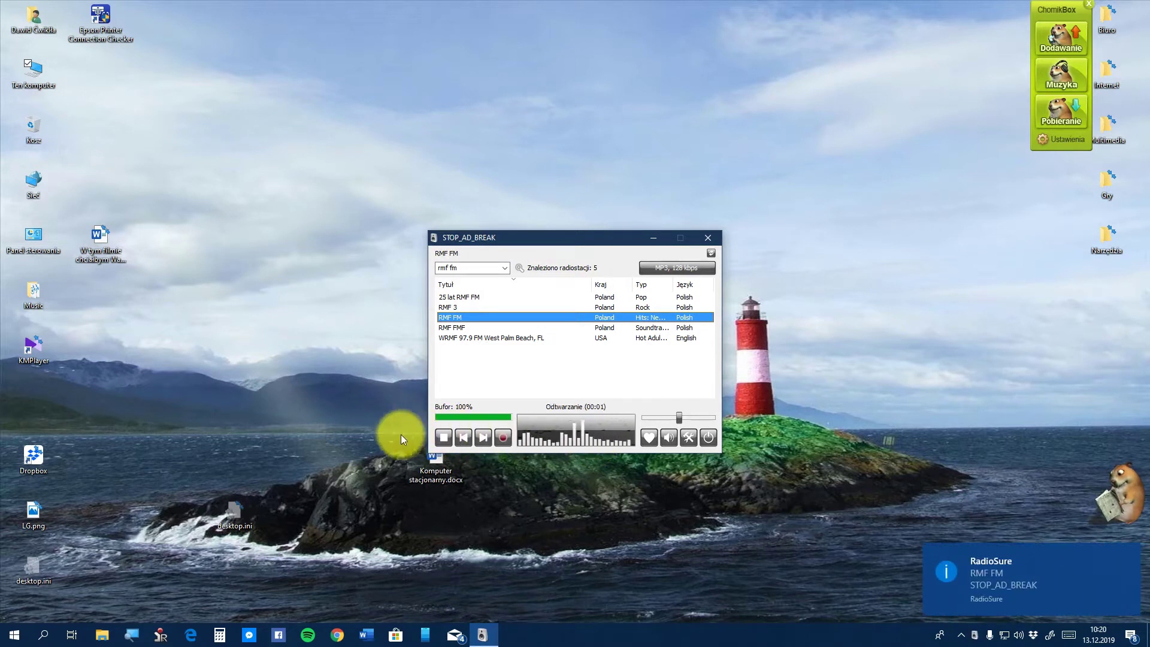
pyautogui.click(442, 442)
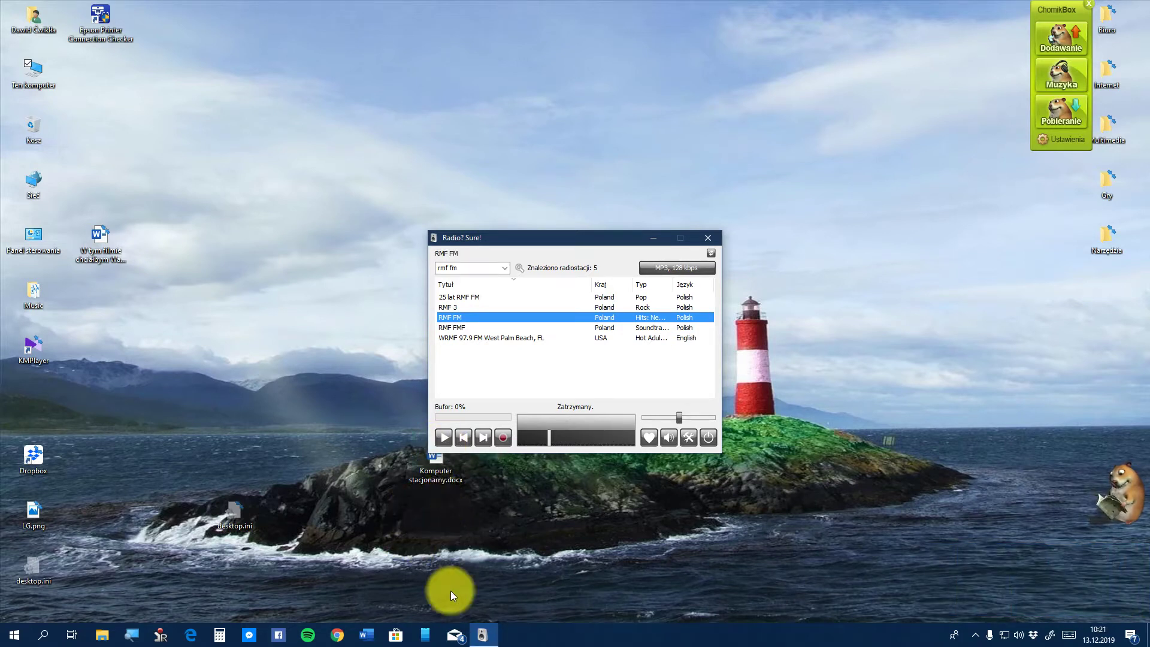
# Check the previous station searches in the search box's history list
pyautogui.click(506, 267)
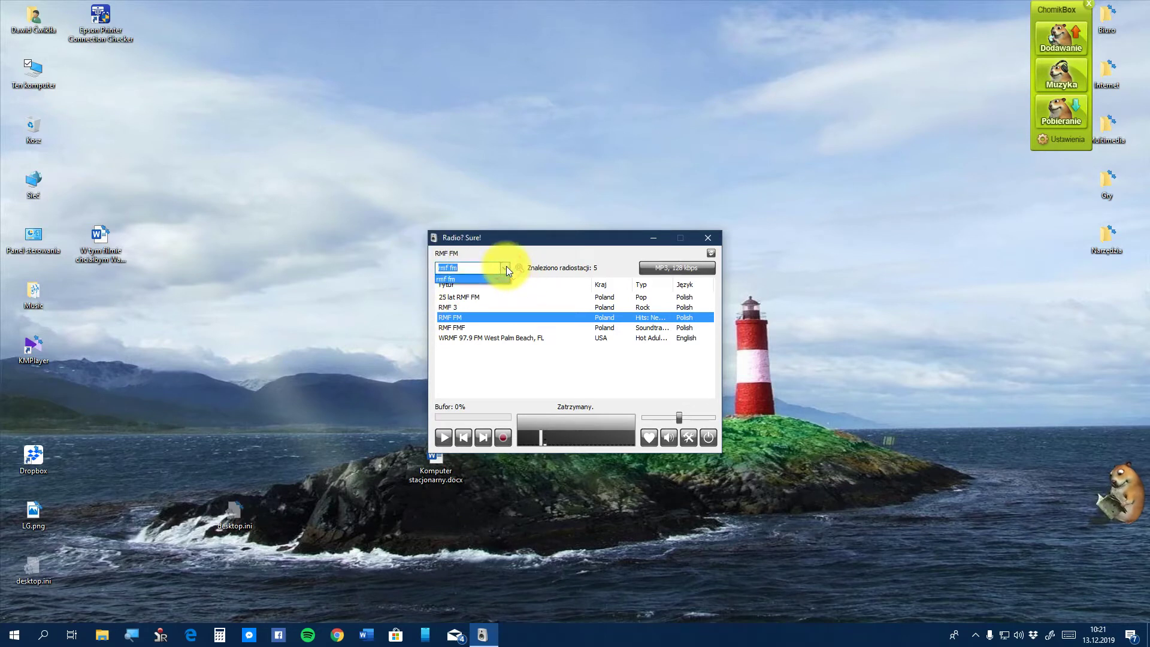
pyautogui.click(505, 267)
pyautogui.click(505, 267)
pyautogui.click(506, 267)
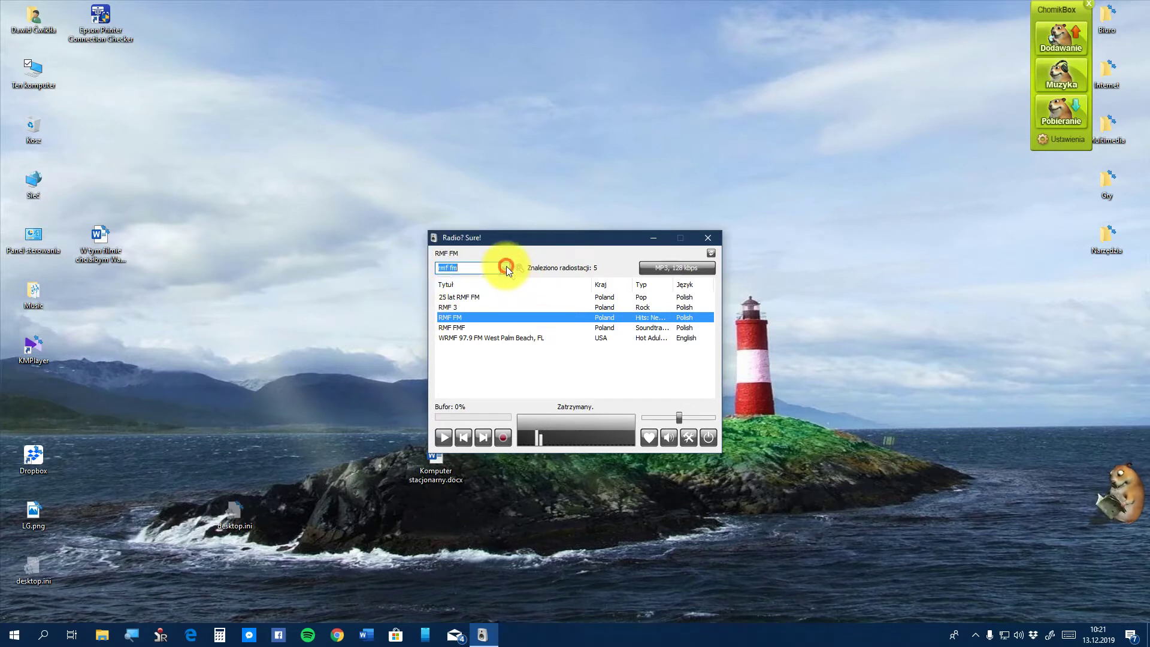
pyautogui.click(505, 267)
pyautogui.click(506, 267)
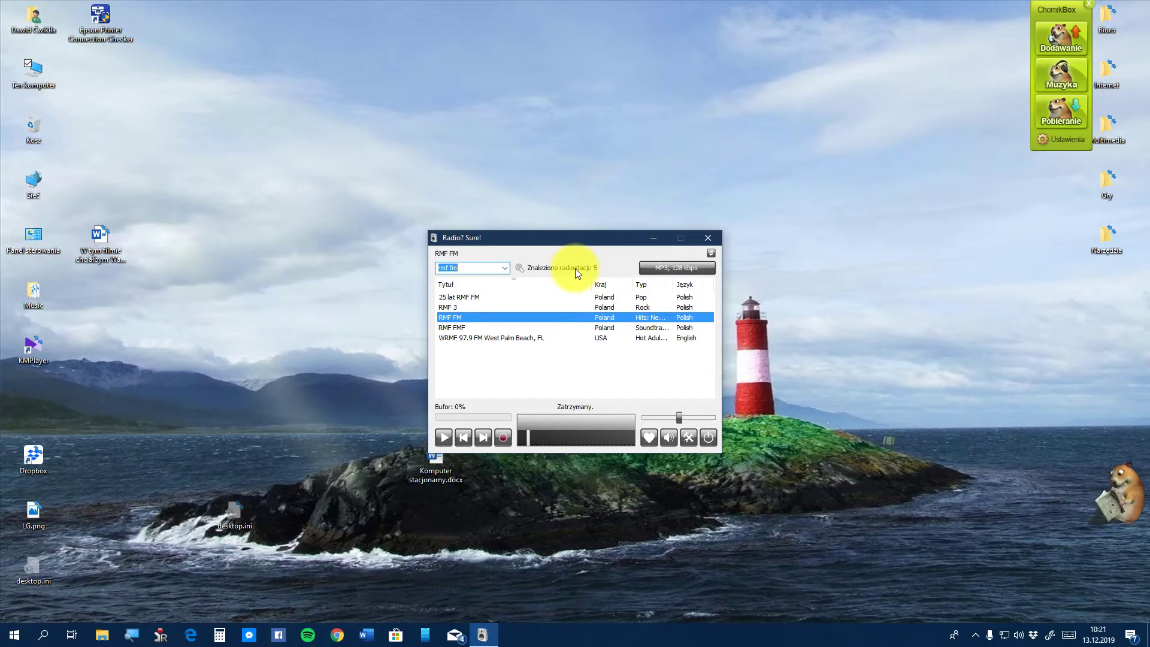
# View RMF FM's MP3 128 kbps stream addresses, then collapse the player to compact view
pyautogui.click(696, 271)
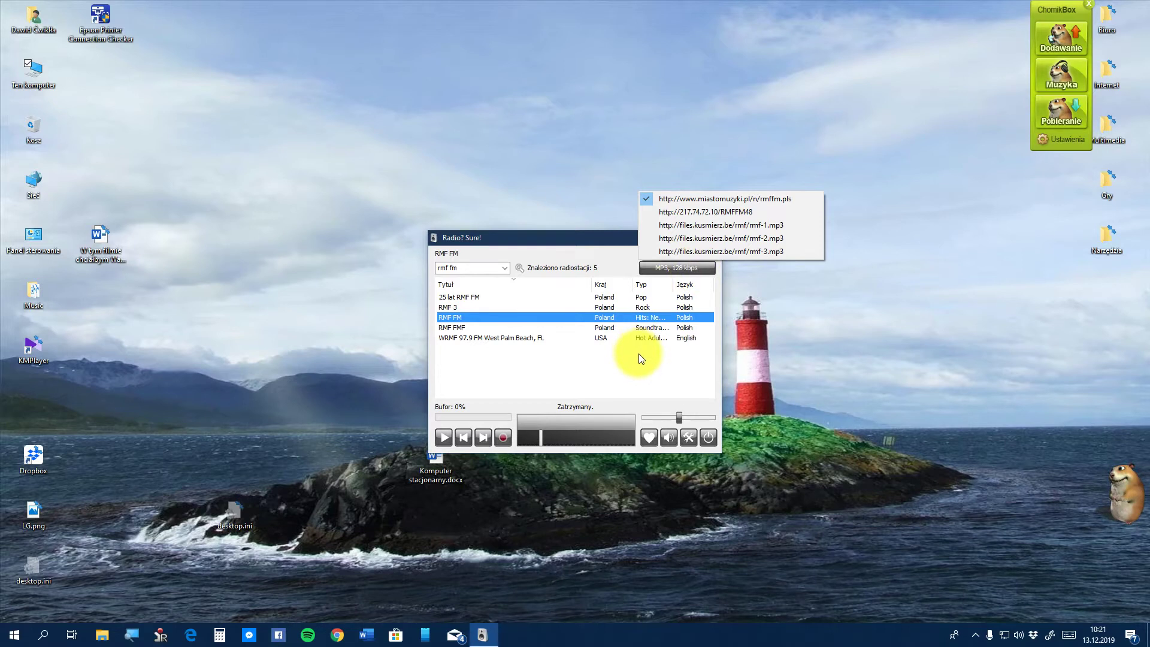
pyautogui.click(591, 238)
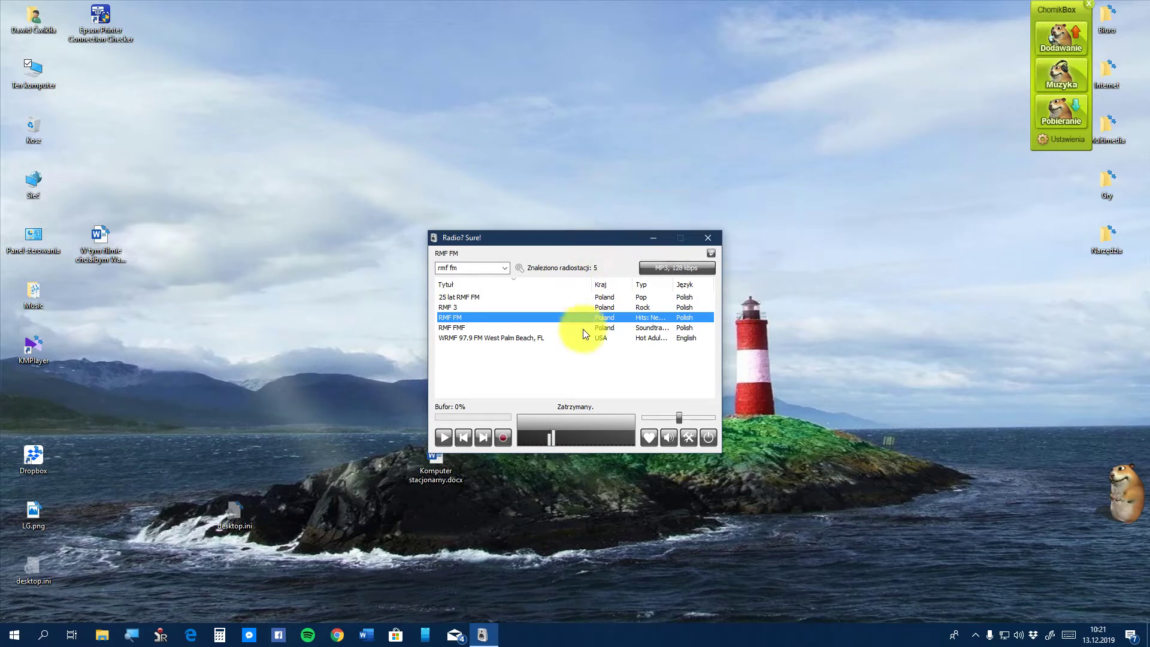
pyautogui.click(711, 254)
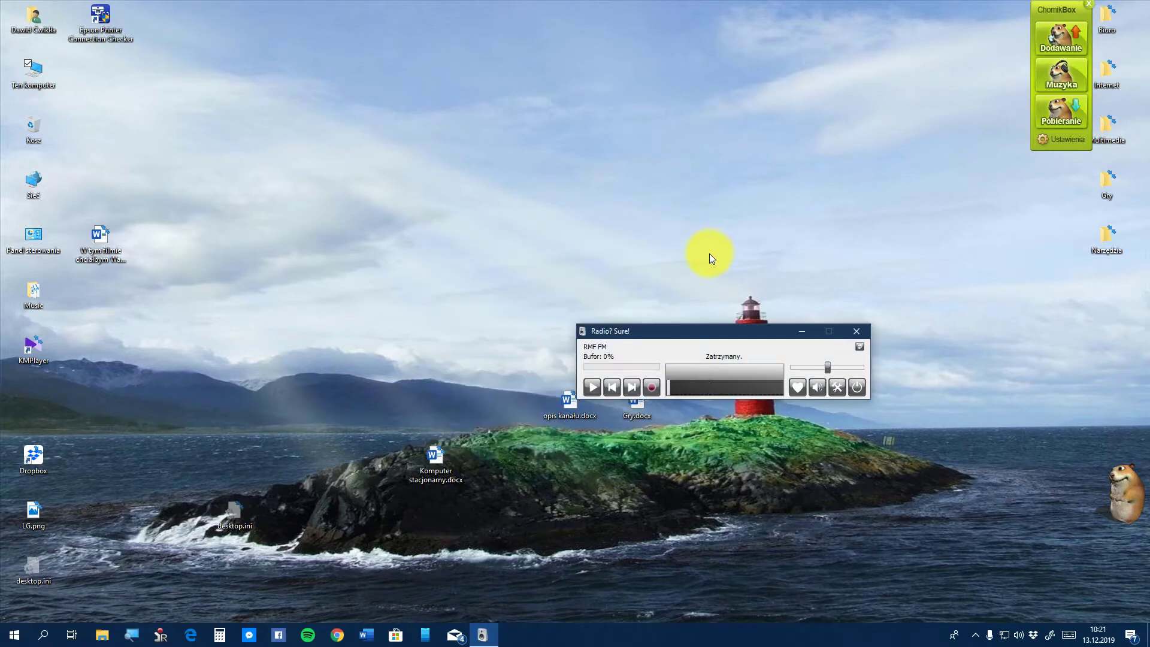
# Expand the mini-player back to the full window with the five 'rmf fm' results
pyautogui.click(859, 347)
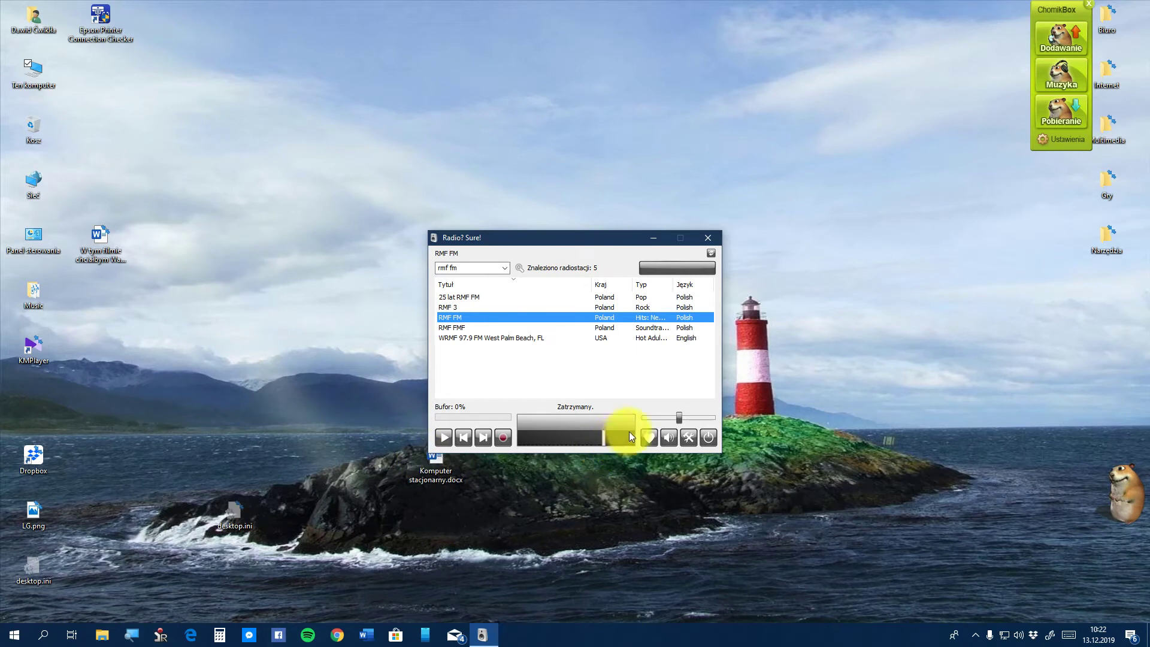
# Add RMF FM to the favourites with Dodaj do ulubionych
pyautogui.click(514, 326)
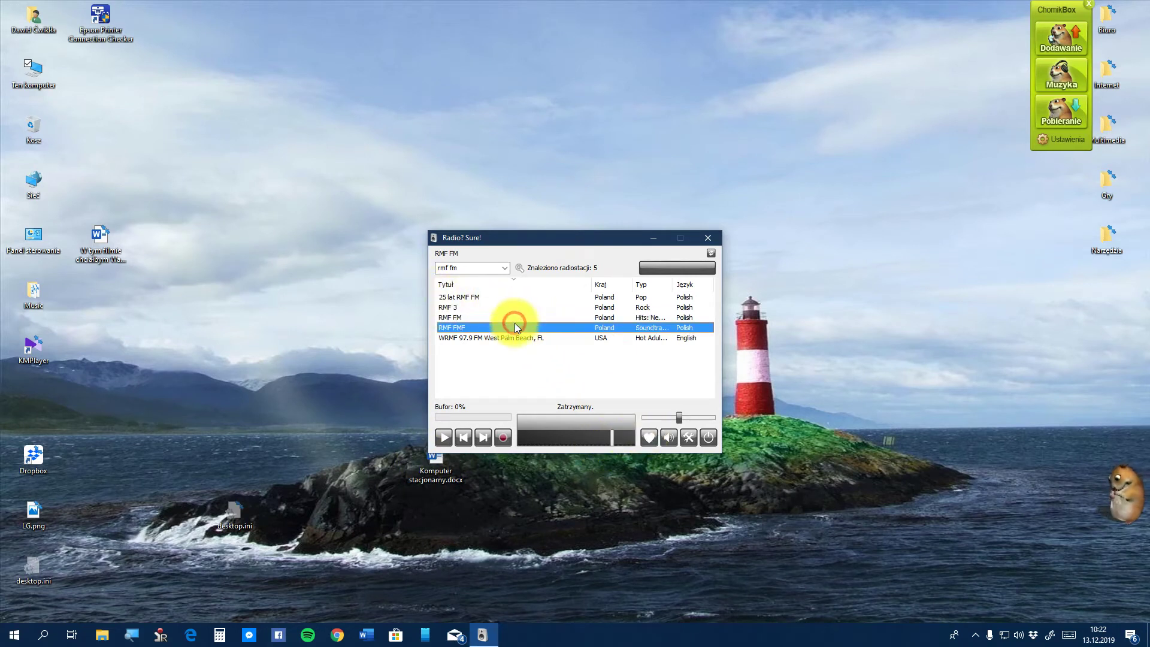
pyautogui.click(495, 317)
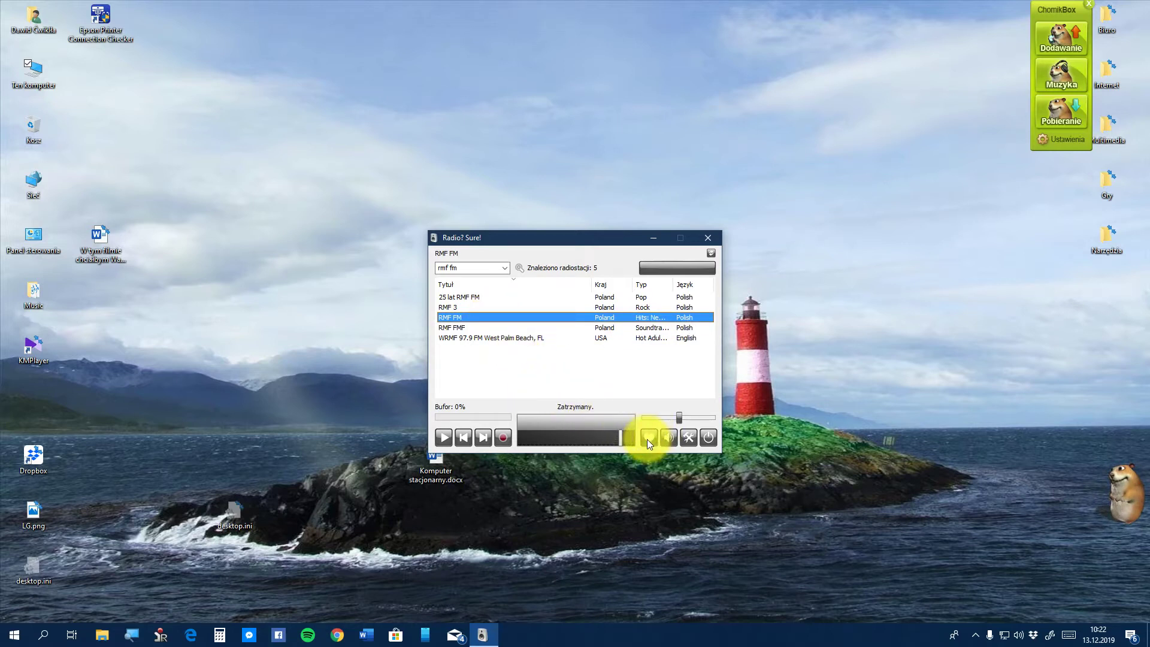
pyautogui.click(647, 437)
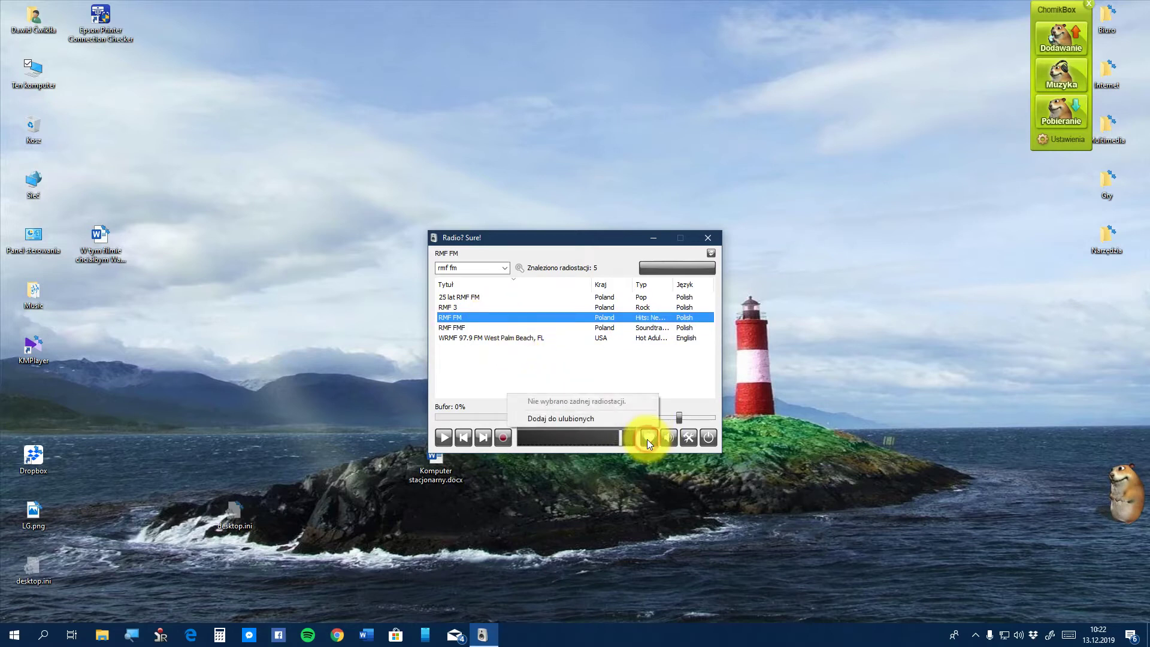
pyautogui.click(602, 419)
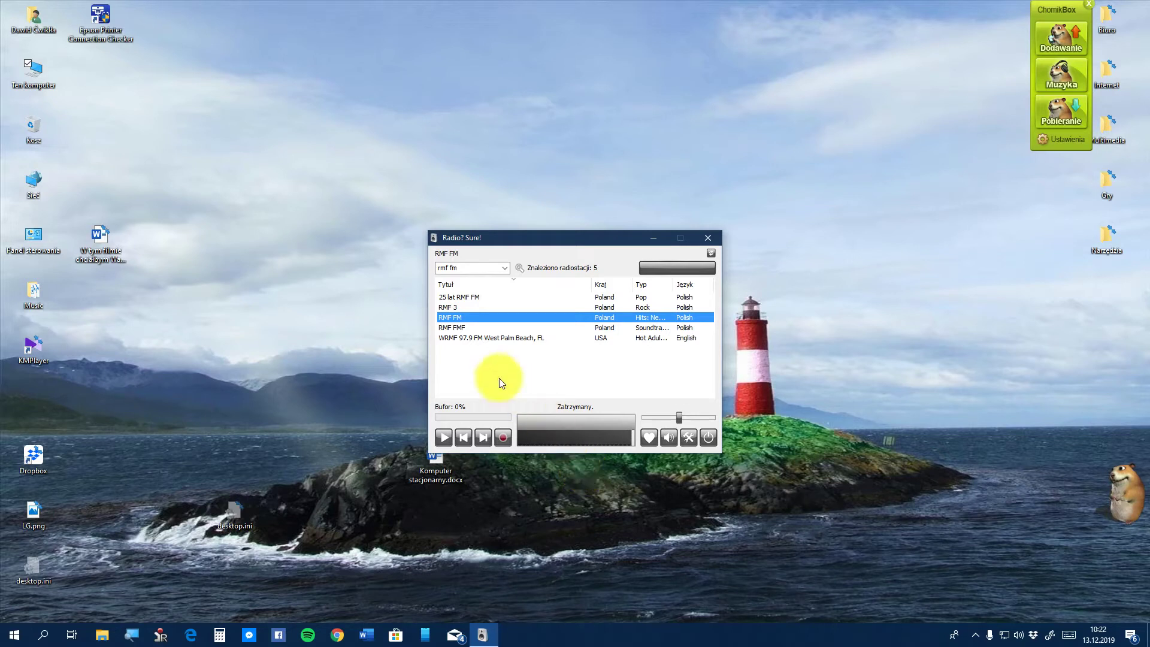
# Select RMF 3, check the favourites list, and play RMF 3 briefly before stopping
pyautogui.click(445, 307)
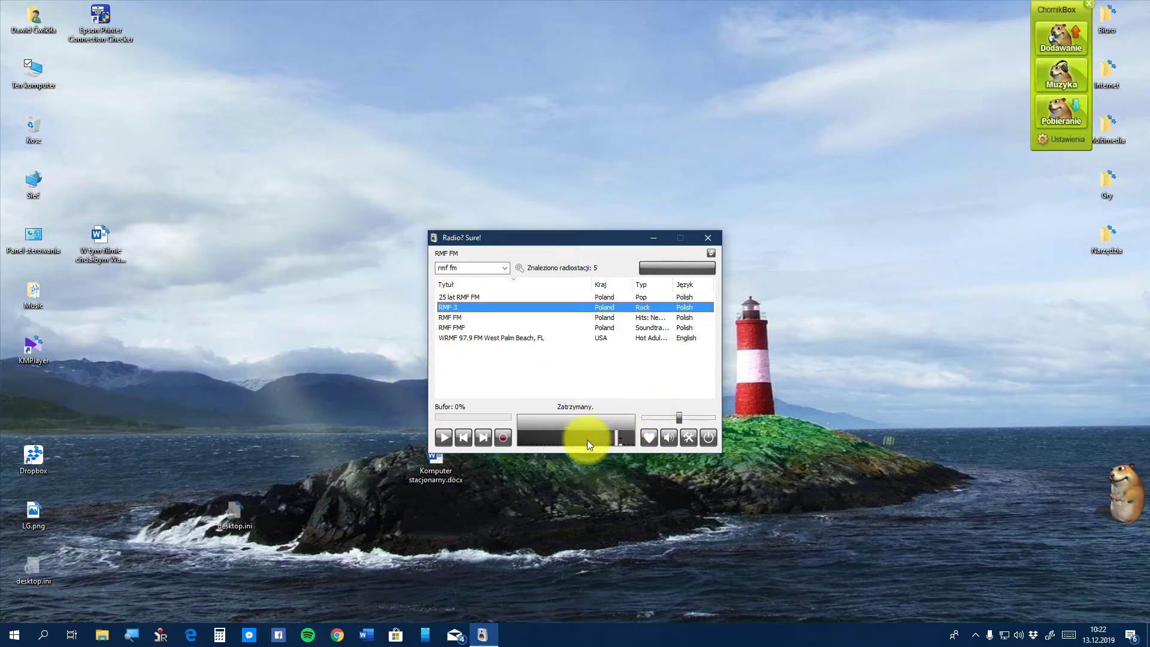
pyautogui.click(645, 442)
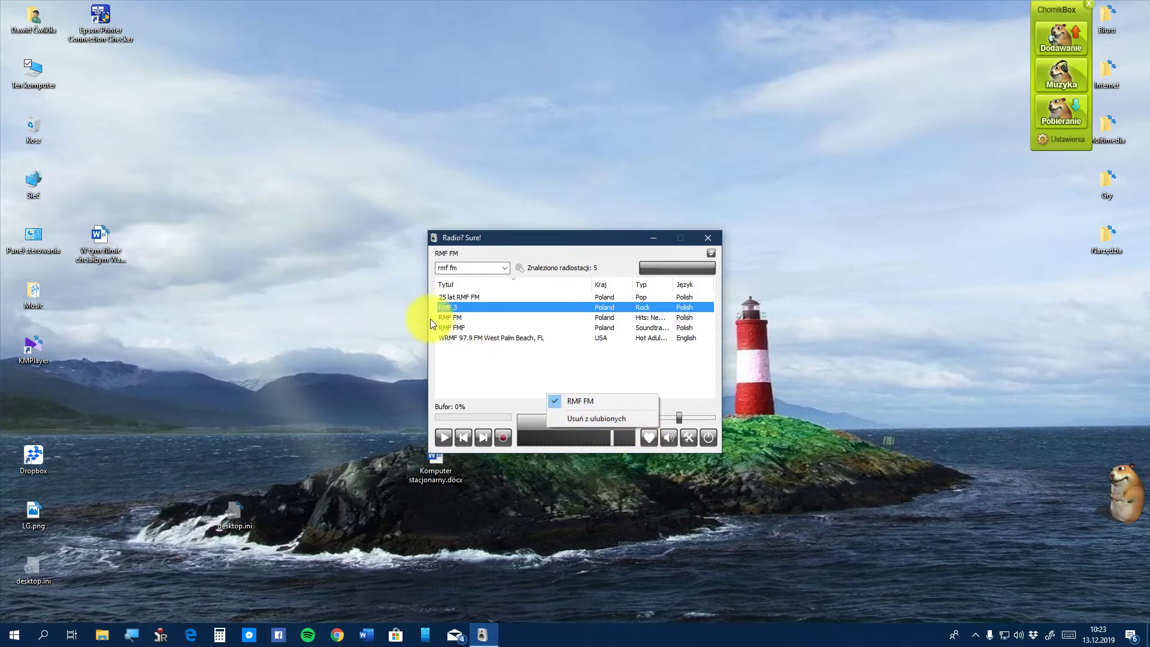
pyautogui.click(469, 304)
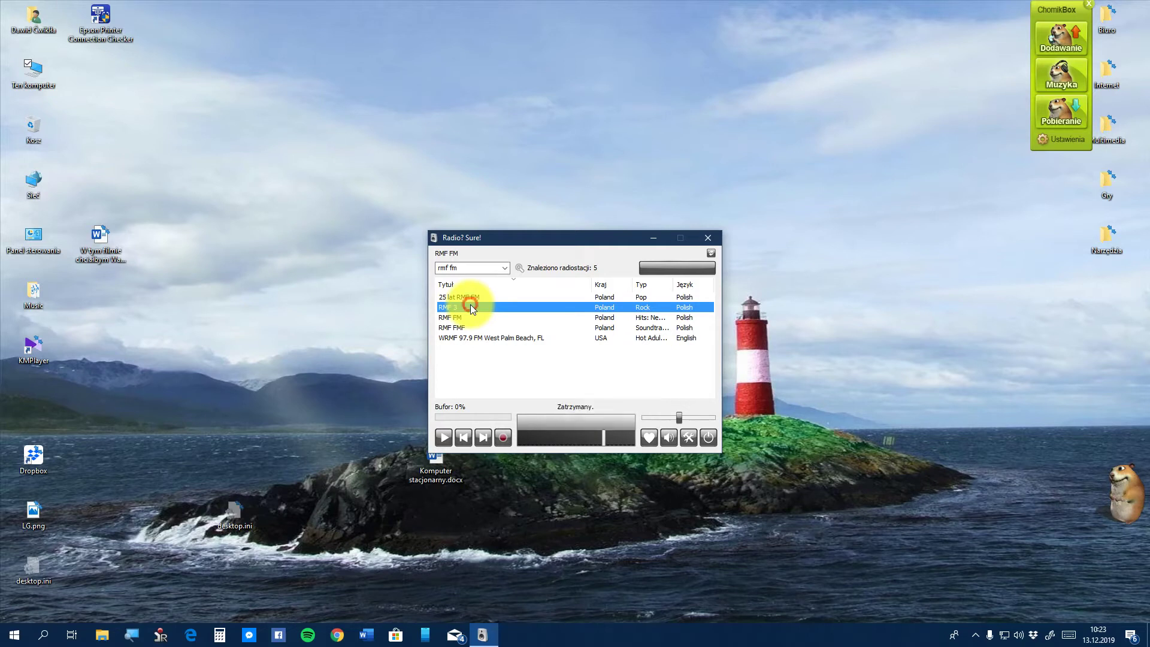
pyautogui.click(438, 441)
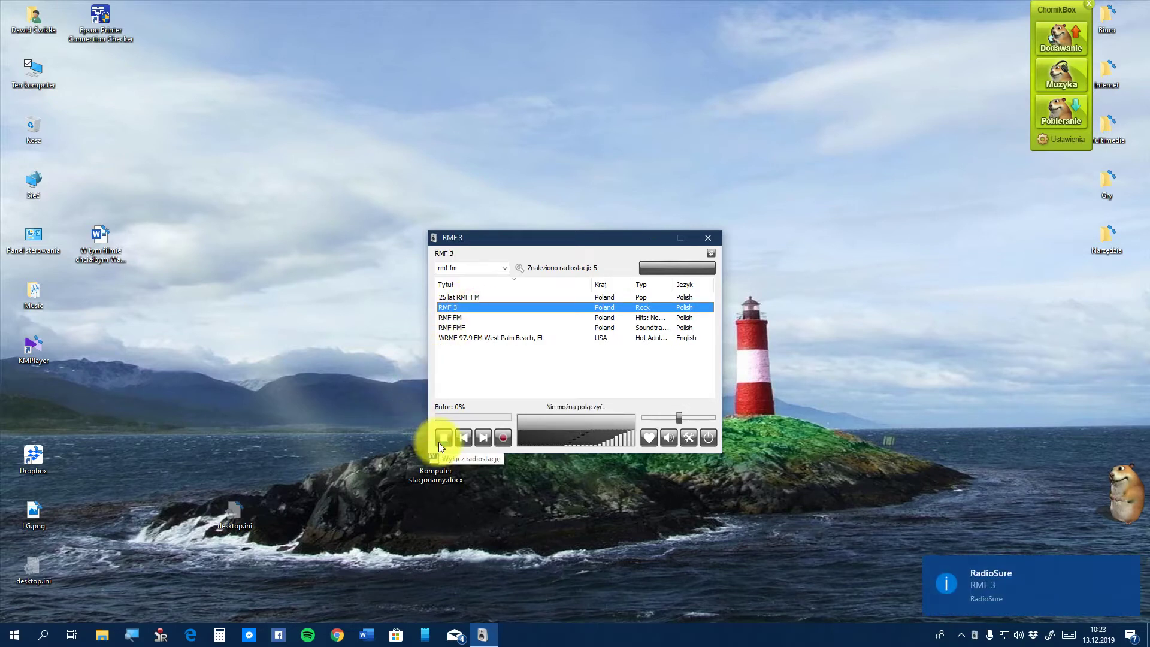
pyautogui.click(438, 442)
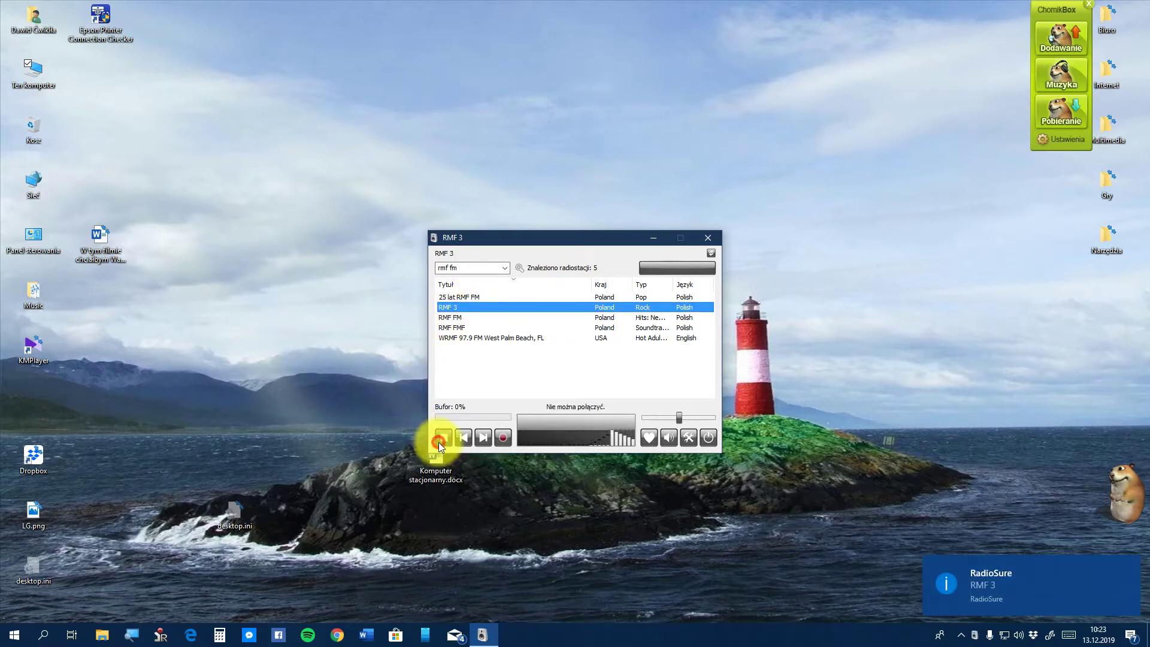
# Add RMF 3 to the favourites, then toggle mute on and off
pyautogui.click(648, 435)
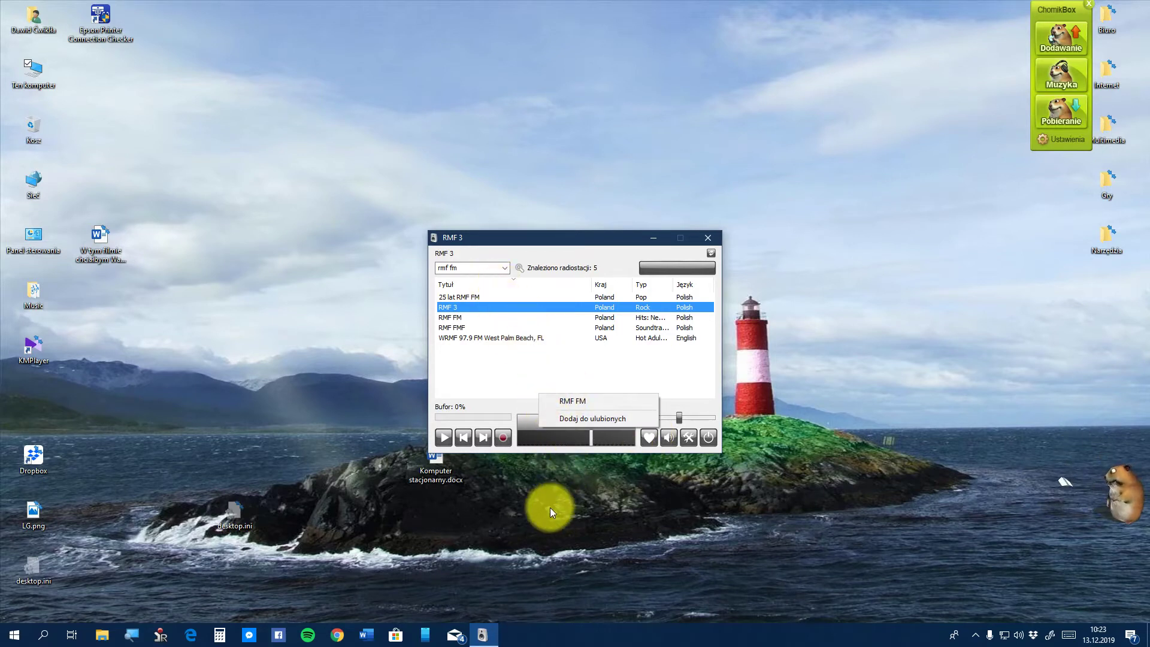
pyautogui.click(558, 422)
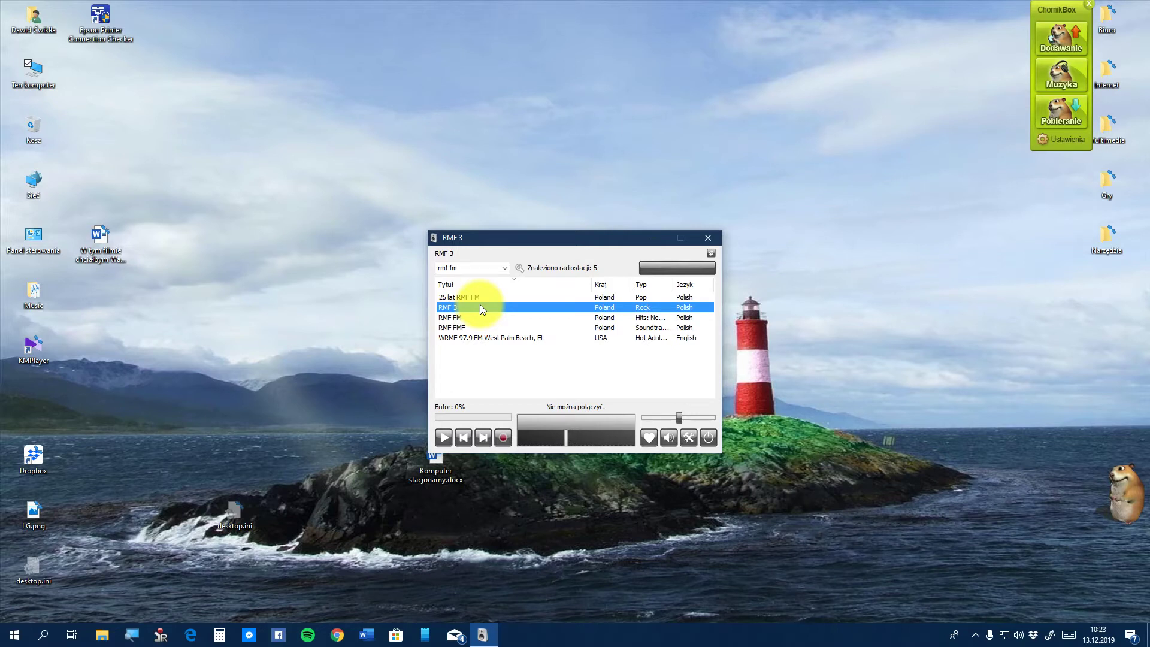
pyautogui.click(661, 442)
pyautogui.click(661, 442)
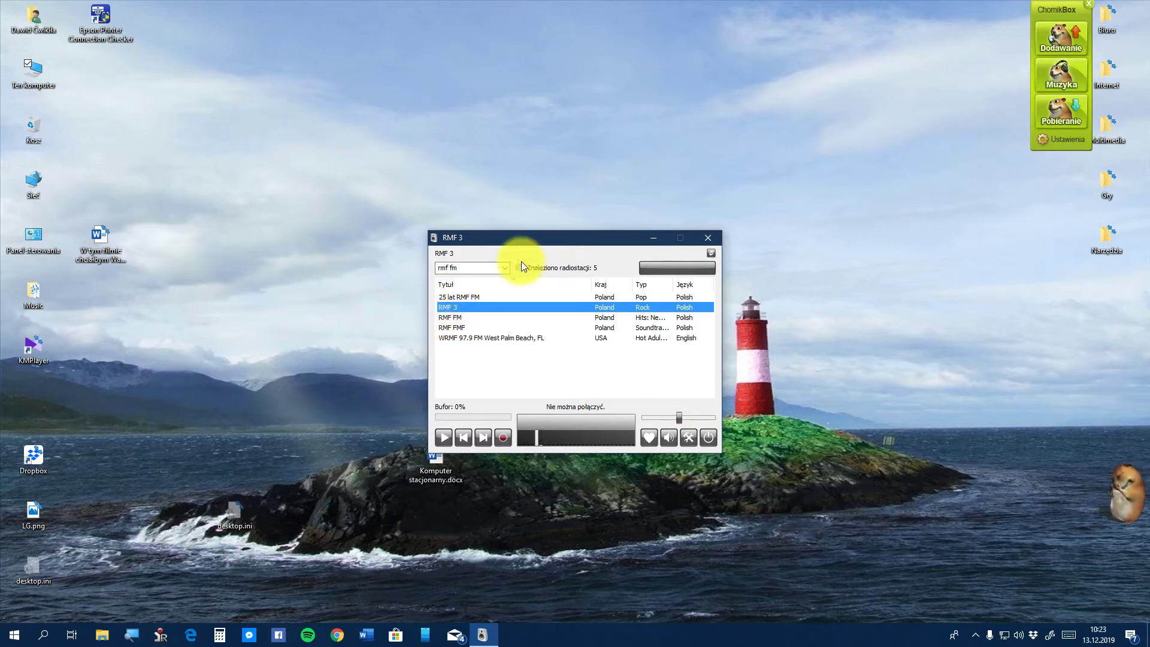
pyautogui.rightClick(556, 262)
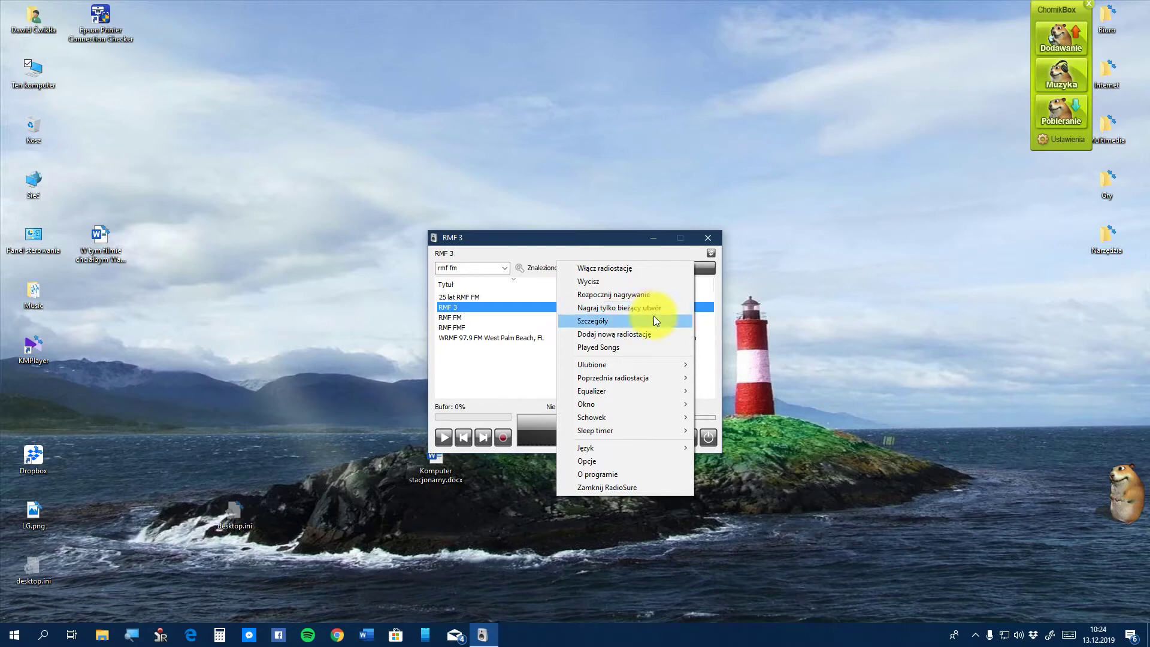
pyautogui.click(656, 320)
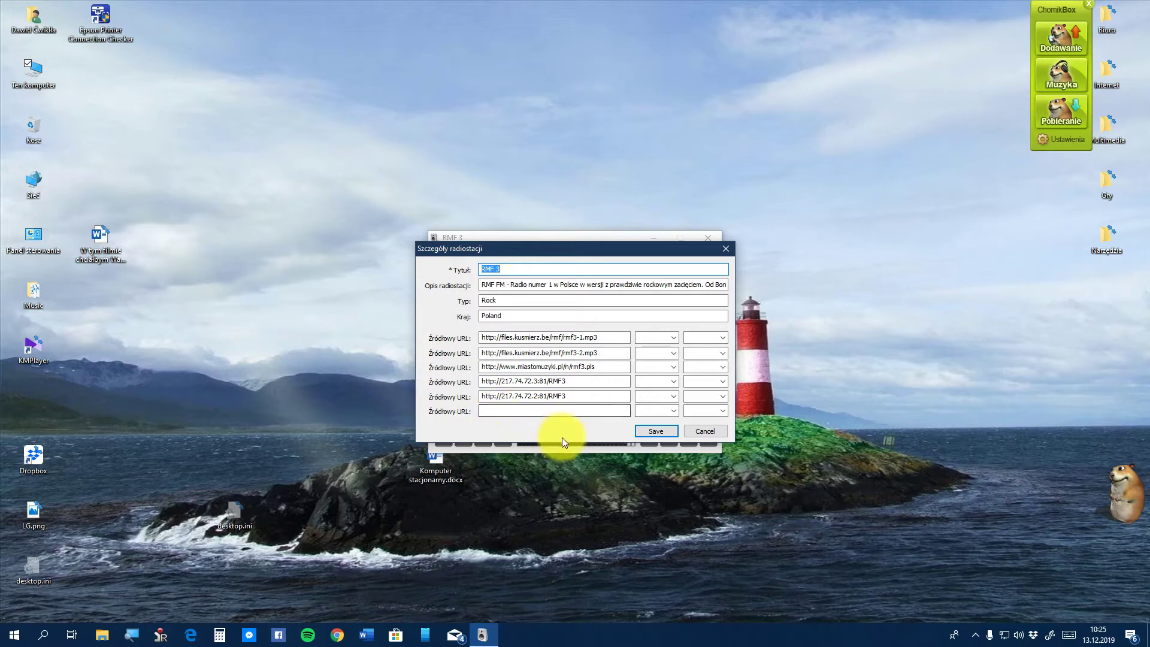
pyautogui.click(702, 432)
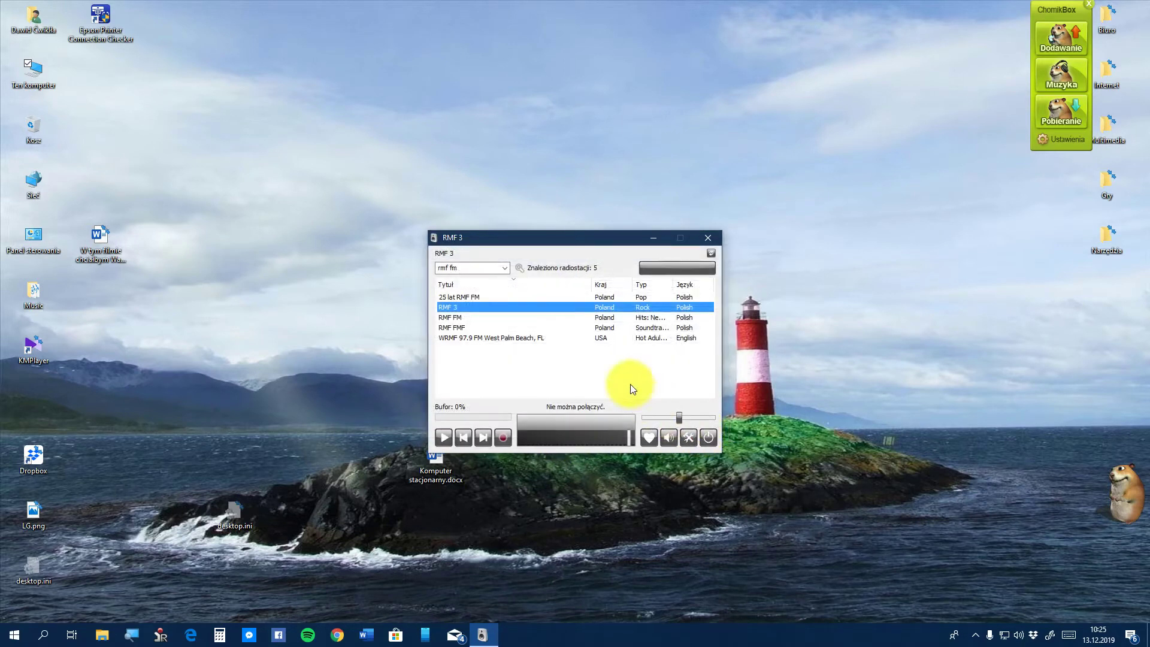
pyautogui.rightClick(566, 259)
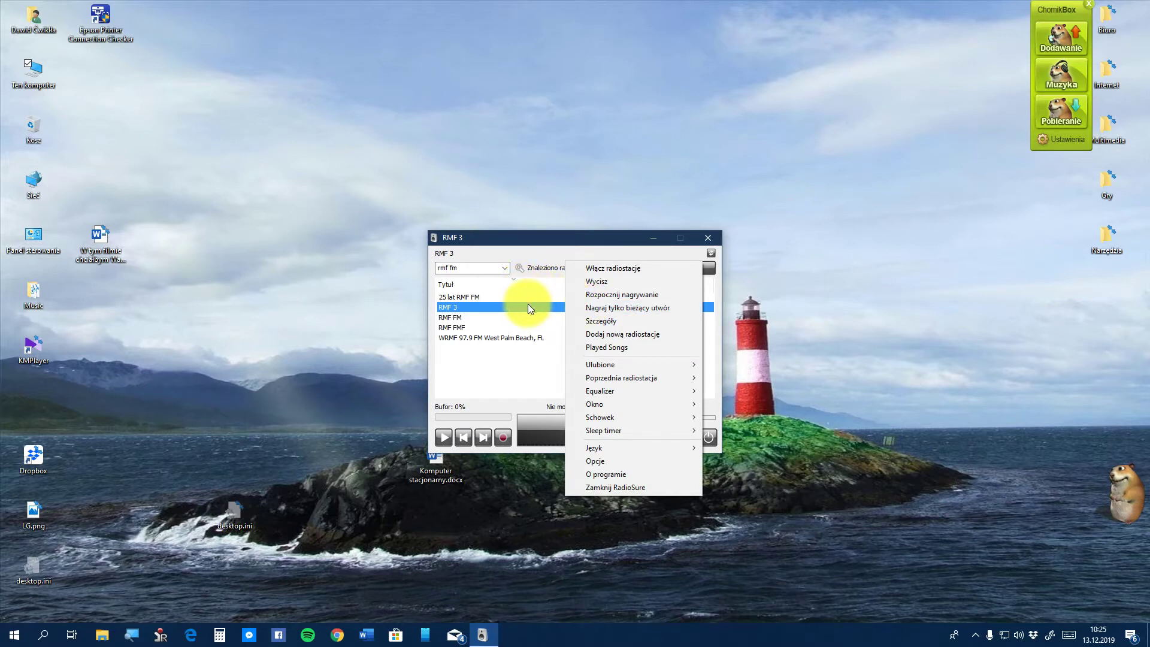
pyautogui.click(591, 336)
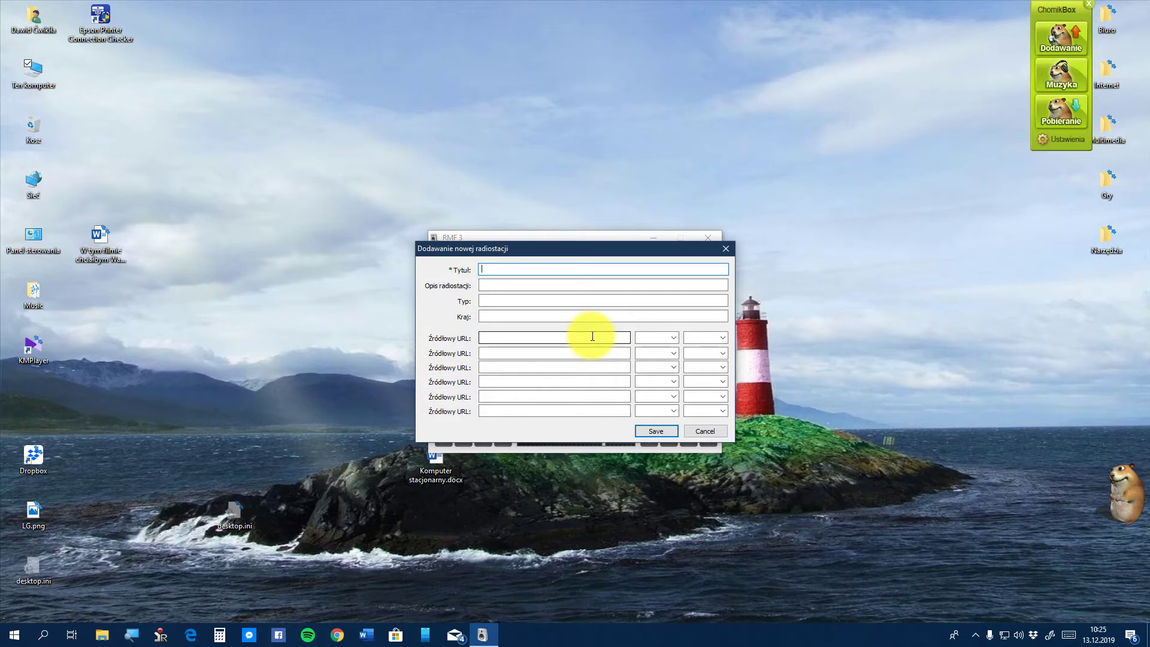
pyautogui.click(701, 431)
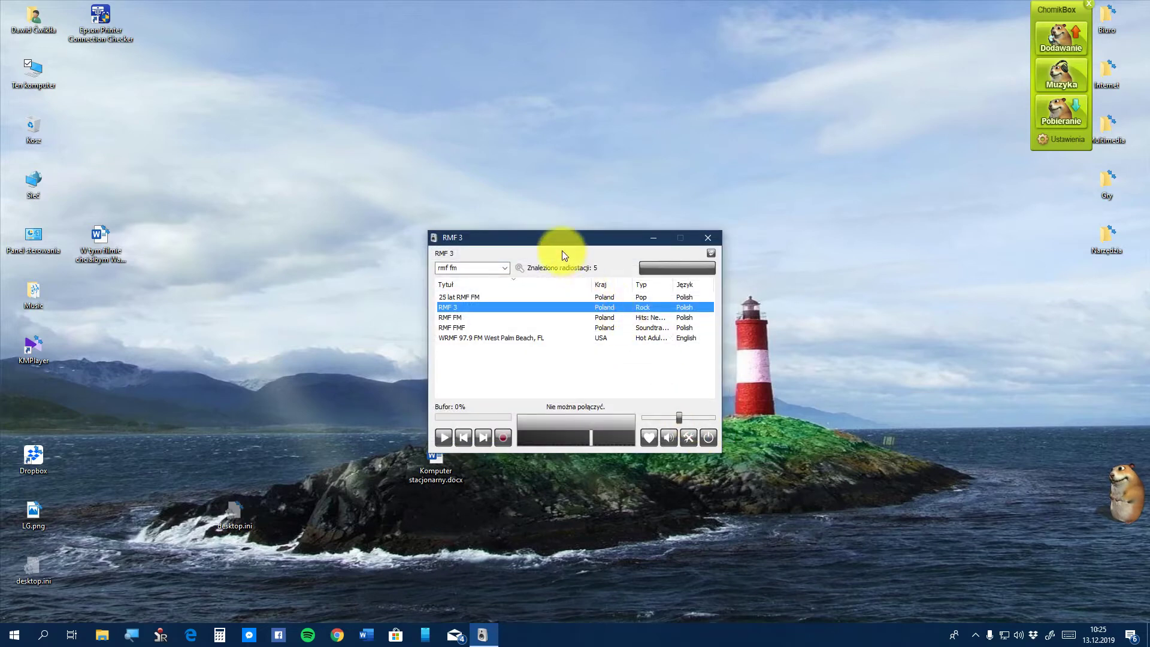
pyautogui.rightClick(561, 250)
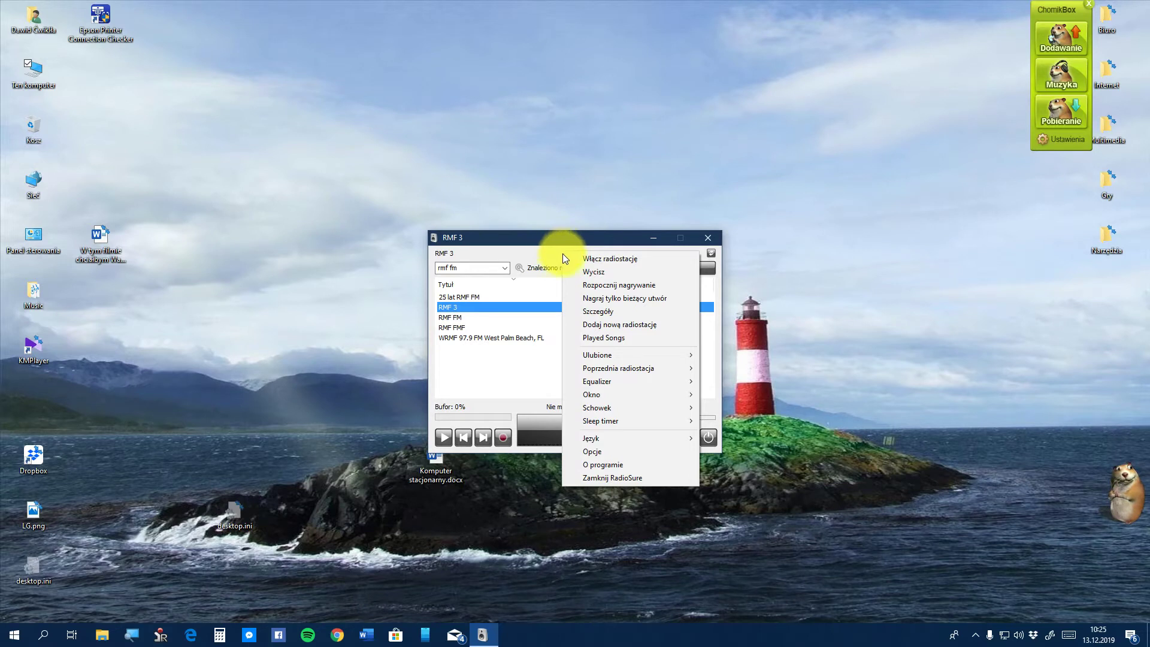
pyautogui.click(638, 339)
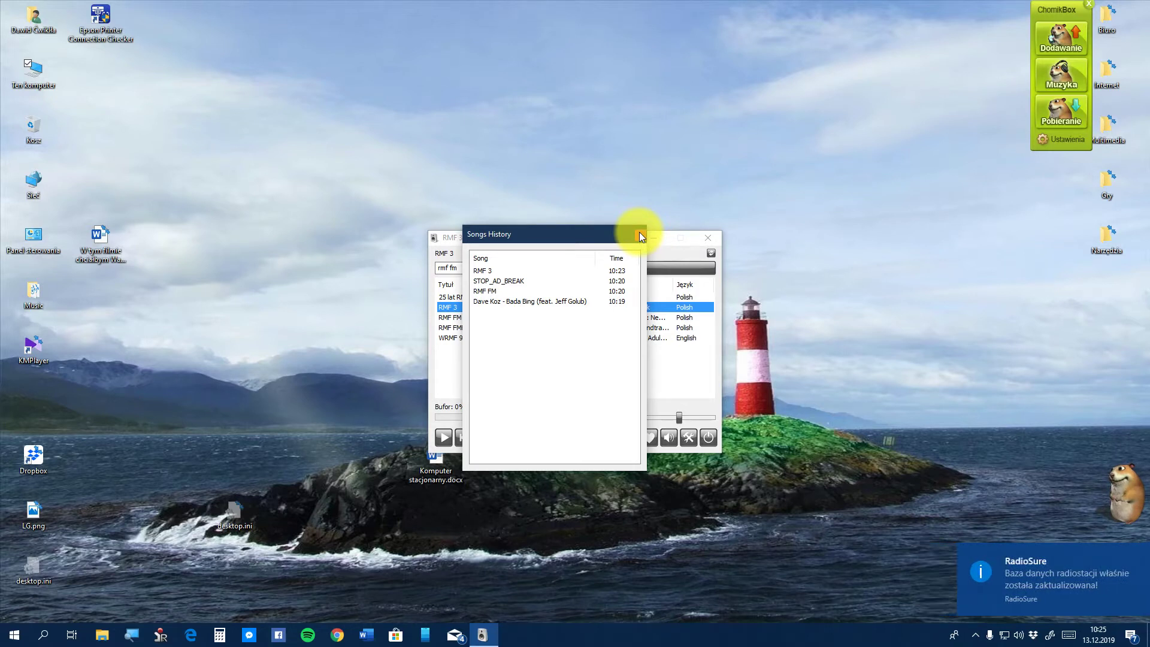
pyautogui.click(639, 236)
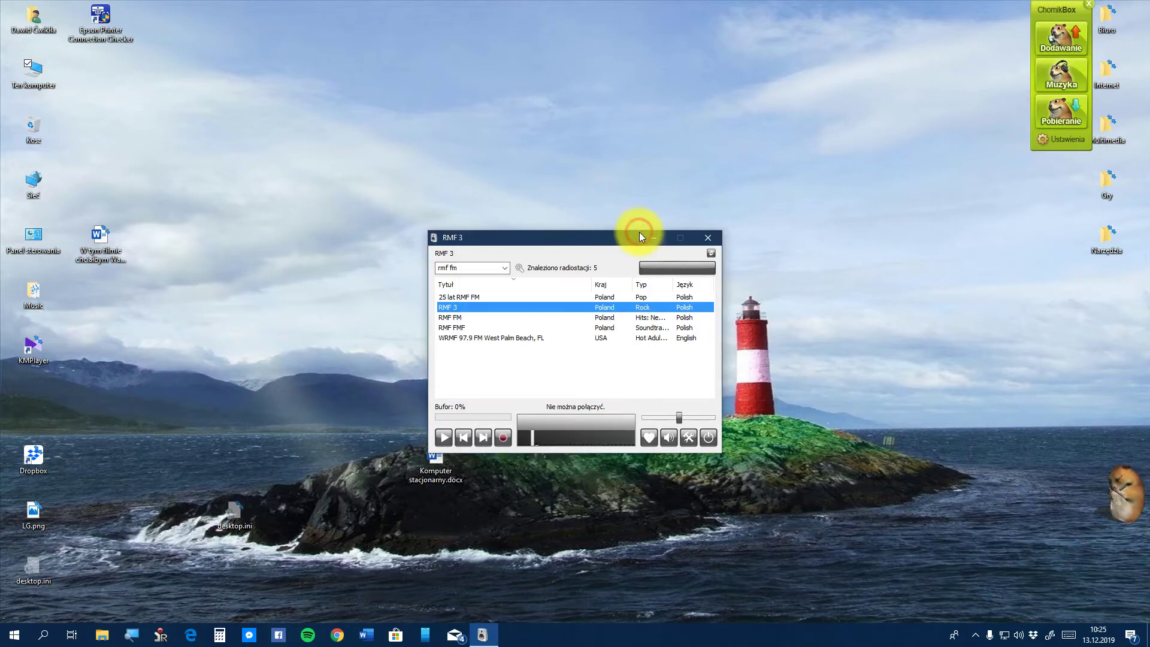
pyautogui.rightClick(585, 255)
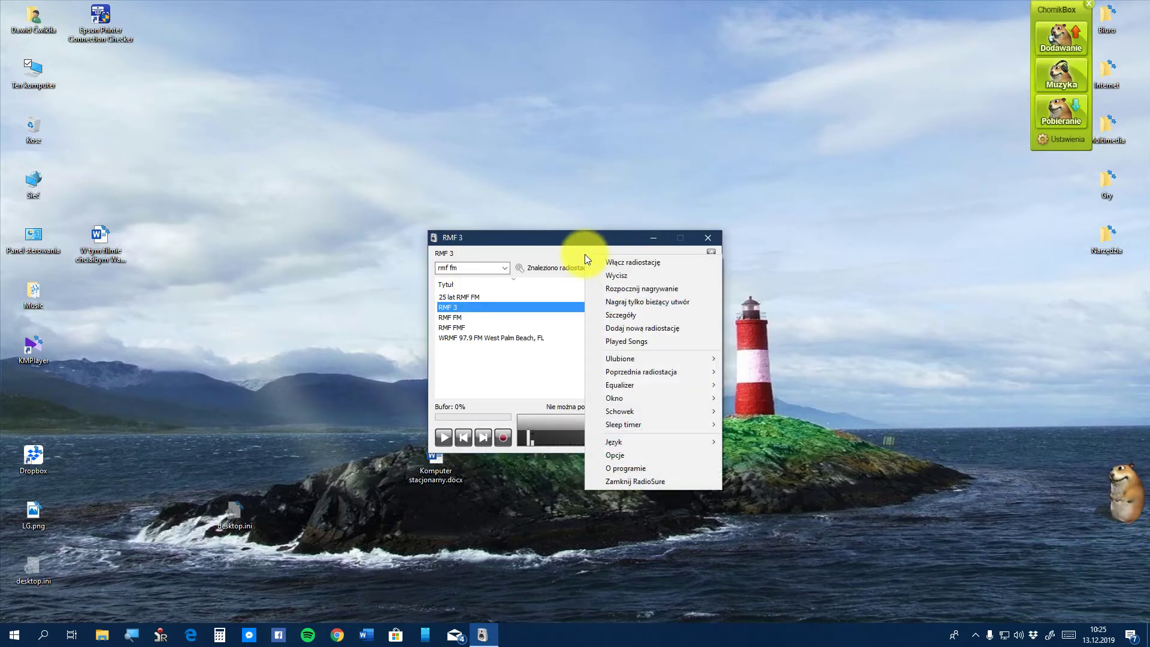
pyautogui.moveTo(657, 361)
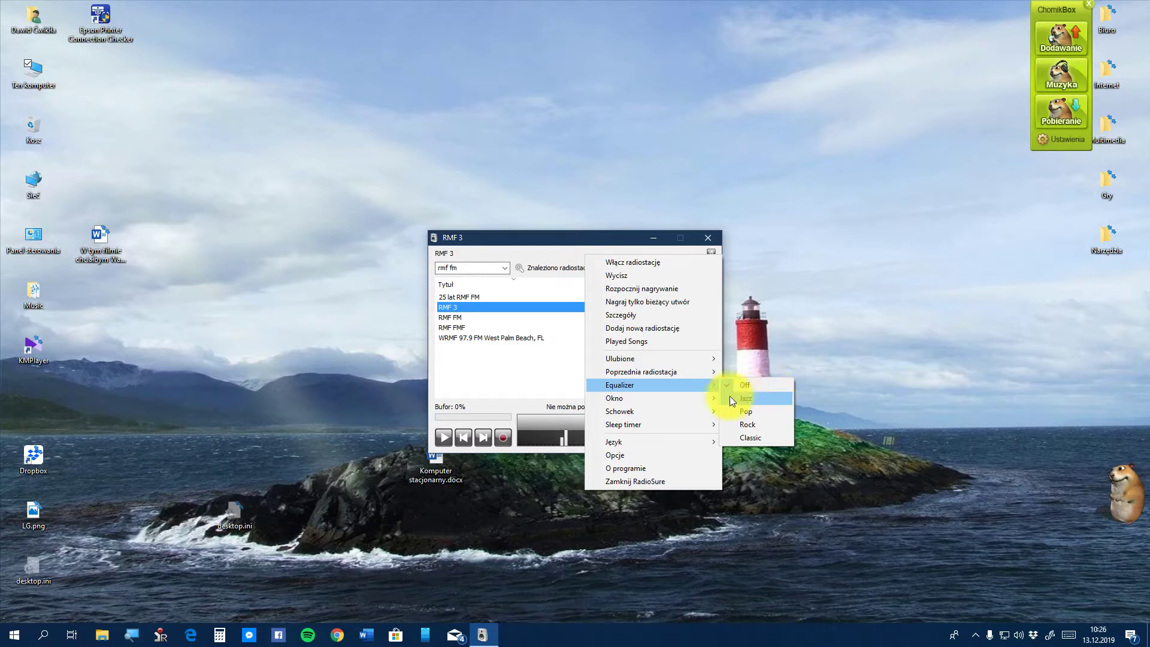
pyautogui.moveTo(696, 399)
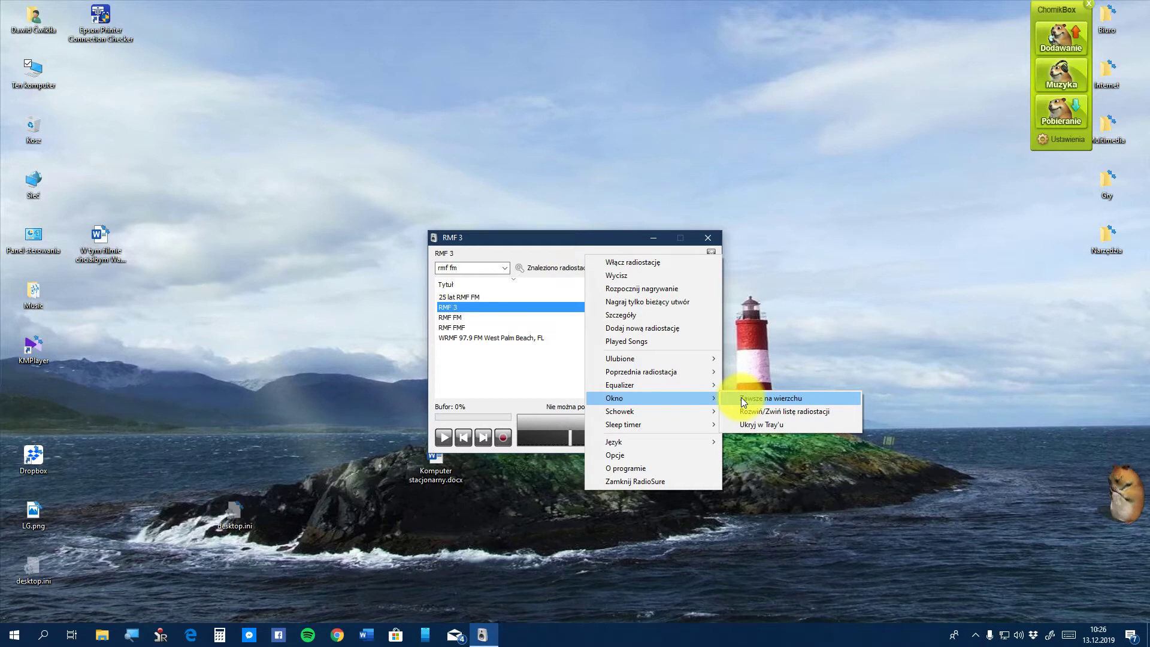
pyautogui.click(815, 411)
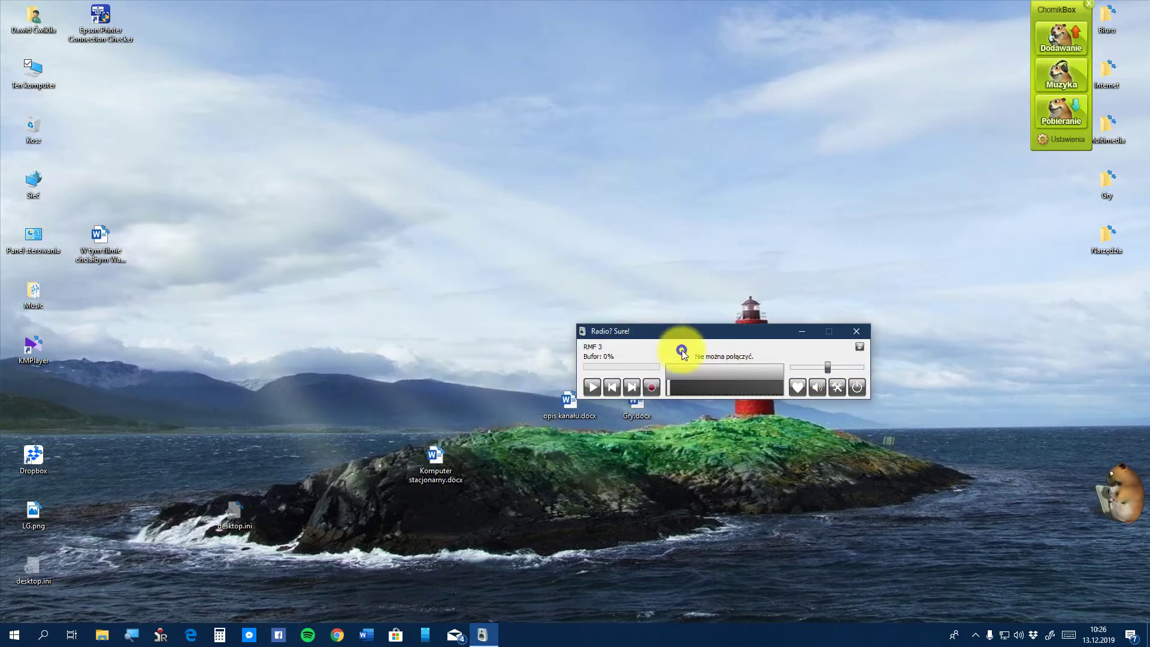
pyautogui.rightClick(681, 352)
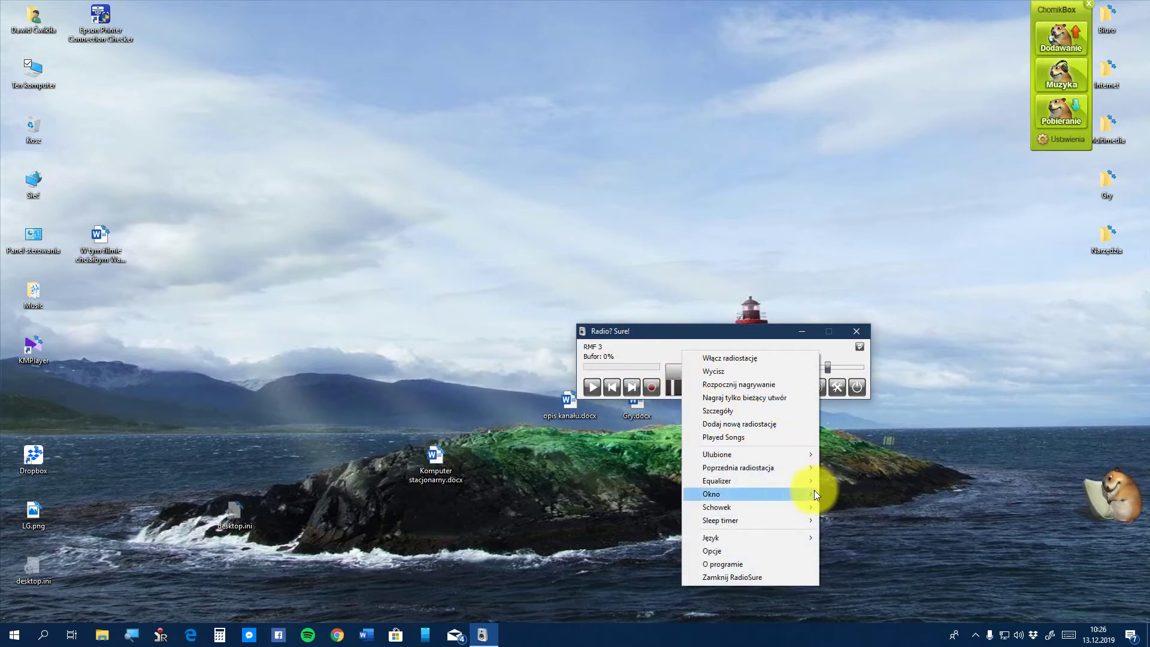
pyautogui.moveTo(804, 500)
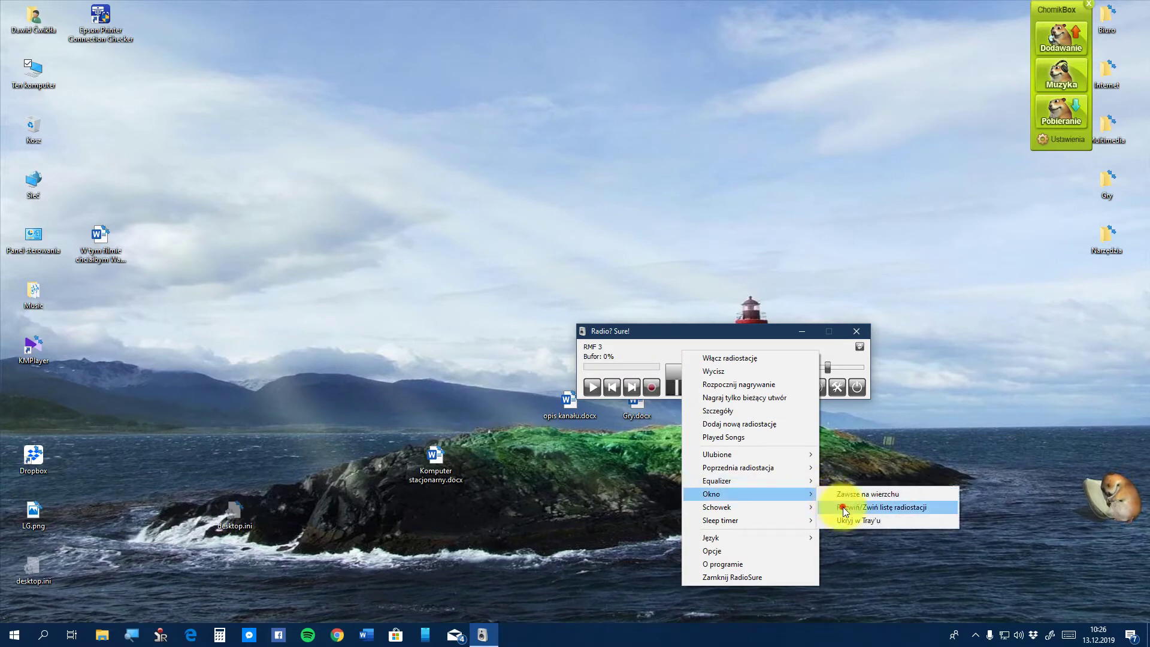
pyautogui.click(842, 507)
pyautogui.rightClick(520, 266)
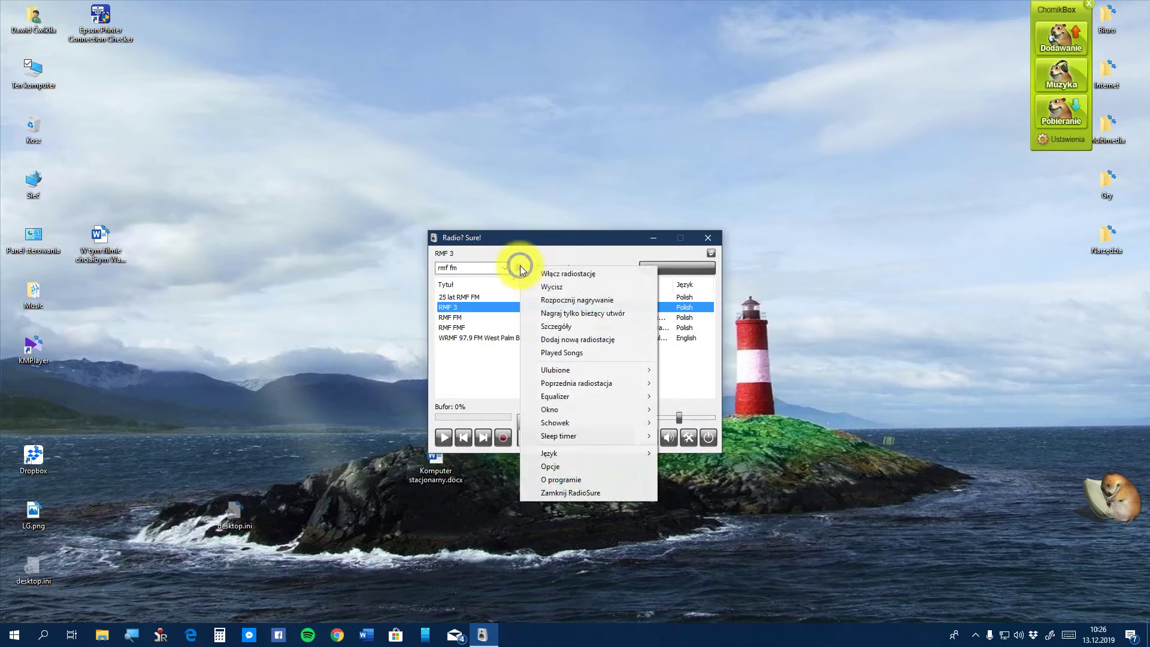
pyautogui.moveTo(645, 409)
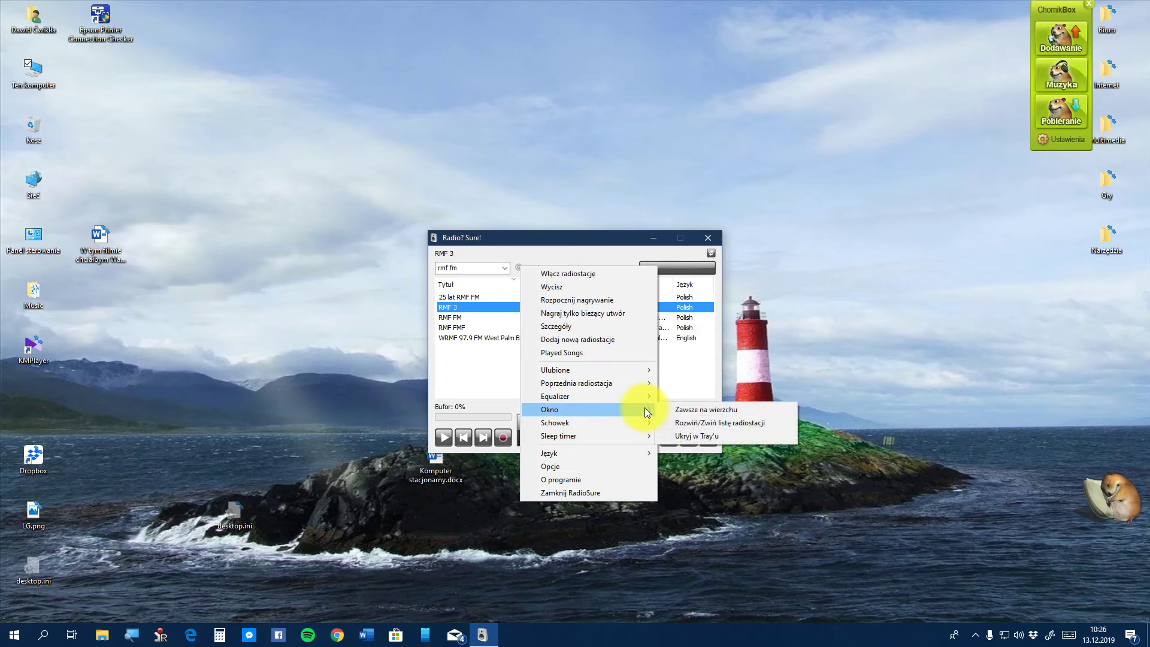
pyautogui.click(715, 436)
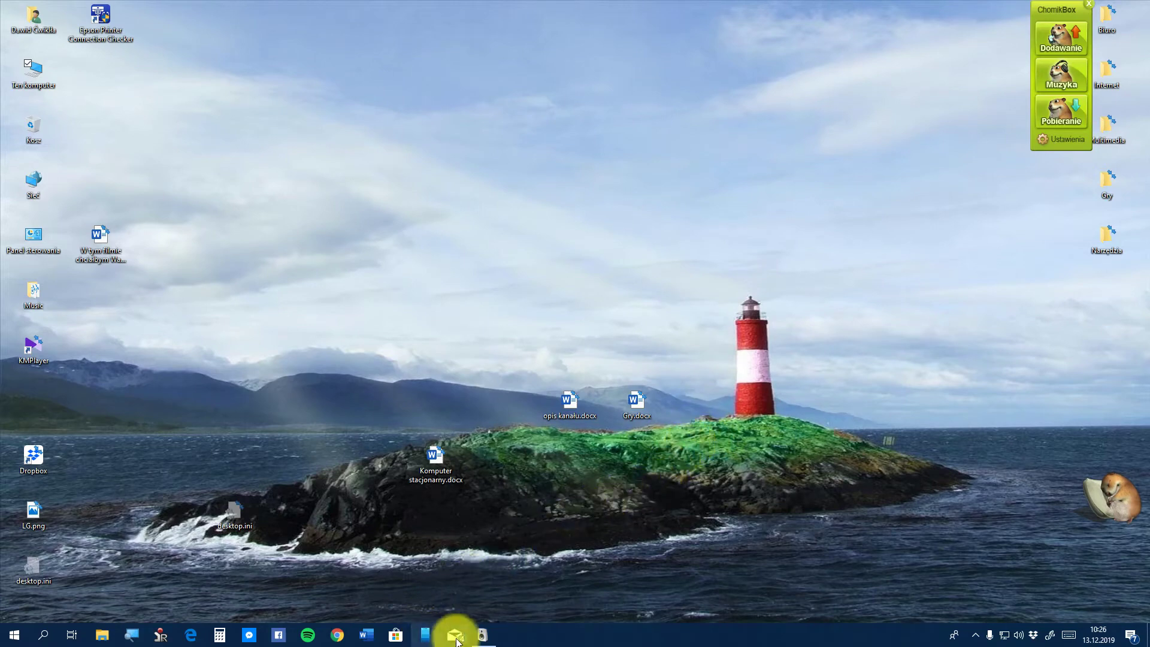
pyautogui.click(482, 635)
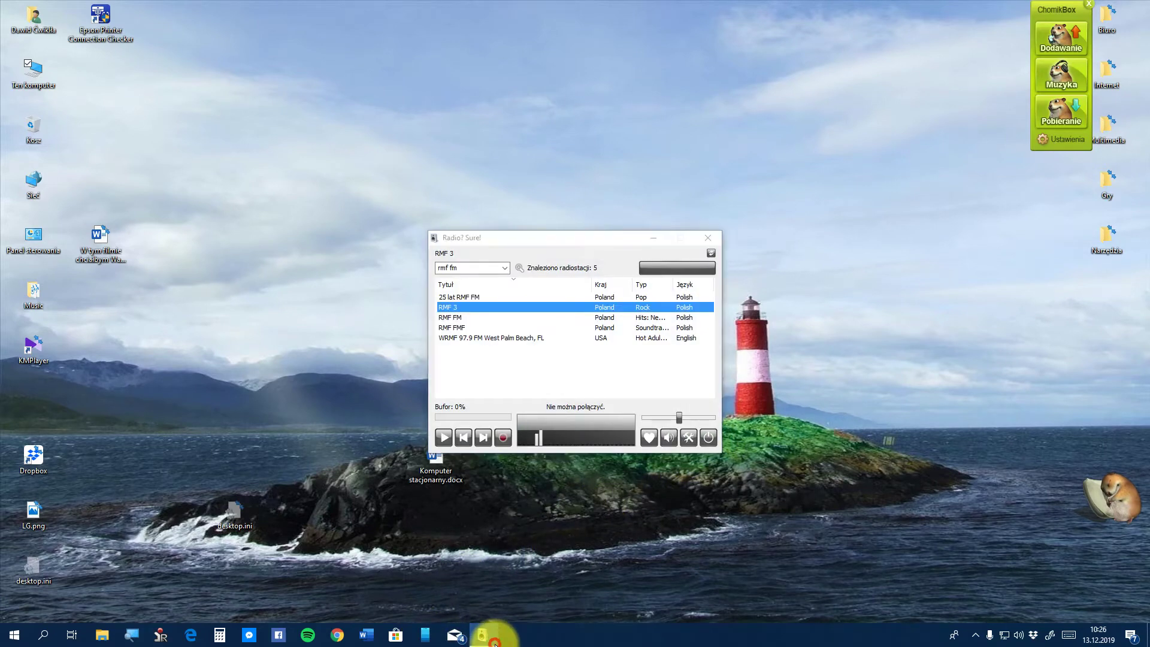
pyautogui.click(495, 643)
pyautogui.click(495, 643)
pyautogui.click(496, 644)
pyautogui.click(499, 642)
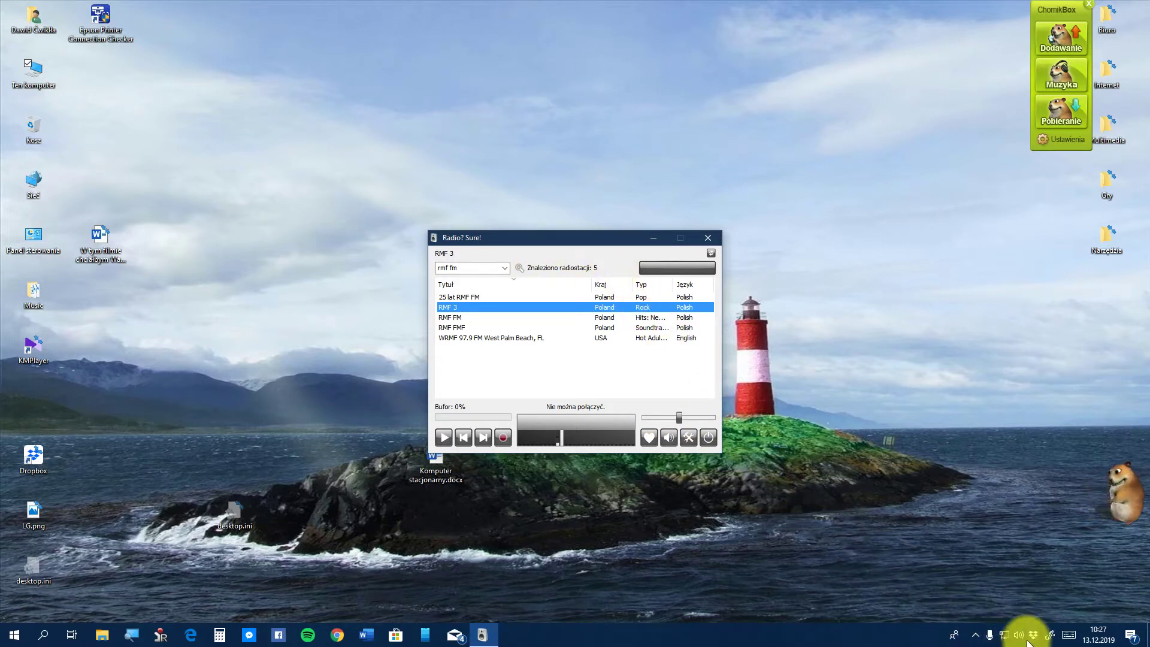
# Open the player's main menu and browse the Equalizer, Schowek and Język submenus
pyautogui.rightClick(577, 253)
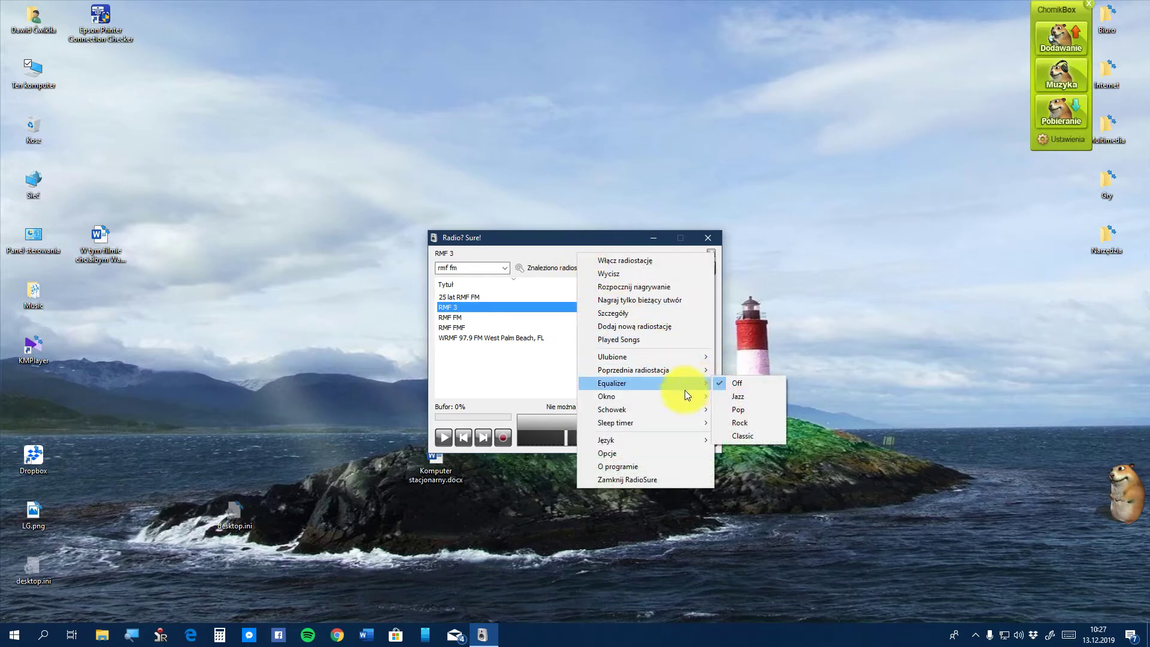
pyautogui.moveTo(671, 422)
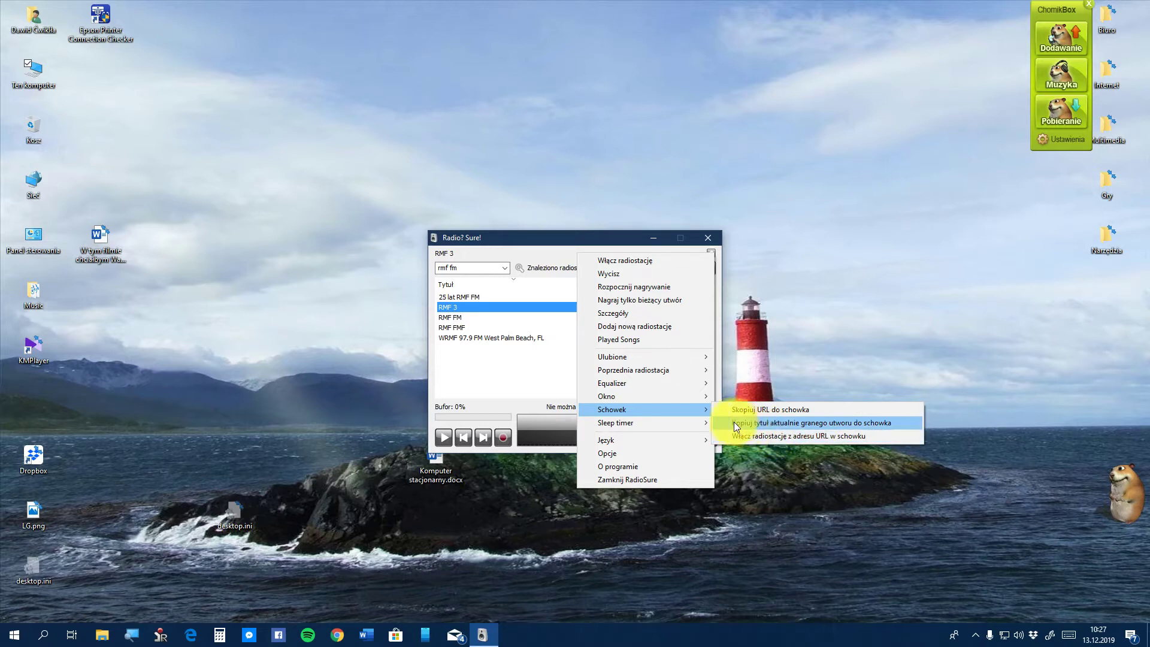
pyautogui.moveTo(634, 427)
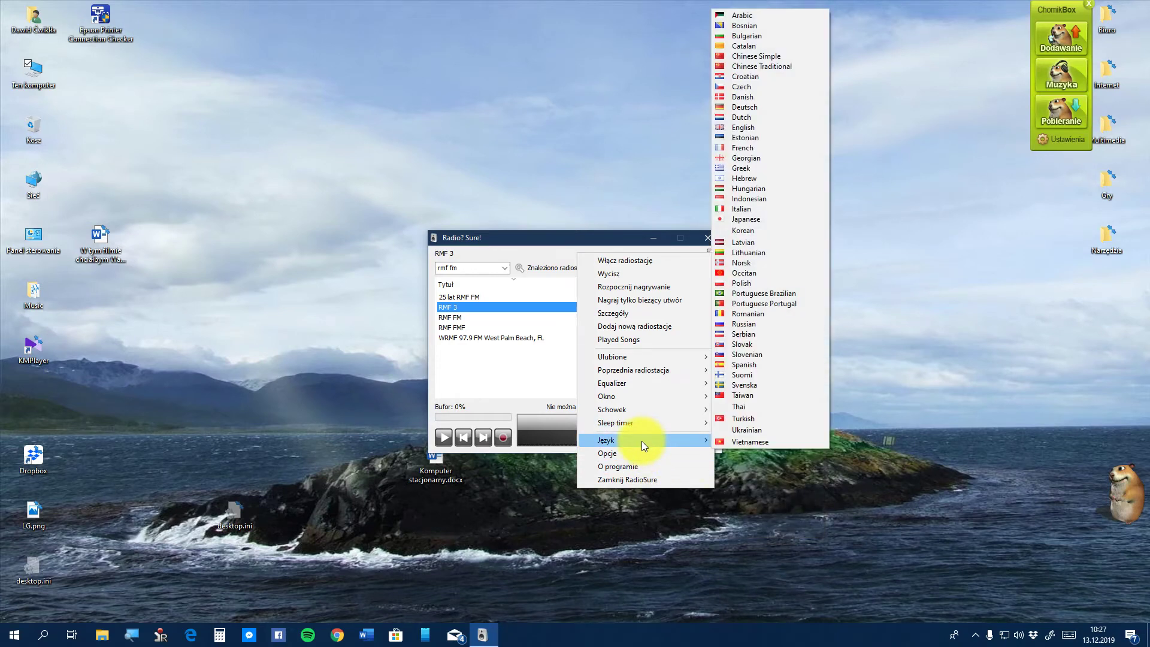
# Check RadioSure's version in O programie, close it with OK, and reopen the main menu
pyautogui.click(664, 465)
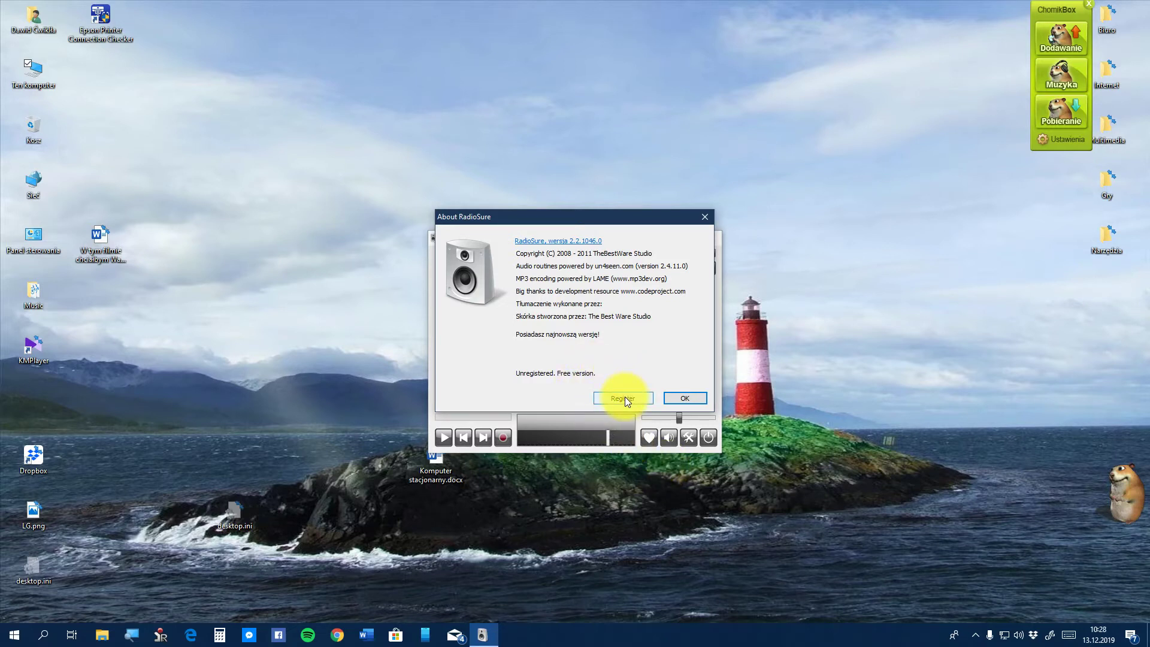
pyautogui.click(689, 396)
pyautogui.rightClick(606, 250)
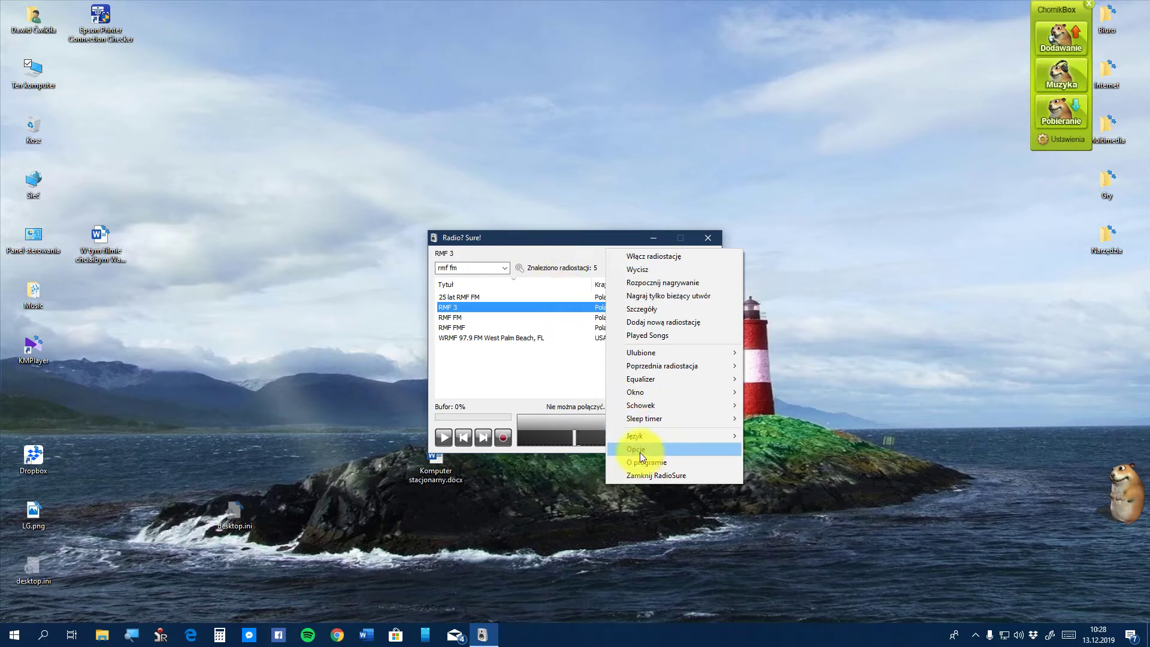
# Try deleting RMF 3 (refused), turn the volume to full, and open the Opcje dialog
pyautogui.click(581, 249)
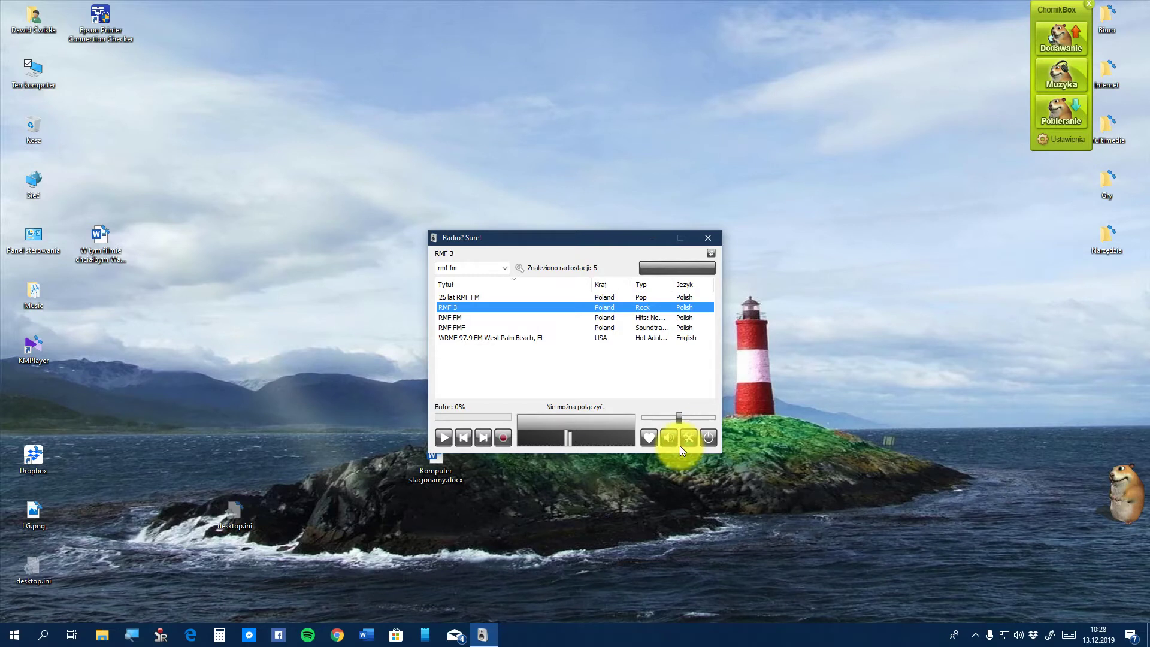
pyautogui.rightClick(549, 308)
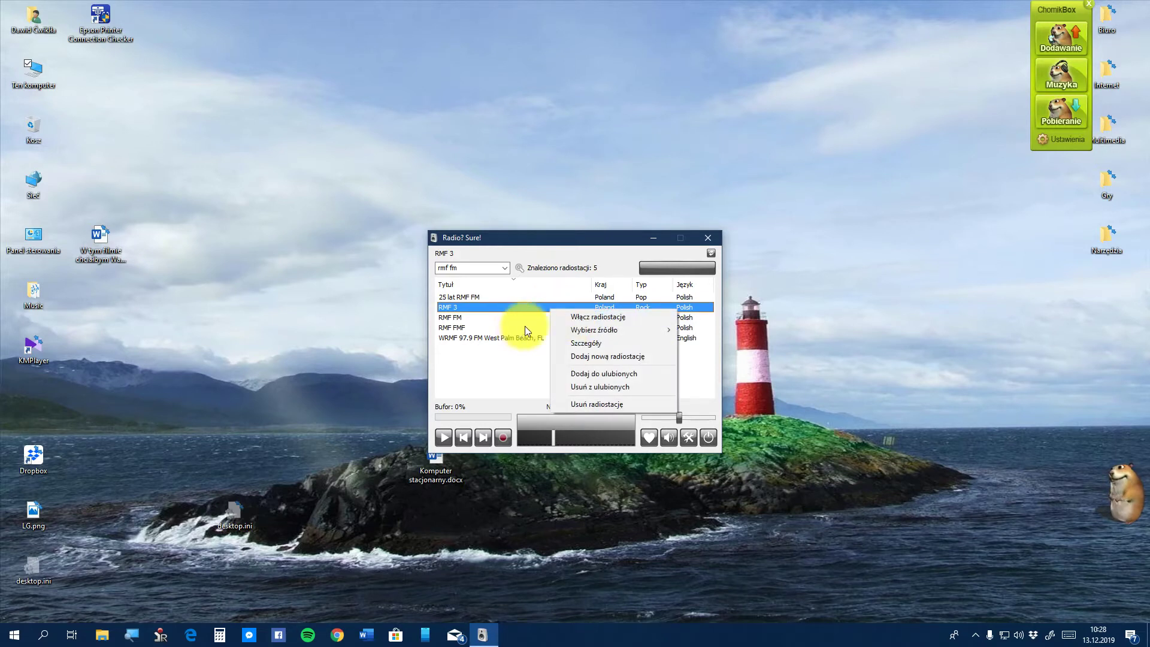
pyautogui.moveTo(580, 333)
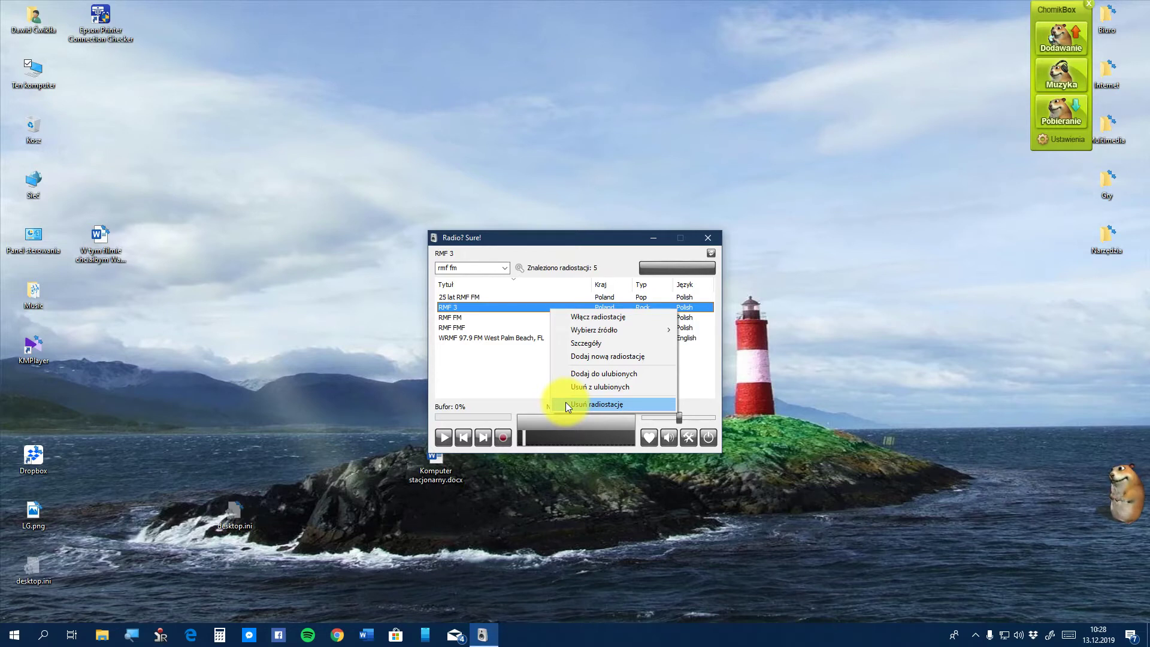
pyautogui.click(566, 402)
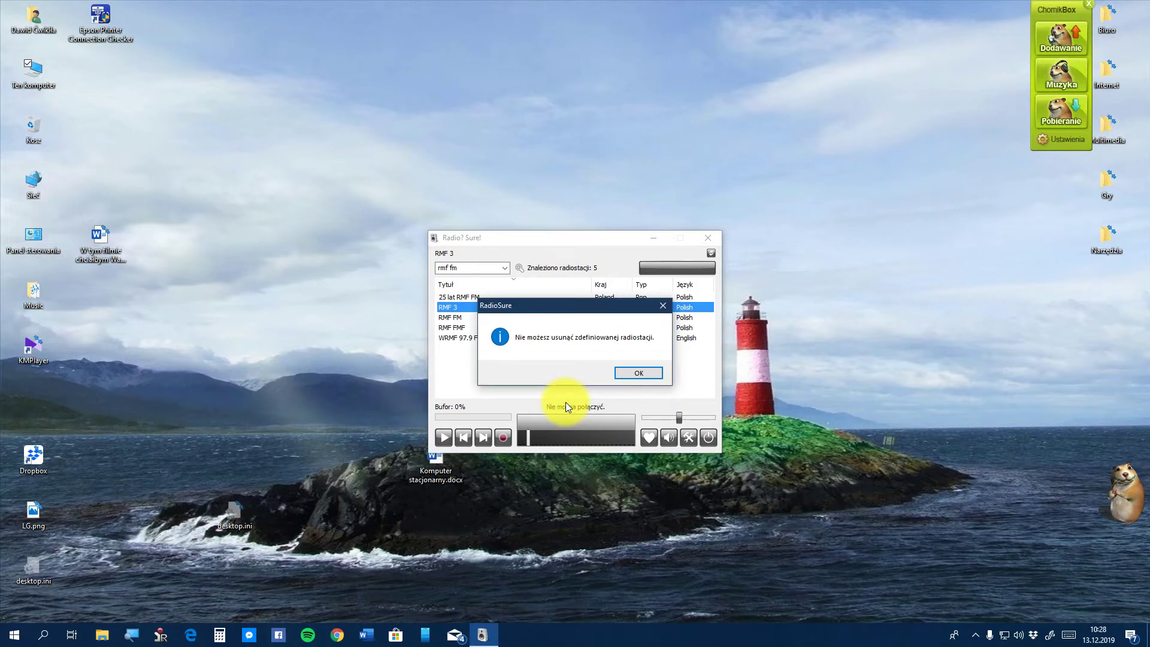
pyautogui.click(623, 372)
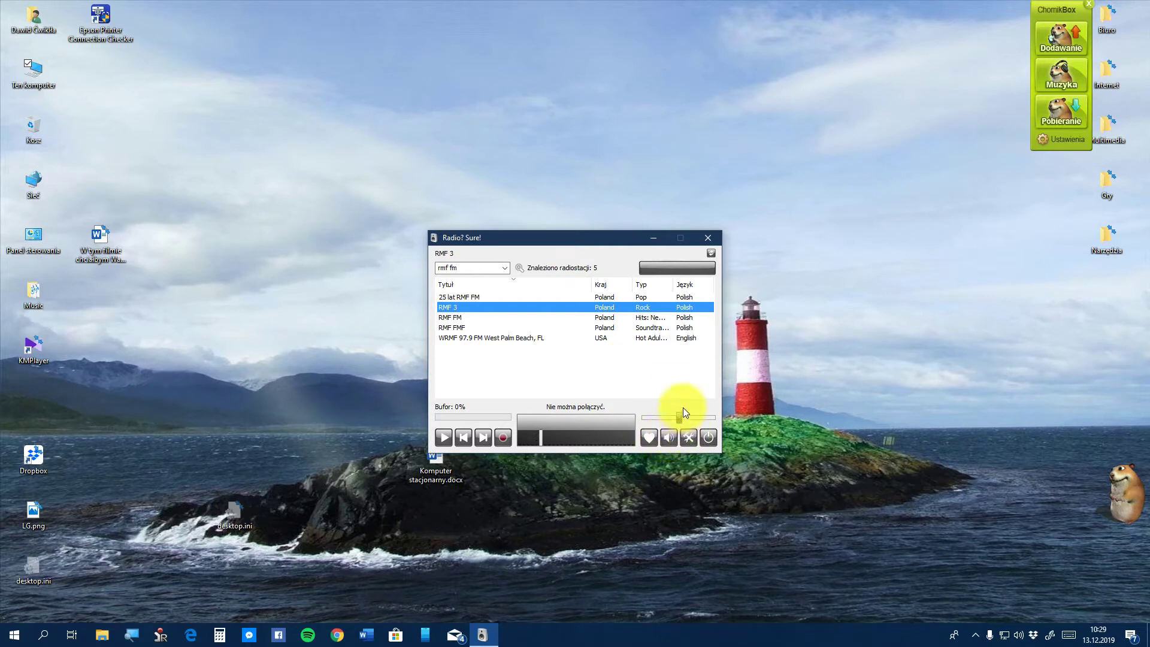
pyautogui.moveTo(680, 418)
pyautogui.mouseDown()
pyautogui.moveTo(703, 415)
pyautogui.moveTo(662, 415)
pyautogui.mouseUp()
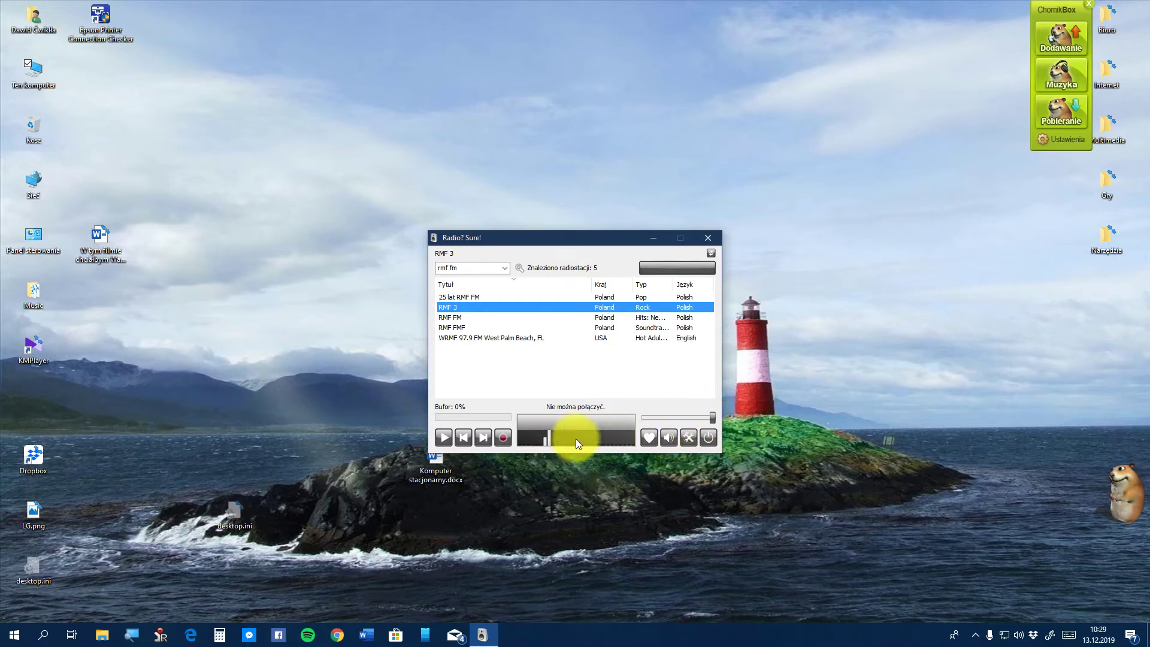
pyautogui.click(688, 437)
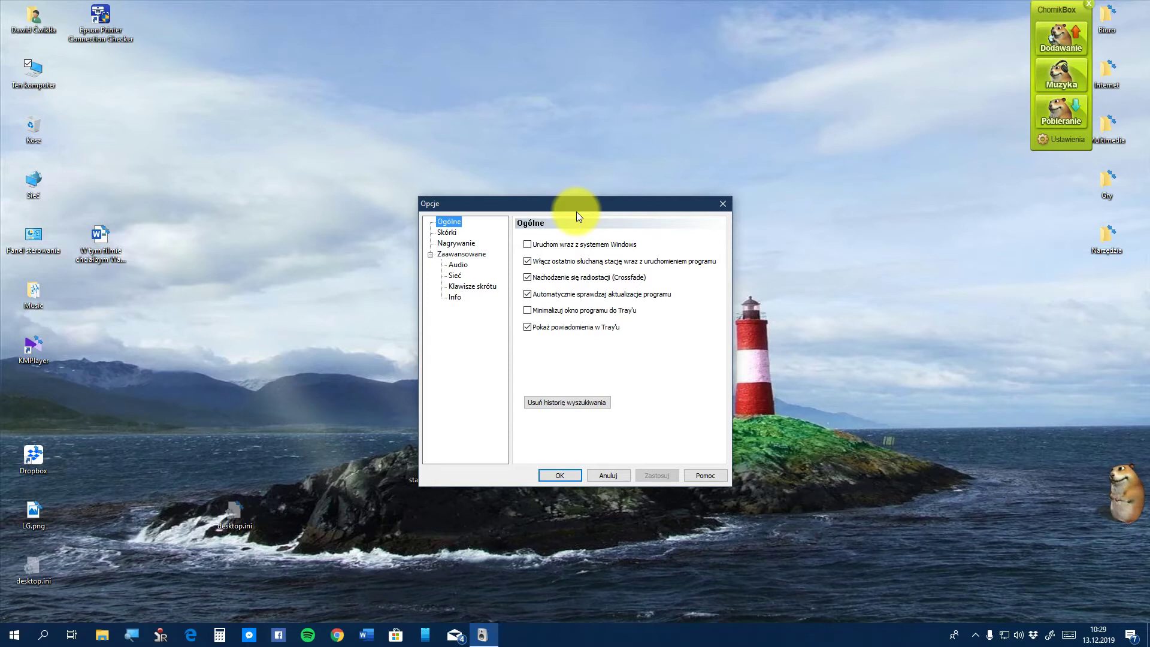
# Move the Opcje dialog left so the player is visible beside it
pyautogui.moveTo(599, 207); pyautogui.dragTo(406, 214)
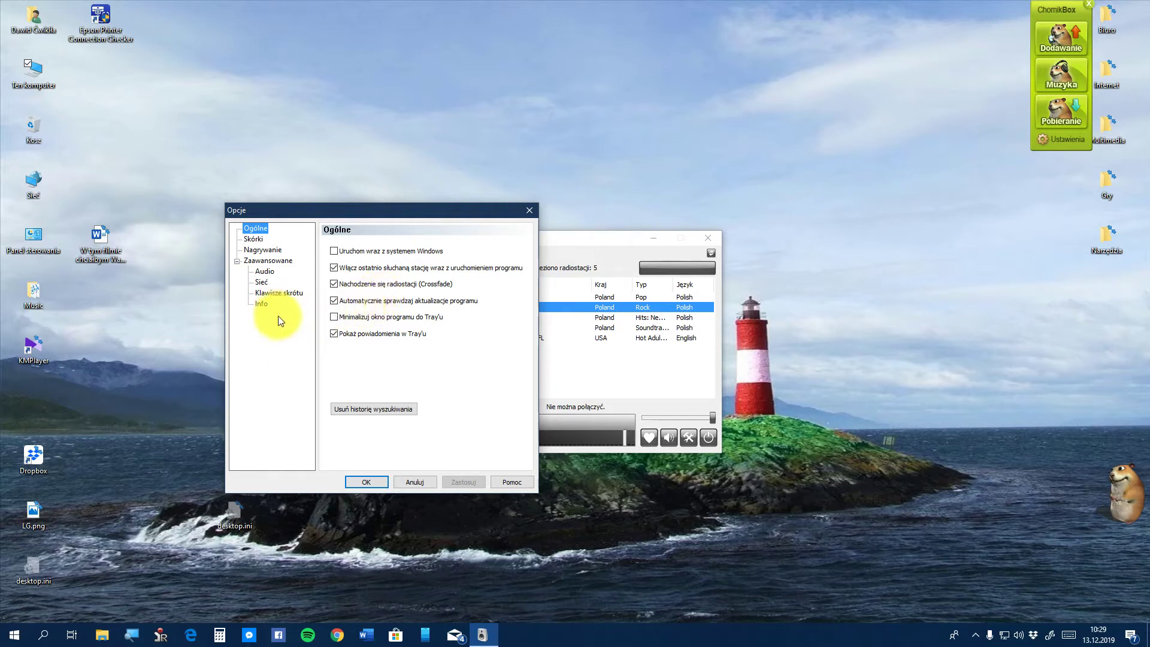
# Enable 'Minimalizuj okno programu do Tray'u', apply it and close the options
pyautogui.click(382, 316)
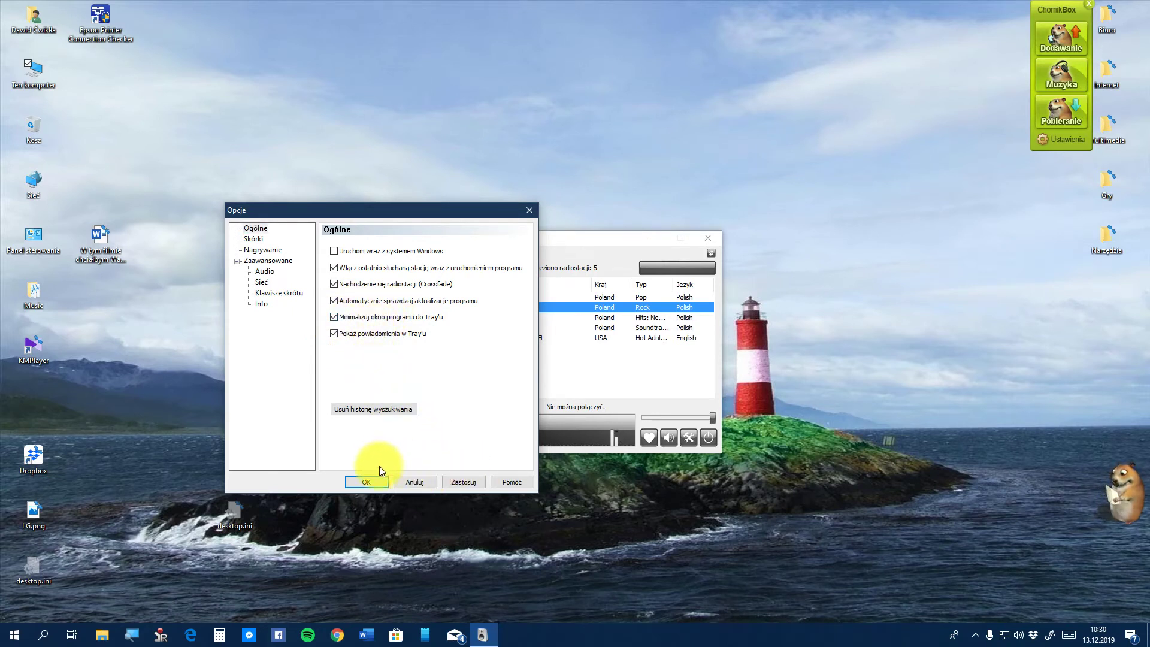
pyautogui.click(465, 481)
pyautogui.click(379, 480)
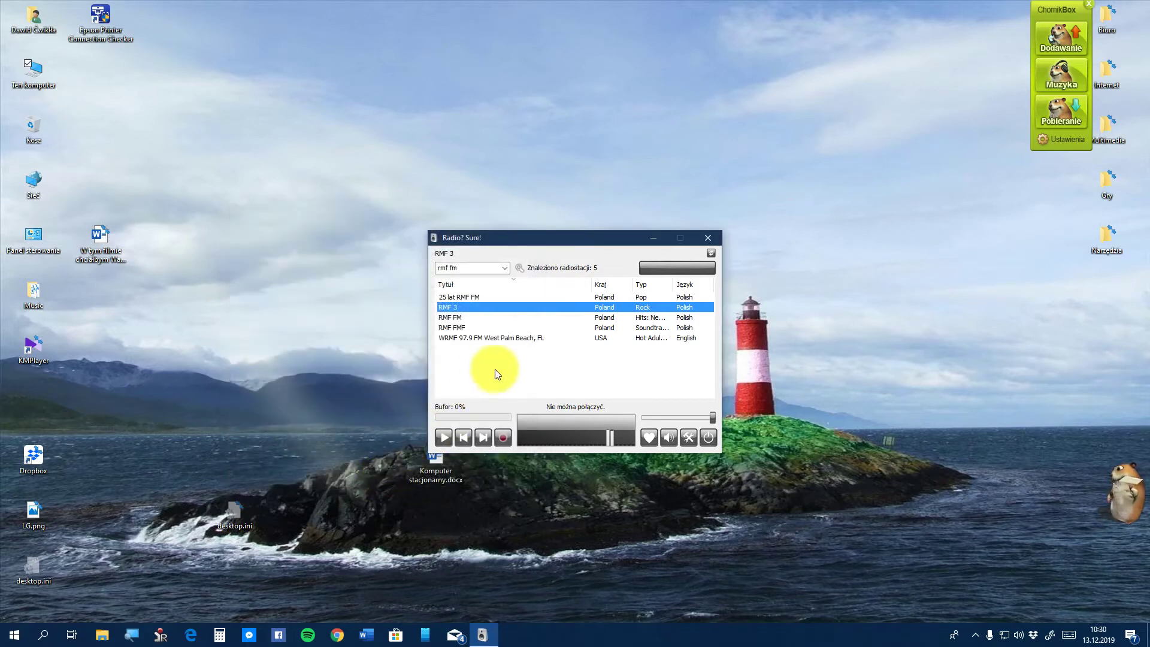
# Minimize the player to the system tray and restore it from RadioSure's hidden tray icon
pyautogui.click(651, 240)
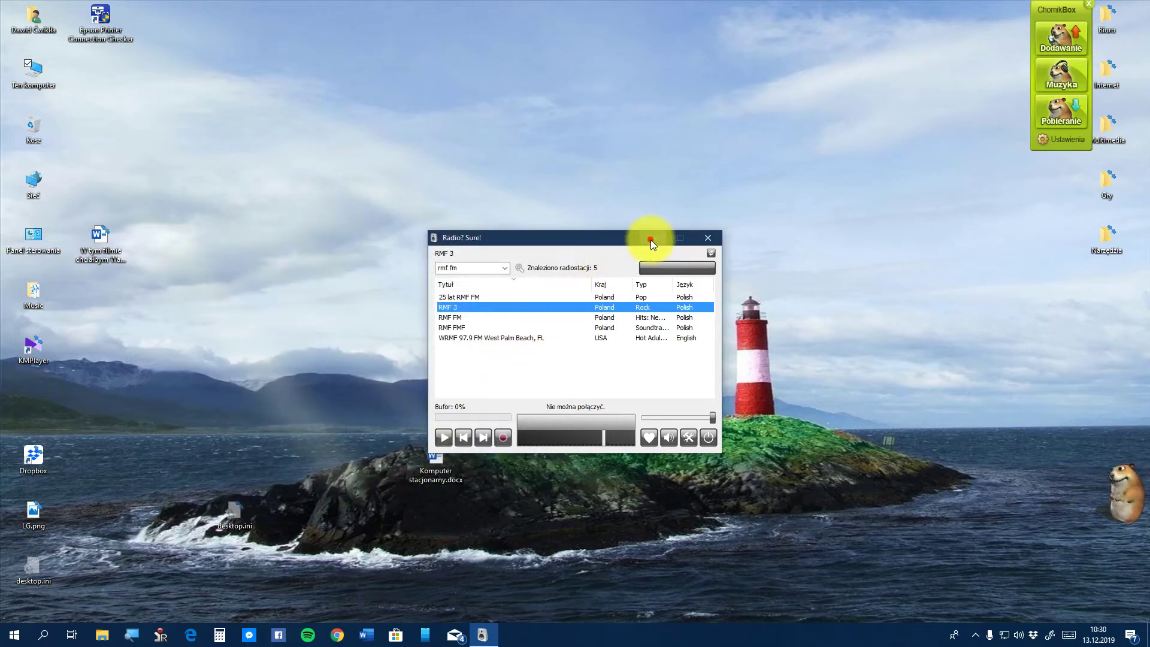
pyautogui.click(975, 636)
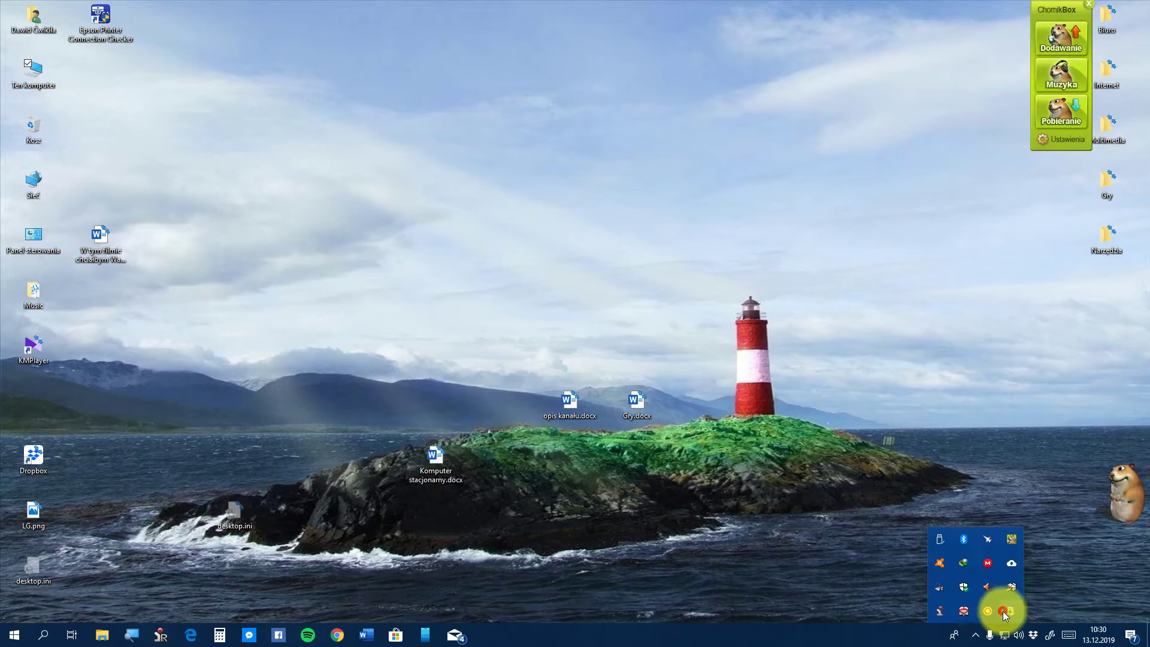
pyautogui.click(1003, 611)
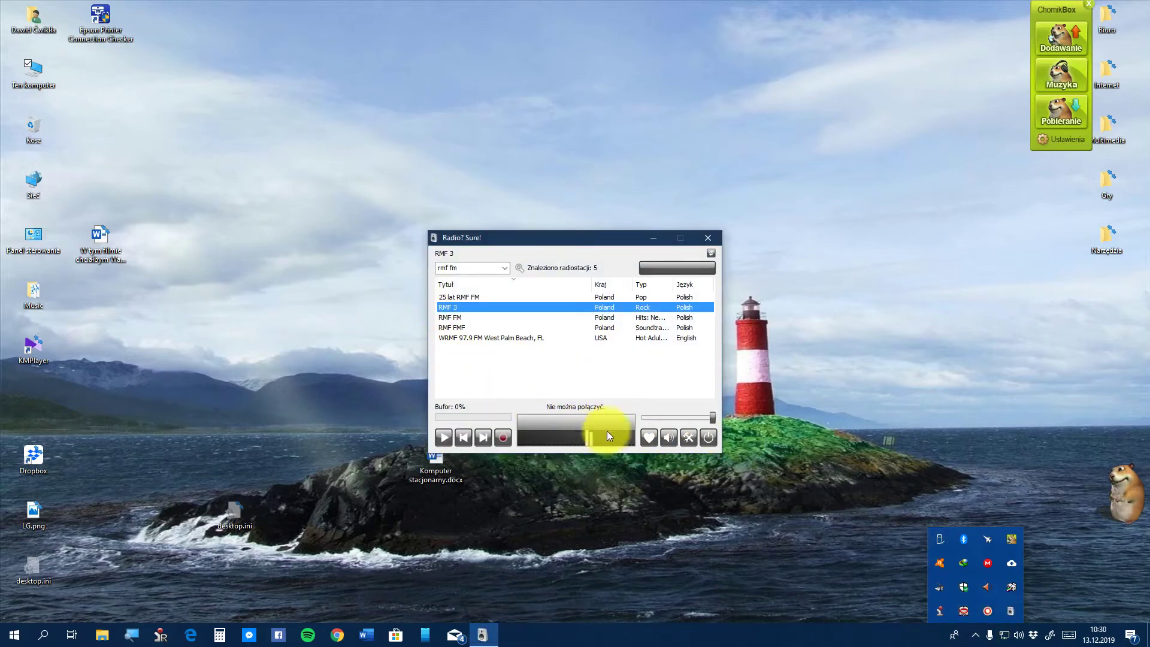
# Open Opcje on its Skórki page, where Standard is the only installed skin
pyautogui.click(688, 437)
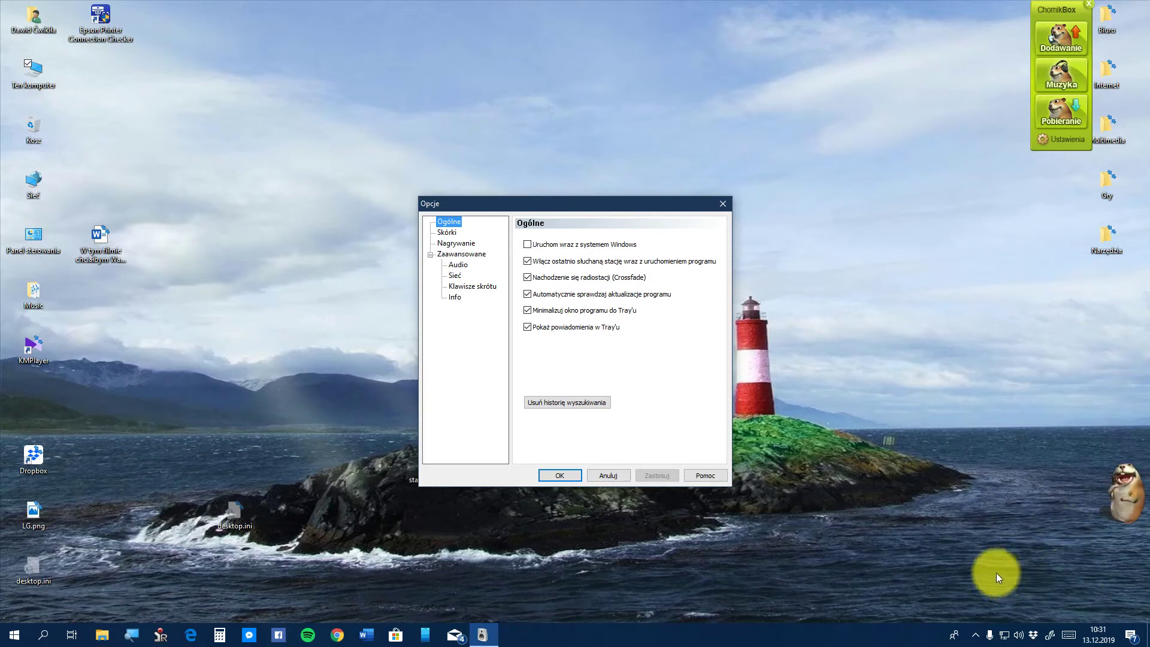
pyautogui.click(447, 231)
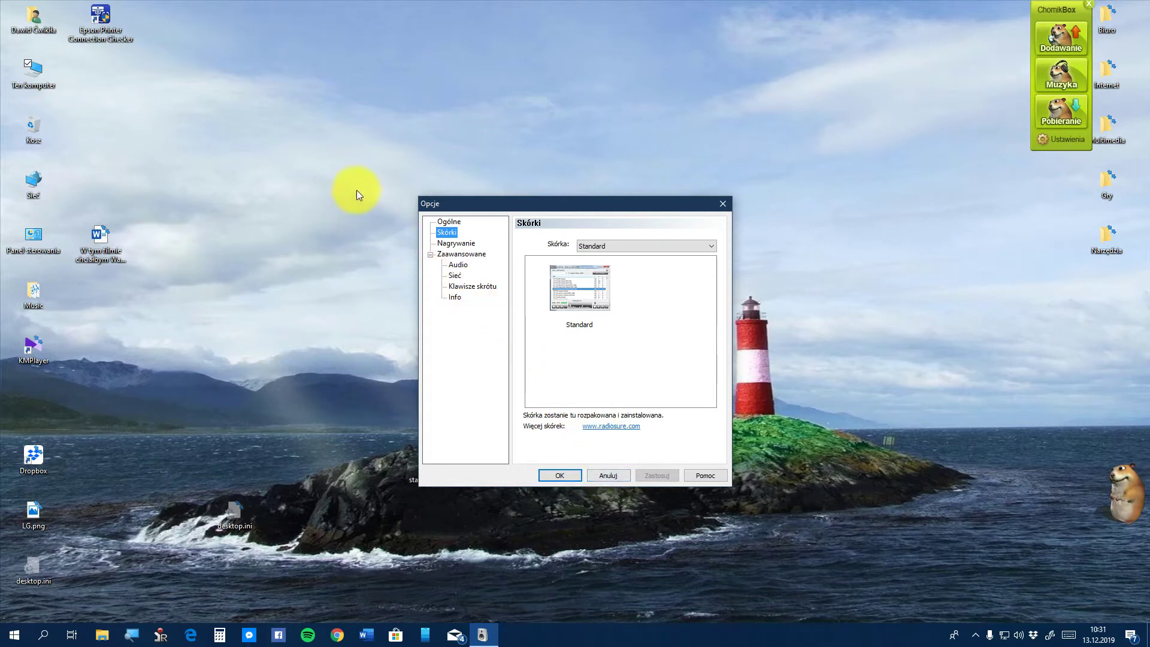
# On the Nagrywanie page, browse for a recordings folder without changing it, then list the bitrate choices
pyautogui.click(458, 243)
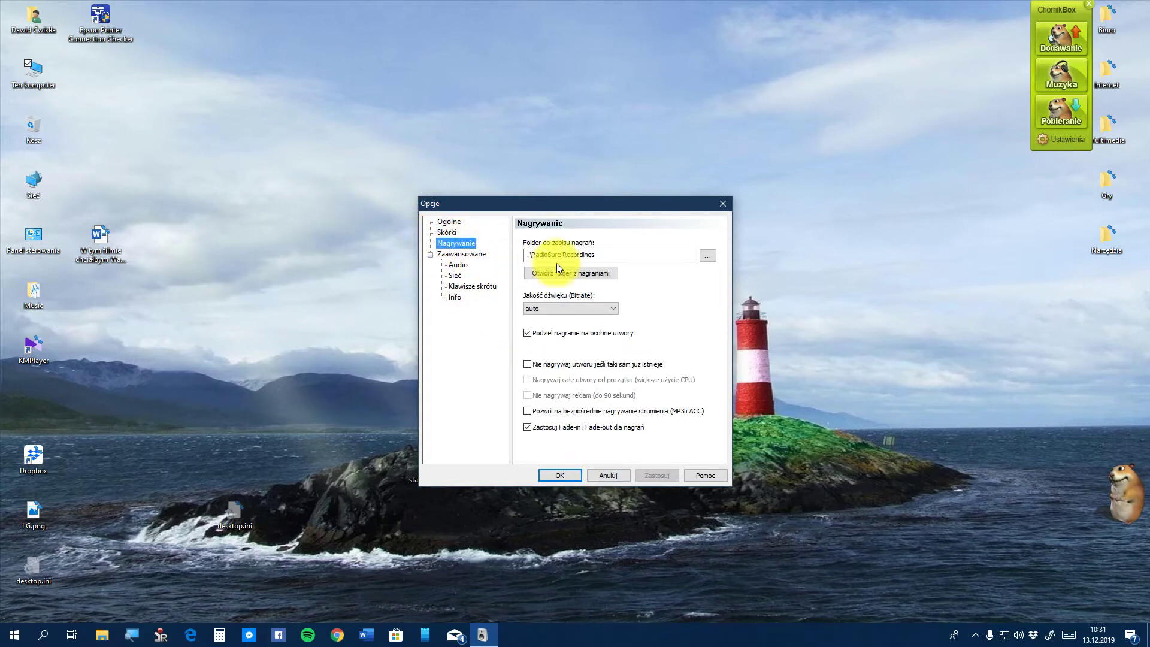
pyautogui.click(706, 256)
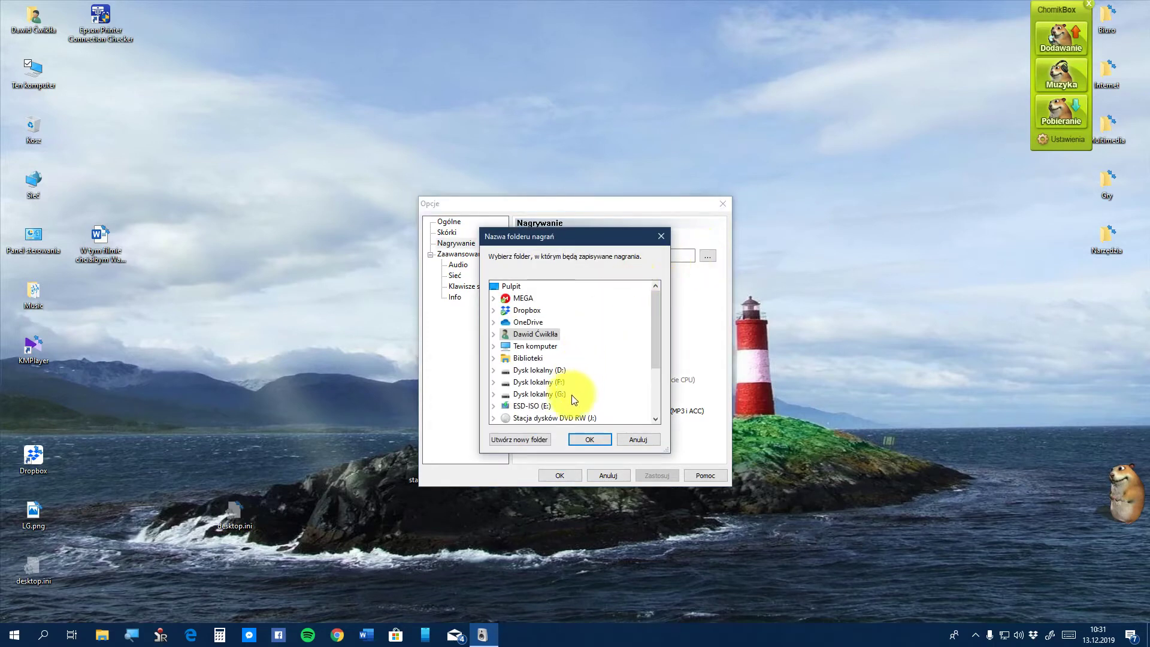
pyautogui.click(624, 439)
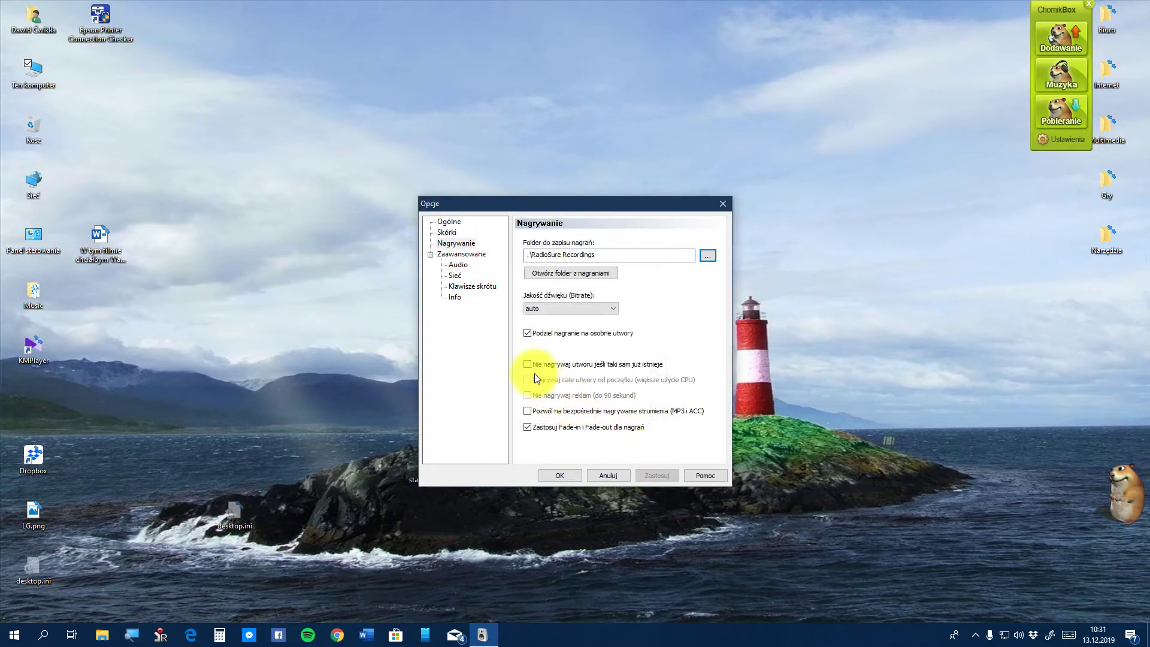
pyautogui.click(552, 309)
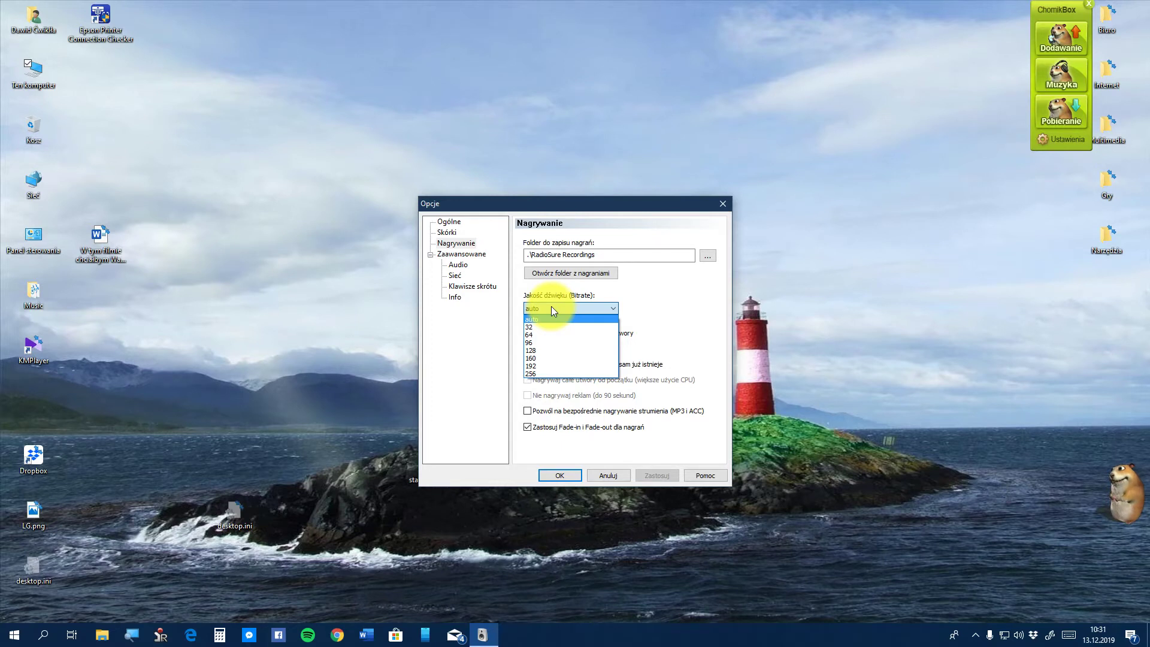
# Keep the recording bitrate at auto and untick 'Podziel nagranie na osobne utwory'
pyautogui.click(551, 307)
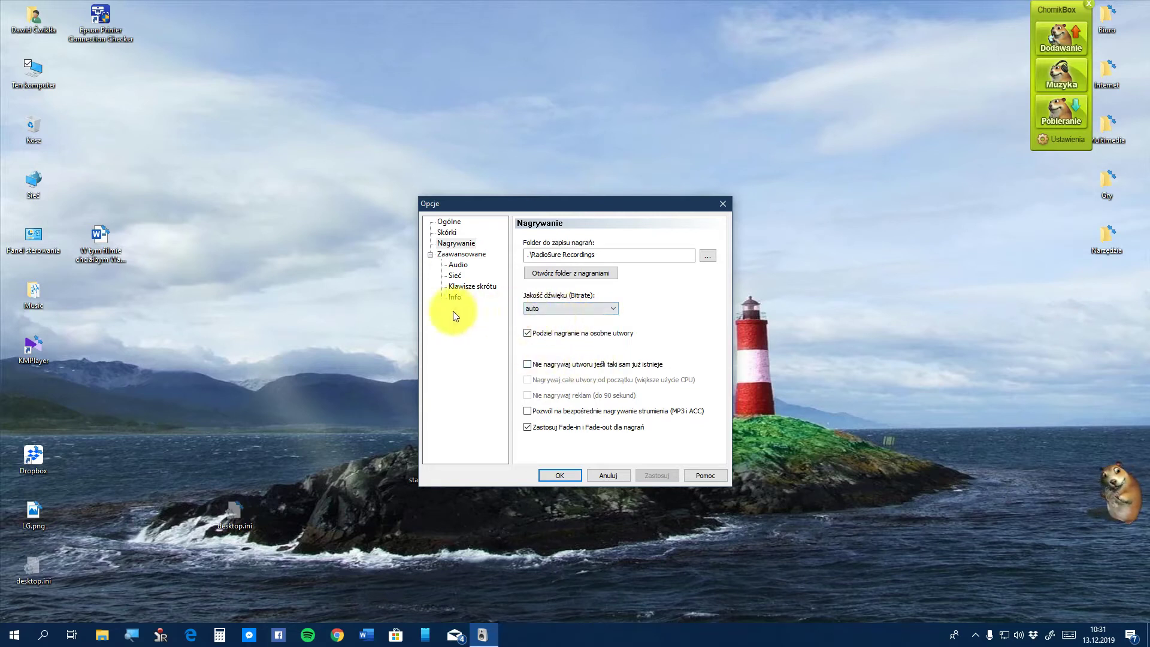
pyautogui.click(534, 305)
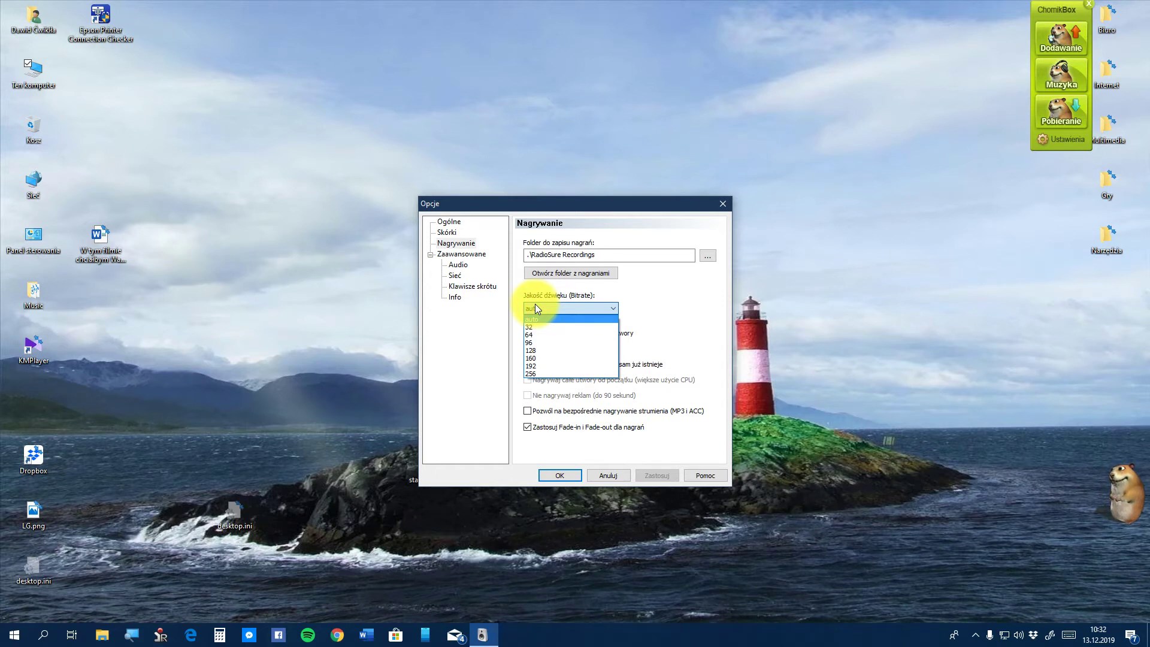
pyautogui.click(535, 307)
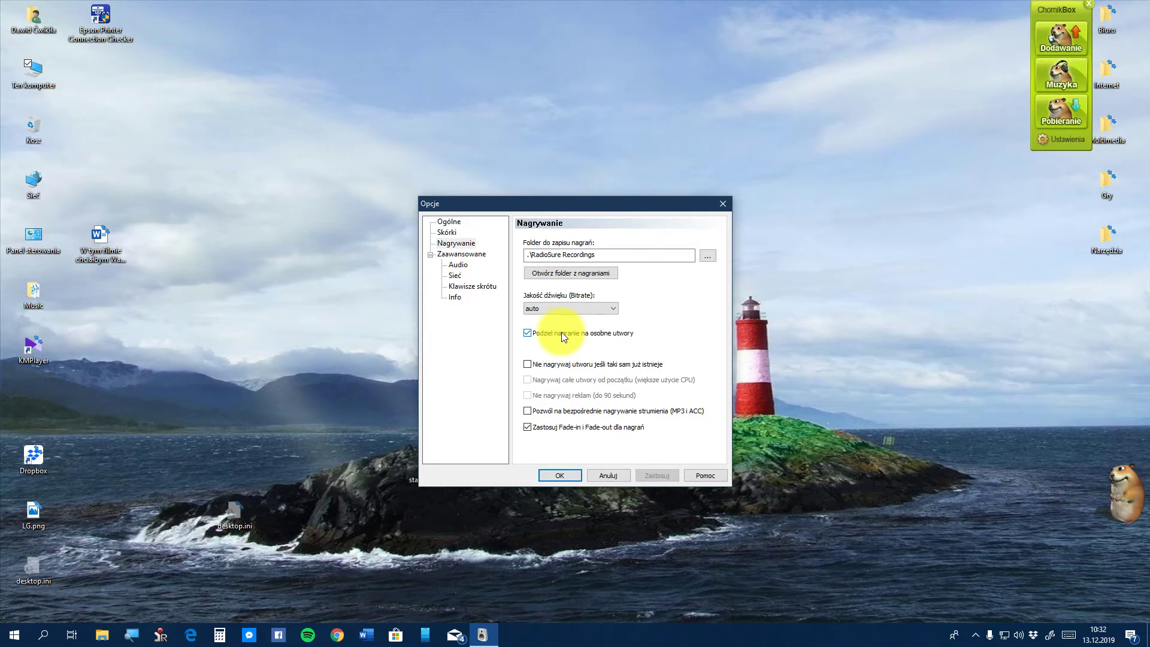
pyautogui.click(550, 332)
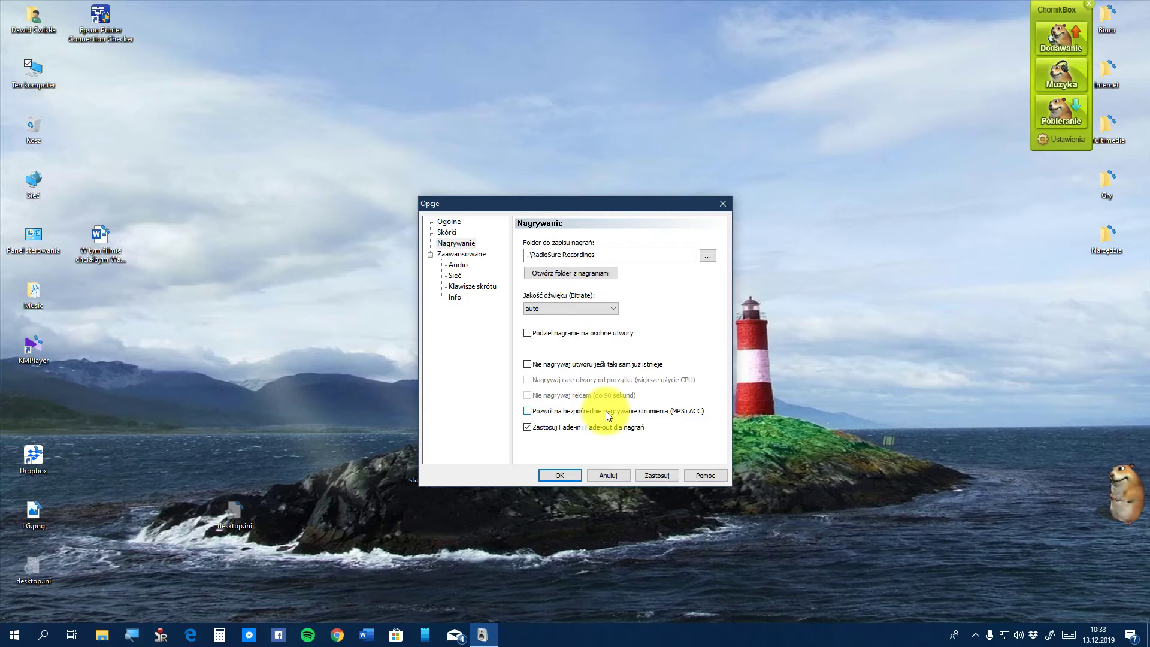
# Allow direct MP3/AAC stream recording, then show the Zaawansowane options page
pyautogui.click(605, 411)
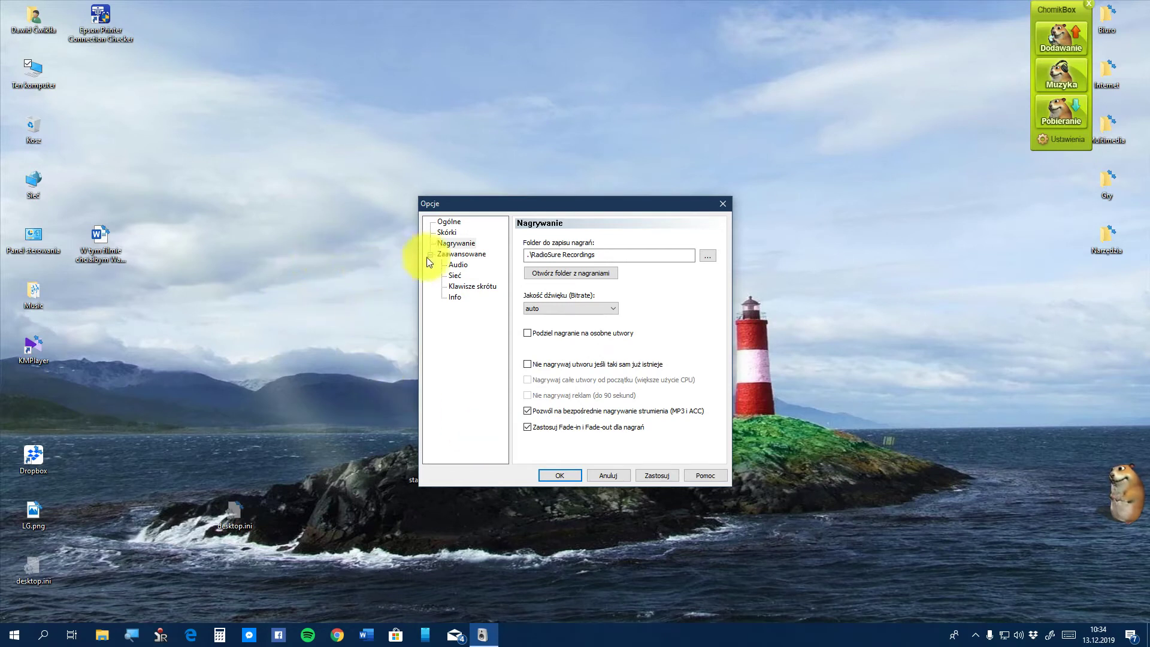
pyautogui.click(476, 254)
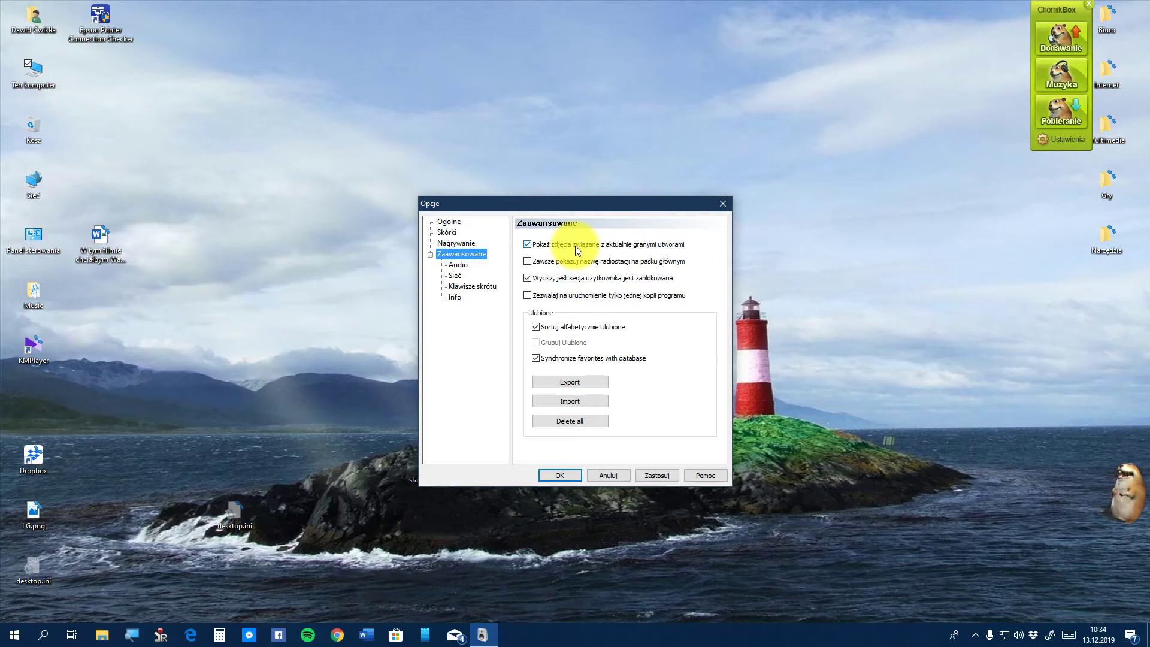
# Tick 'Zawsze pokazuj nazwę radiostacji…' and 'Zezwalaj na uruchomienie tylko jednej kopii programu', then apply
pyautogui.moveTo(624, 204); pyautogui.dragTo(458, 227)
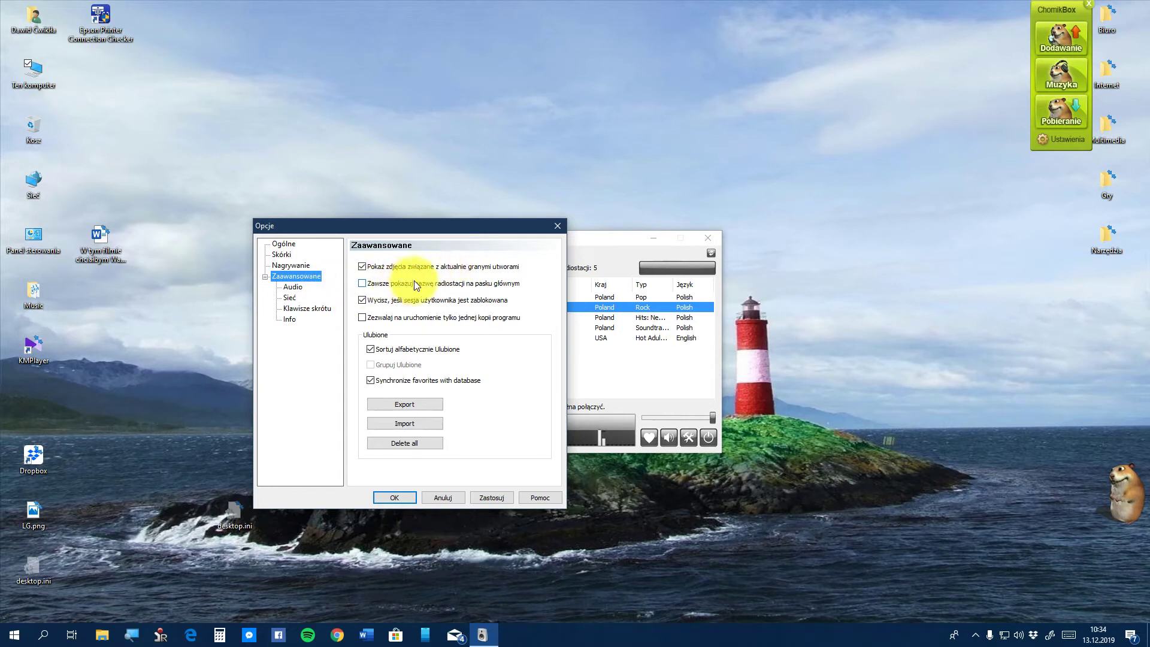
pyautogui.click(451, 286)
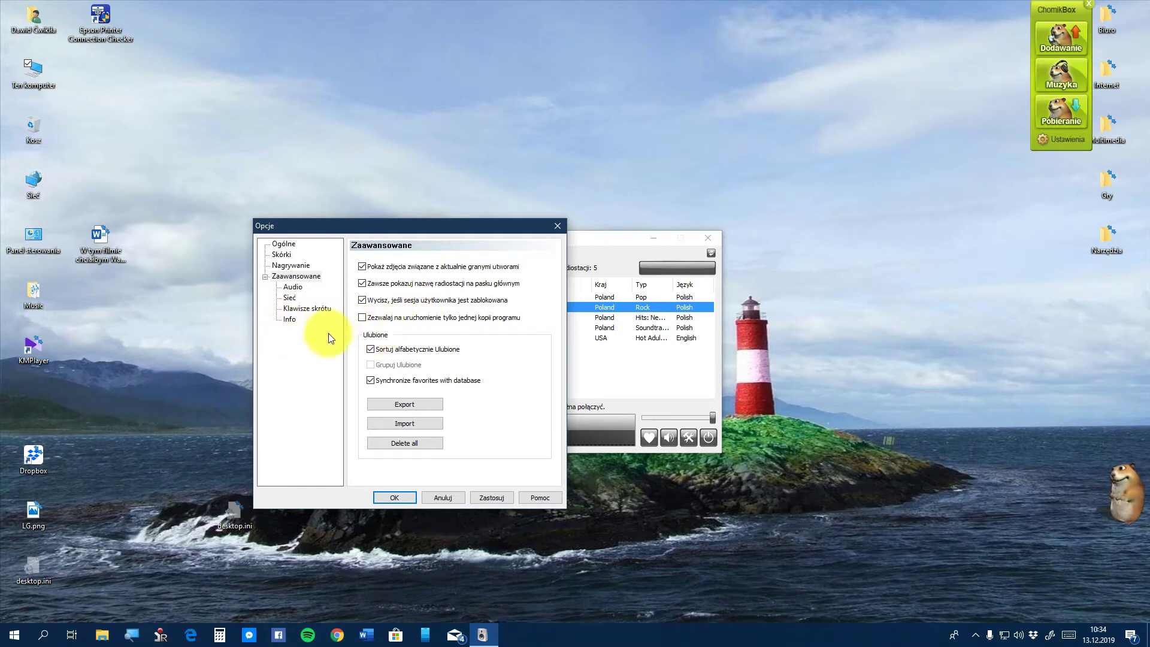
pyautogui.click(431, 321)
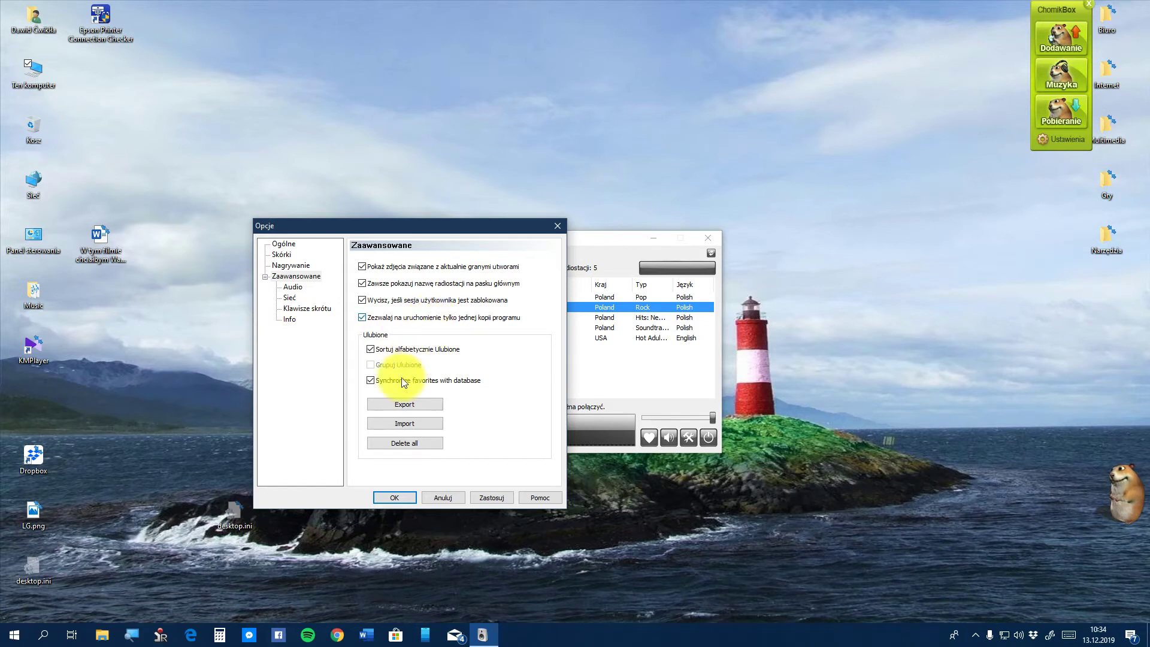
pyautogui.click(492, 490)
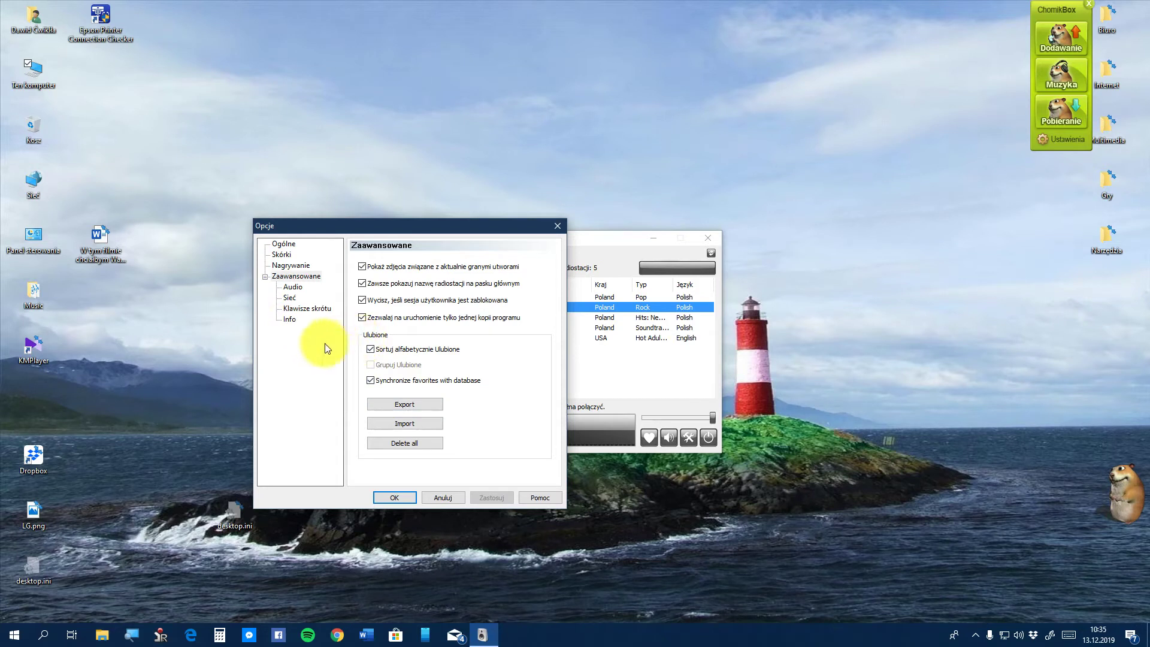
pyautogui.click(415, 350)
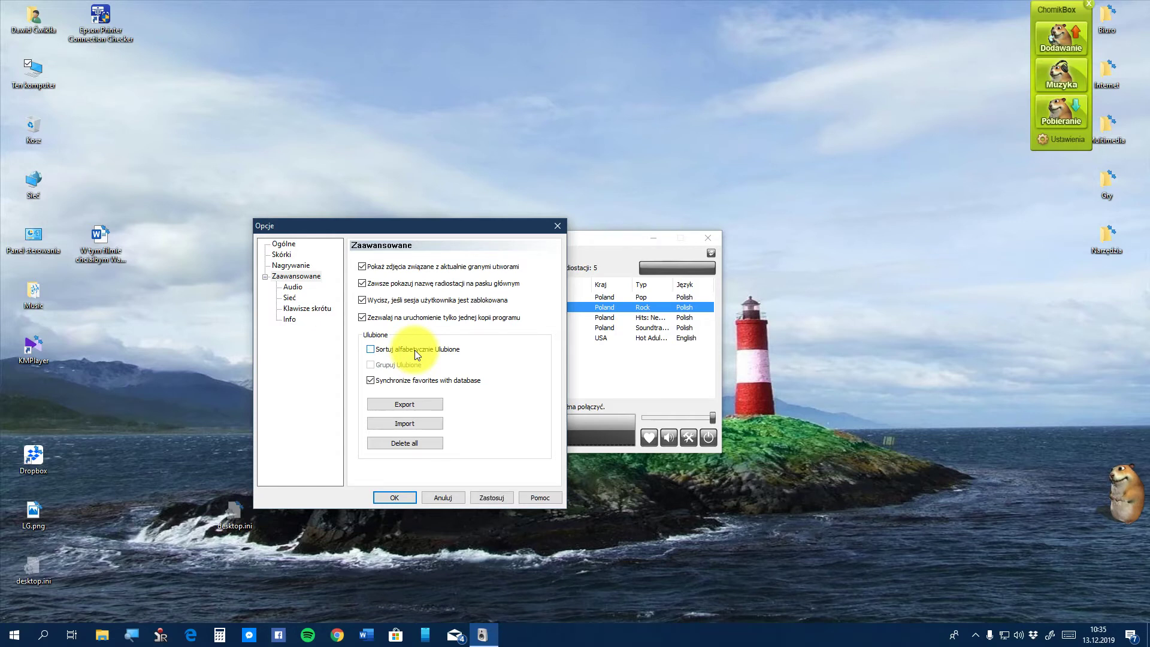
pyautogui.click(415, 350)
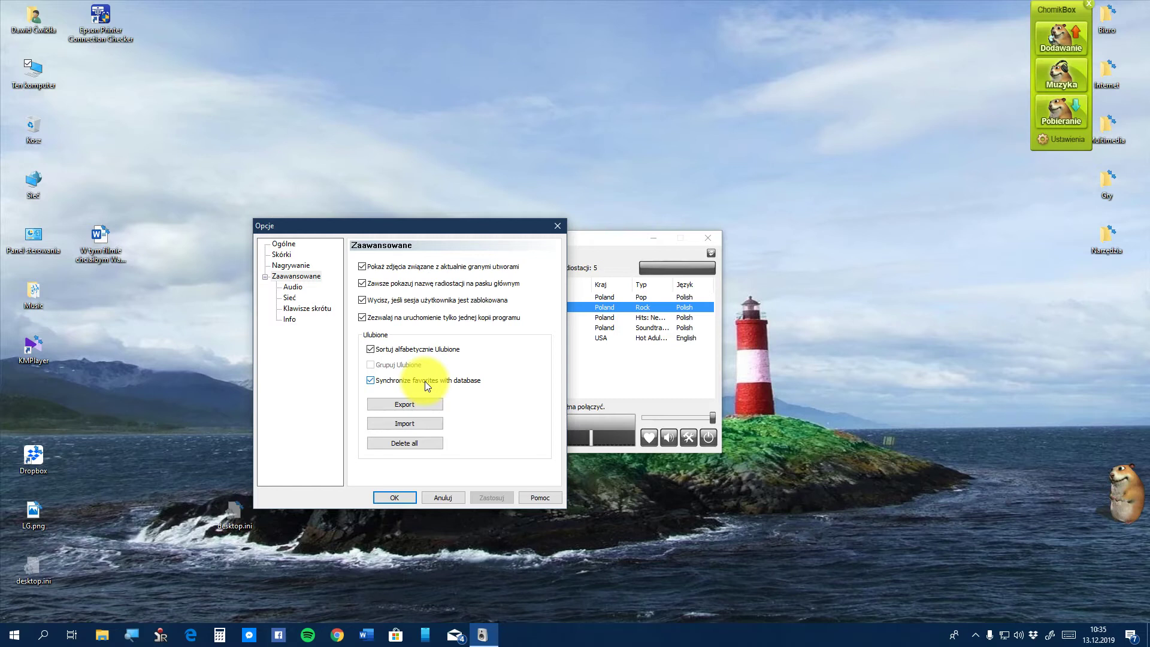
# Cancel both the favourites Export and Import, then show the Audio device page
pyautogui.click(389, 403)
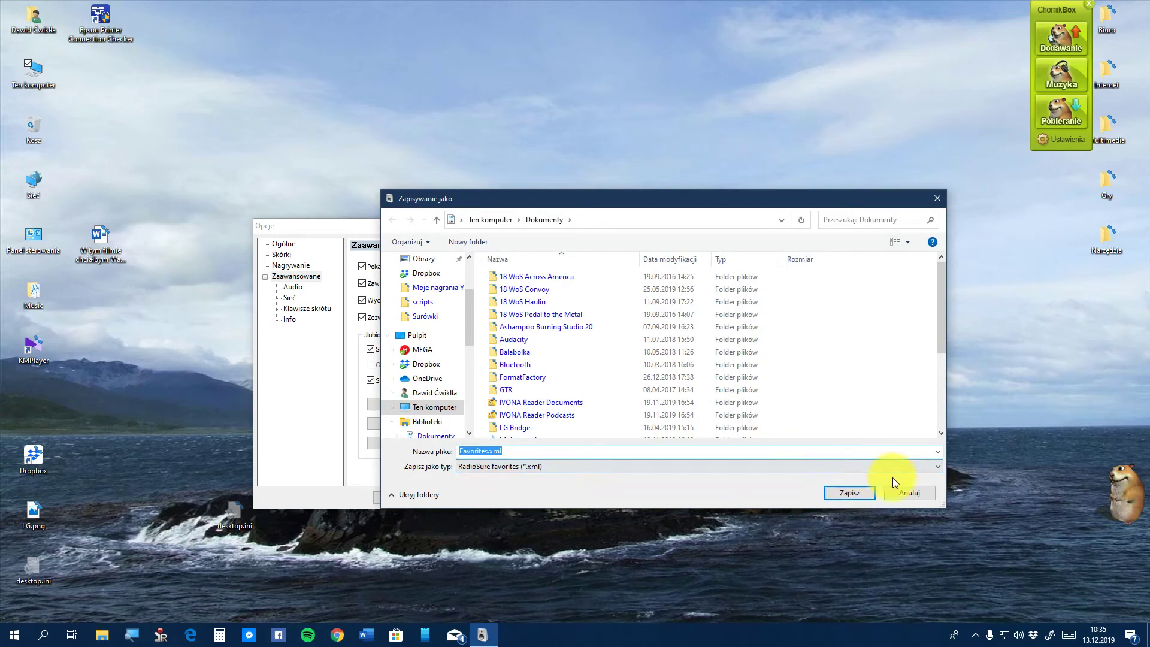
pyautogui.click(909, 491)
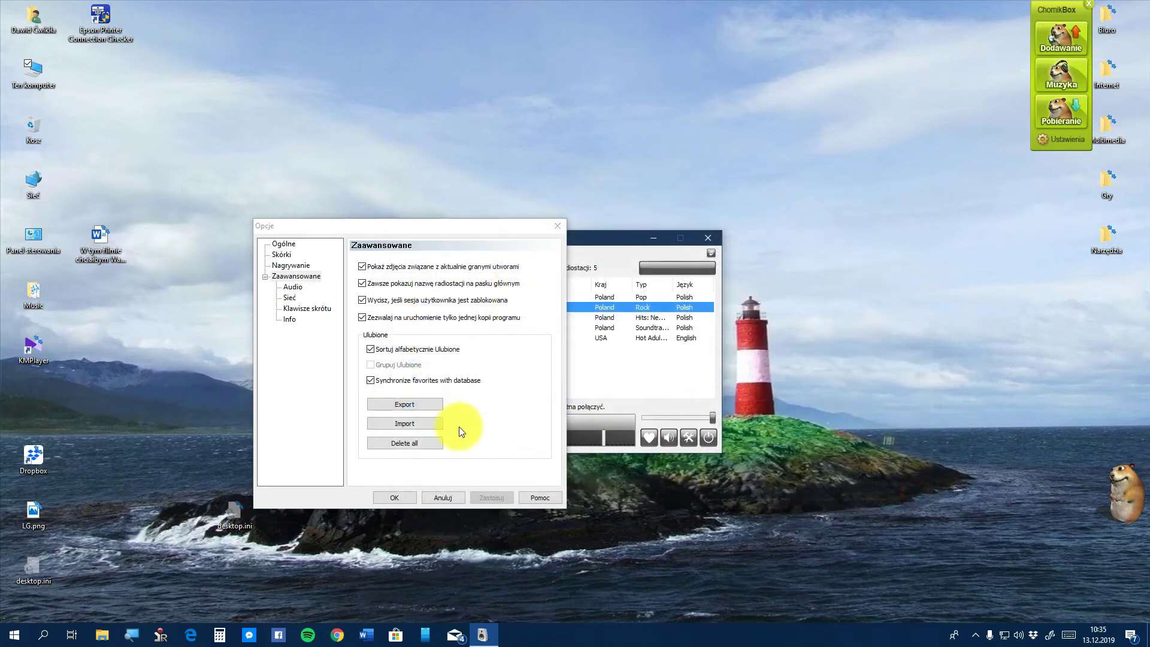
pyautogui.click(402, 425)
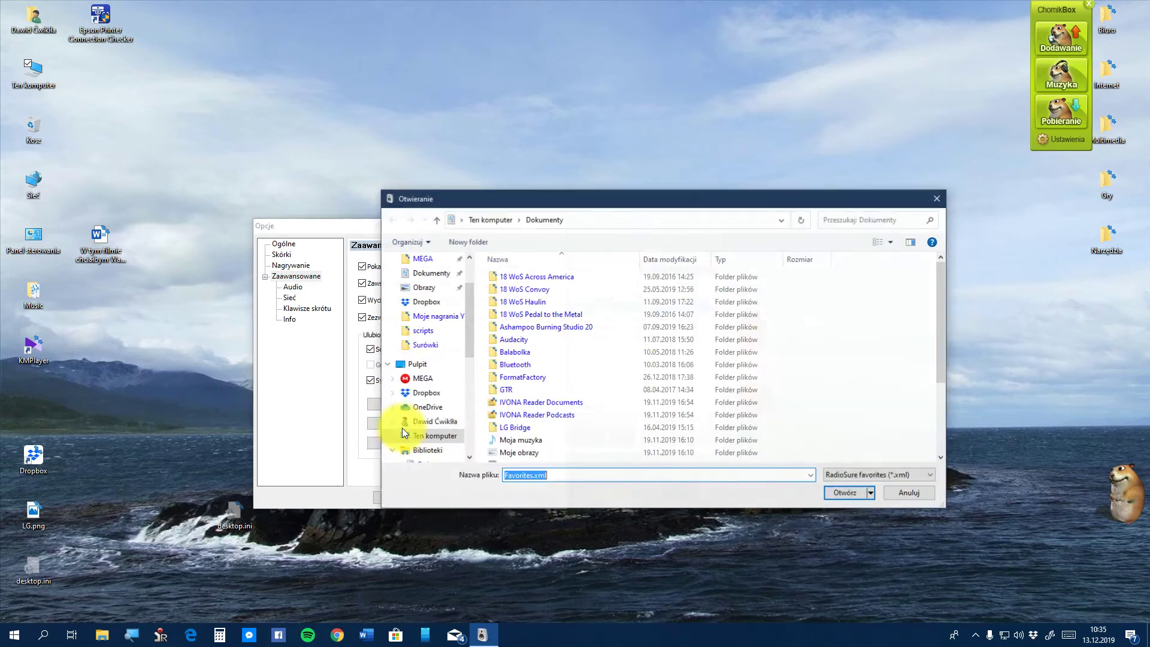
pyautogui.click(909, 496)
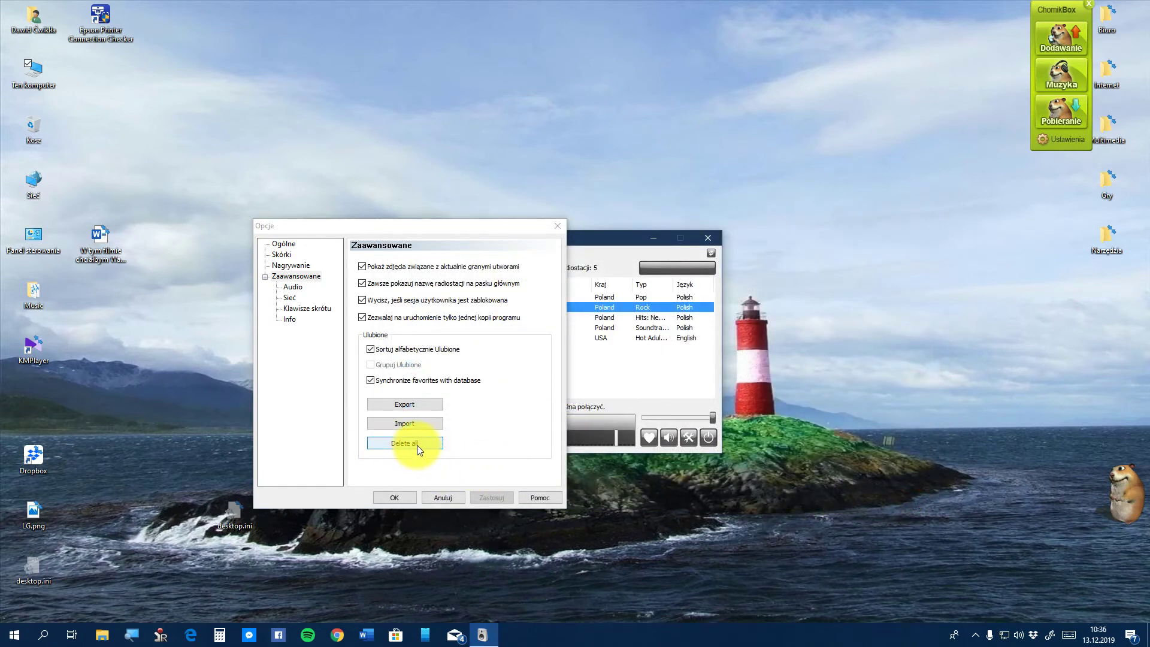
pyautogui.click(293, 286)
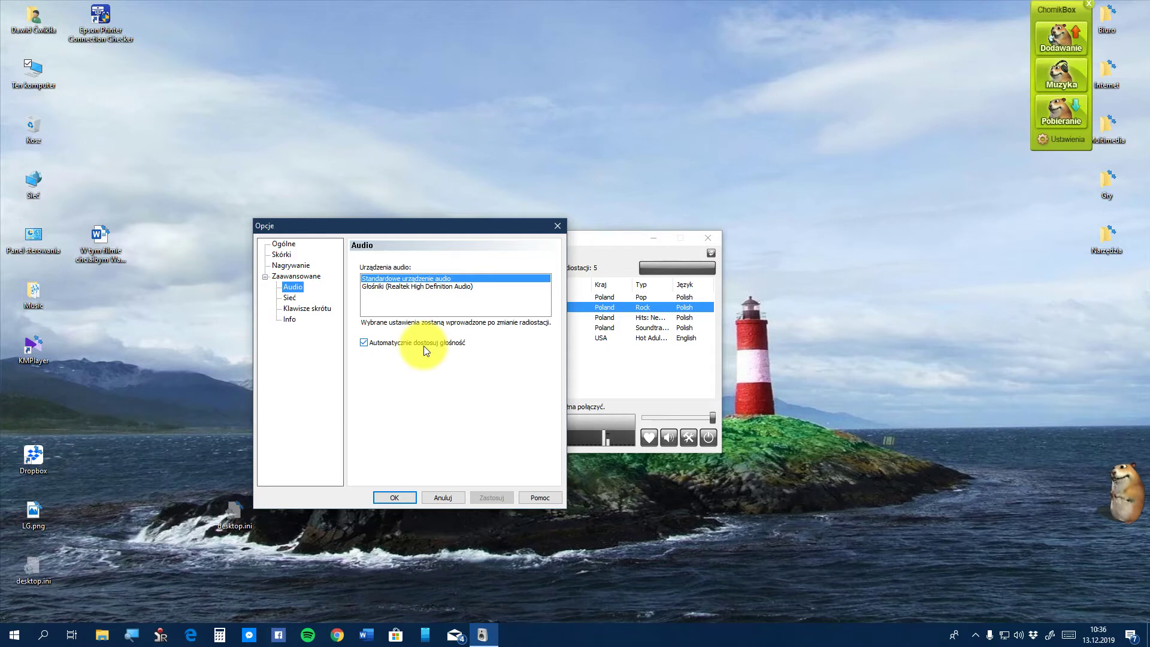
# Show the Sieć page, with proxy off and empty server fields
pyautogui.click(290, 298)
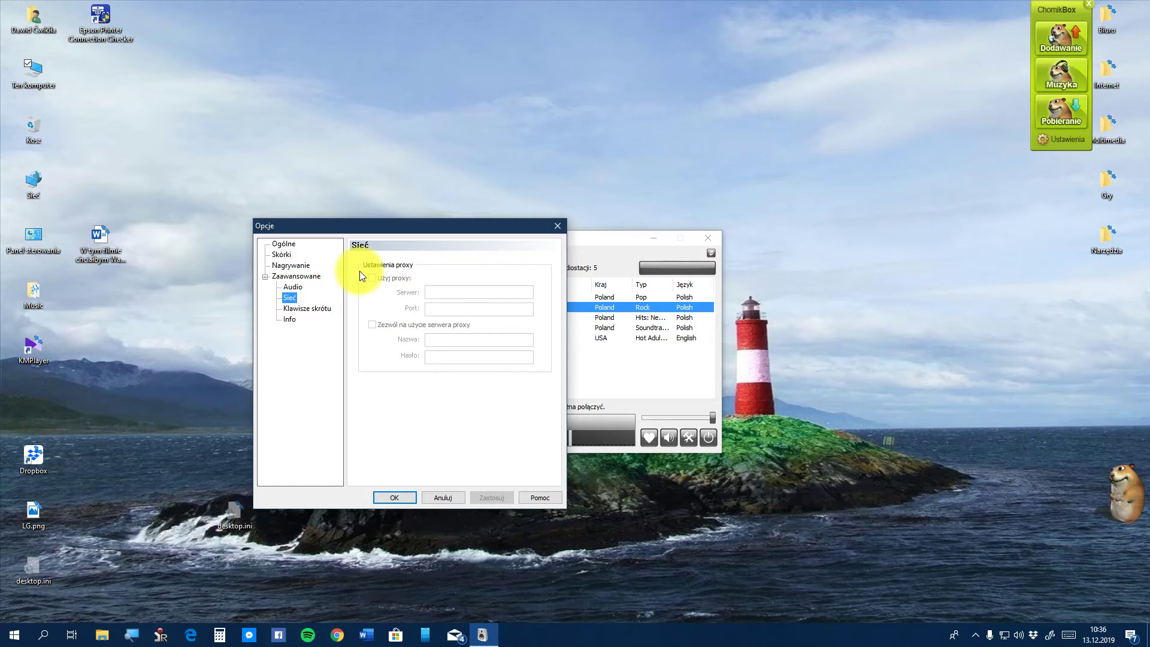
# On Klawisze skrótu, toggle 'Aktywuj globalne klawisze skrótu' and restore the default shortcuts
pyautogui.click(293, 308)
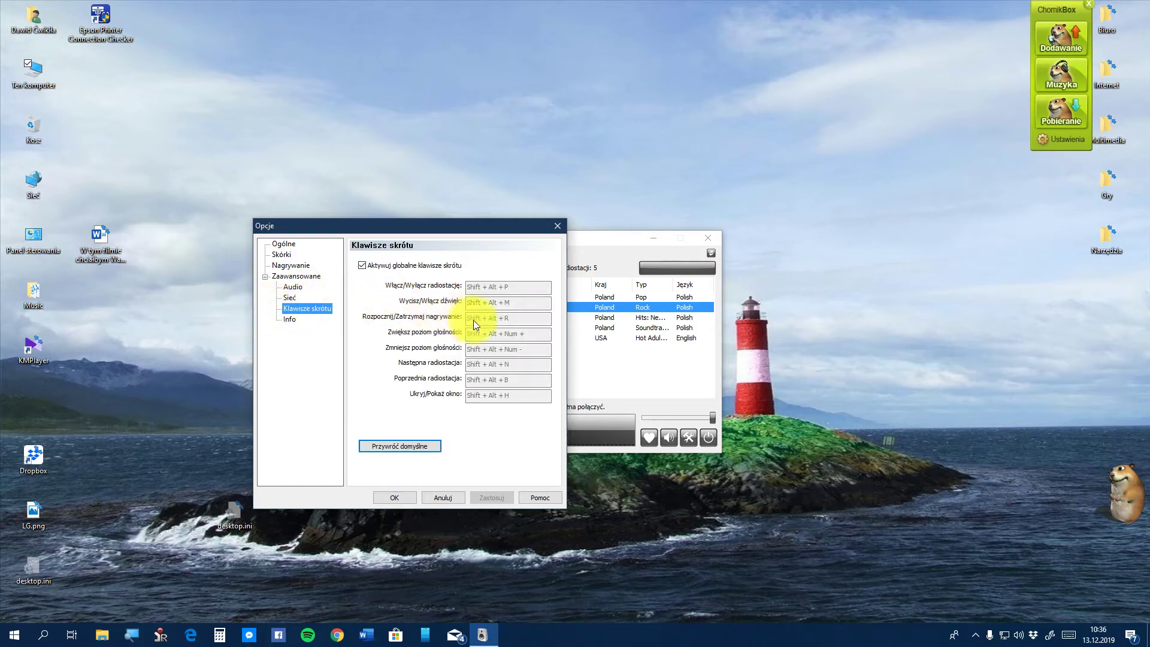
pyautogui.click(403, 268)
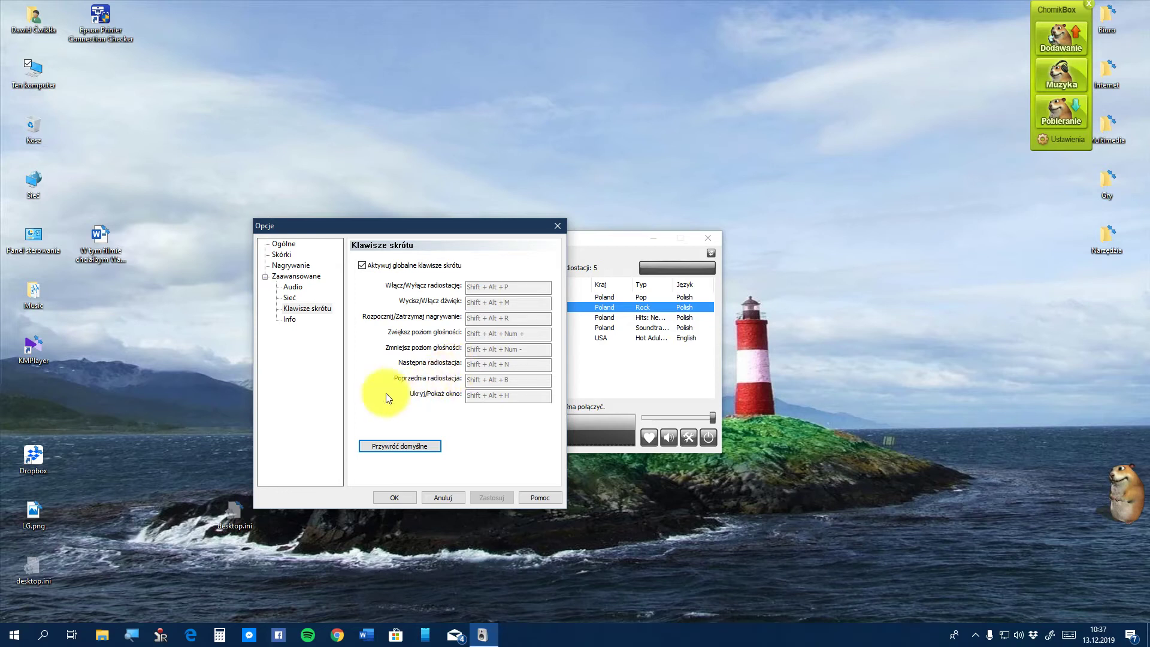
pyautogui.click(391, 447)
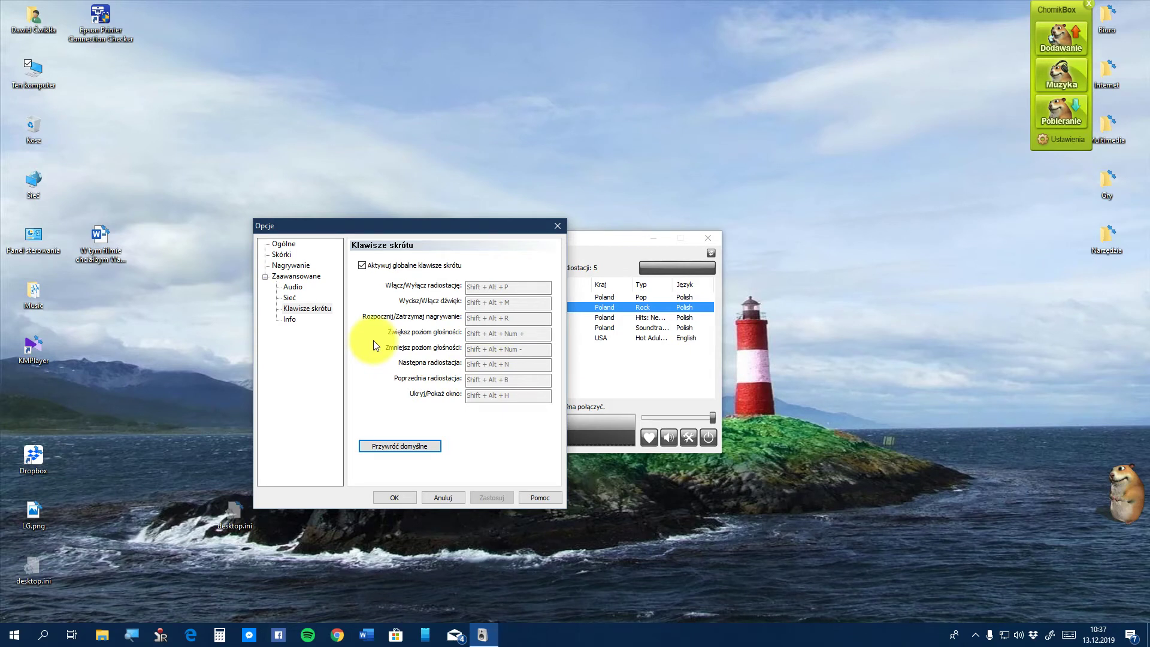
# Show the Info page listing command-line parameters like /play, /record and /mute
pyautogui.click(293, 321)
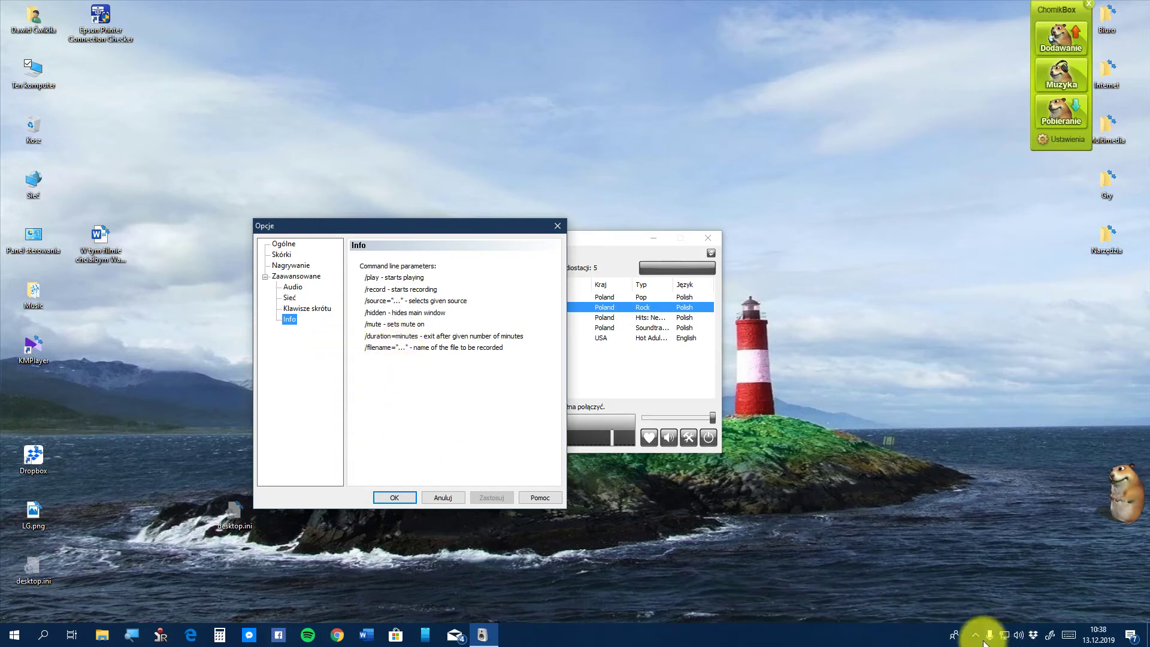
pyautogui.click(974, 638)
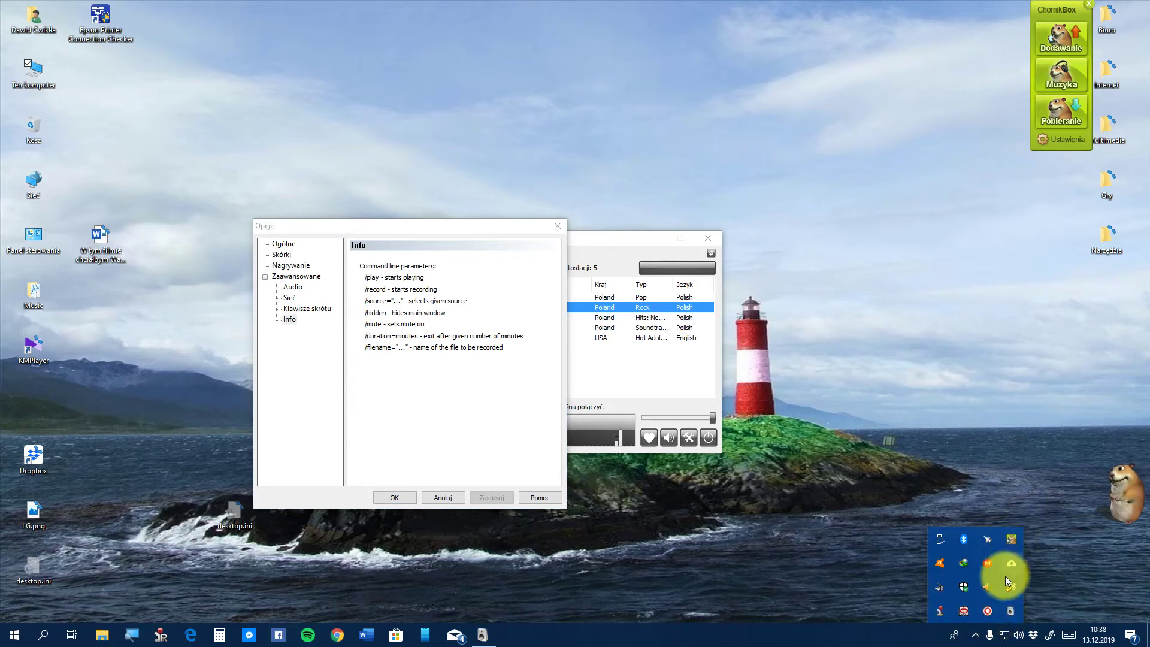
pyautogui.click(993, 610)
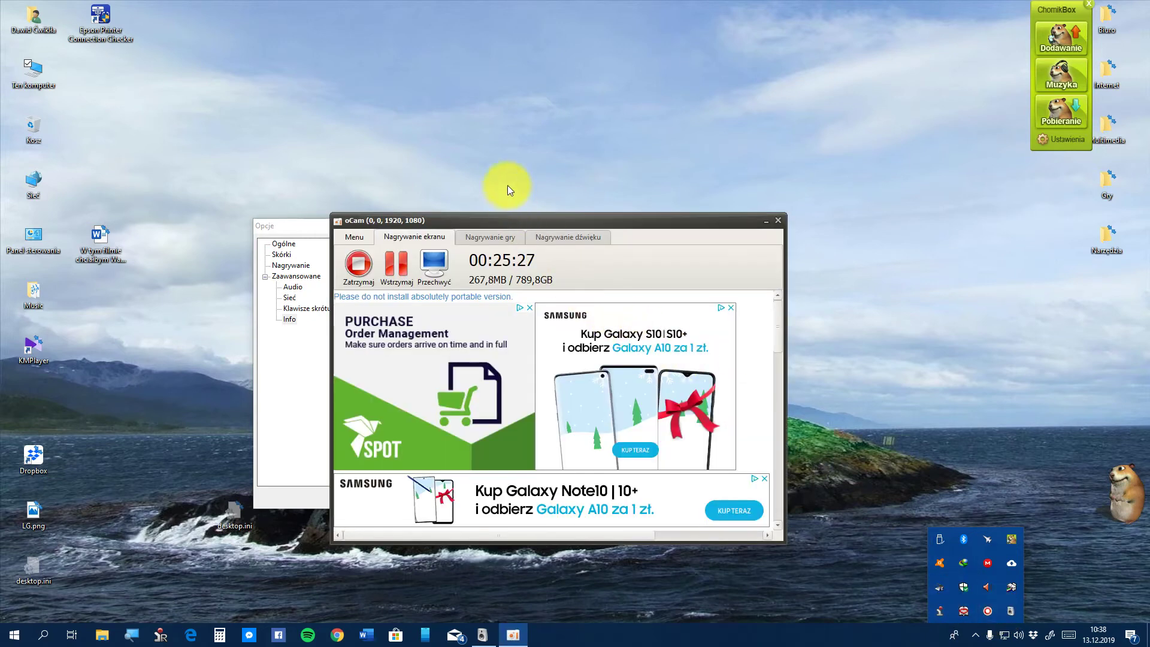
pyautogui.click(765, 221)
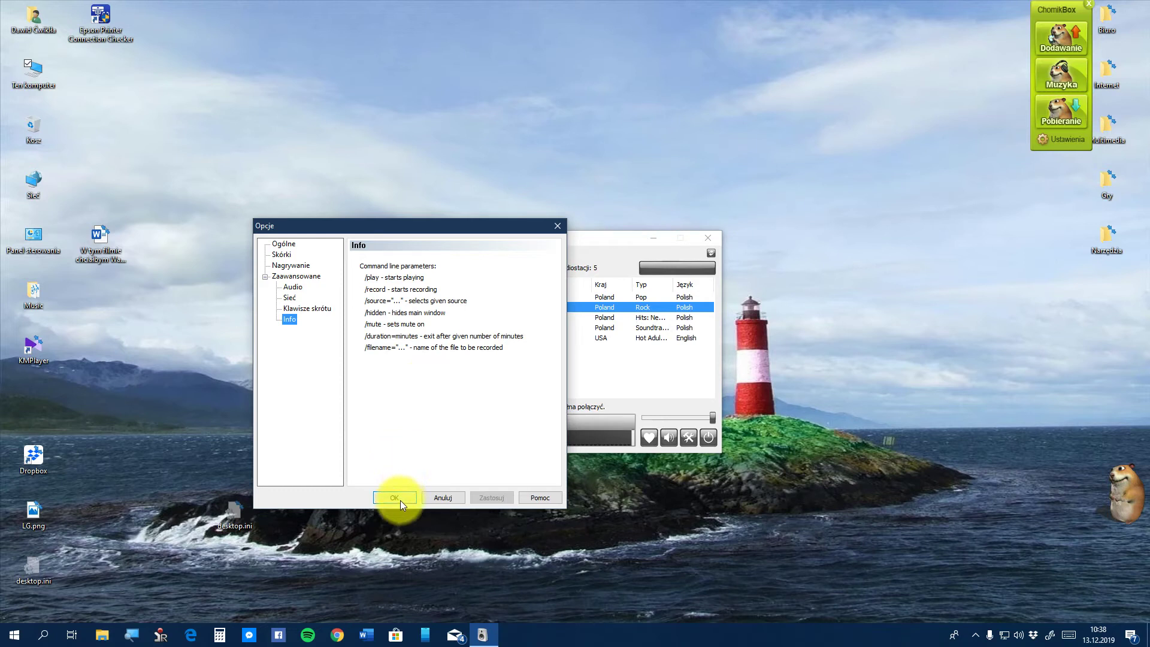
# Show the Skórki page of RadioSure's Opcje, with Standard as the only skin
pyautogui.click(282, 256)
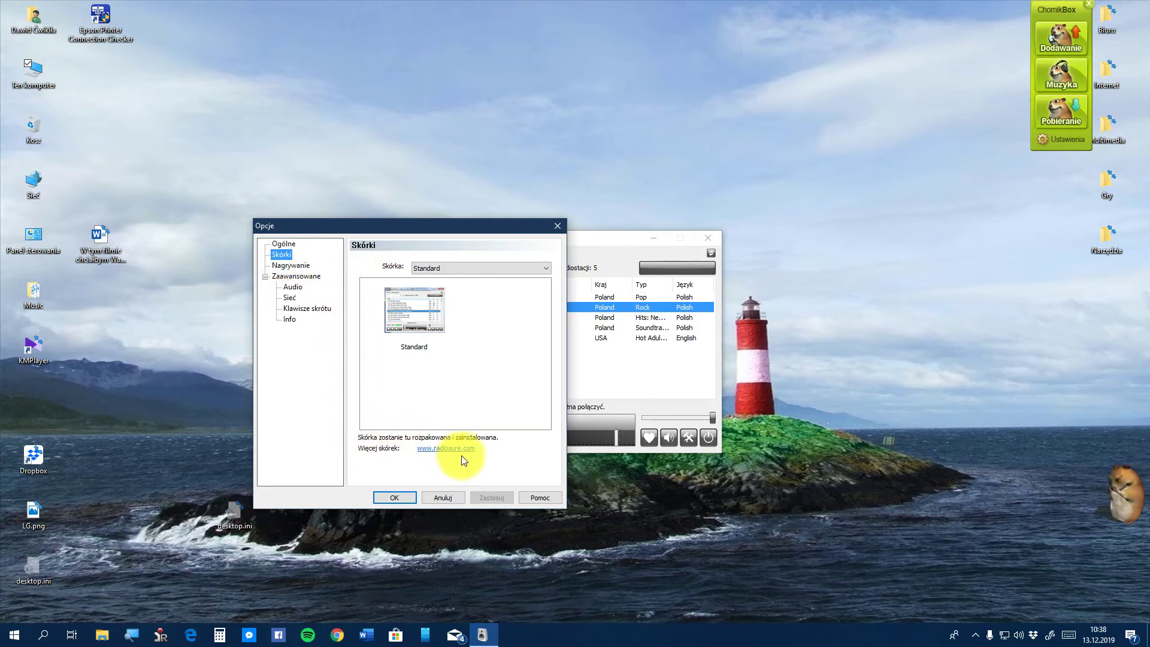
# Open radiosure.com and browse down its Skins listing
pyautogui.click(445, 446)
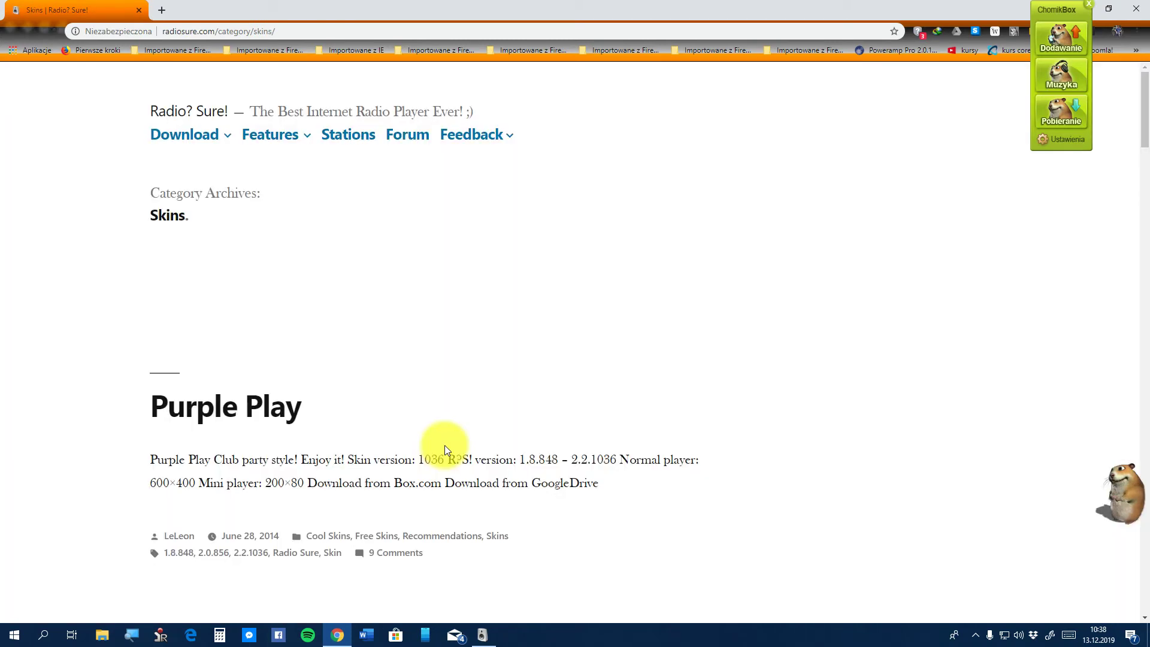
pyautogui.scroll(-9, 390, 410)
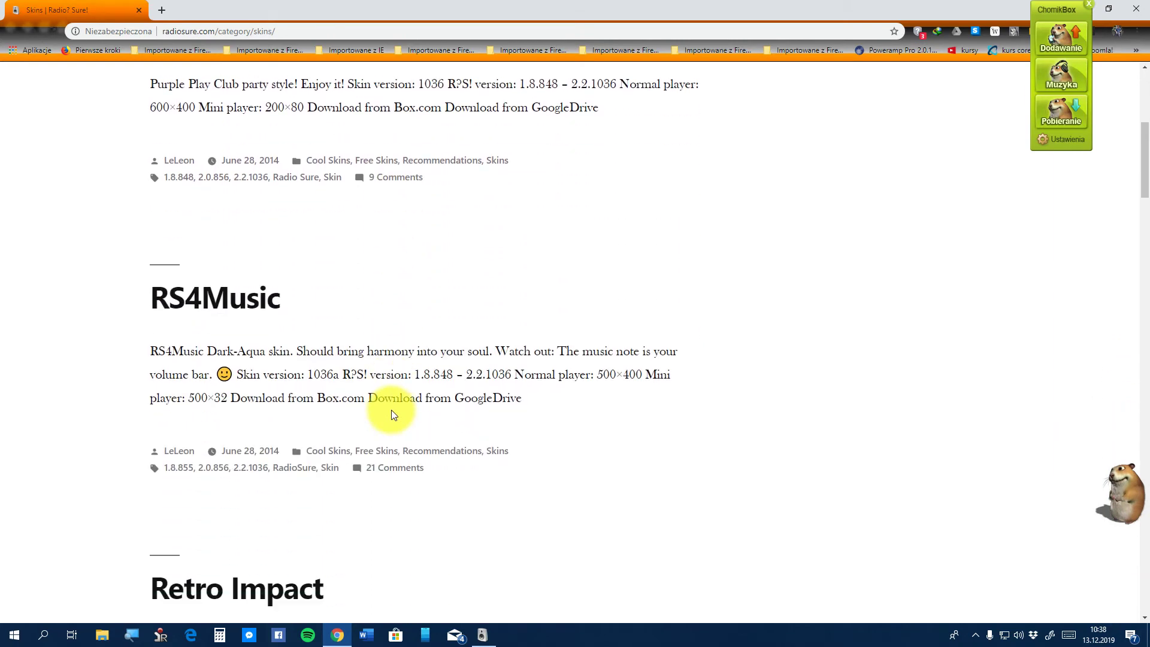
pyautogui.scroll(-5, 392, 414)
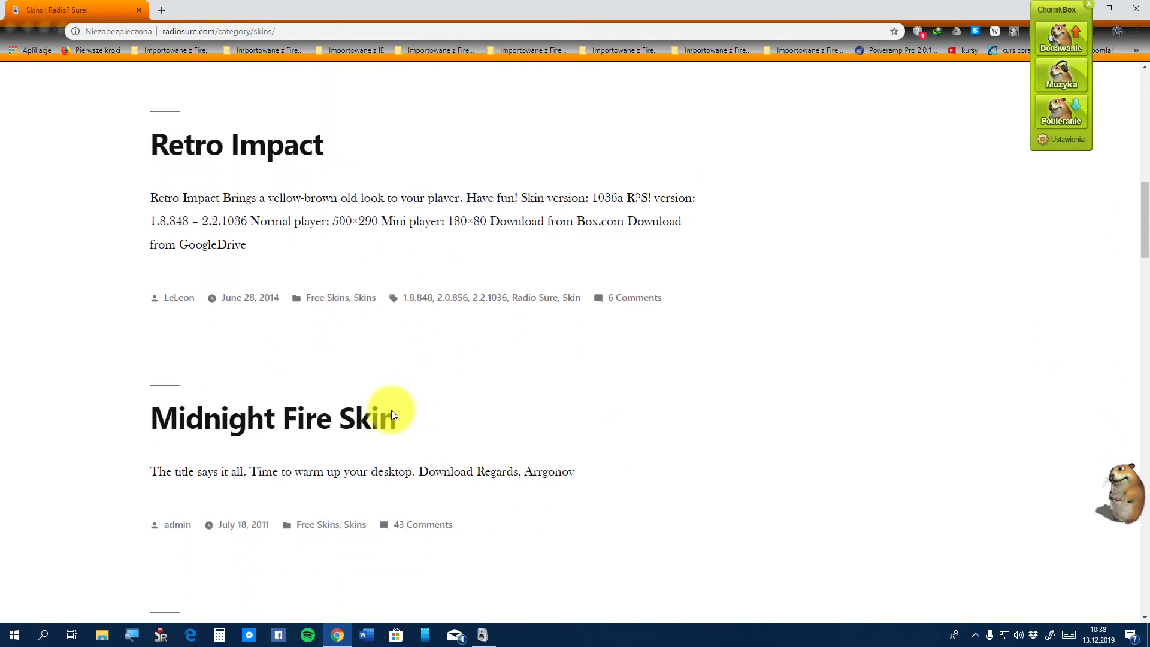
pyautogui.scroll(-2, 392, 415)
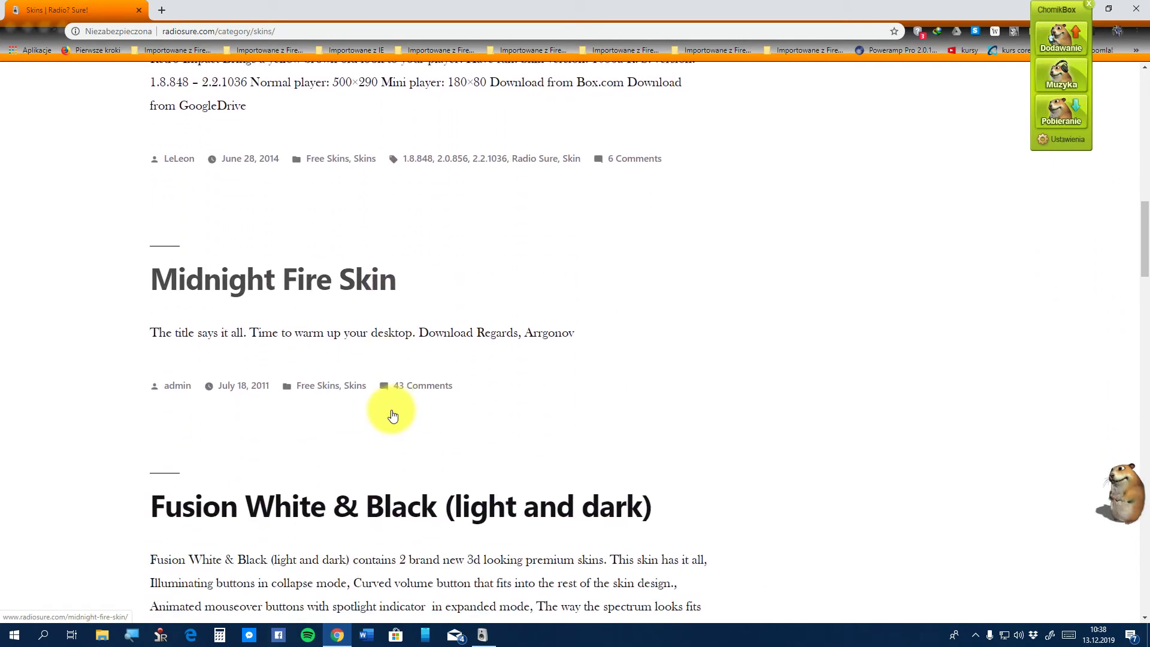
pyautogui.scroll(-6, 392, 415)
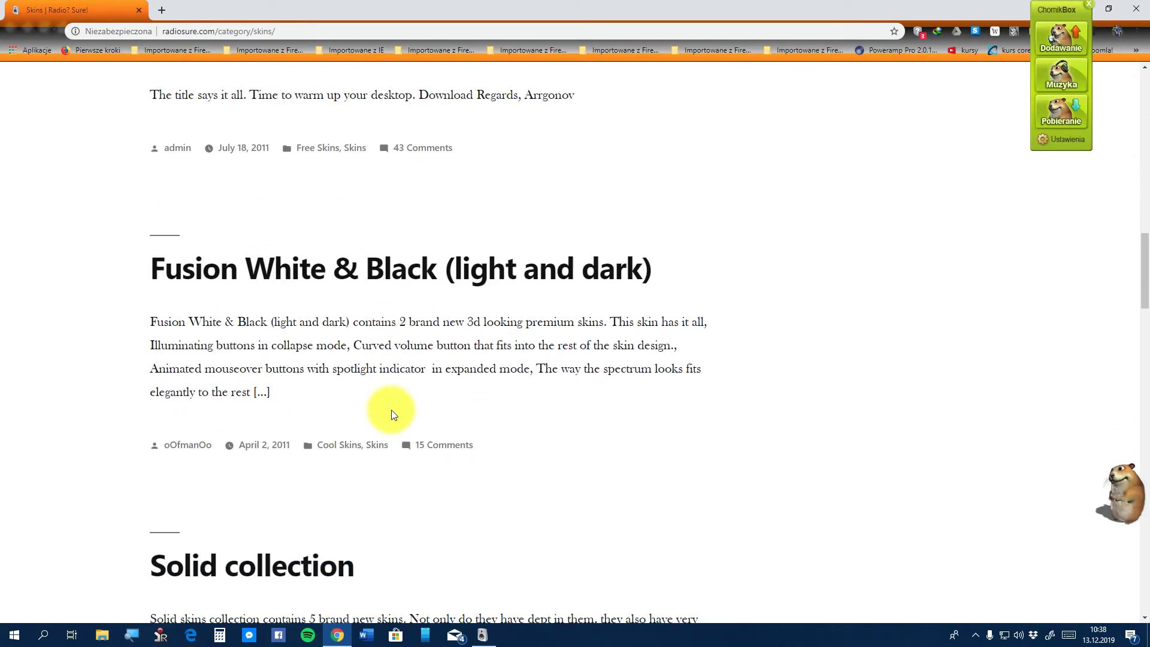
pyautogui.scroll(-15, 392, 419)
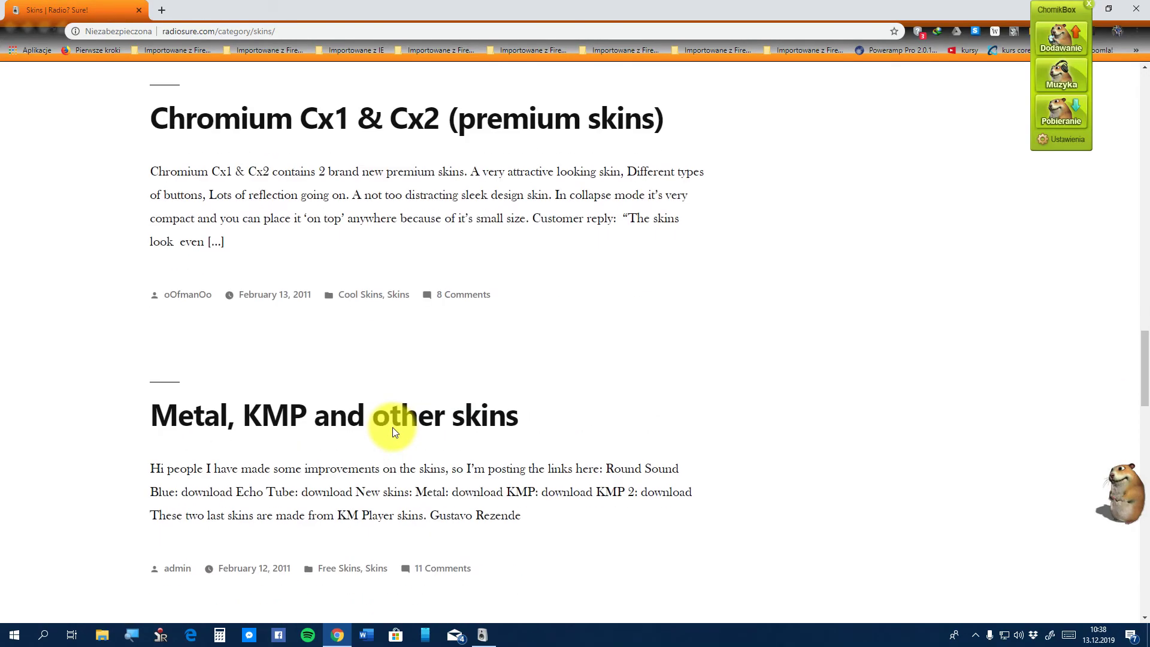
pyautogui.scroll(20, 393, 427)
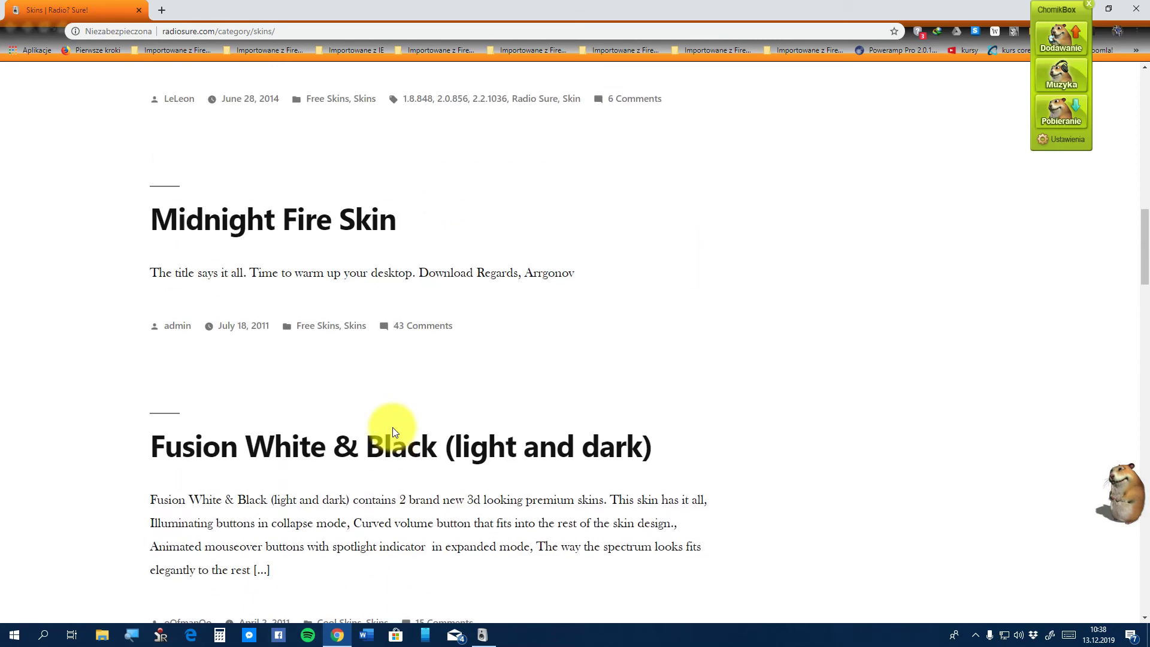
pyautogui.scroll(5, 393, 426)
pyautogui.scroll(-5, 393, 427)
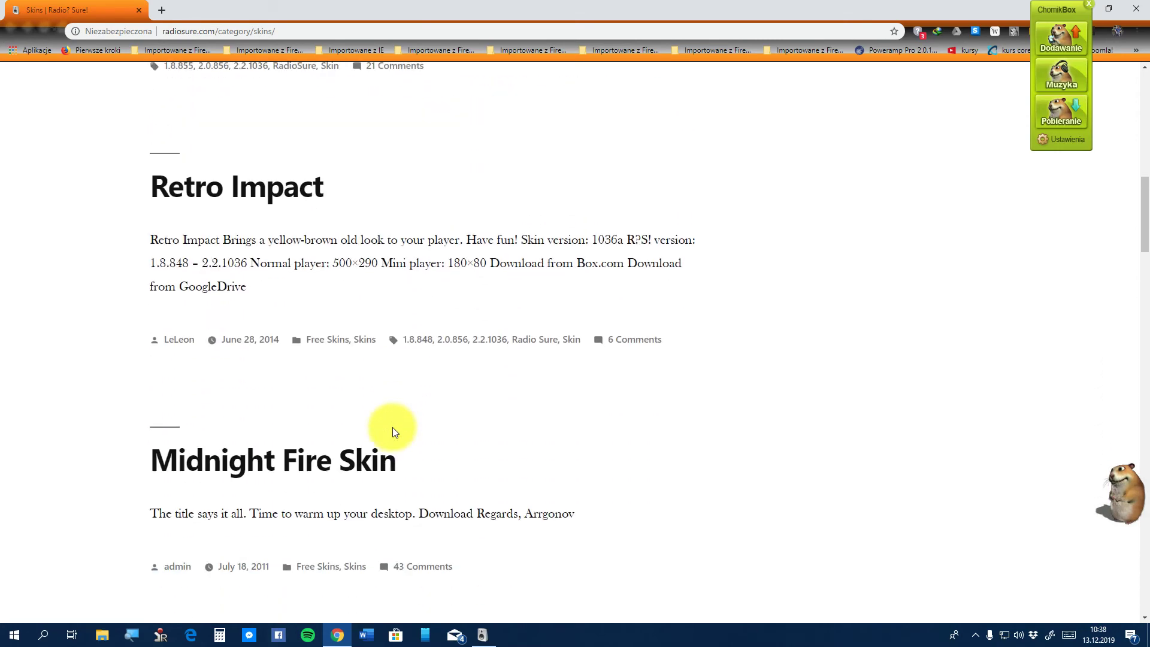
# View the Retro Impact post's enlarged screenshot, then return to the listing at Midnight Fire Skin
pyautogui.click(263, 196)
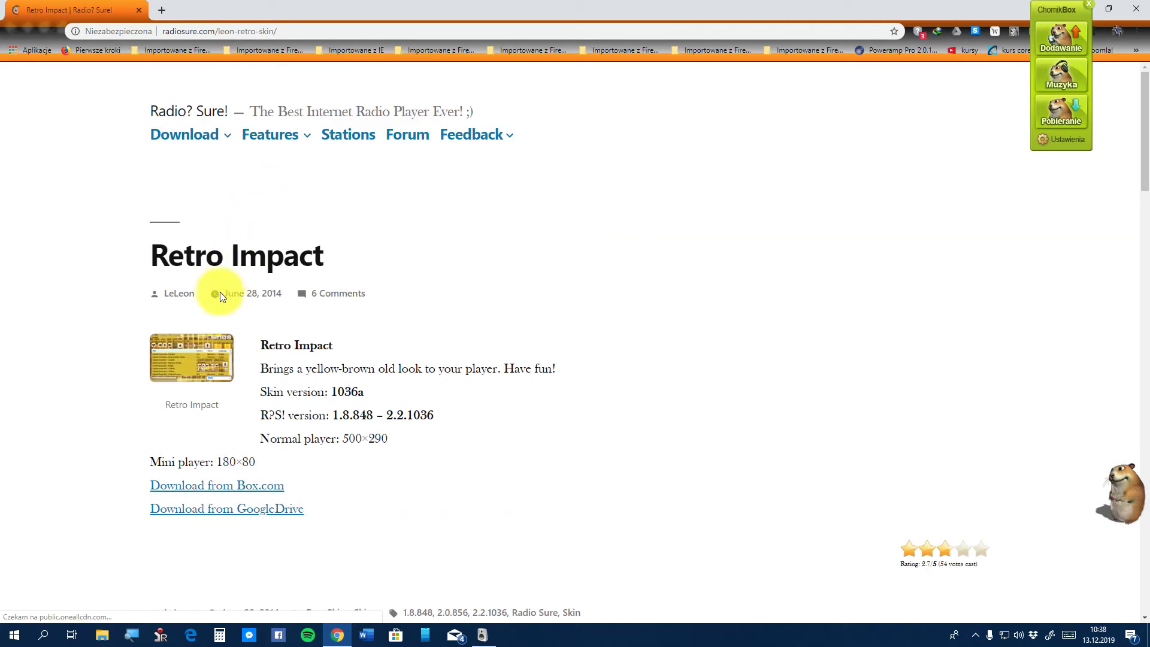
pyautogui.click(188, 363)
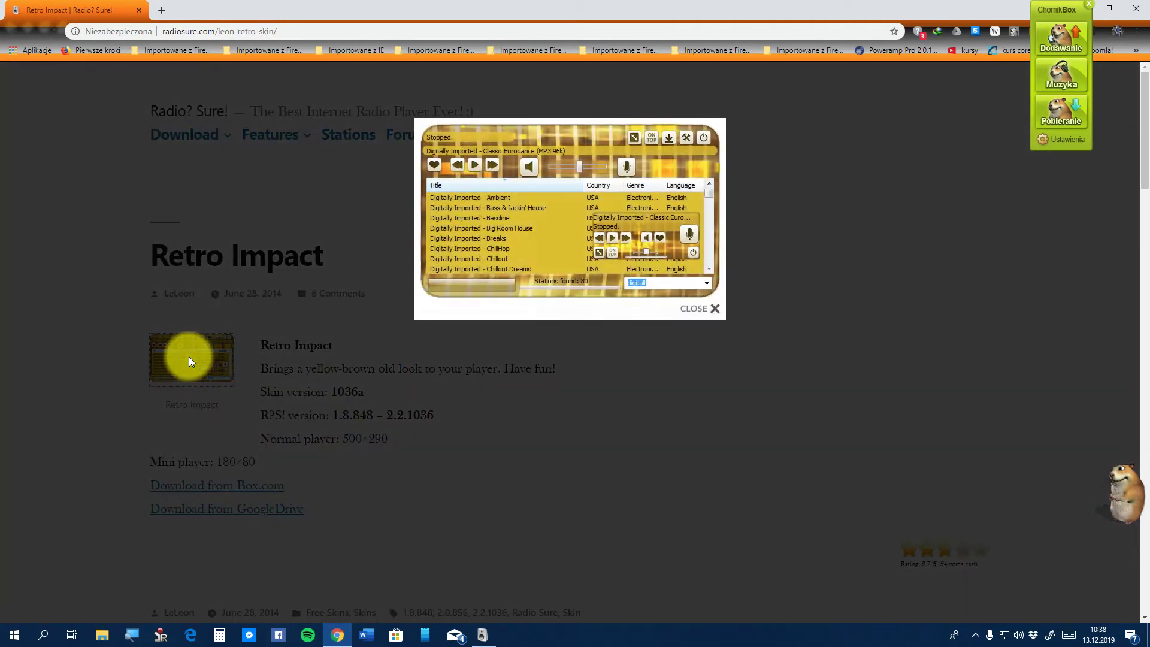
pyautogui.click(181, 426)
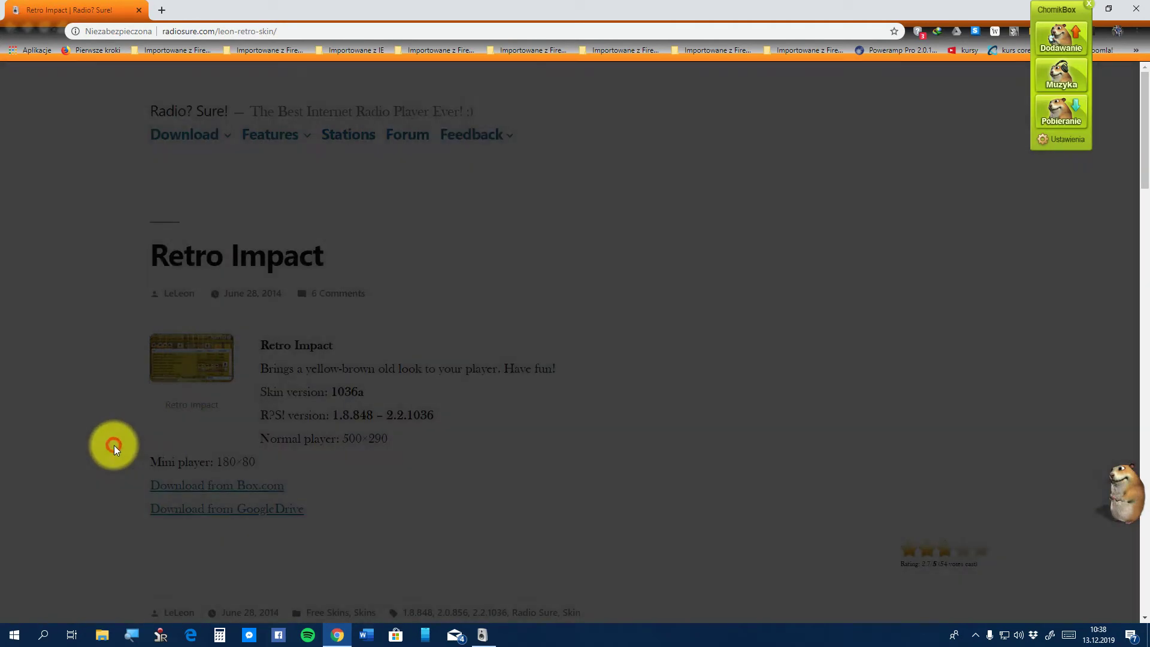
pyautogui.click(8, 32)
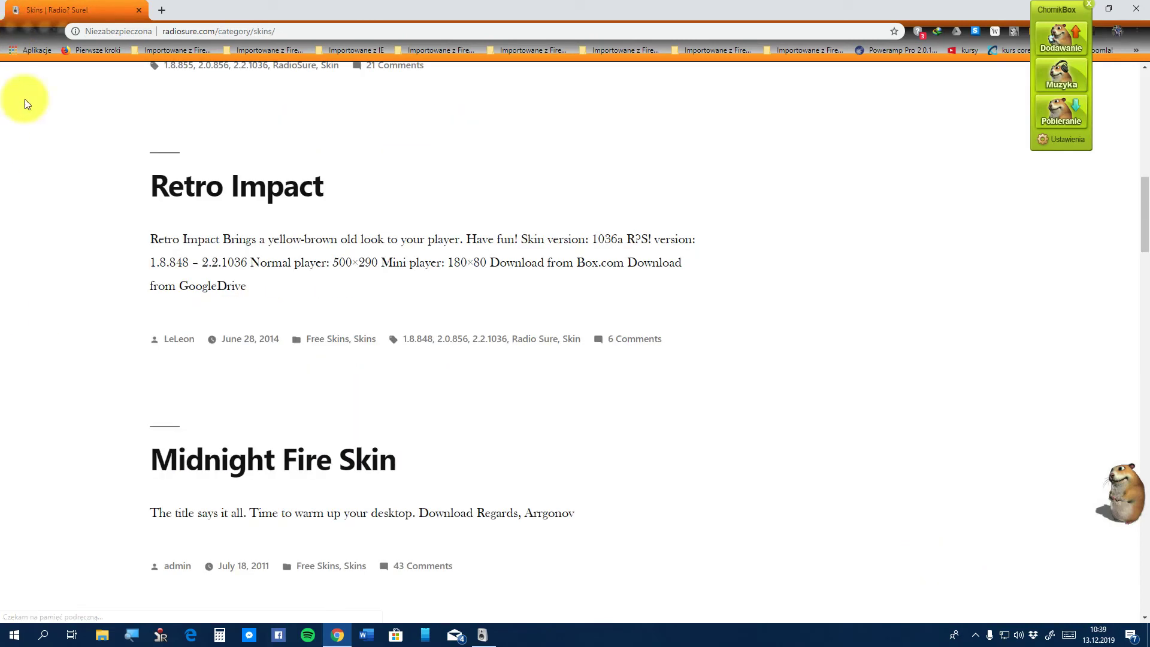
pyautogui.scroll(-3, 170, 453)
pyautogui.scroll(-1, 179, 446)
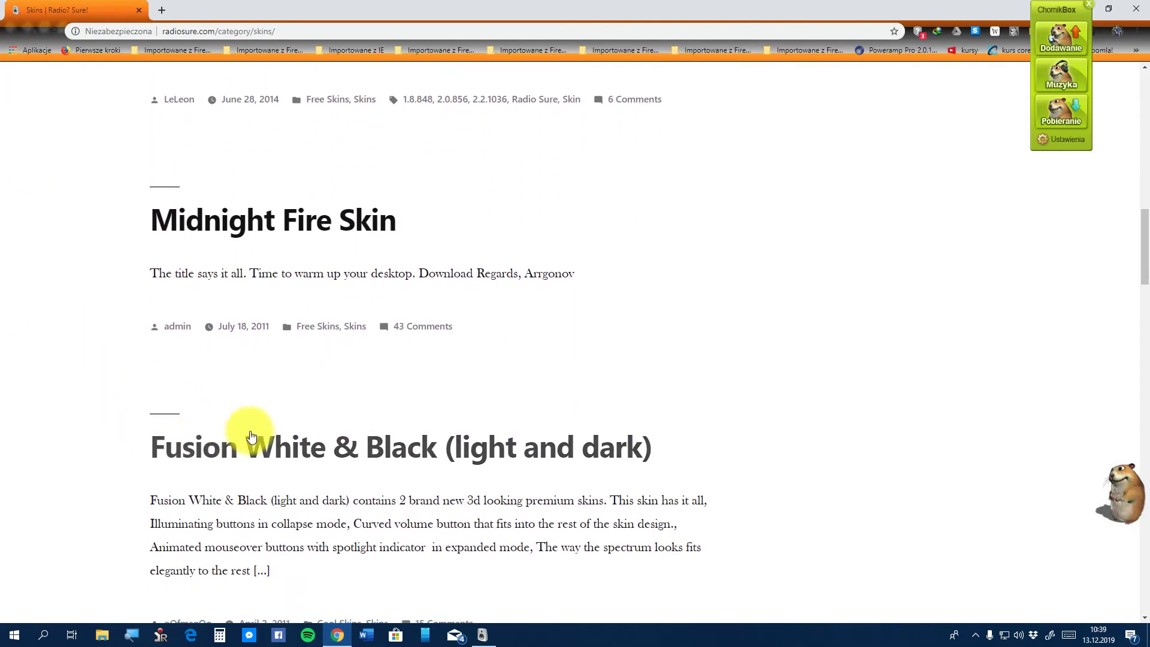
pyautogui.click(293, 439)
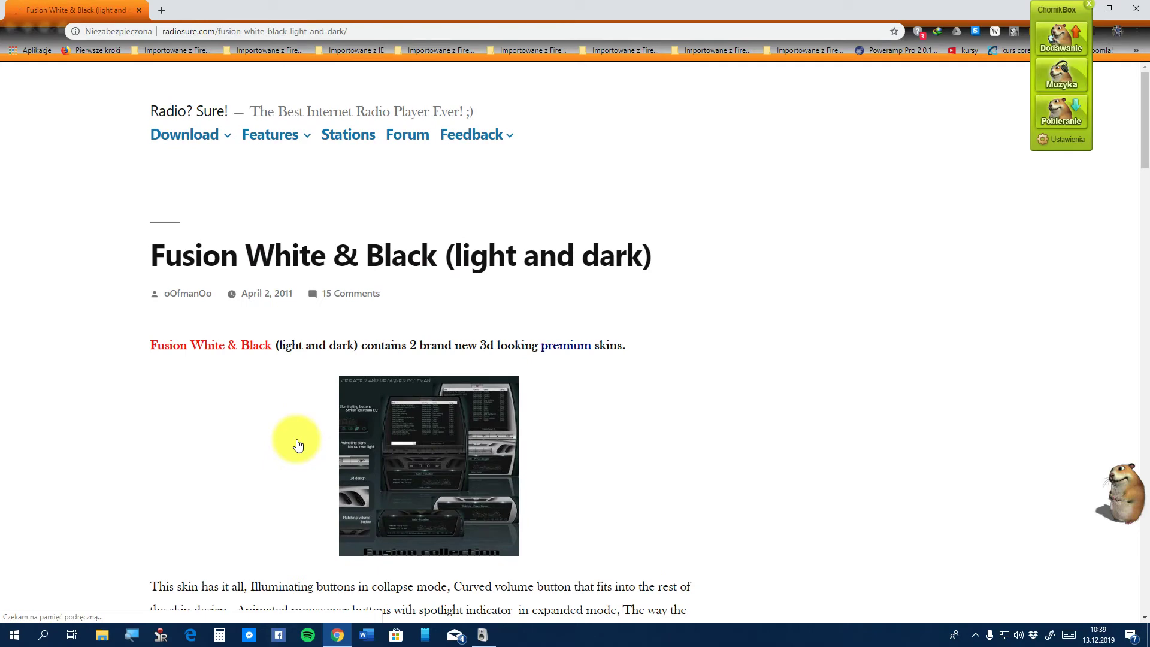
pyautogui.click(444, 469)
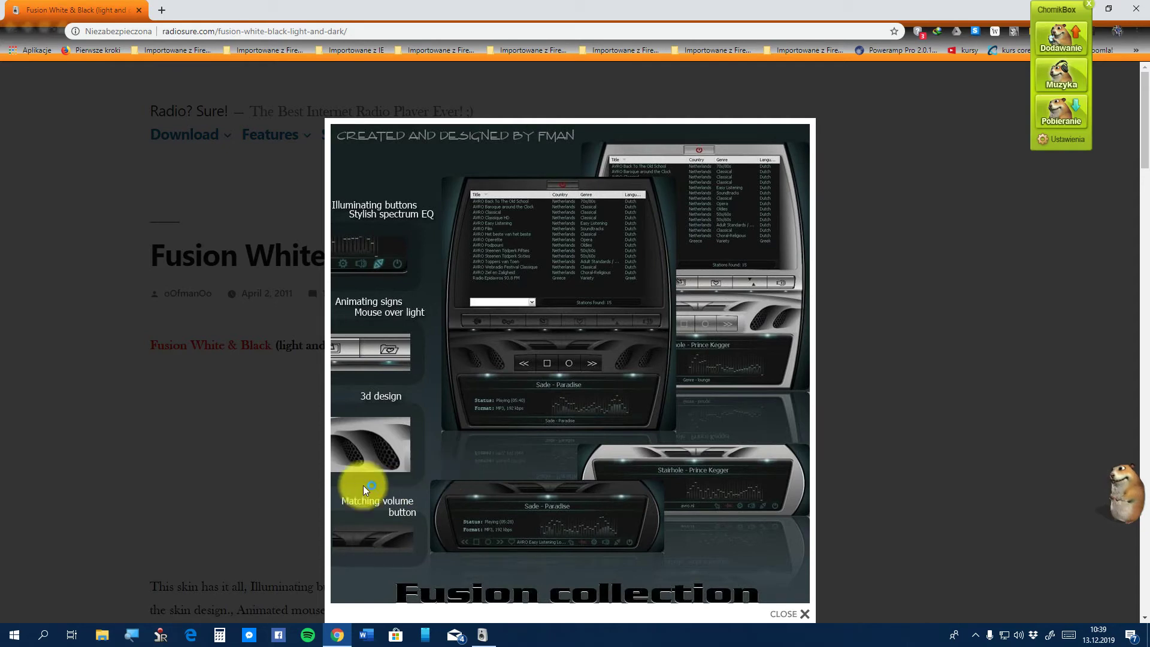
pyautogui.click(165, 430)
pyautogui.scroll(-5, 167, 436)
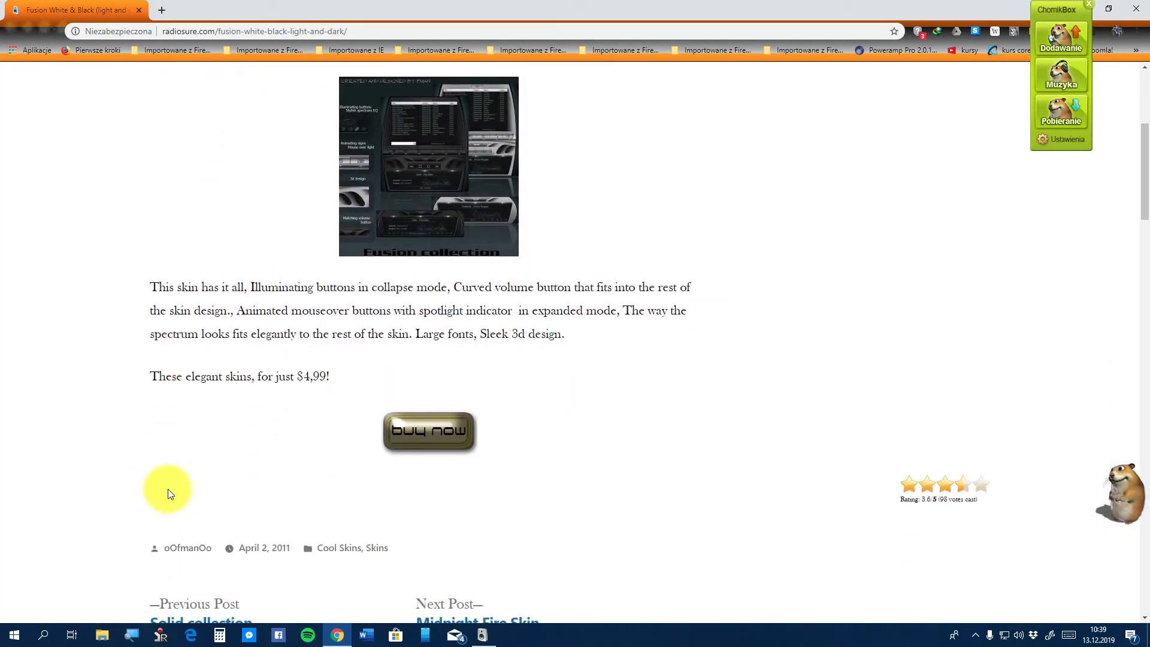
pyautogui.scroll(2, 168, 489)
pyautogui.scroll(-3, 171, 511)
pyautogui.scroll(-3, 175, 520)
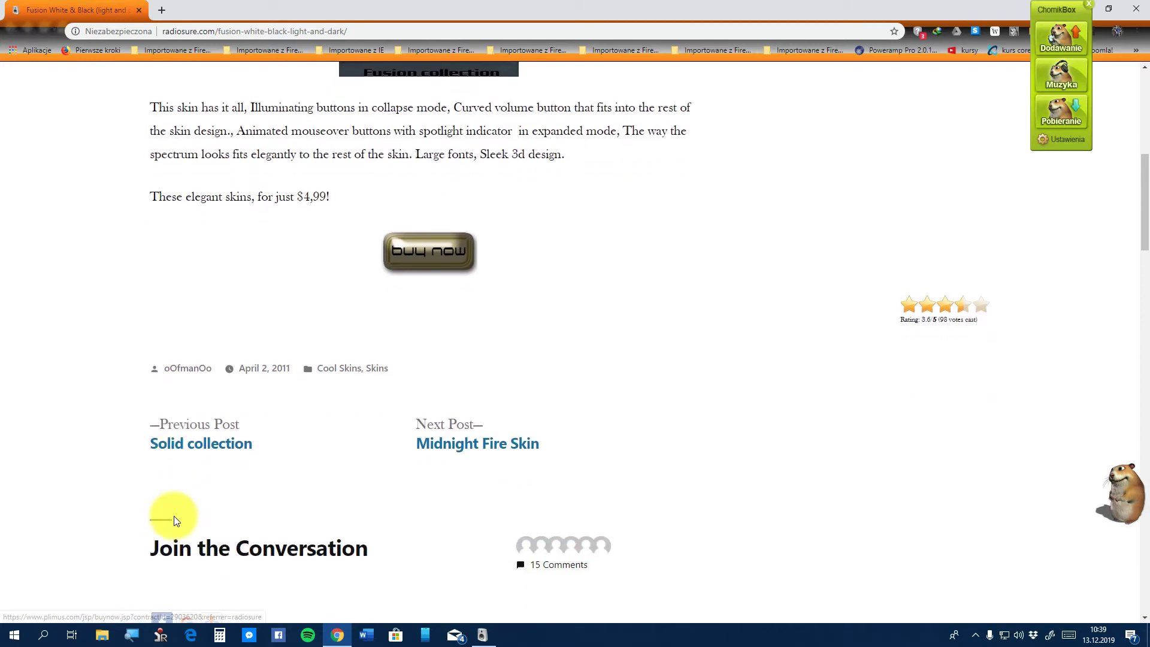
pyautogui.scroll(-2, 146, 468)
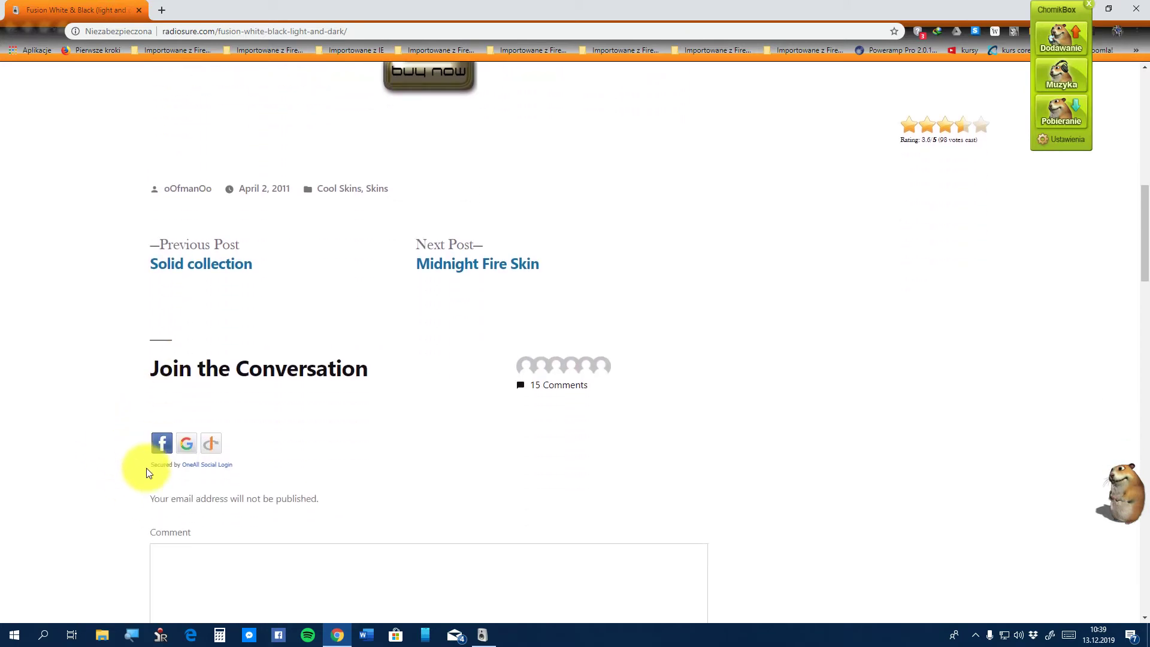
pyautogui.scroll(3, 146, 468)
pyautogui.scroll(2, 146, 468)
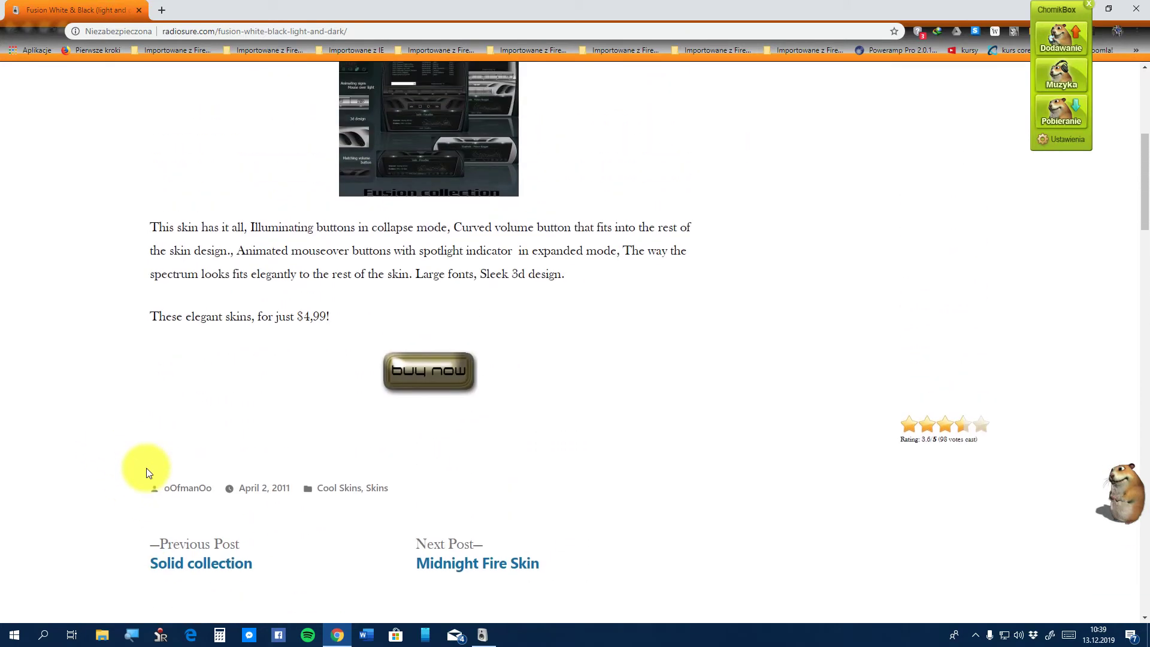
pyautogui.scroll(3, 146, 468)
pyautogui.scroll(-2, 146, 468)
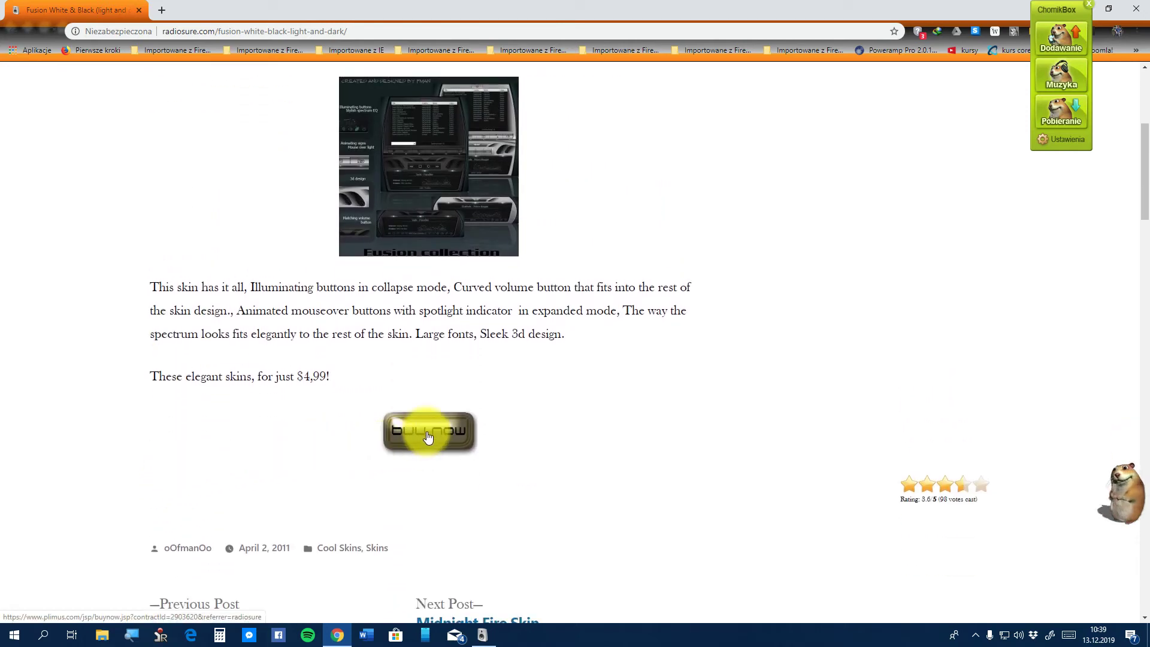
pyautogui.scroll(2, 427, 437)
pyautogui.scroll(2, 428, 437)
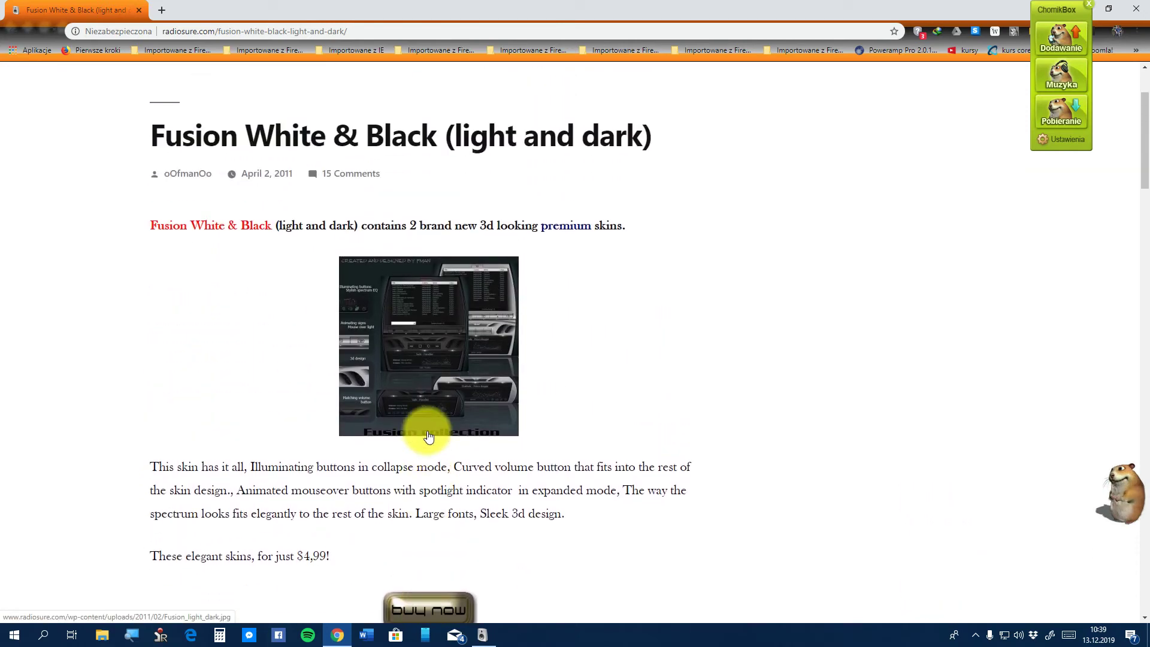
pyautogui.click(3, 33)
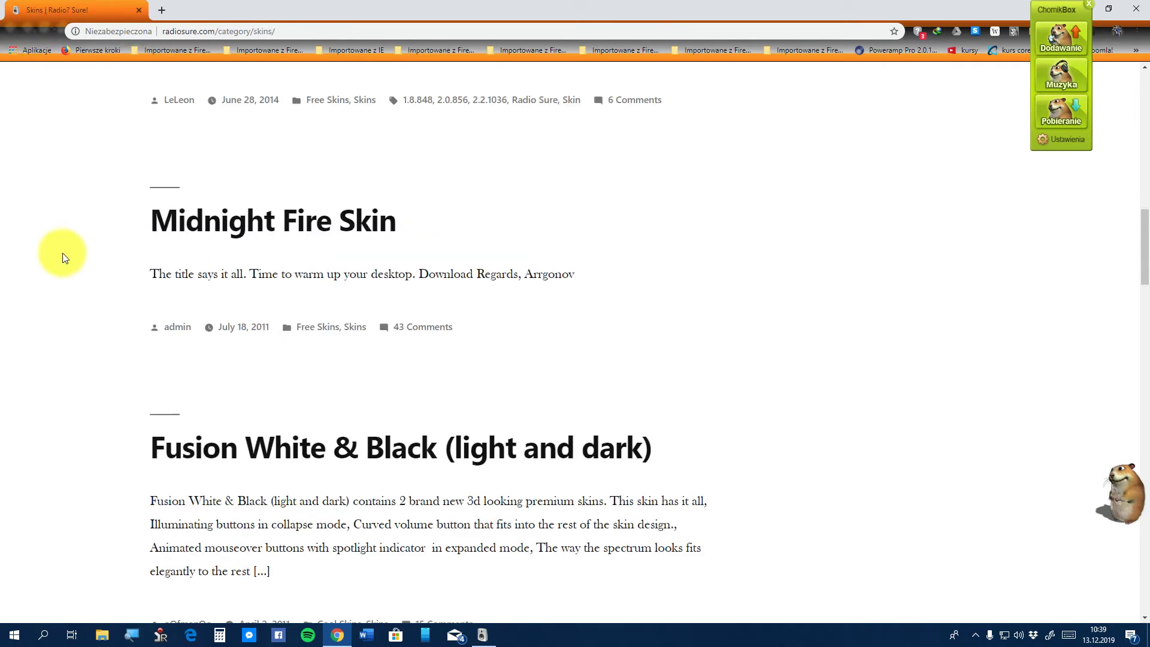
pyautogui.scroll(3, 170, 385)
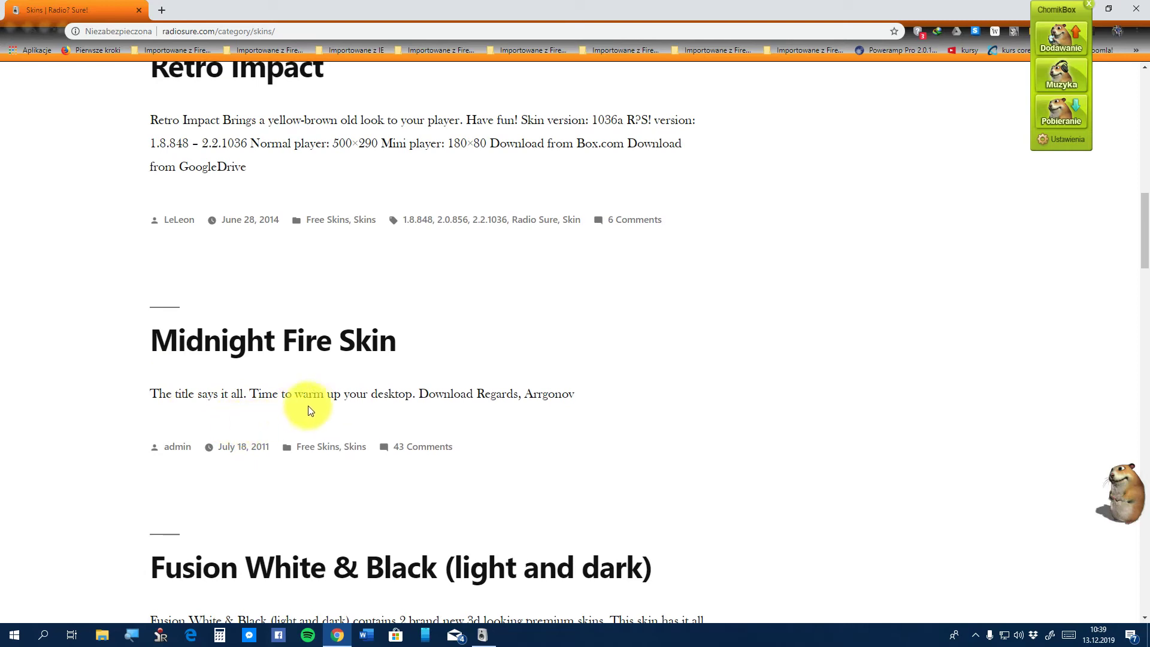
pyautogui.click(264, 355)
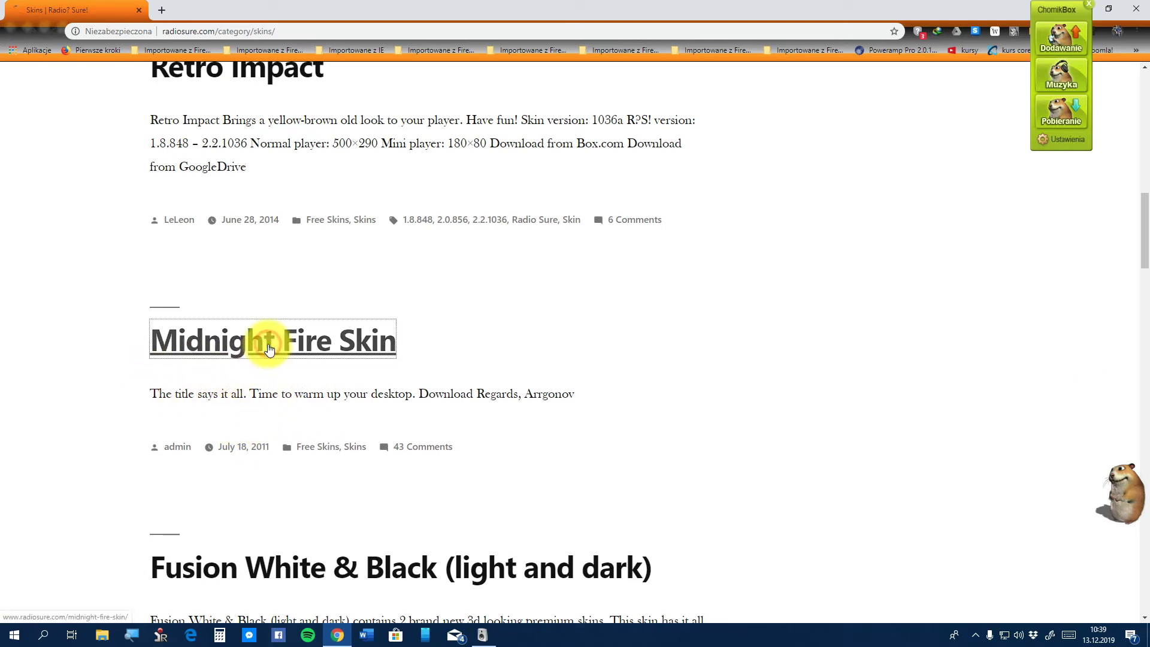
pyautogui.click(223, 319)
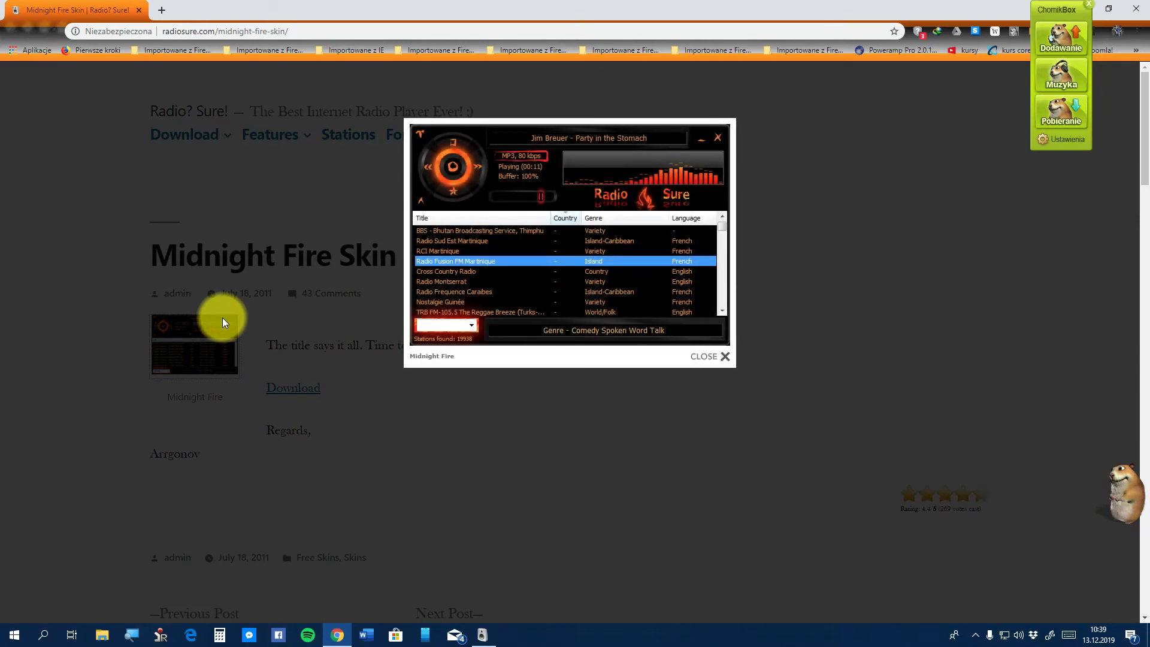
pyautogui.click(120, 425)
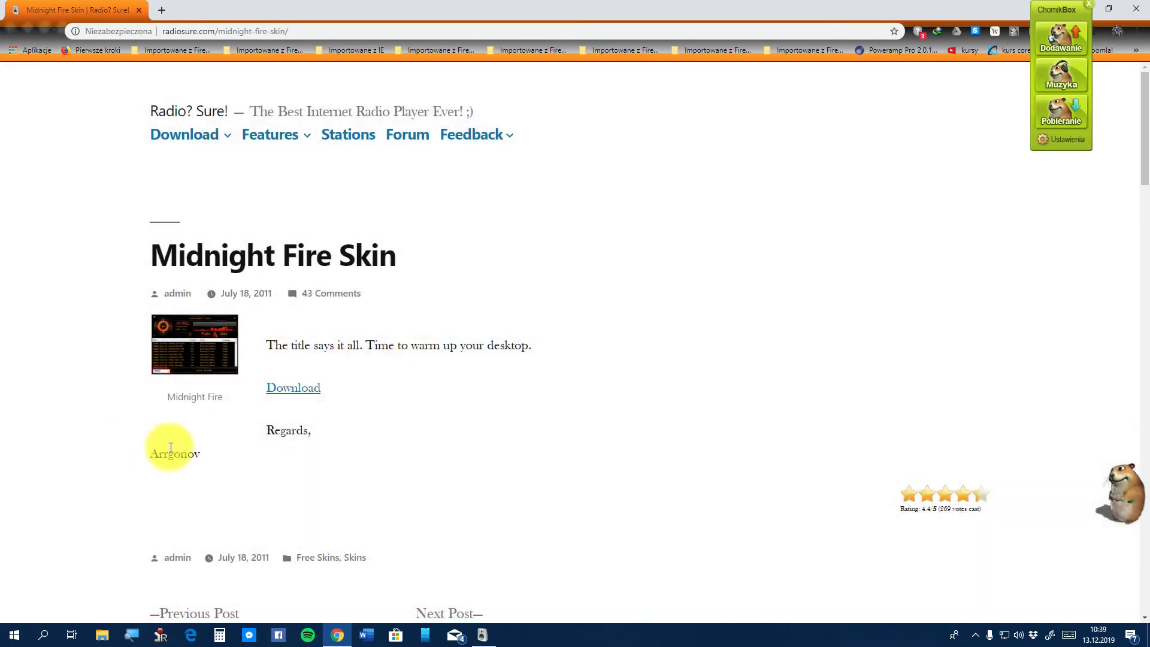
pyautogui.scroll(-2, 168, 449)
pyautogui.scroll(-3, 183, 448)
pyautogui.scroll(2, 183, 448)
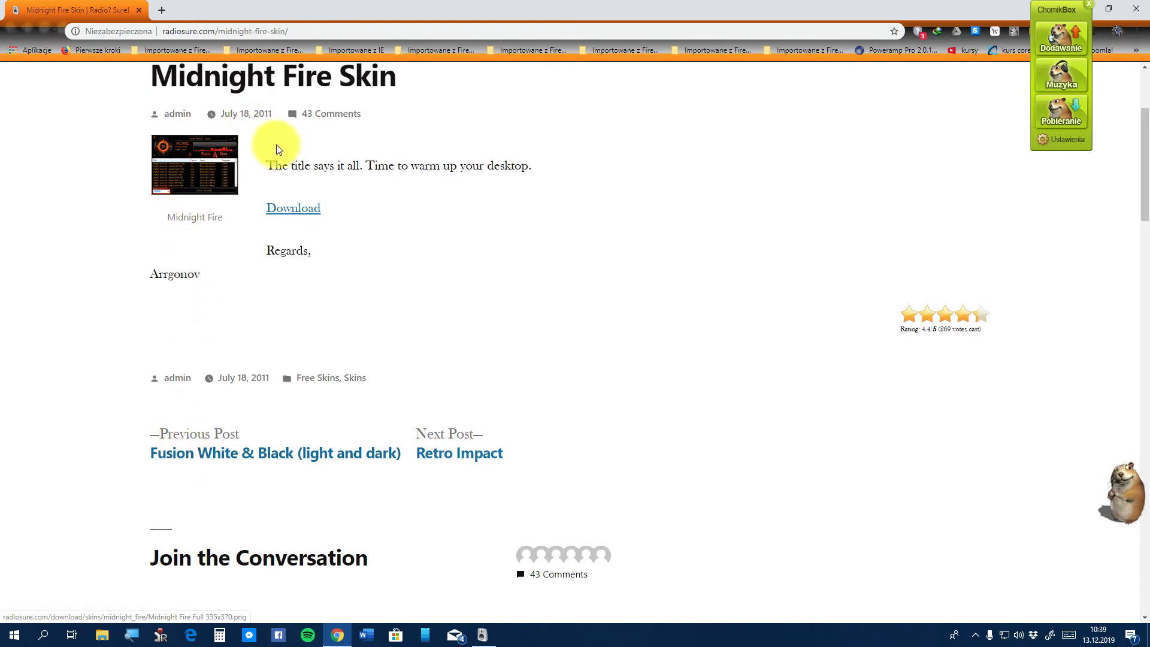
pyautogui.click(295, 215)
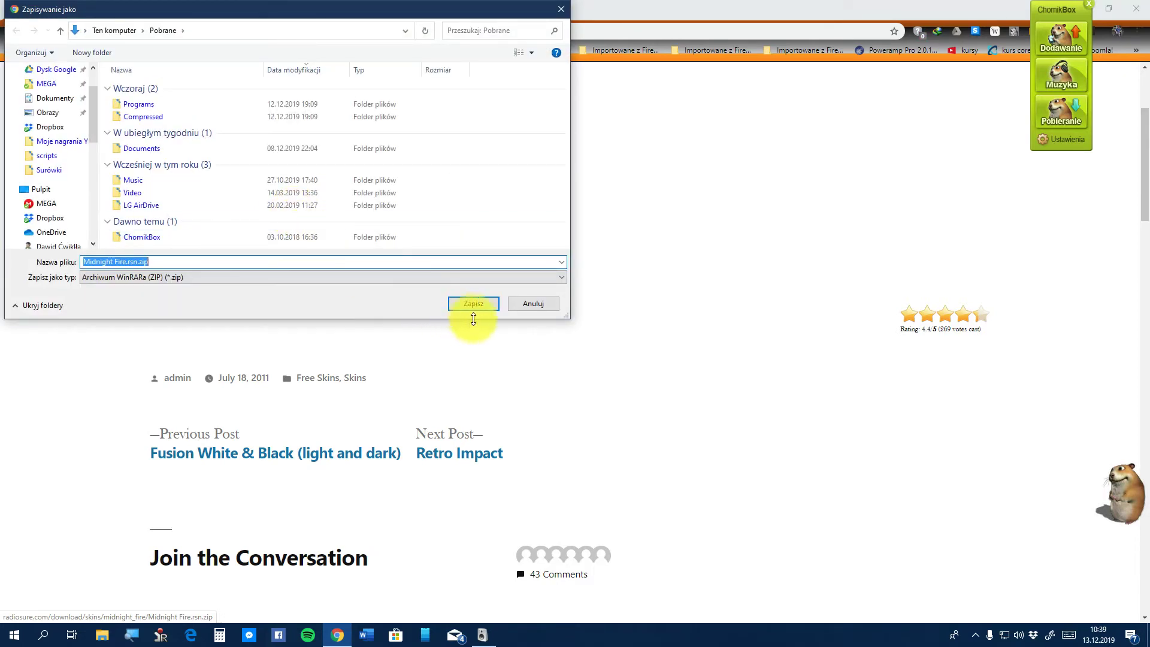
pyautogui.click(533, 304)
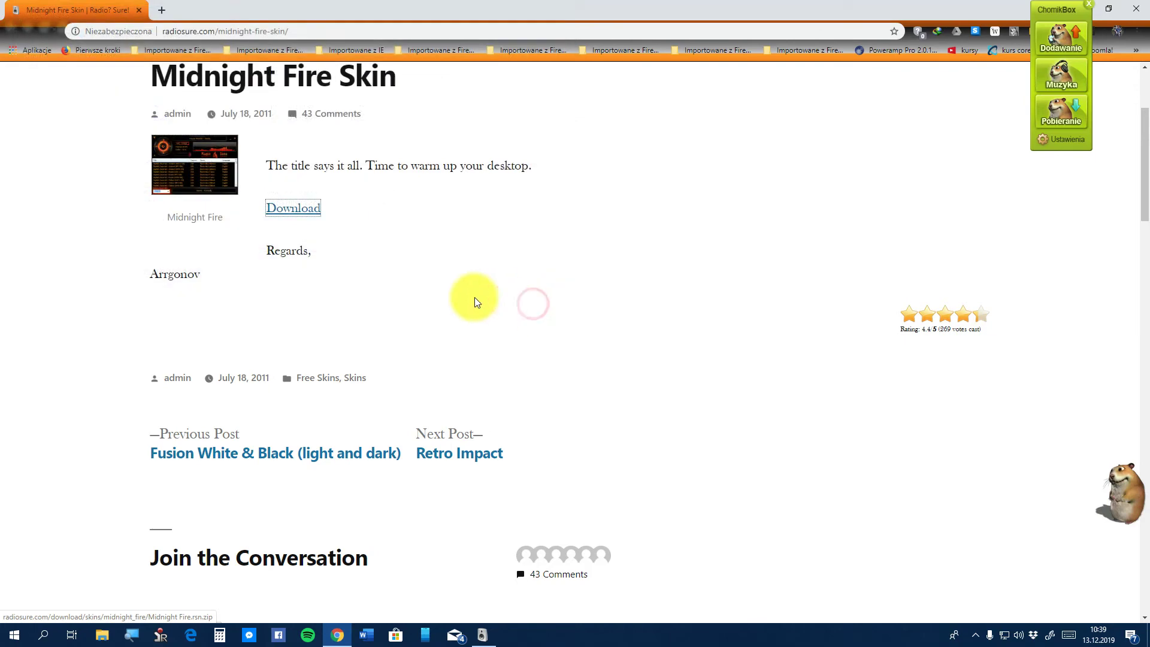
pyautogui.click(4, 33)
pyautogui.scroll(8, 131, 236)
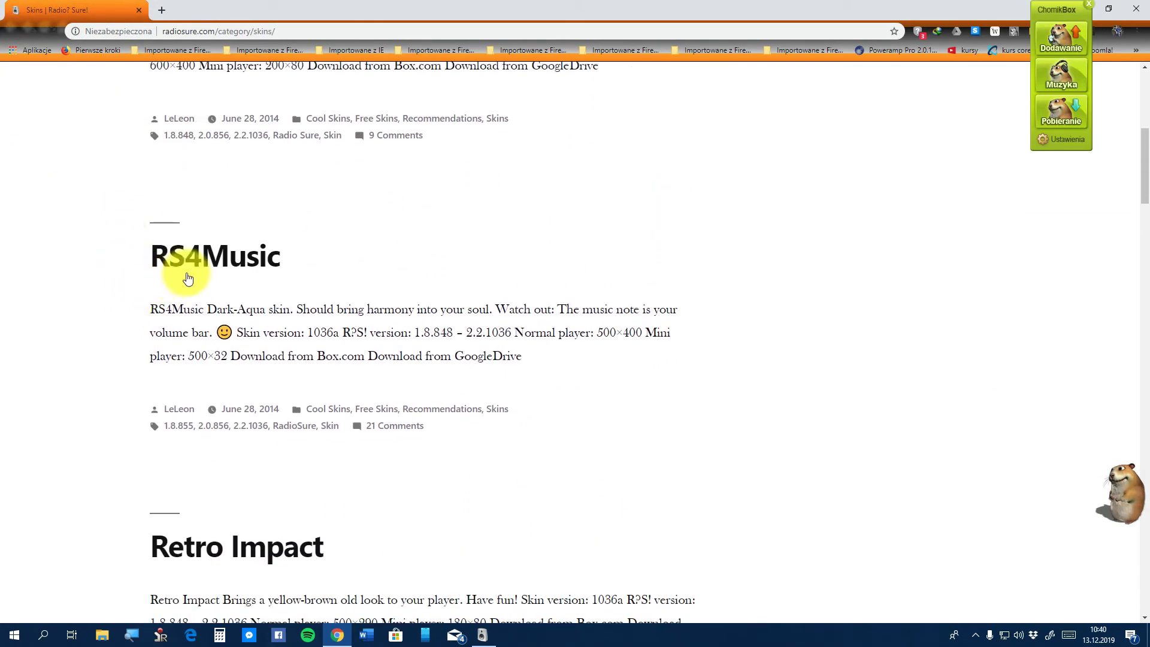
# Follow the RS4Music post's GoogleDrive link and start downloading RS4Music_2_2_1036.rsn.zip, then cancel saving
pyautogui.click(230, 263)
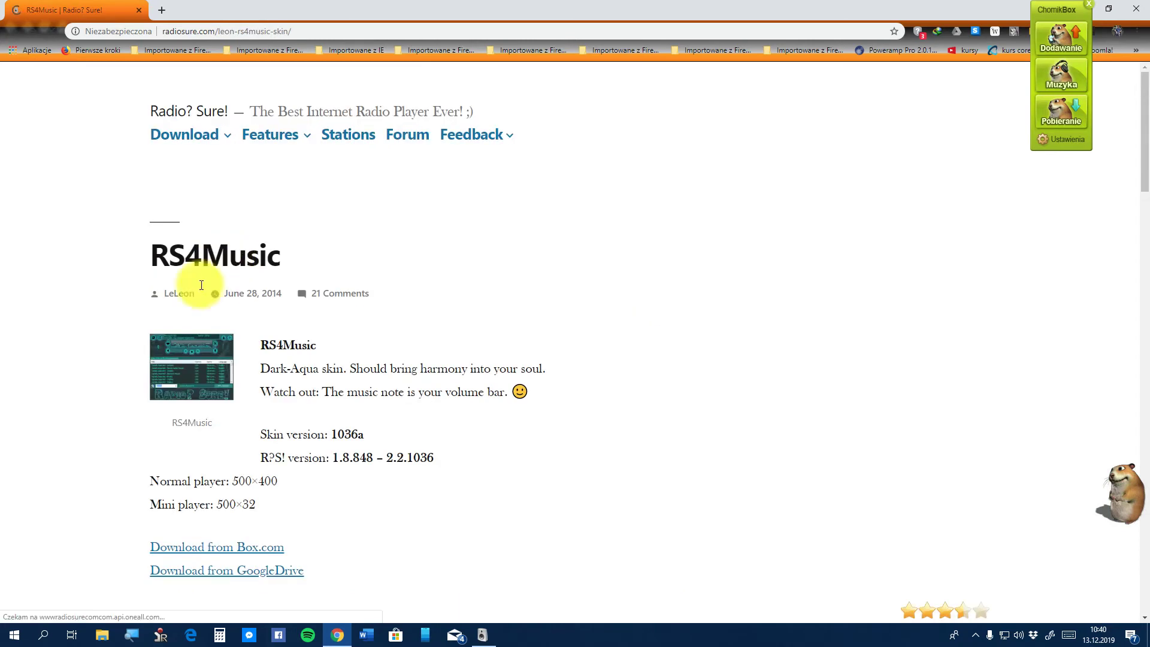
pyautogui.scroll(-2, 228, 382)
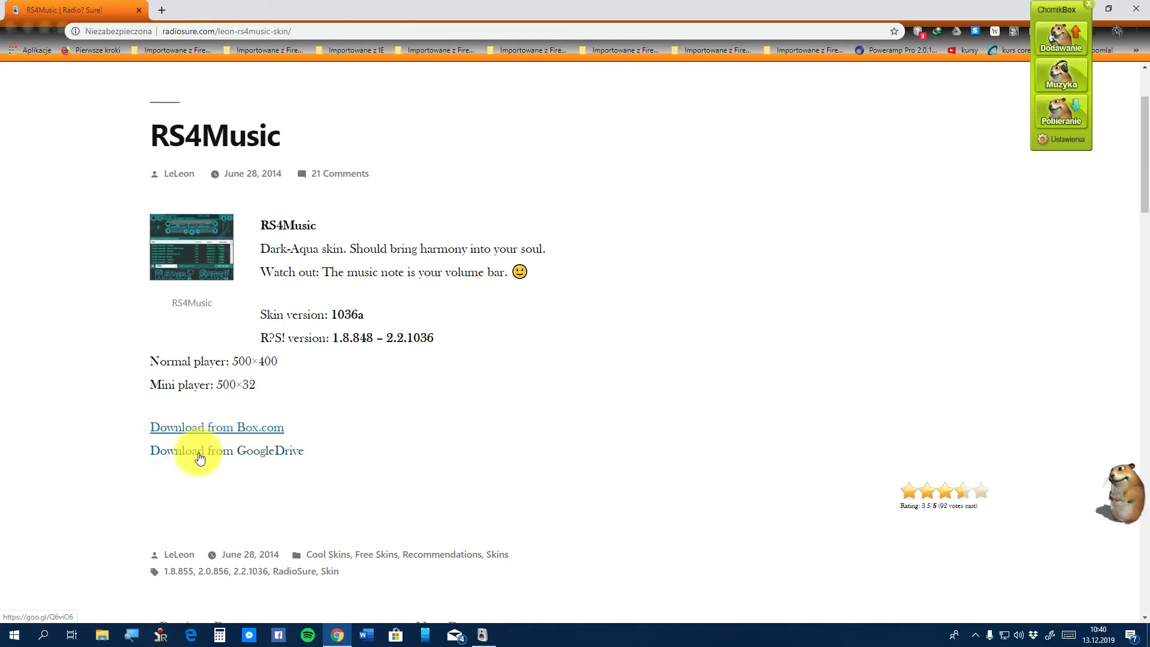
pyautogui.click(200, 457)
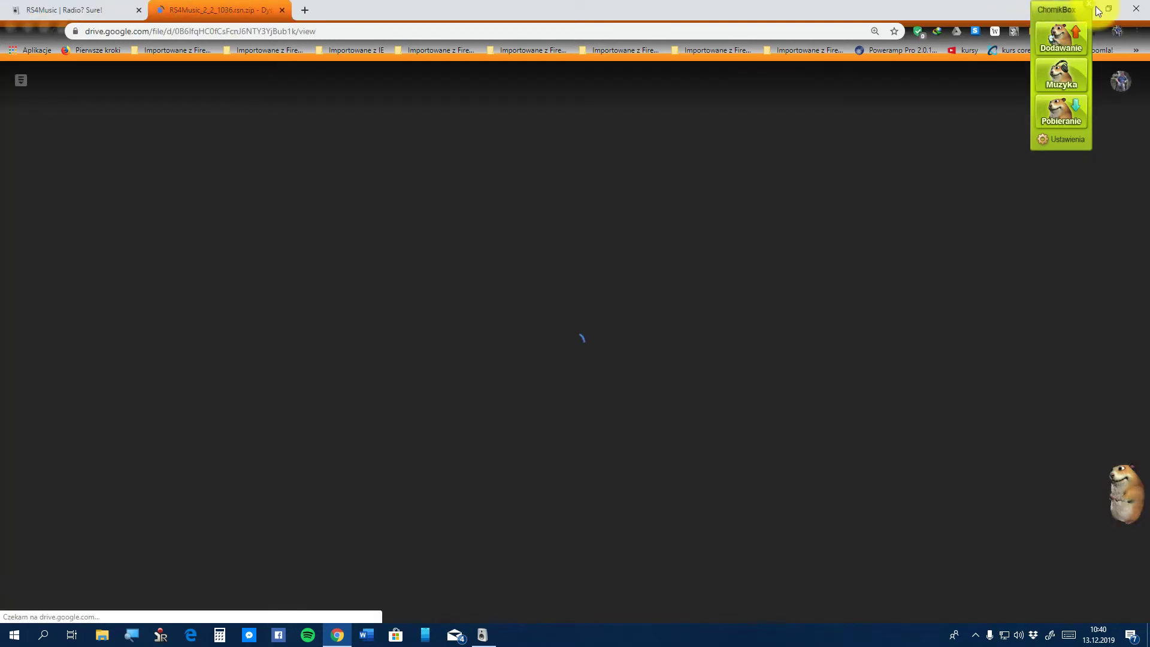
pyautogui.click(1086, 6)
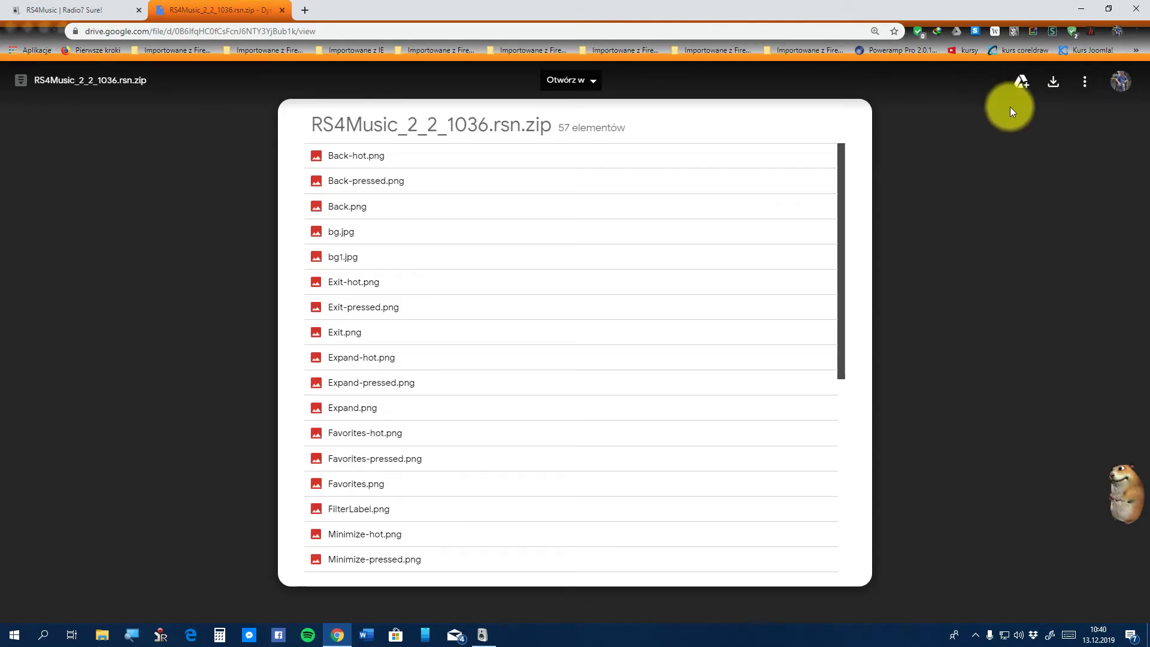
pyautogui.click(1053, 90)
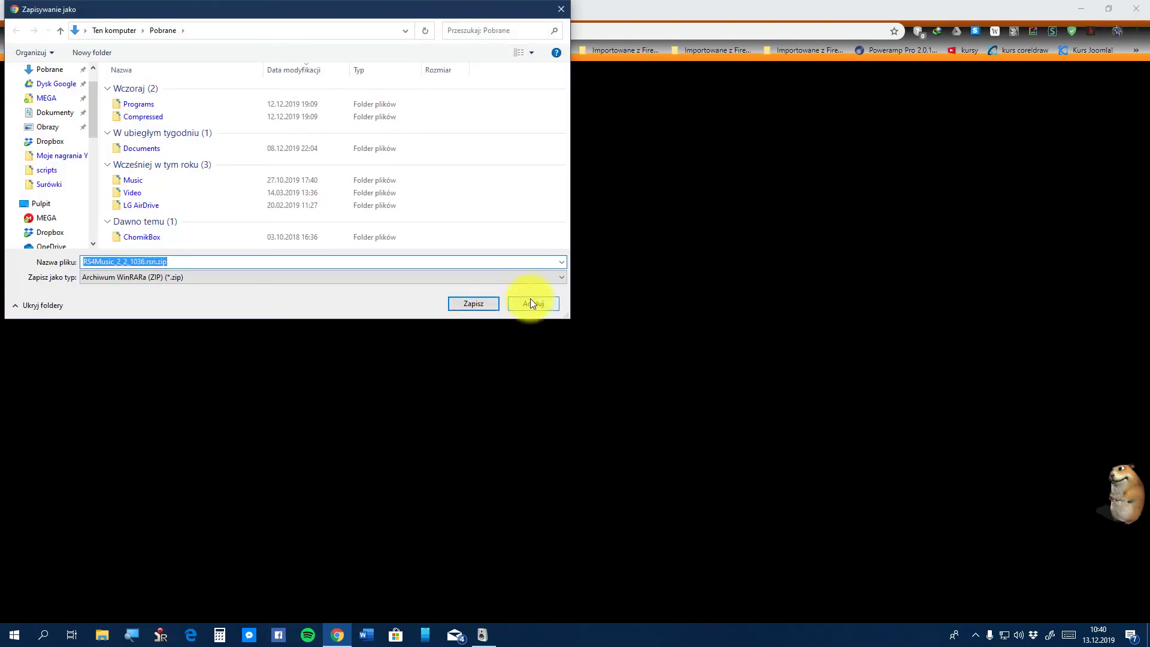
pyautogui.click(533, 303)
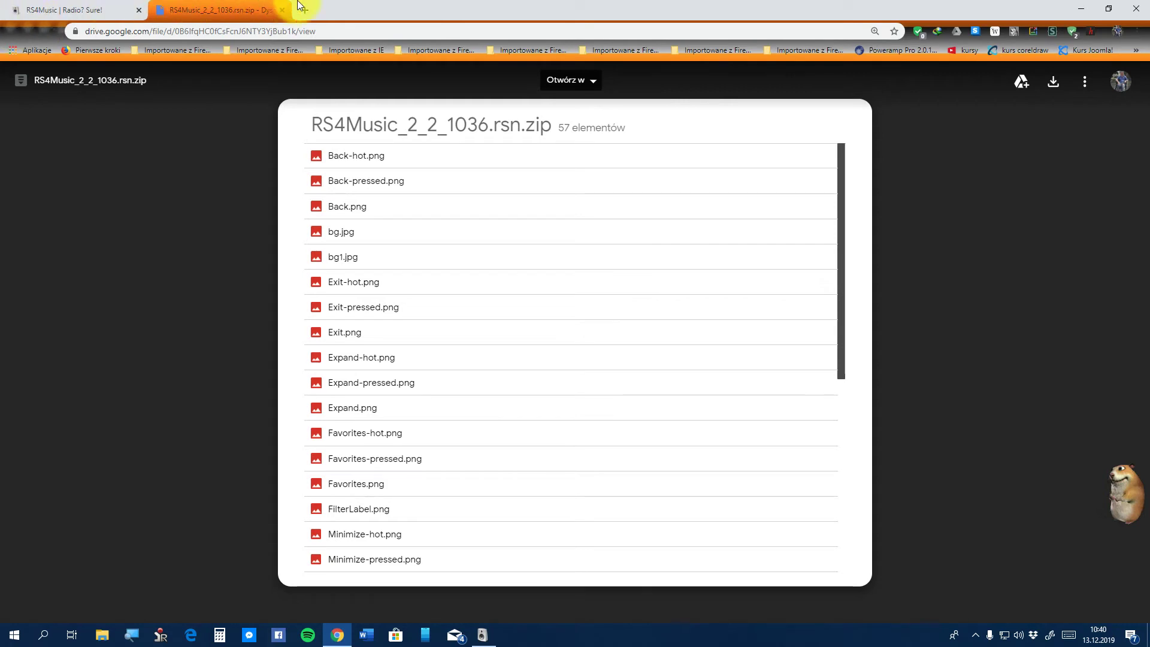
# Close the RS4Music Drive preview and return to the Skins listing near Midnight Fire Skin
pyautogui.click(282, 9)
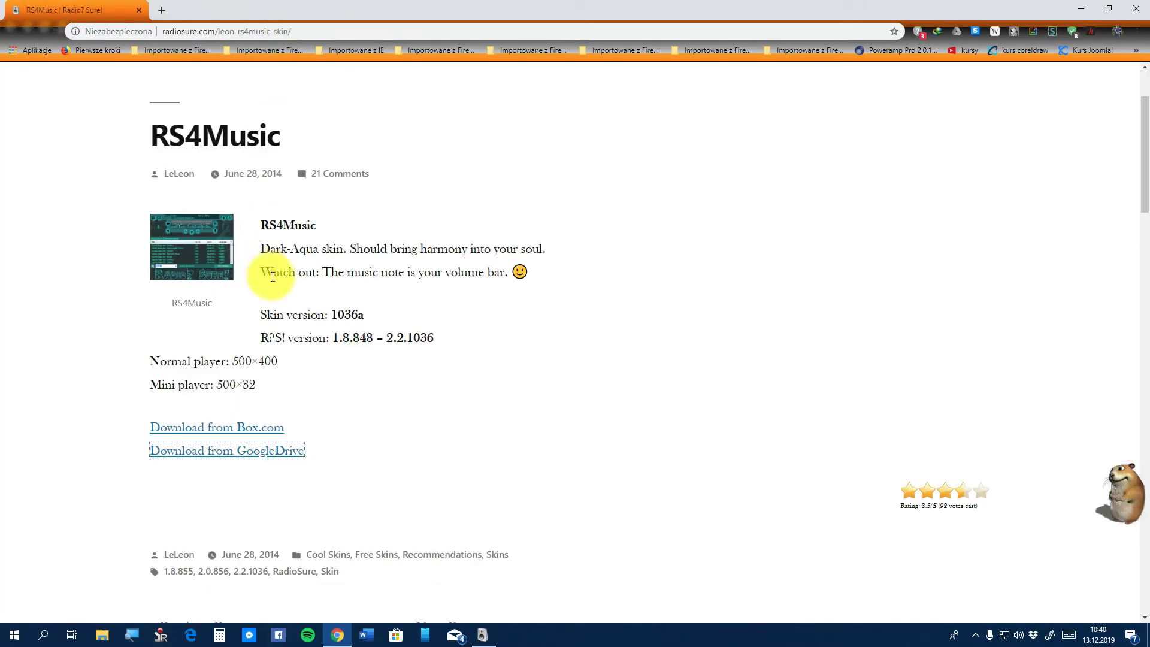
pyautogui.scroll(2, 252, 257)
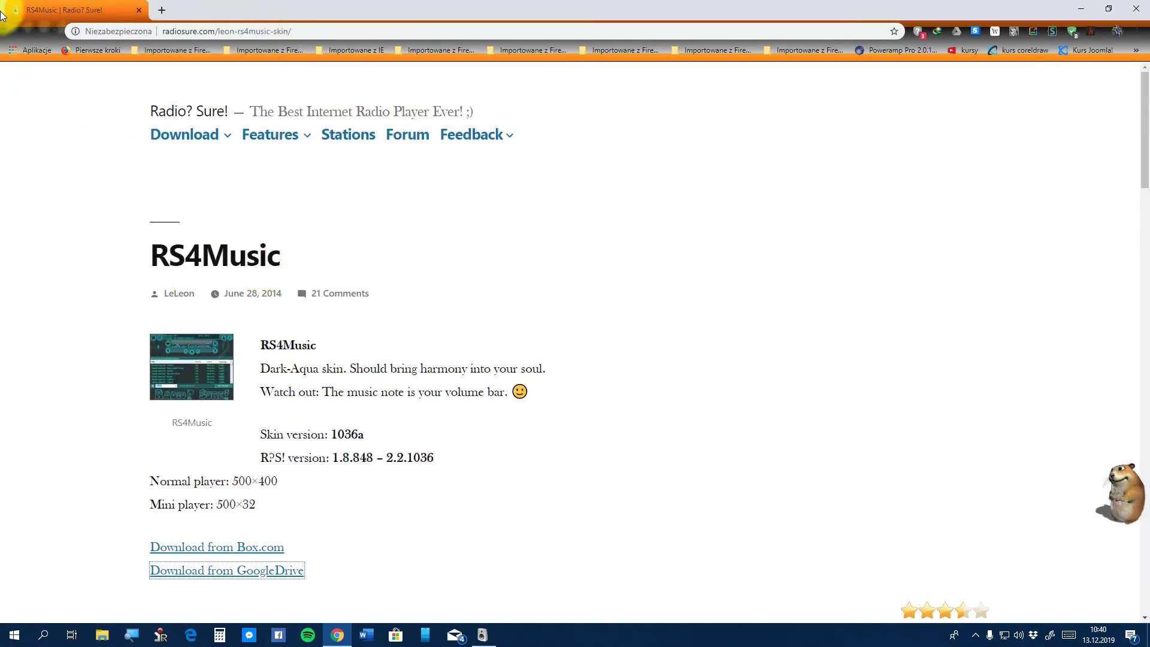
pyautogui.click(11, 31)
pyautogui.scroll(4, 236, 456)
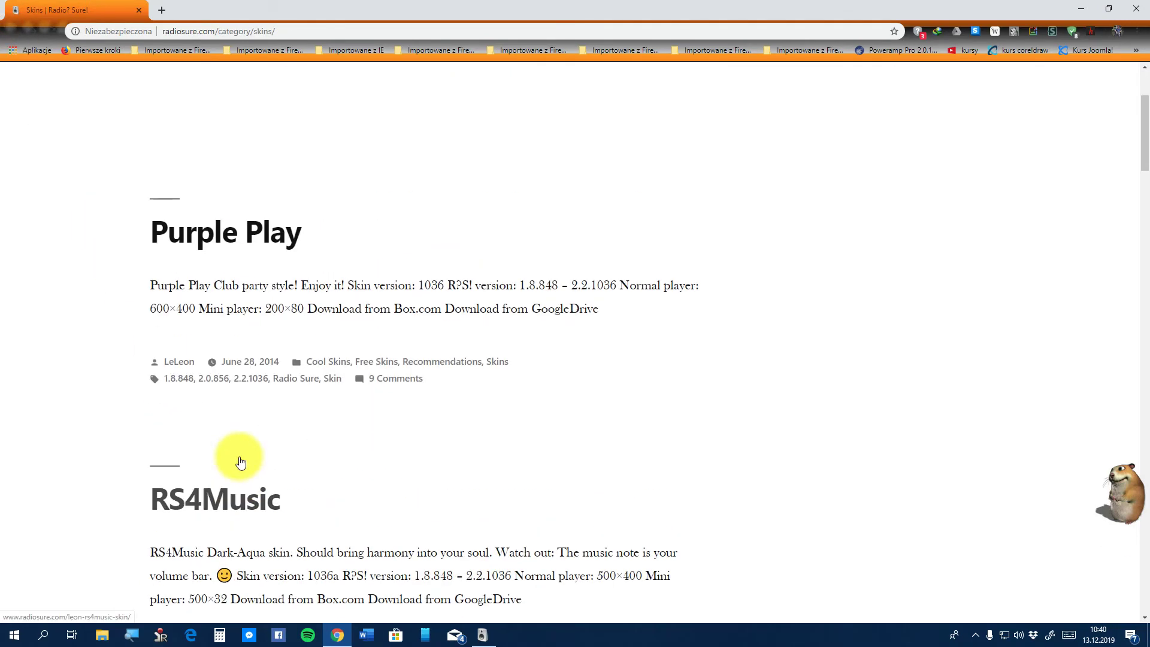
pyautogui.scroll(3, 243, 443)
pyautogui.scroll(-8, 231, 437)
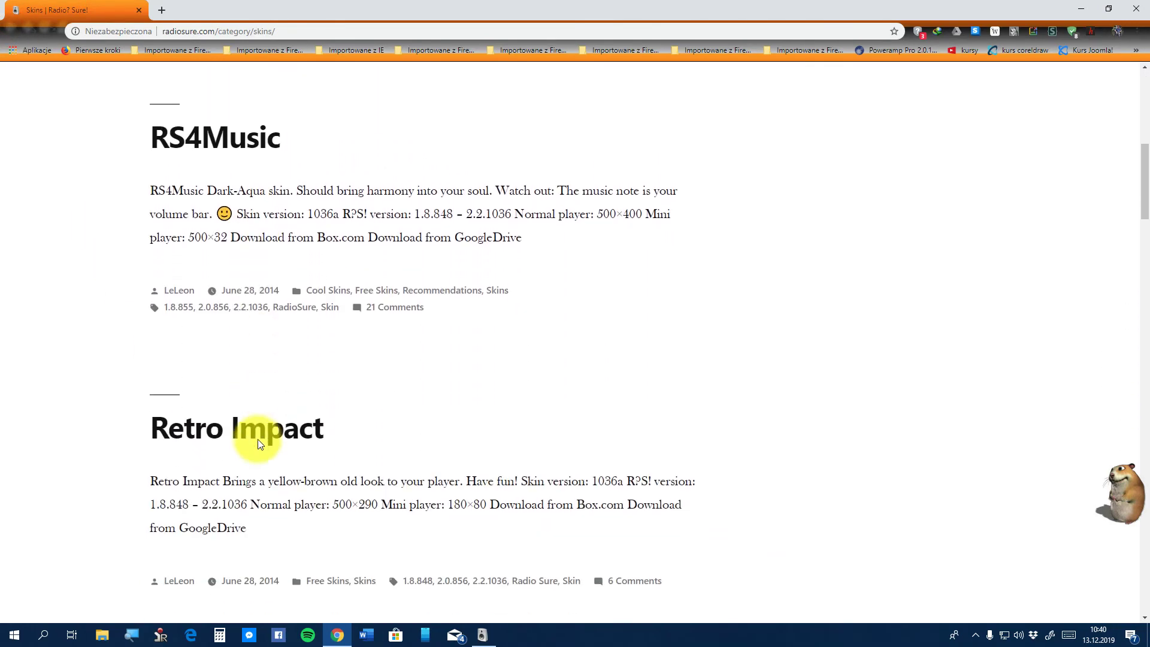
pyautogui.scroll(-4, 249, 462)
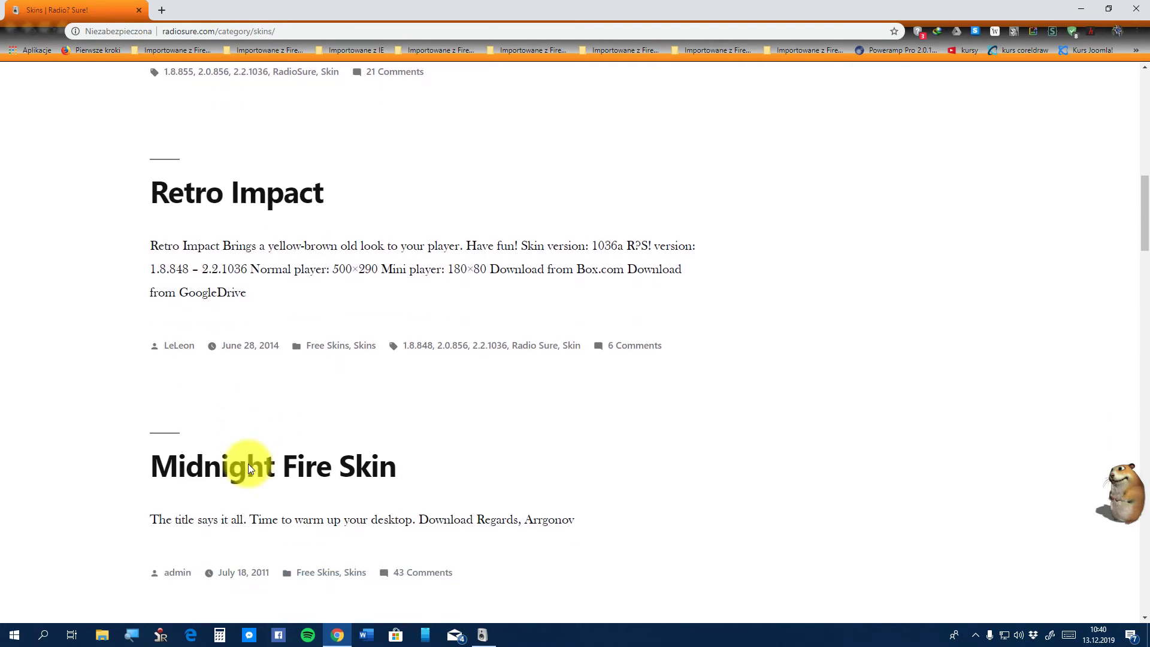
pyautogui.scroll(-1, 248, 463)
# Download Midnight Fire.rsn.zip from the Midnight Fire Skin post, saving it to Pobrane
pyautogui.click(312, 410)
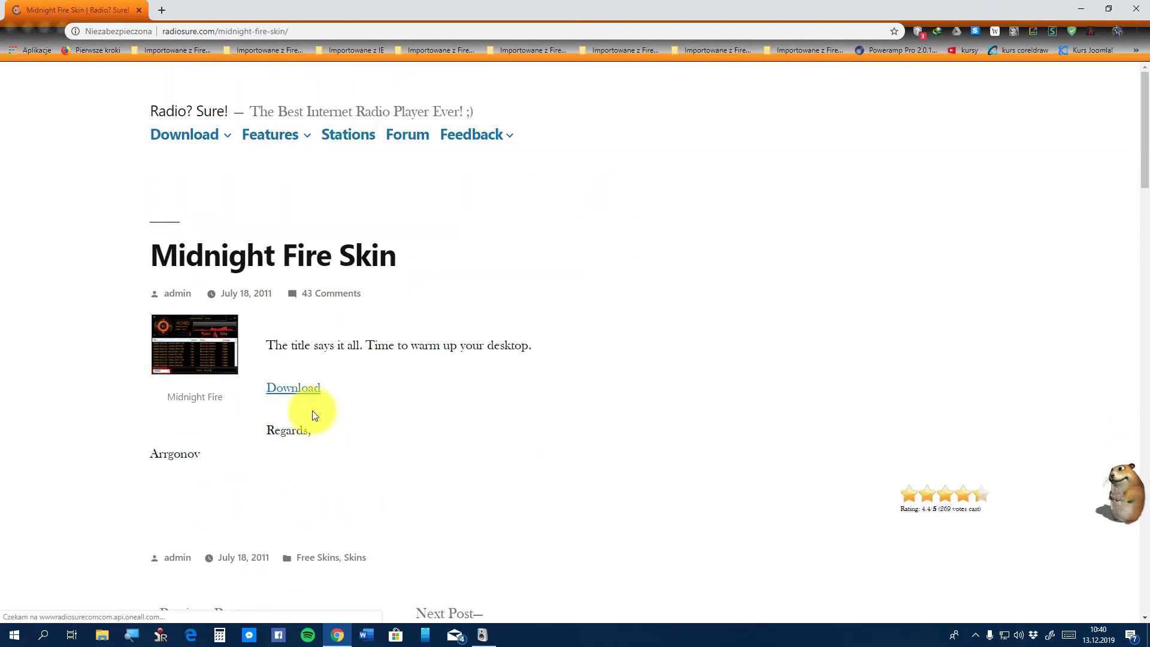
pyautogui.scroll(-2, 206, 385)
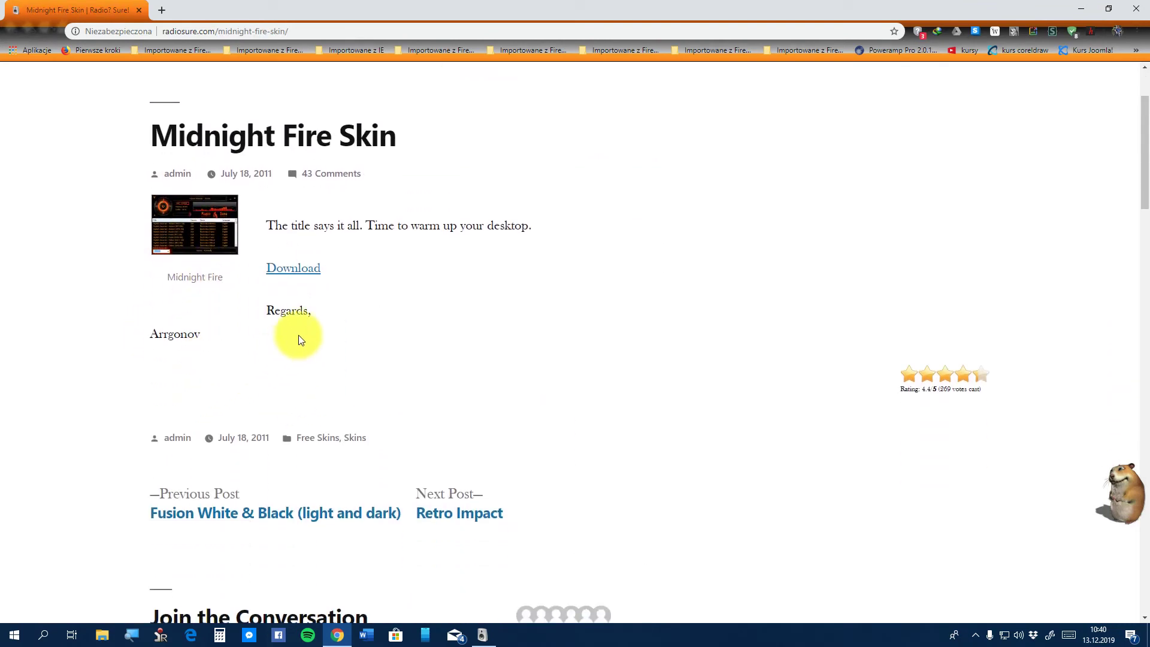
pyautogui.click(300, 267)
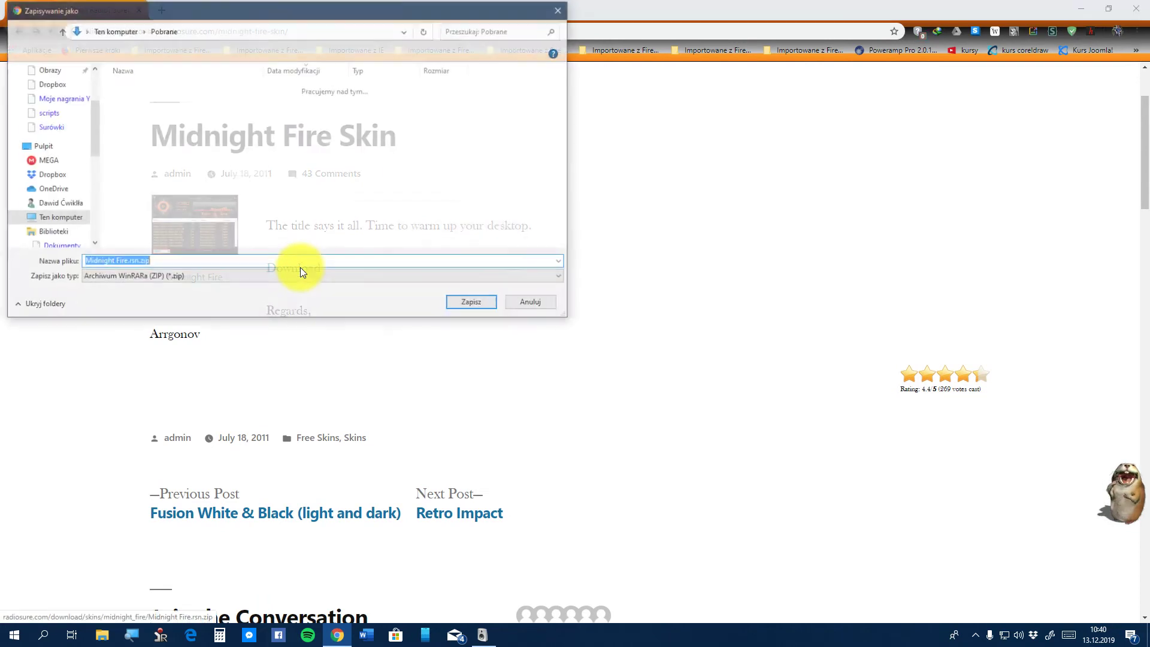
pyautogui.scroll(1, 71, 119)
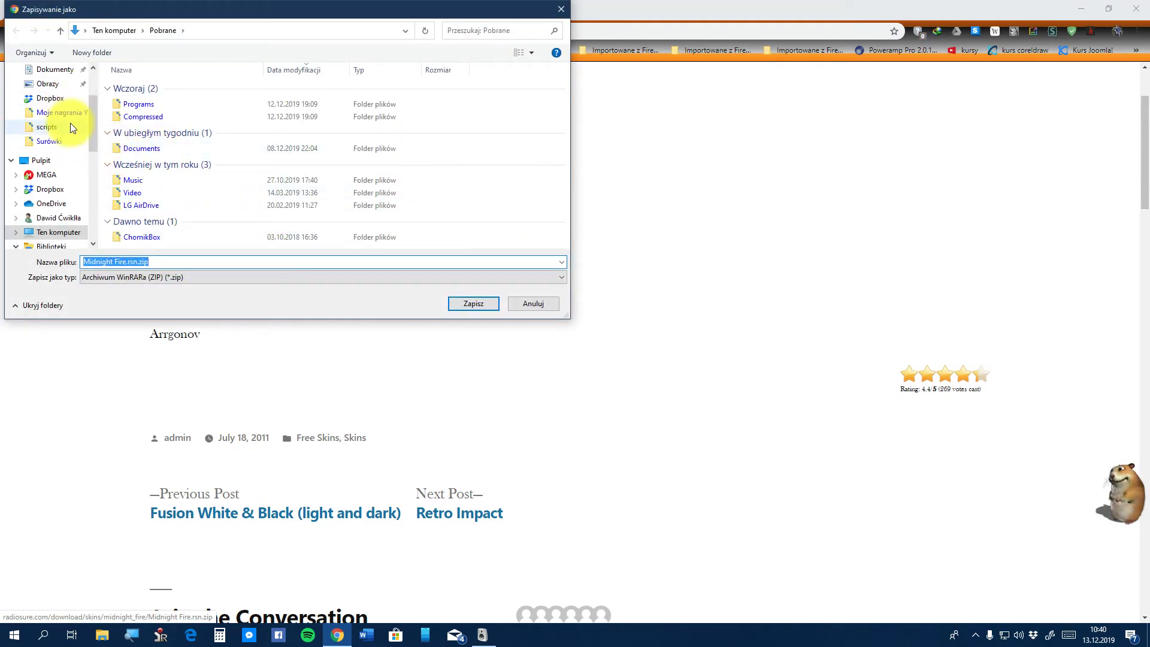
pyautogui.click(471, 302)
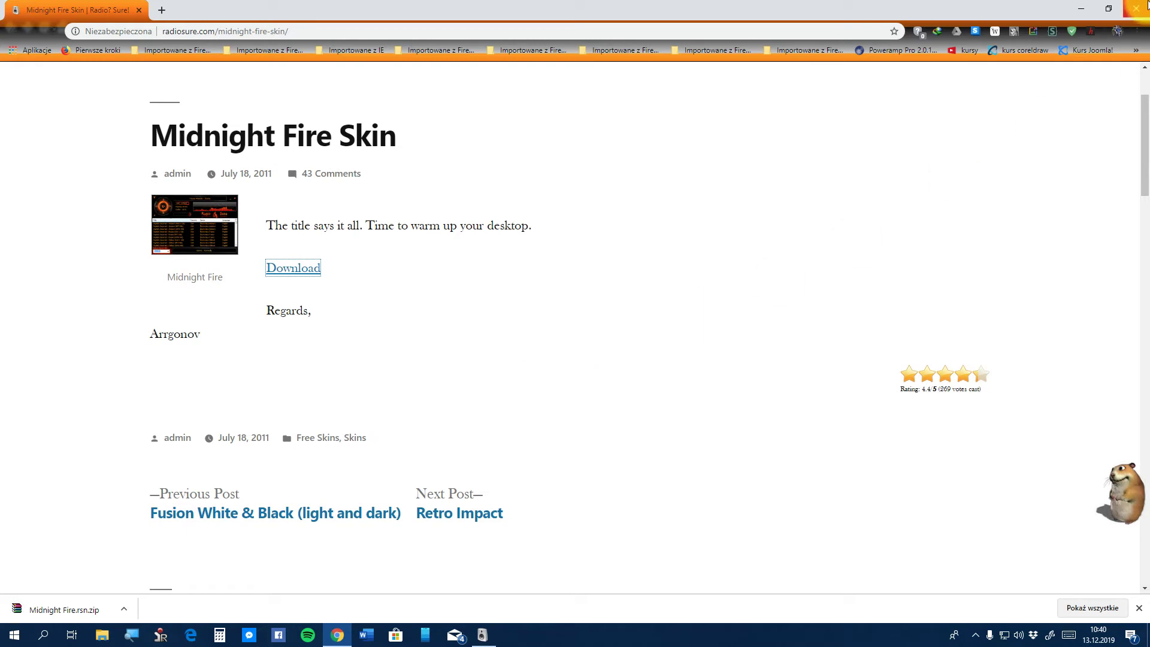
pyautogui.click(1089, 6)
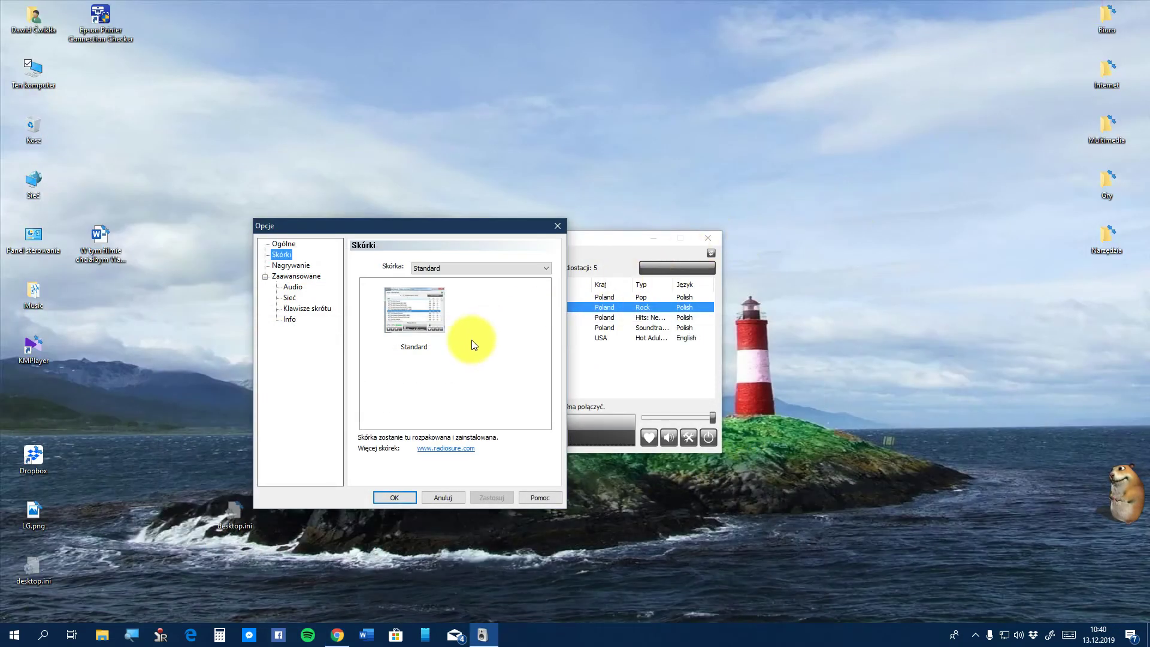
# Cancel RadioSure's Opcje dialog and close the Radio? Sure! player window
pyautogui.click(454, 498)
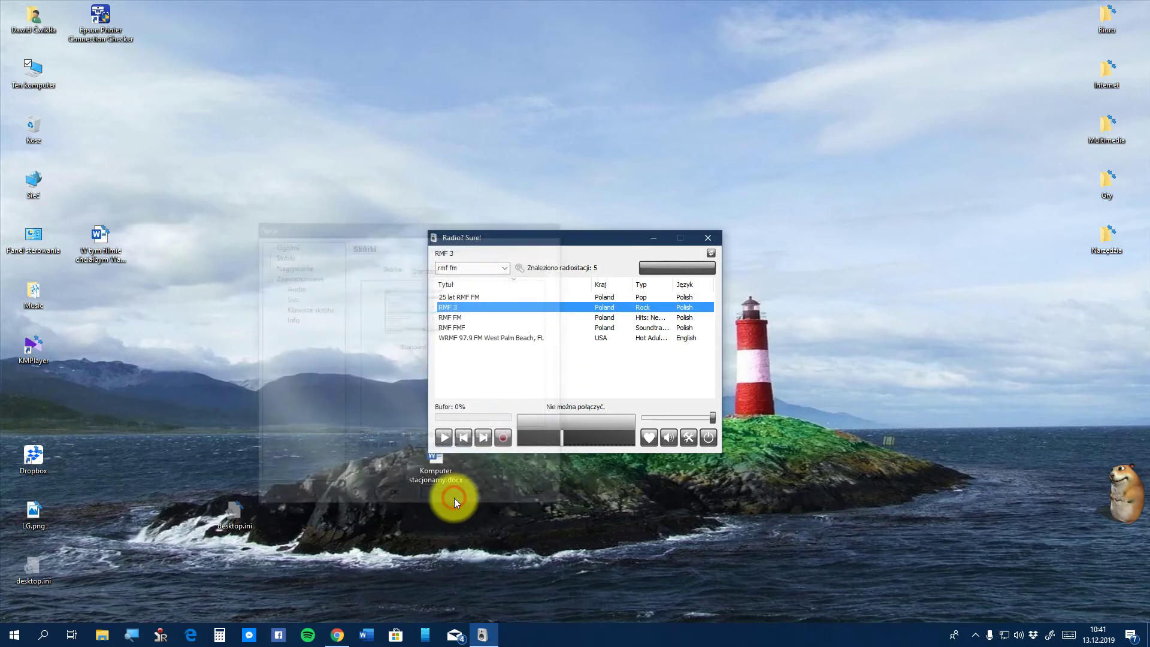
pyautogui.click(703, 233)
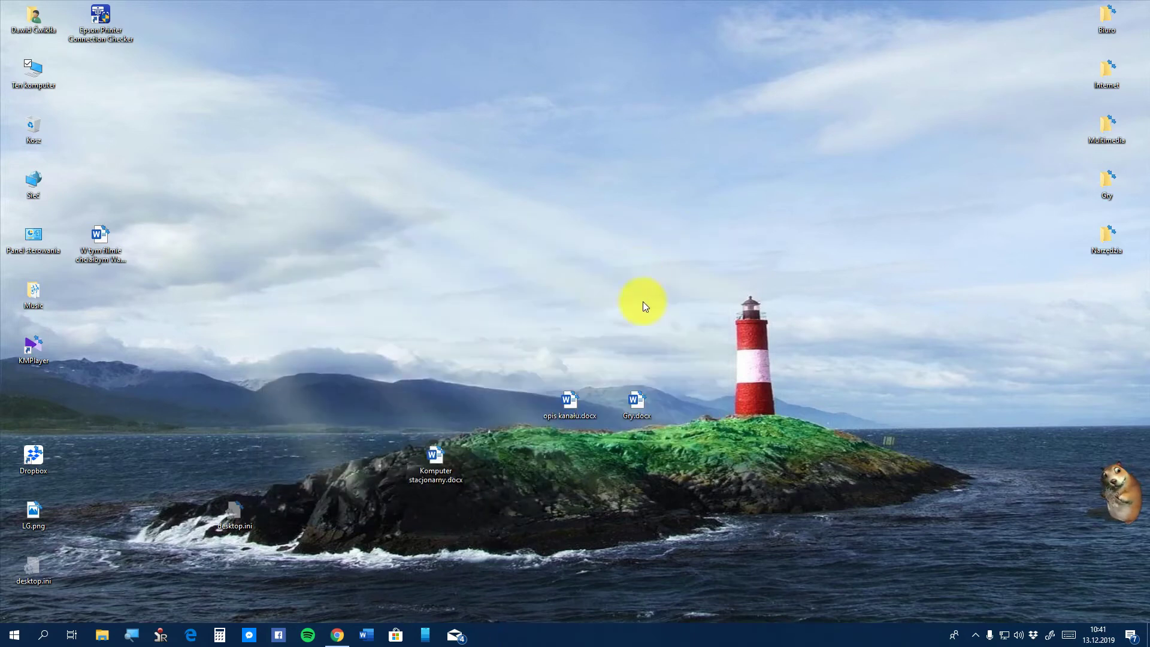
# Add a folder to the desktop via Nowy > Folder and name it Midnight.rsn
pyautogui.rightClick(351, 240)
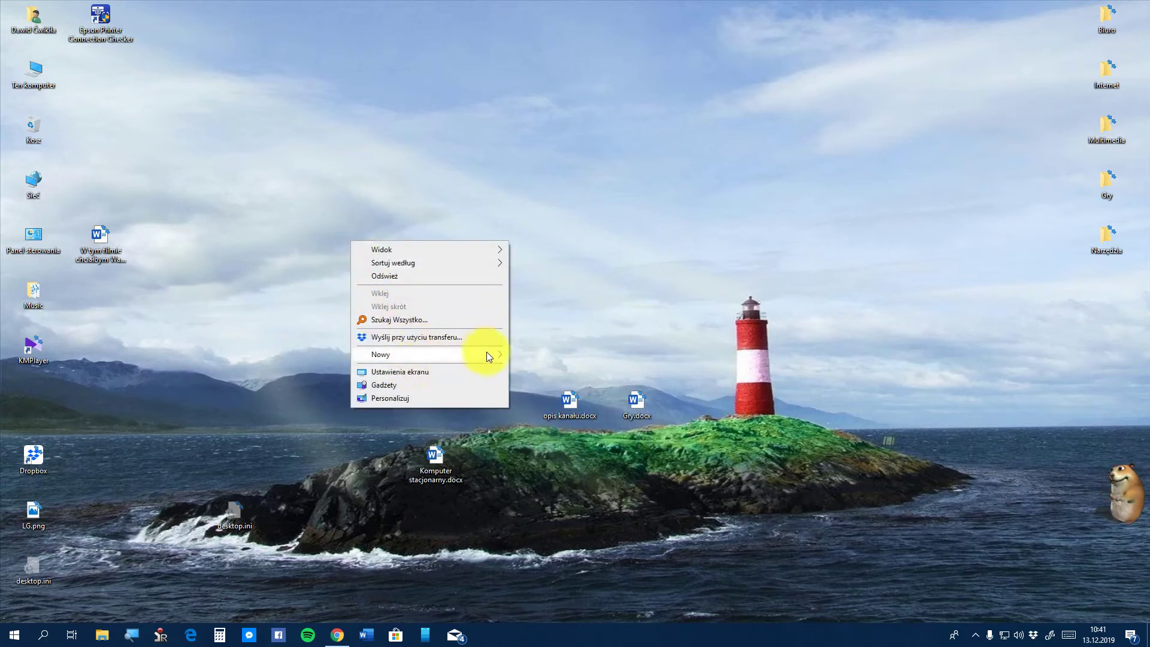
pyautogui.moveTo(487, 351)
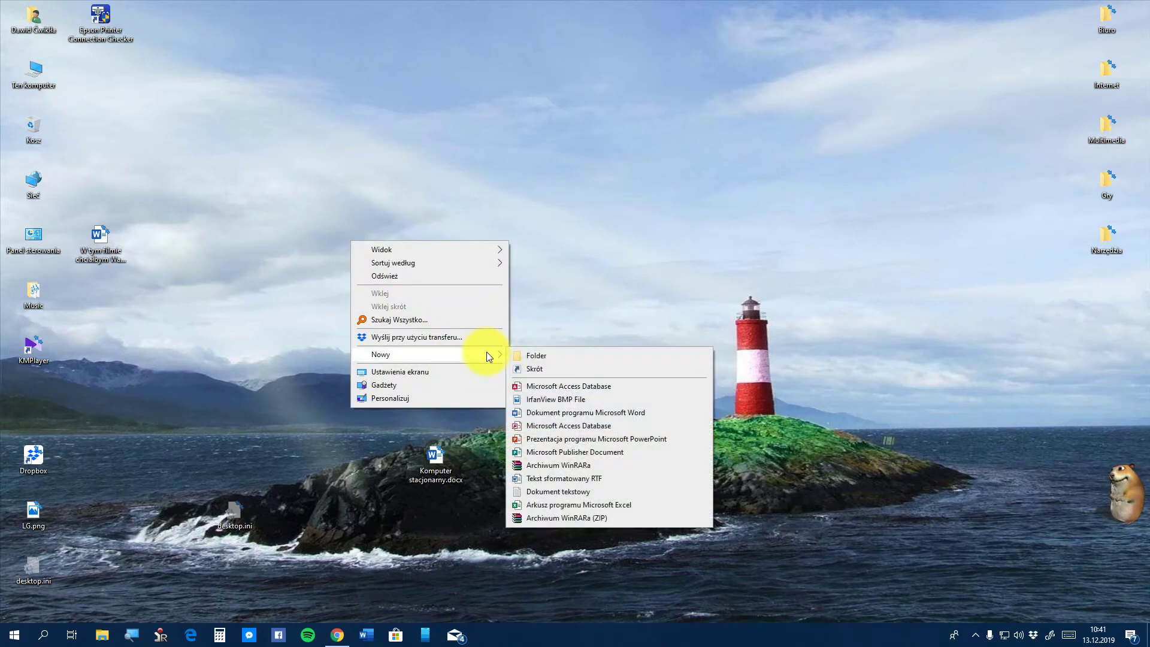
pyautogui.click(562, 355)
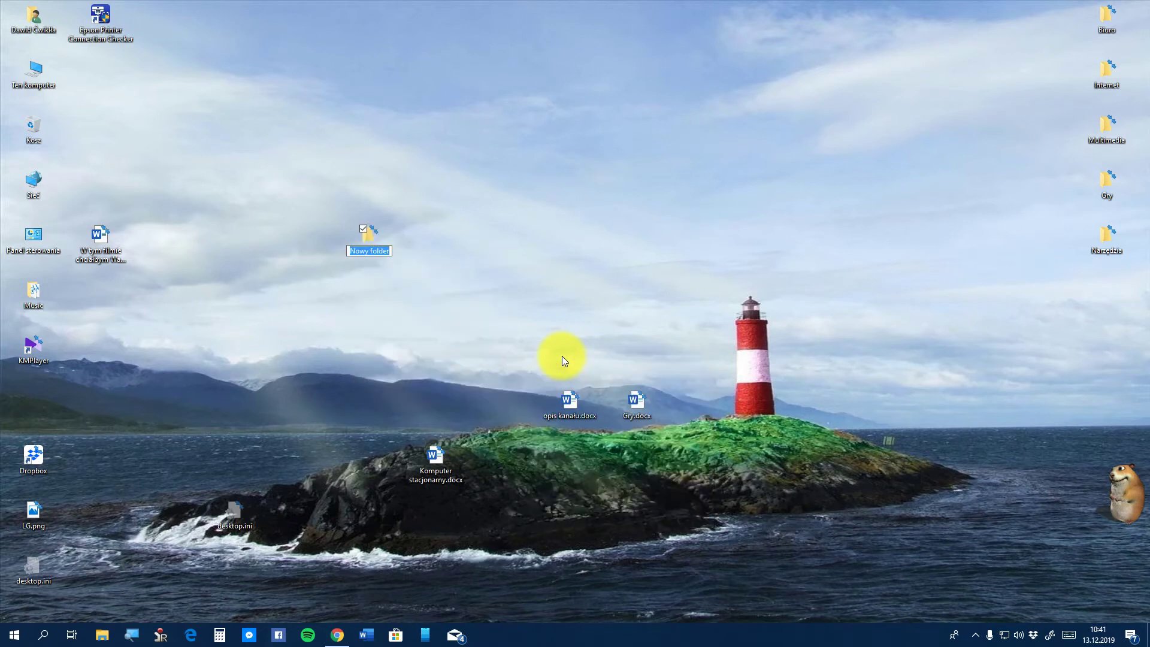
pyautogui.write('Midnight')
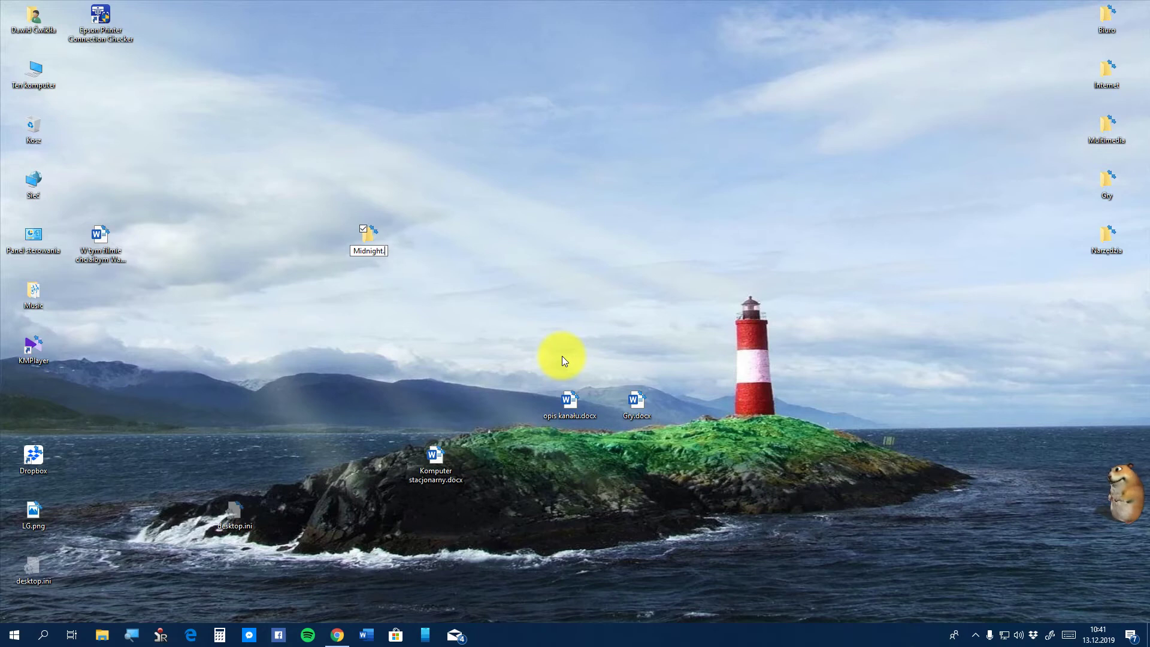
pyautogui.write('.rs')
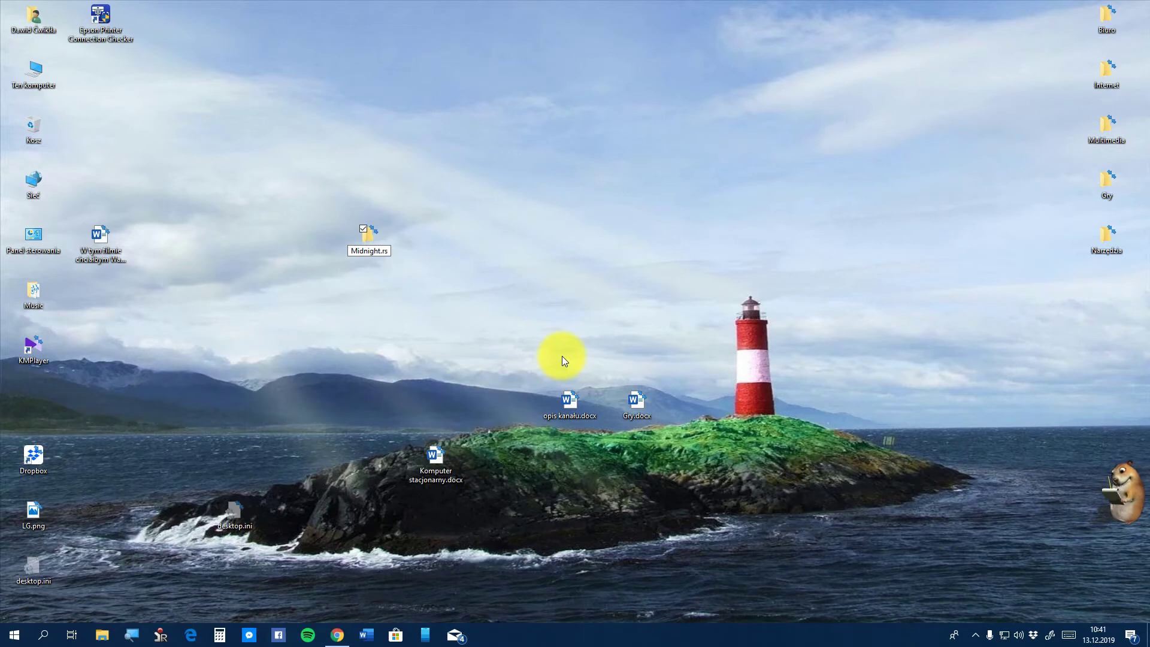
pyautogui.write('n')
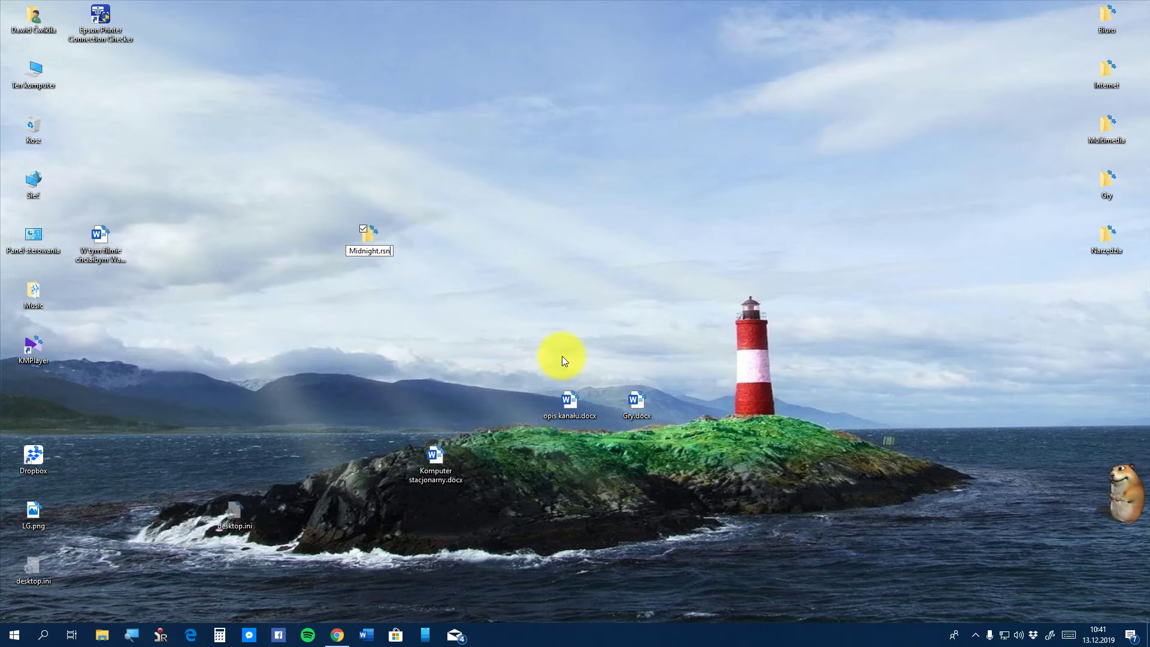
pyautogui.press('Return')
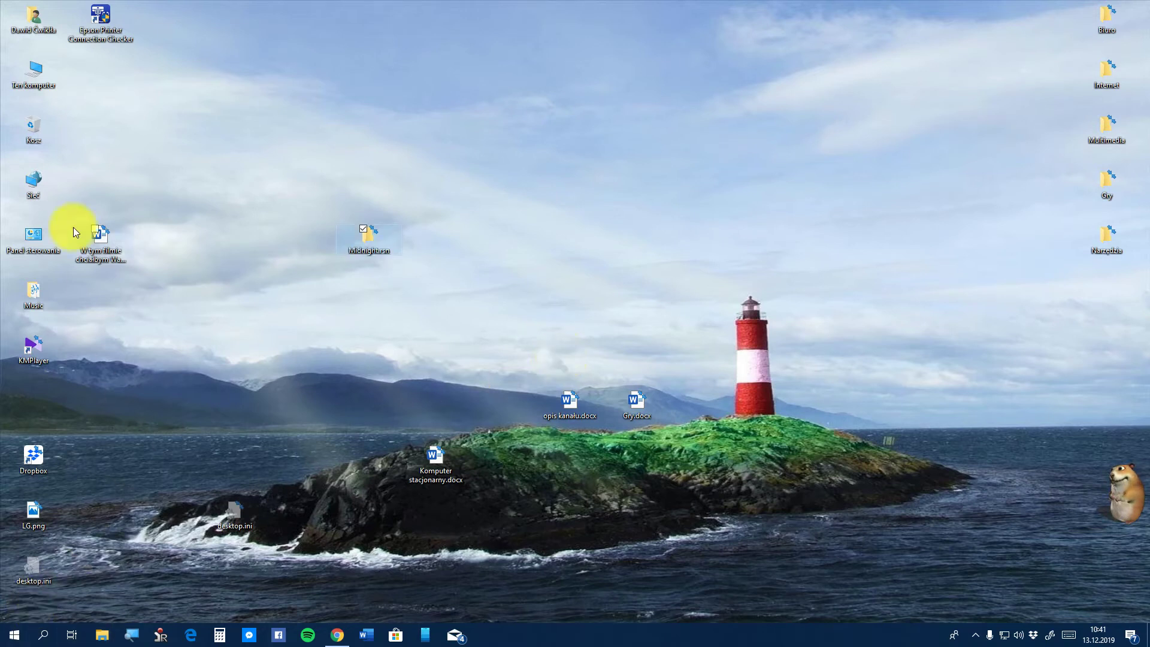
# Browse from Ten komputer to Pobrane, peek into Compressed, and return to Pobrane
pyautogui.doubleClick(35, 70)
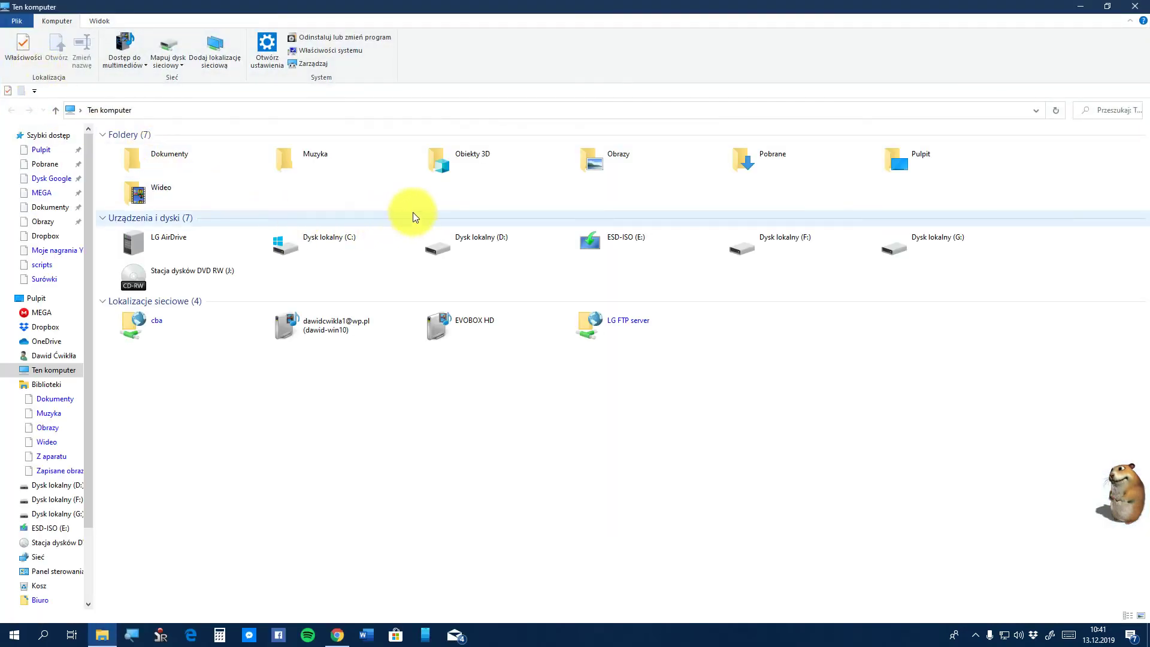
pyautogui.doubleClick(773, 164)
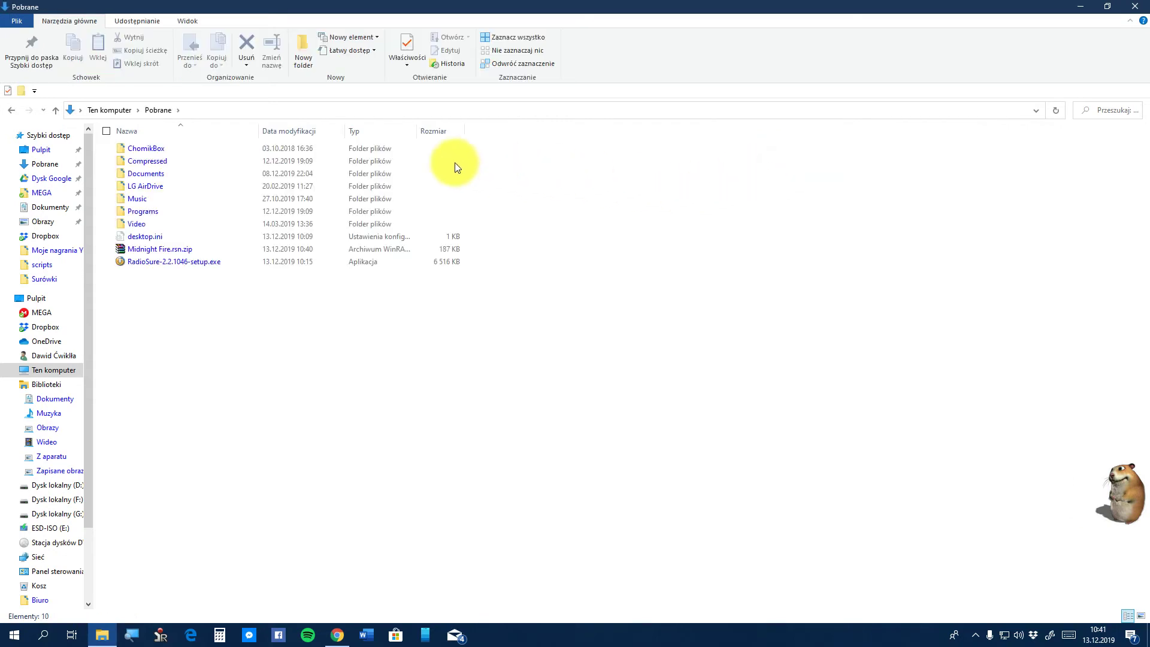
pyautogui.doubleClick(206, 160)
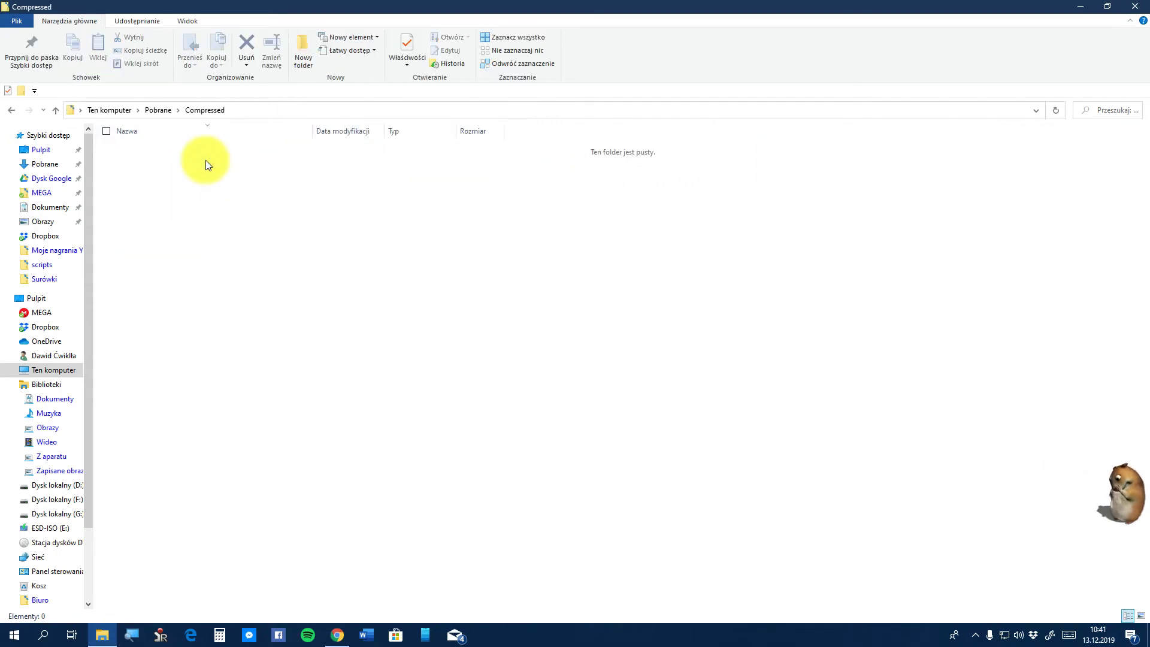
pyautogui.click(11, 110)
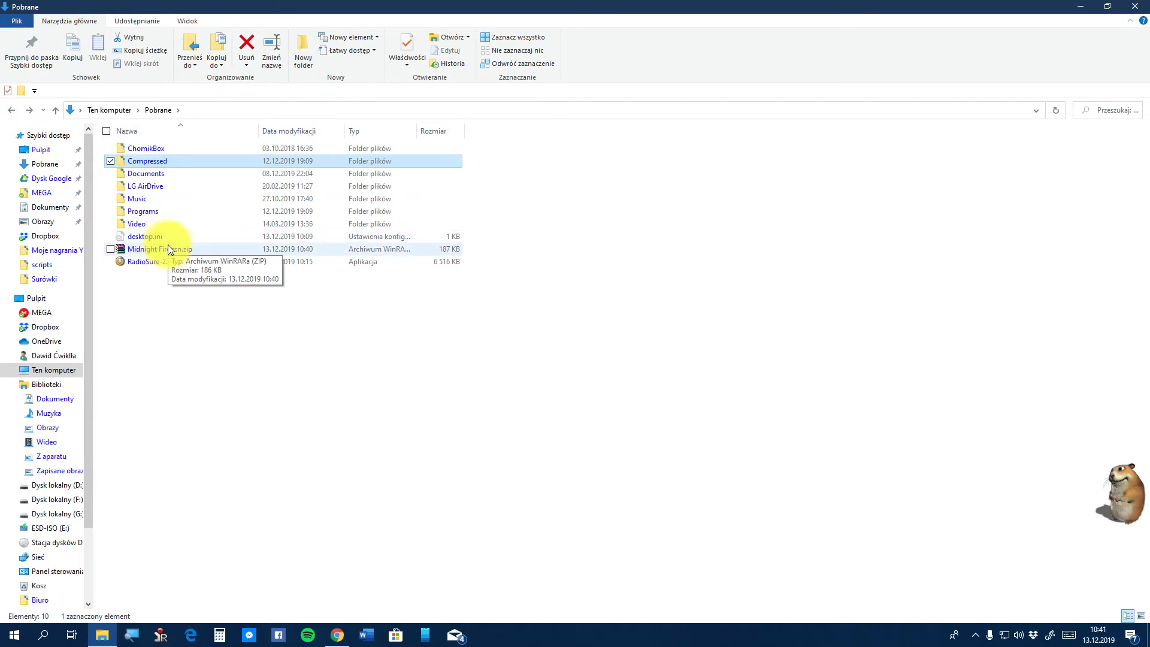
# Open Midnight Fire.rsn.zip in WinRAR, dismiss the Kup licencję! reminder, and browse its Midnight Fire.rsn folder
pyautogui.doubleClick(169, 248)
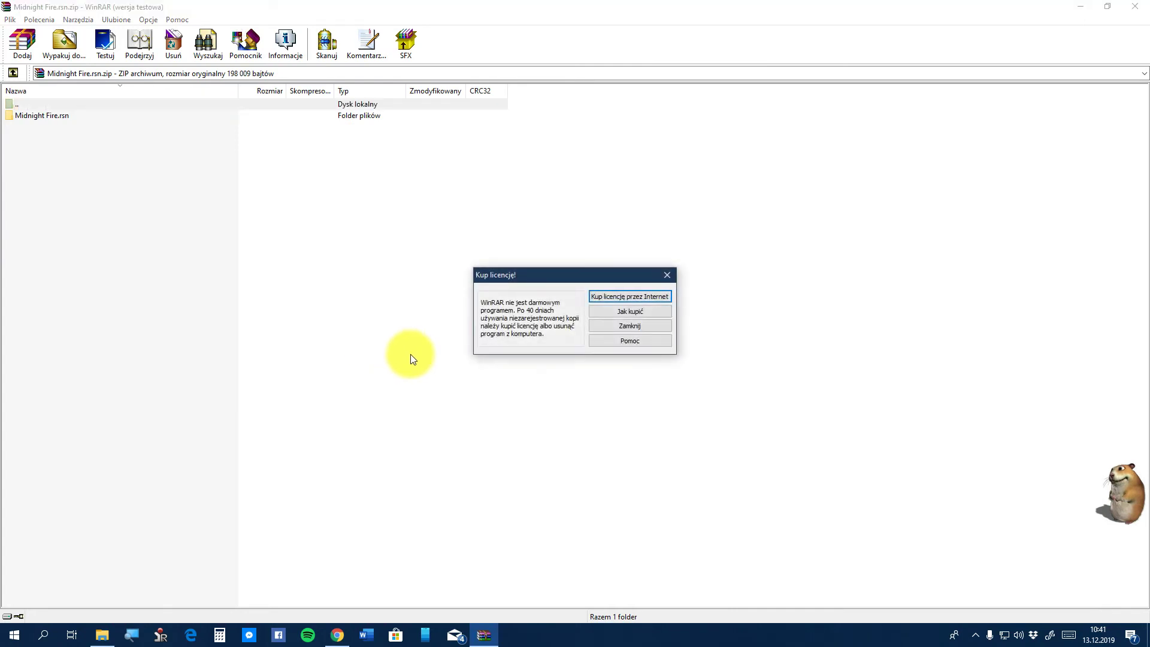
pyautogui.click(625, 325)
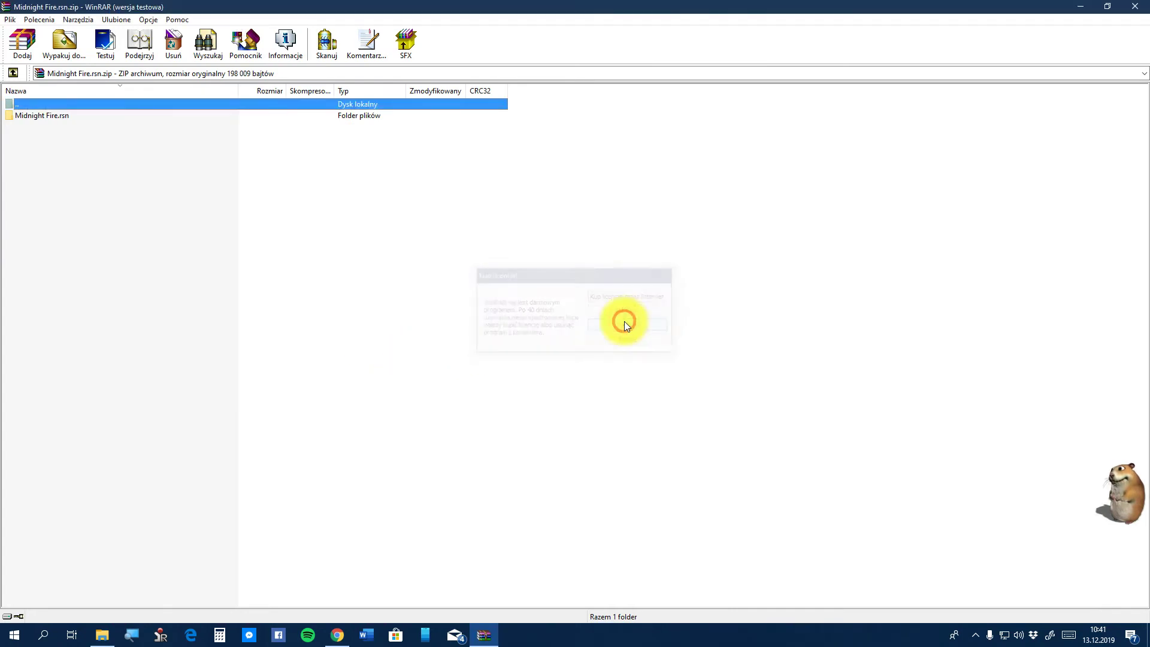
pyautogui.doubleClick(66, 116)
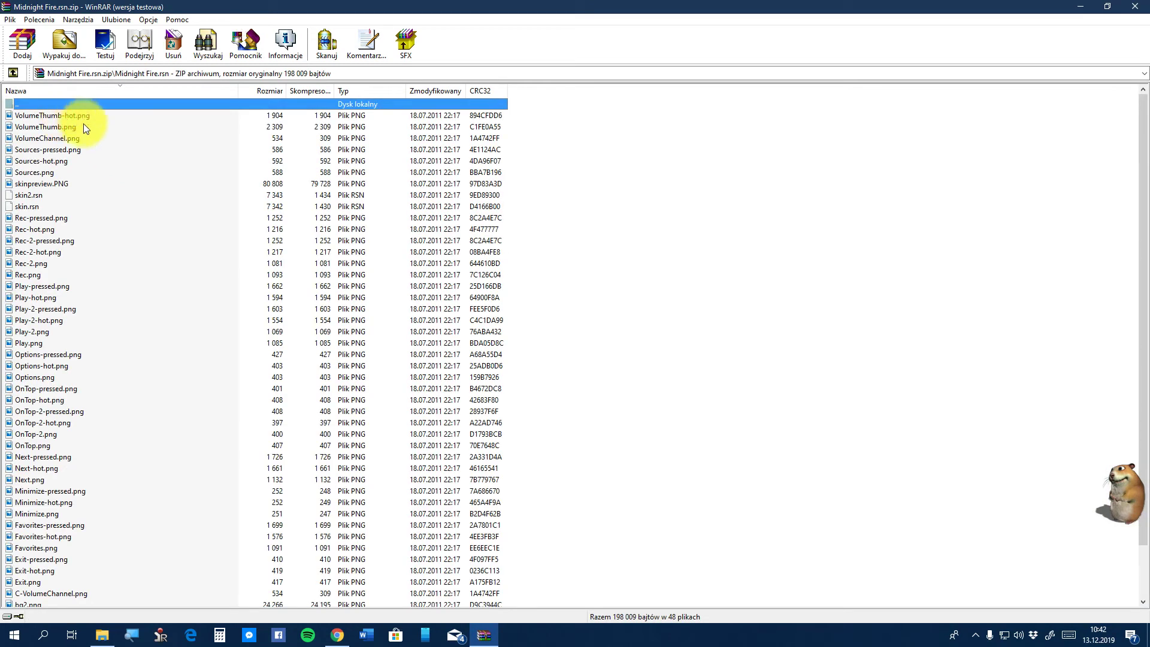
pyautogui.doubleClick(132, 101)
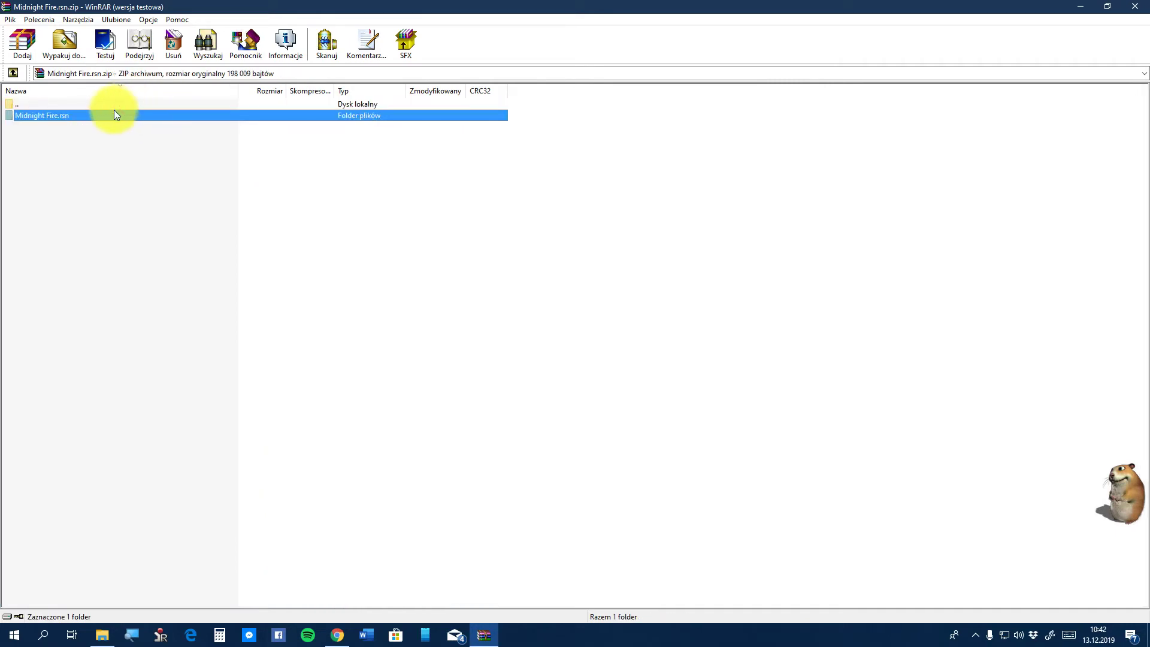
pyautogui.doubleClick(114, 113)
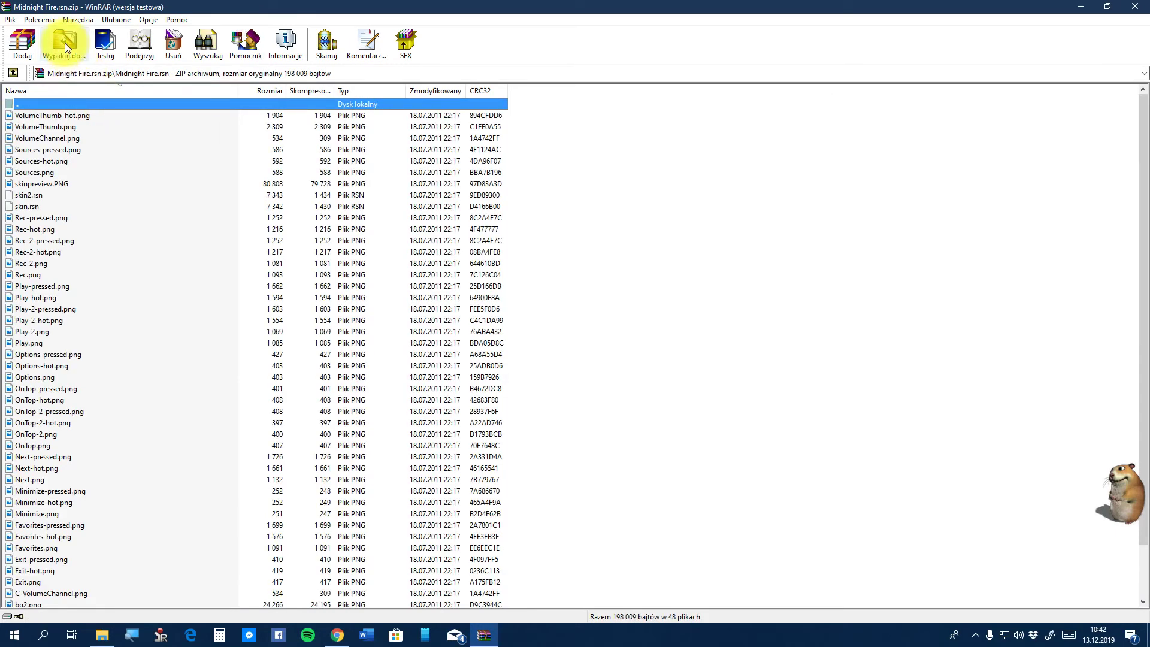
pyautogui.doubleClick(106, 103)
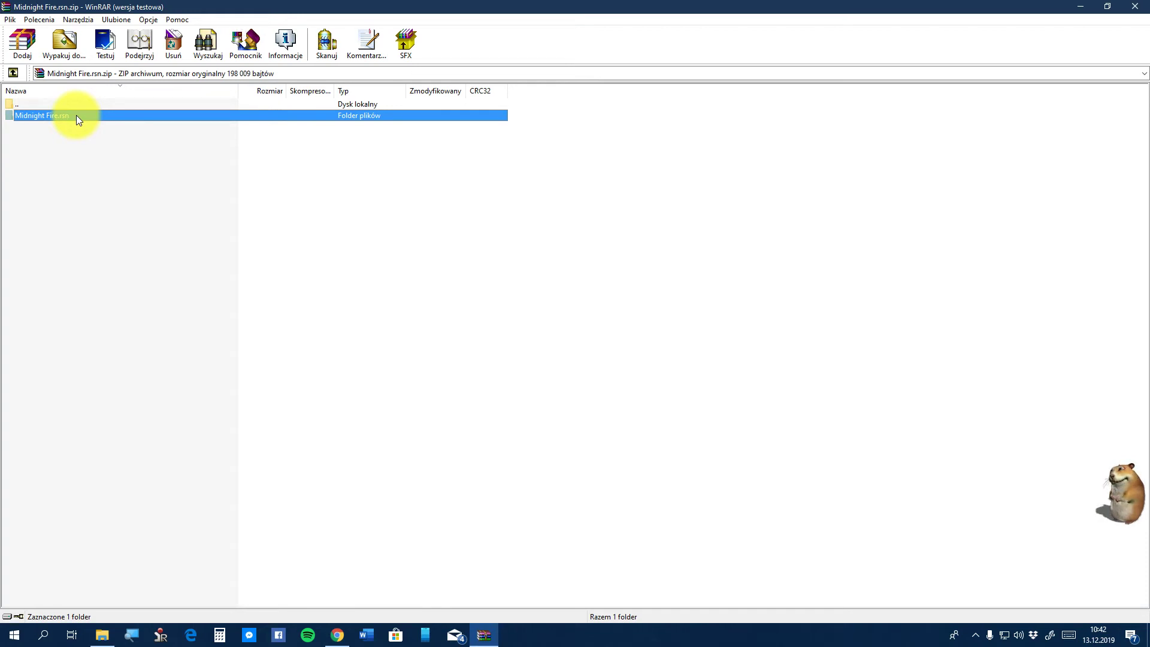
# Extract the Midnight Fire.rsn skin files to Pulpit > Midnight.rsn with Wypakuj do..., then close WinRAR
pyautogui.doubleClick(77, 115)
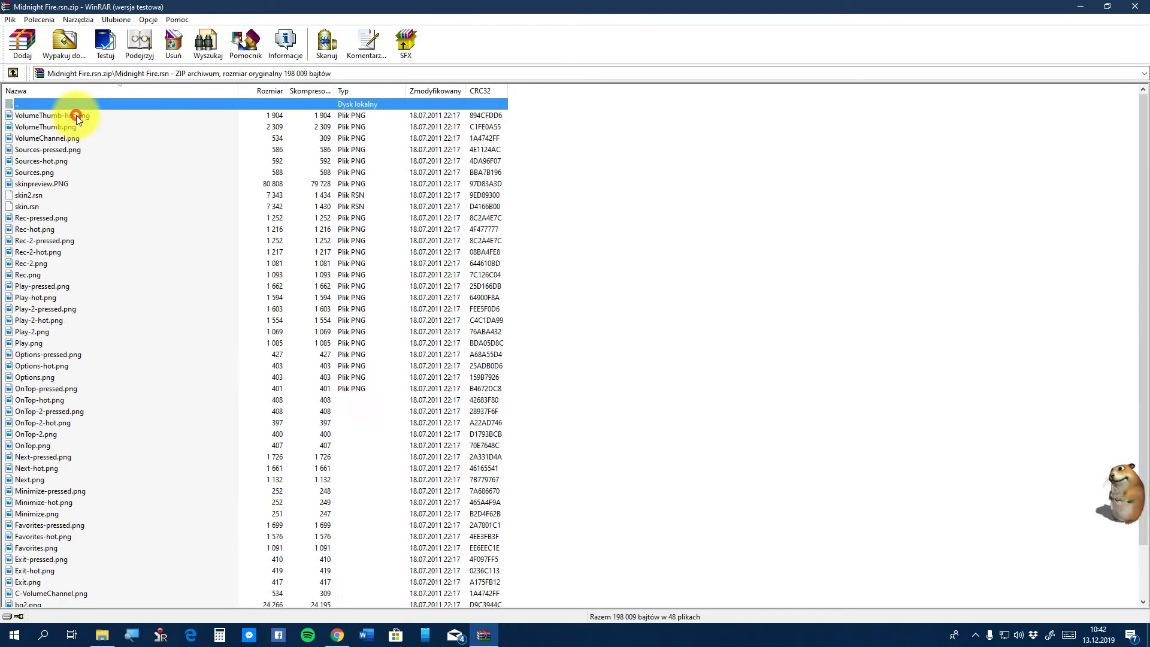
pyautogui.click(65, 45)
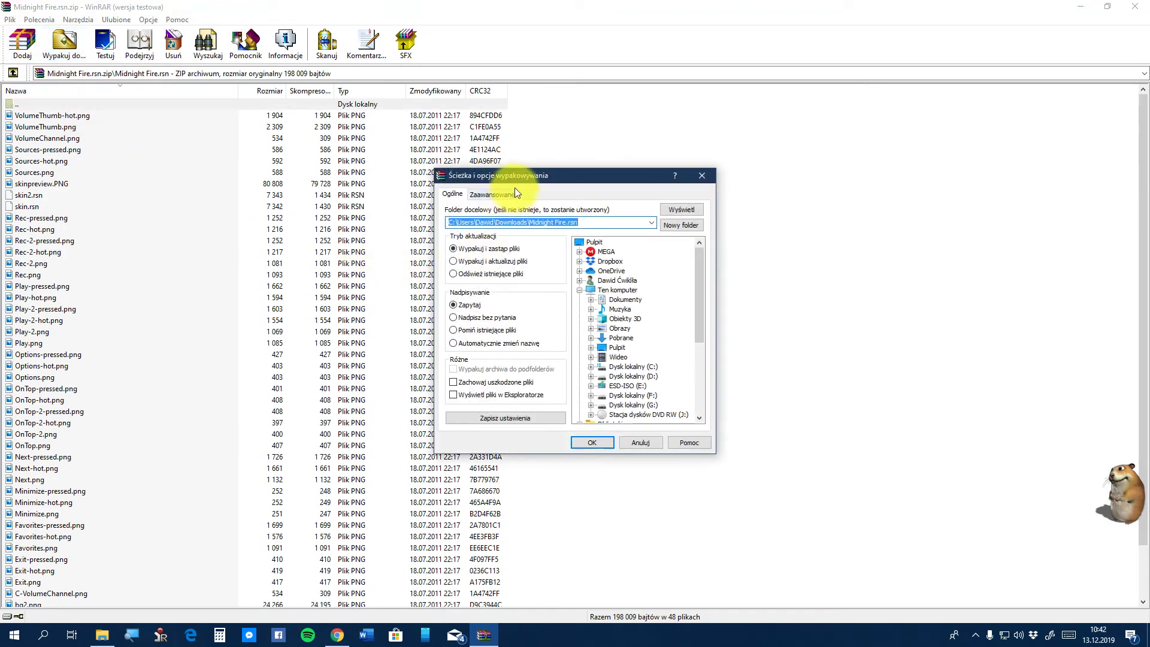
pyautogui.click(594, 242)
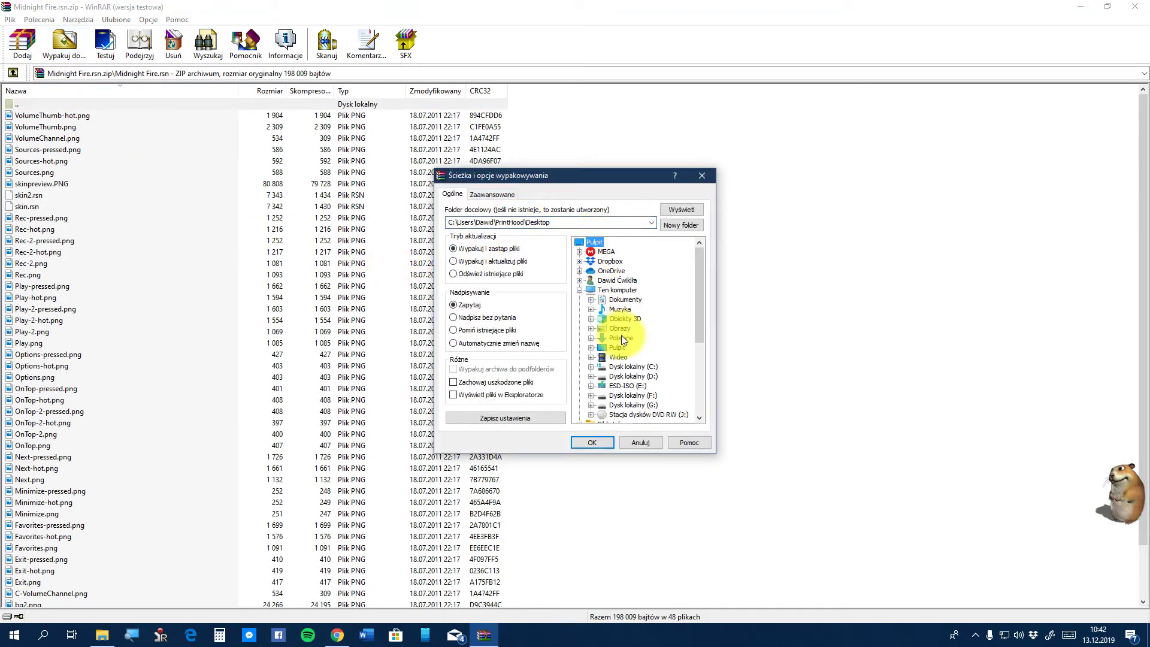
pyautogui.scroll(-5, 621, 335)
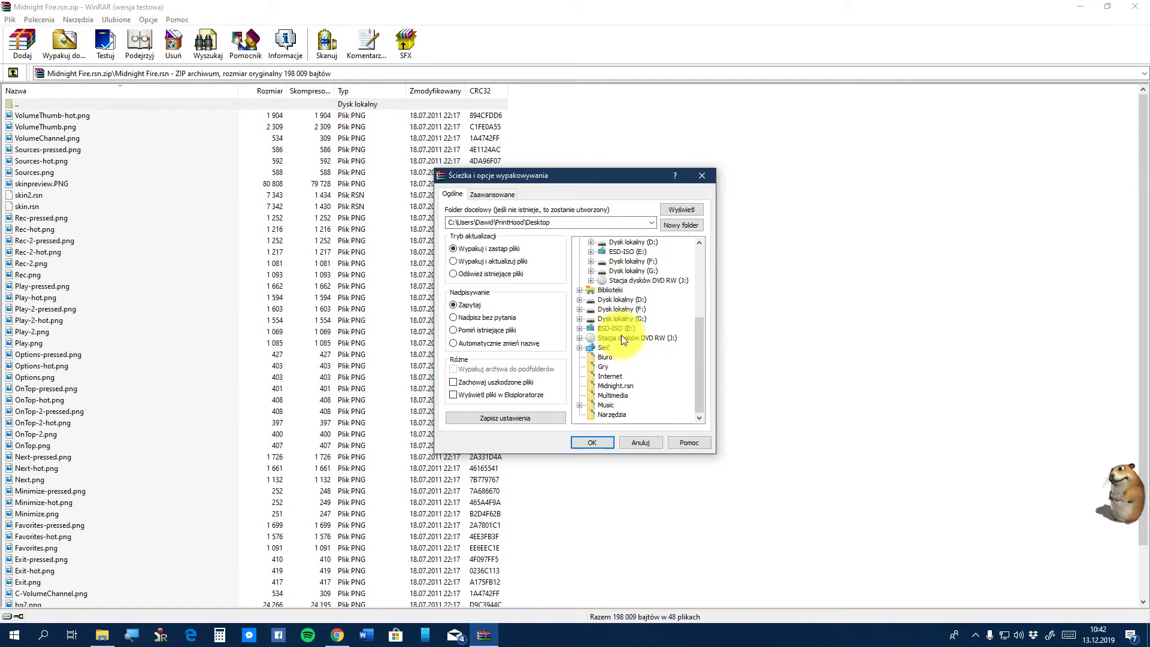
pyautogui.click(623, 384)
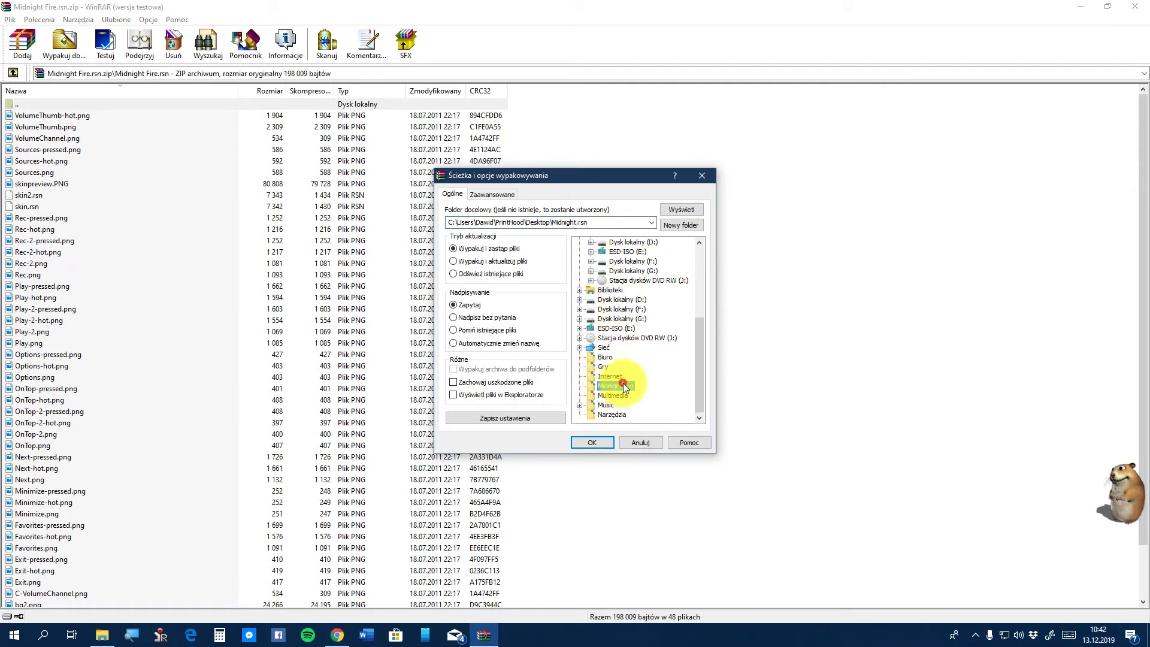
pyautogui.click(585, 441)
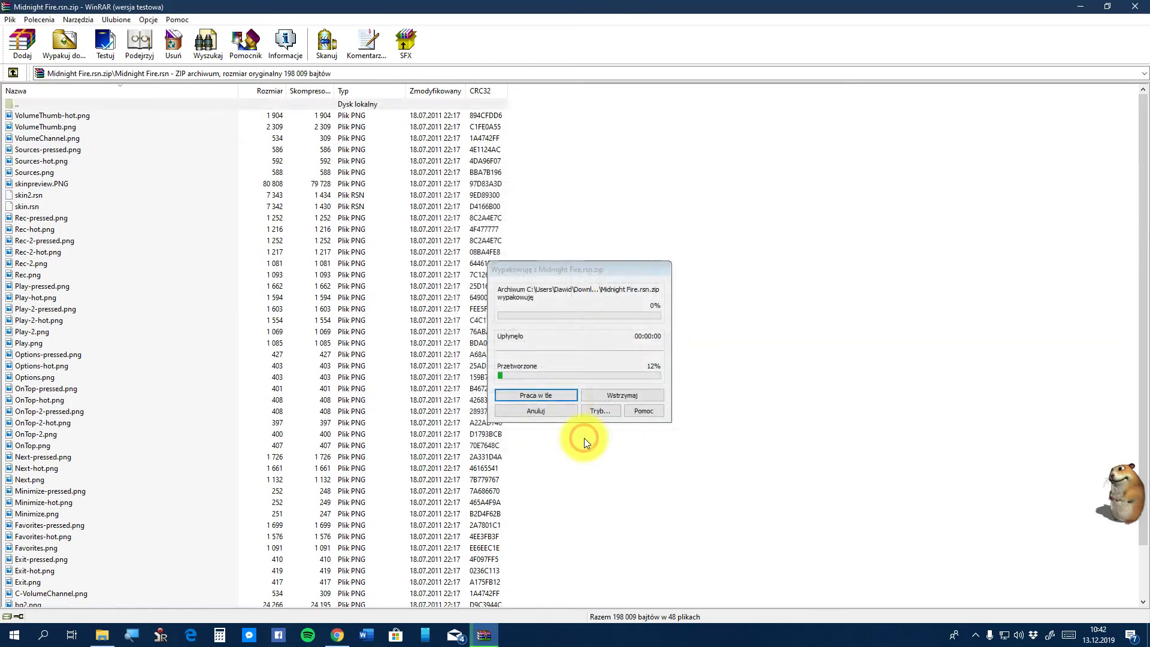
pyautogui.click(1134, 7)
# Close the Downloads window, cut the desktop Midnight.rsn folder with Wytnij, and open Ten komputer
pyautogui.click(1133, 7)
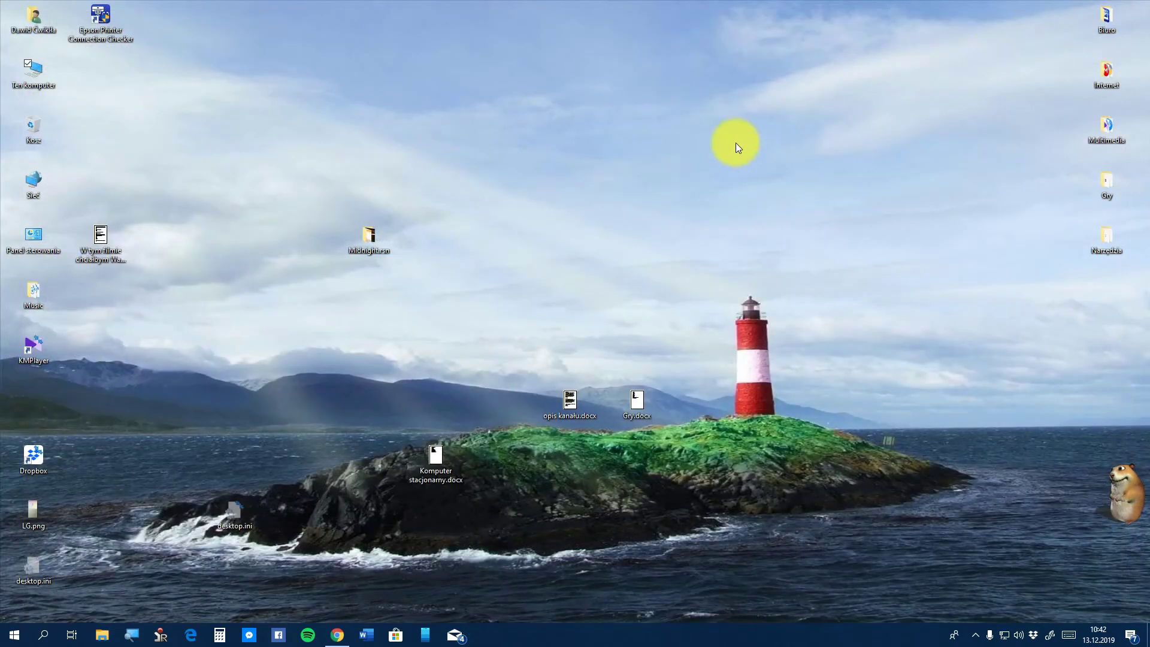
pyautogui.click(359, 254)
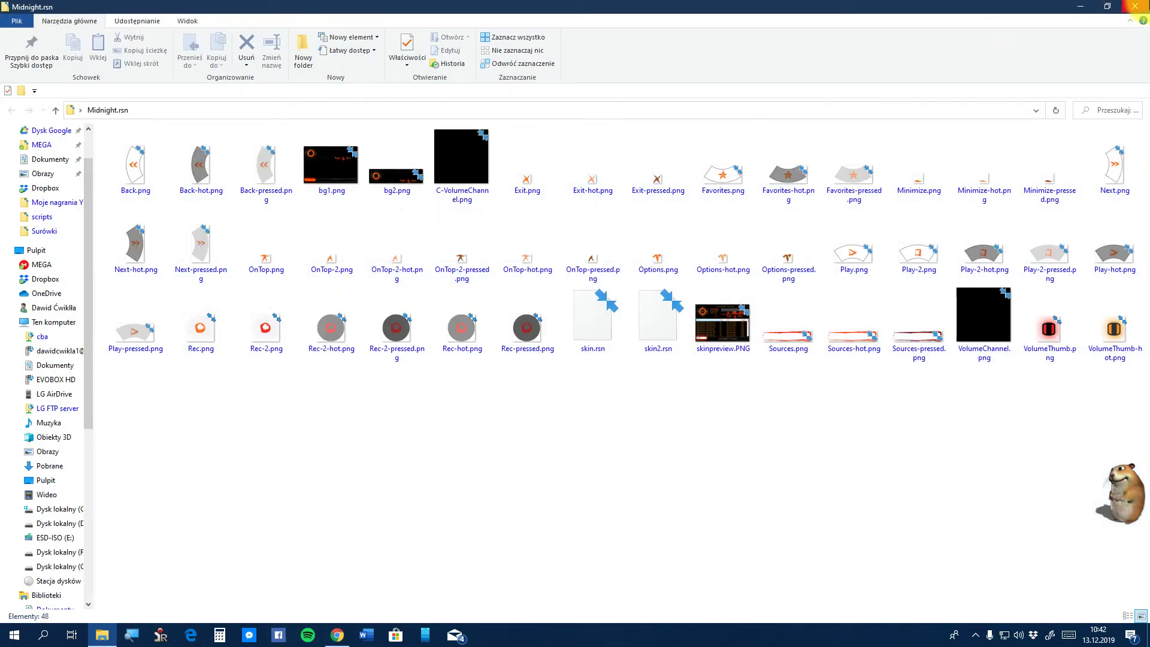
pyautogui.click(1135, 6)
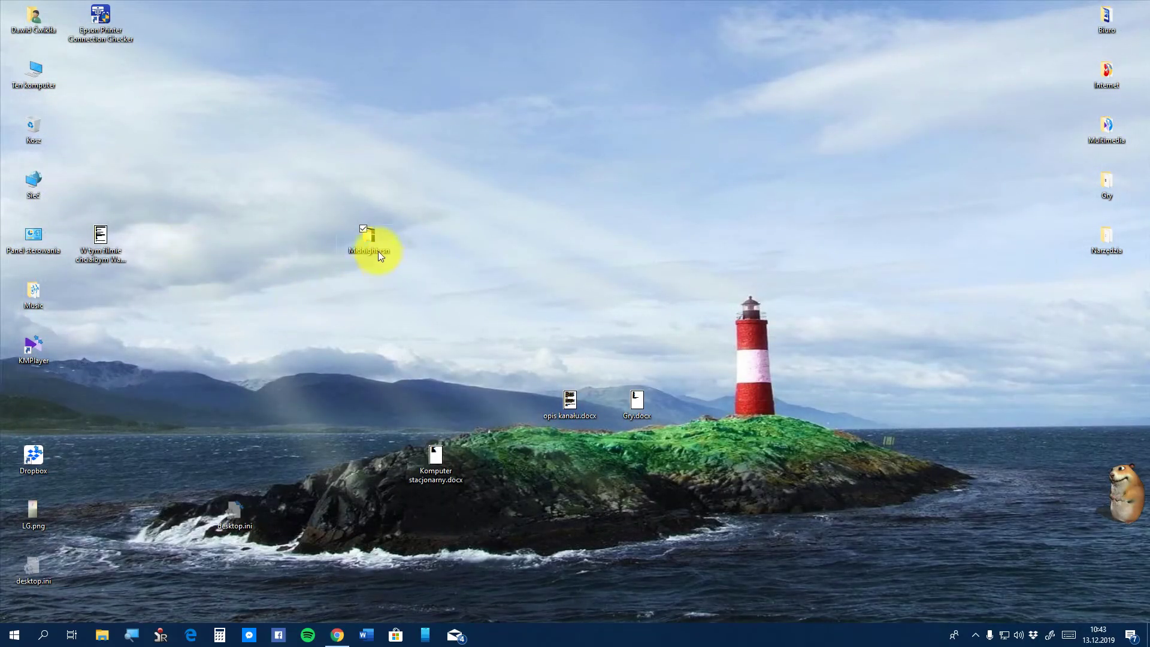
pyautogui.doubleClick(369, 232)
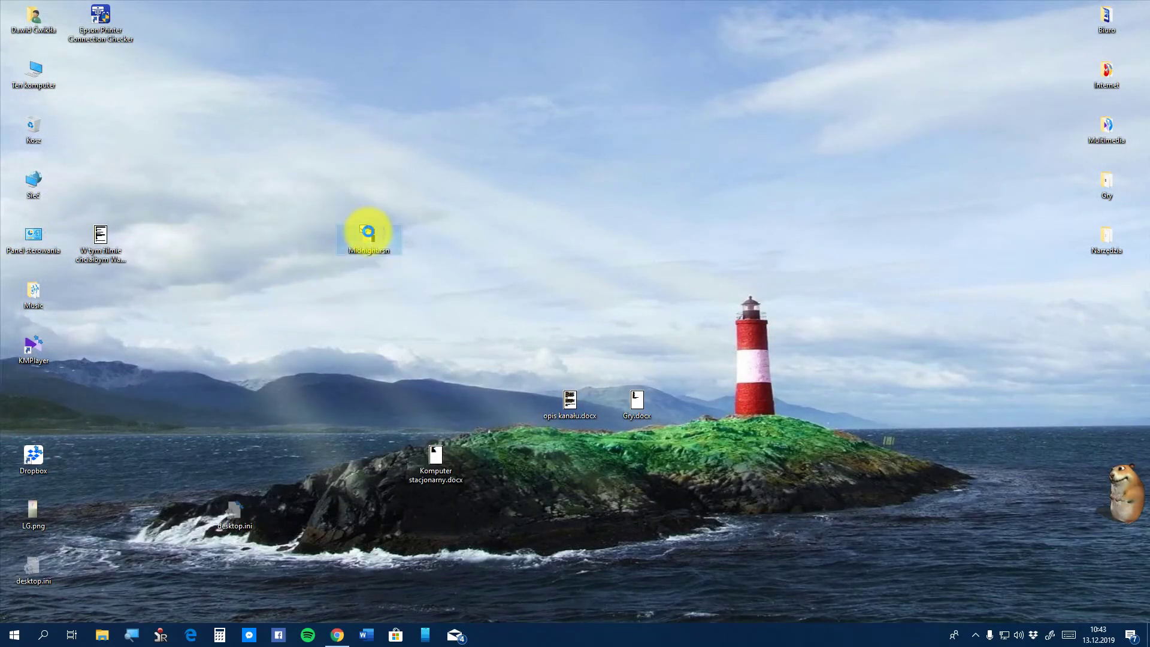
pyautogui.rightClick(368, 226)
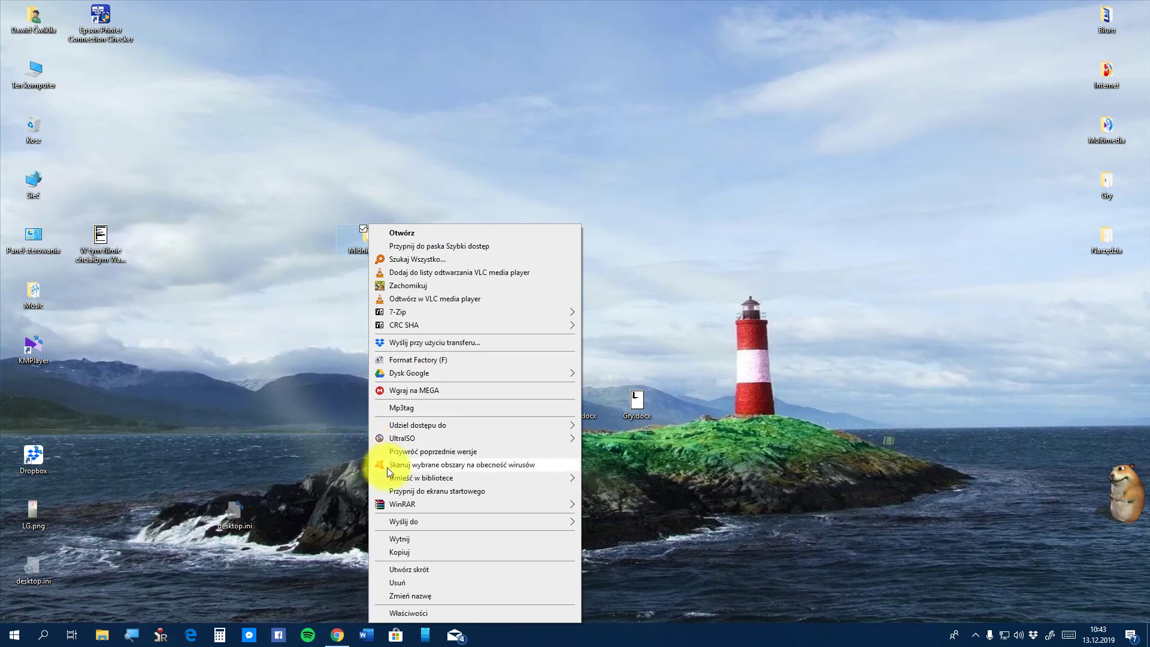
pyautogui.click(422, 538)
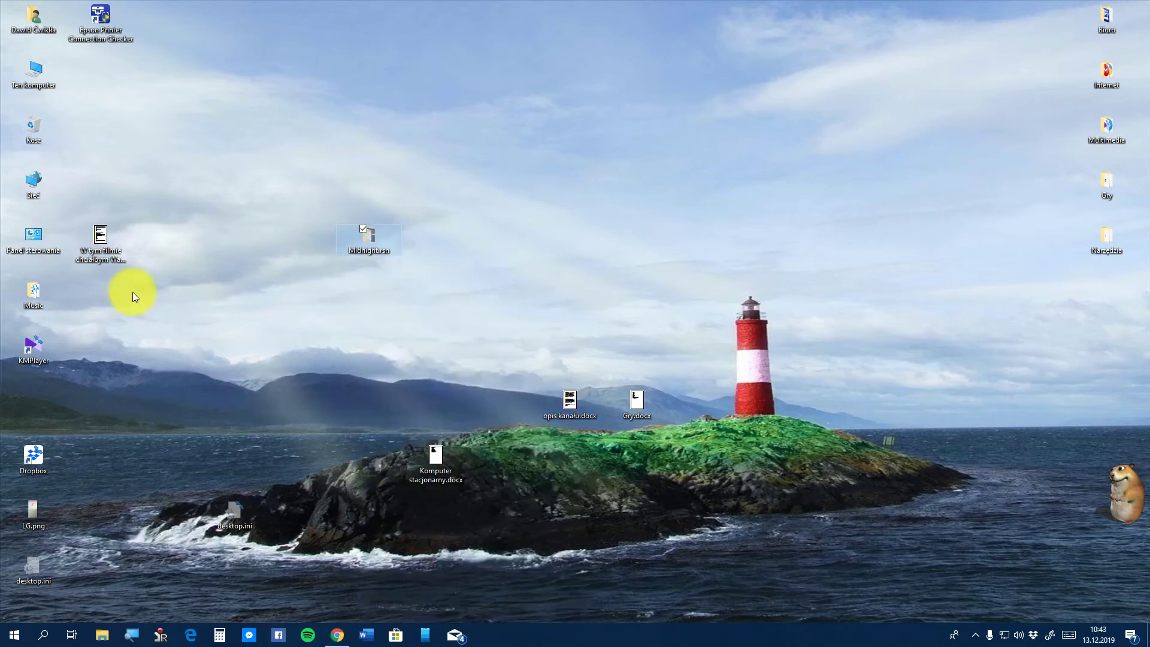
pyautogui.doubleClick(34, 77)
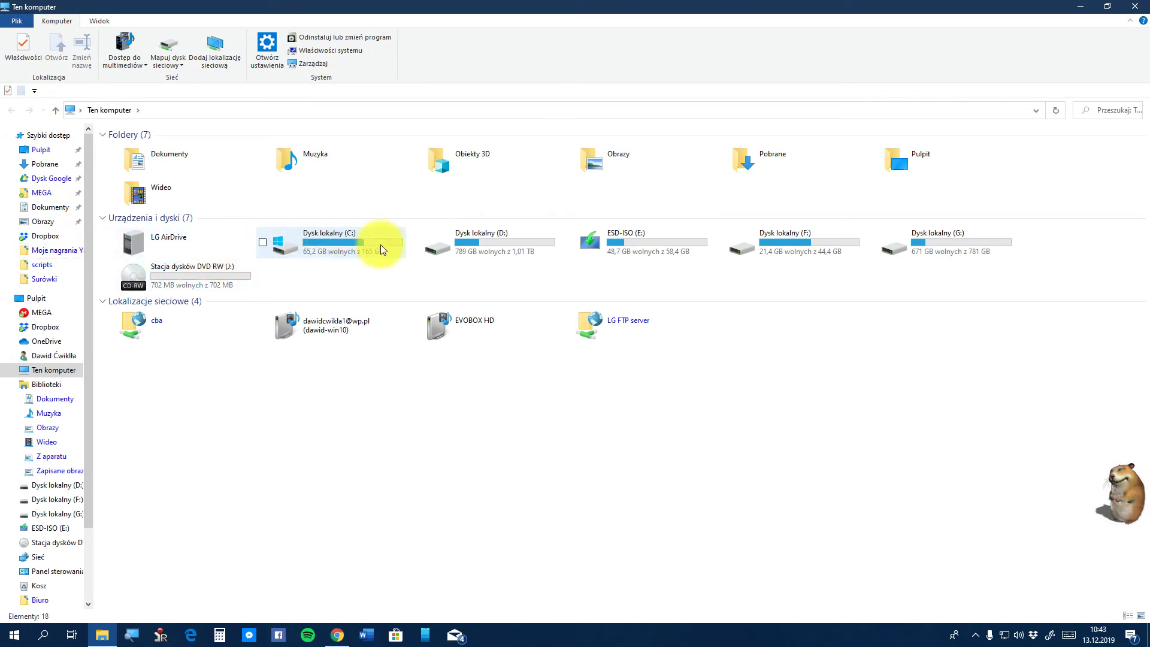
# Browse to C: > Pliki programów (x86) > RadioSure > Skins
pyautogui.doubleClick(380, 246)
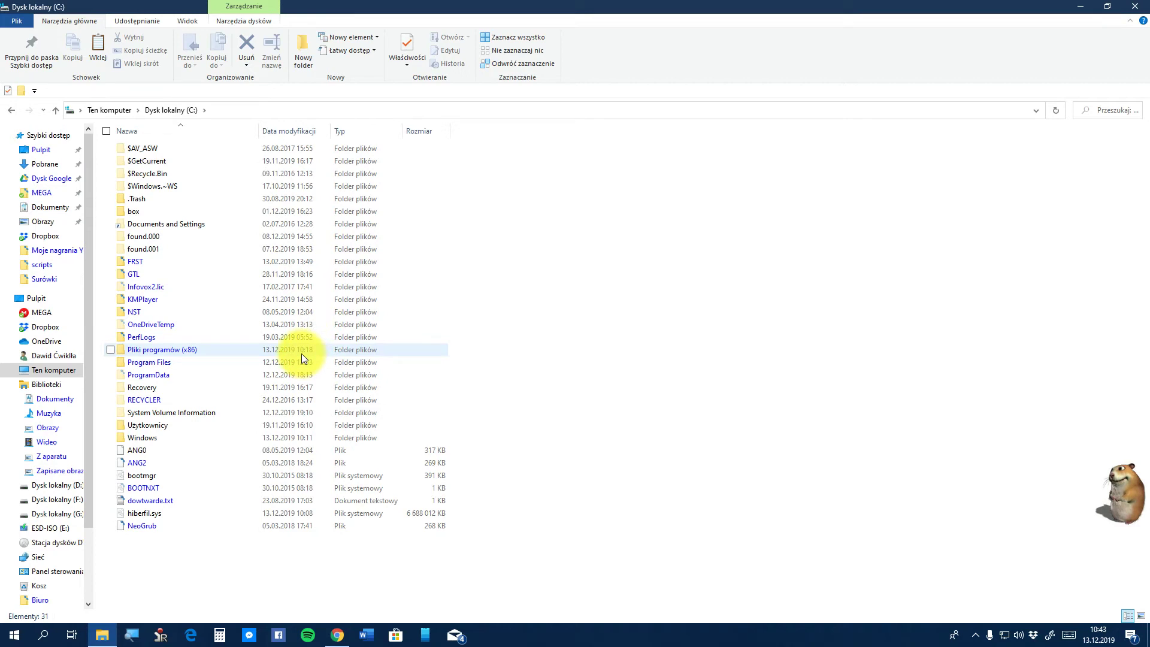
pyautogui.doubleClick(301, 354)
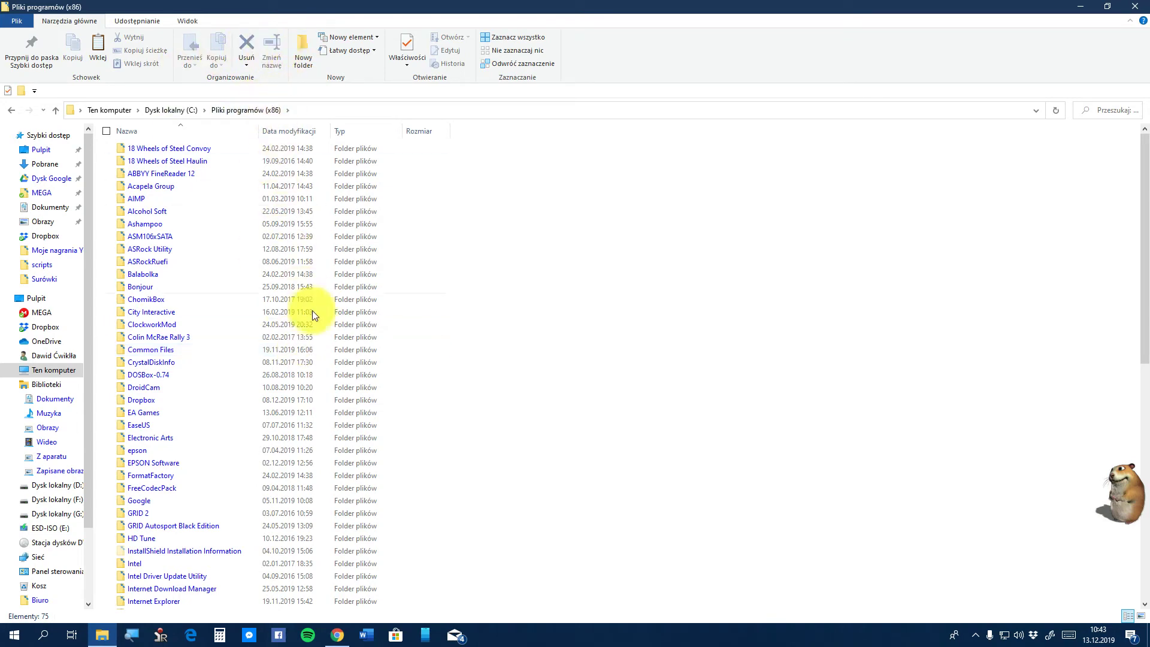
pyautogui.scroll(-4, 340, 424)
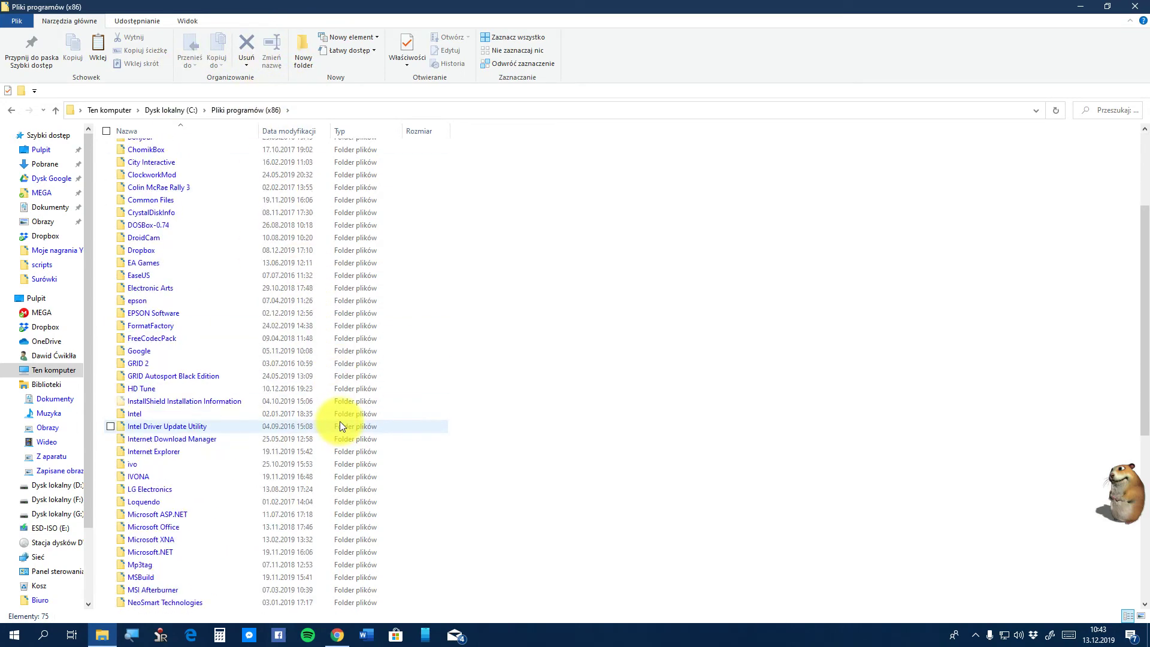
pyautogui.scroll(-3, 340, 422)
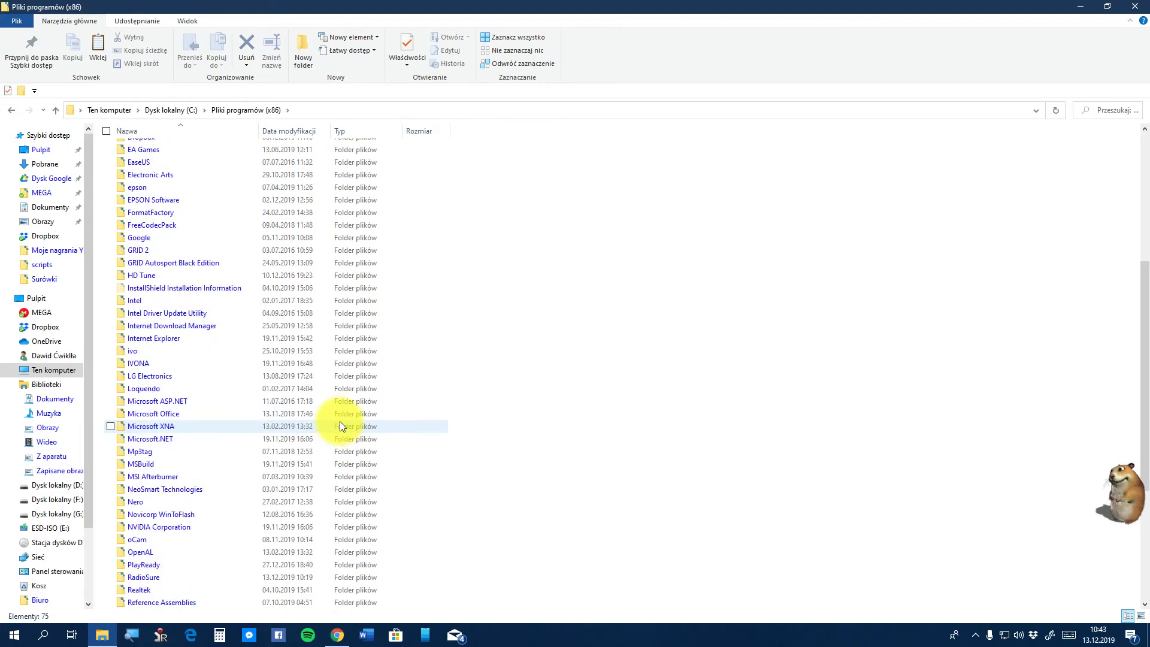
pyautogui.scroll(-1, 262, 548)
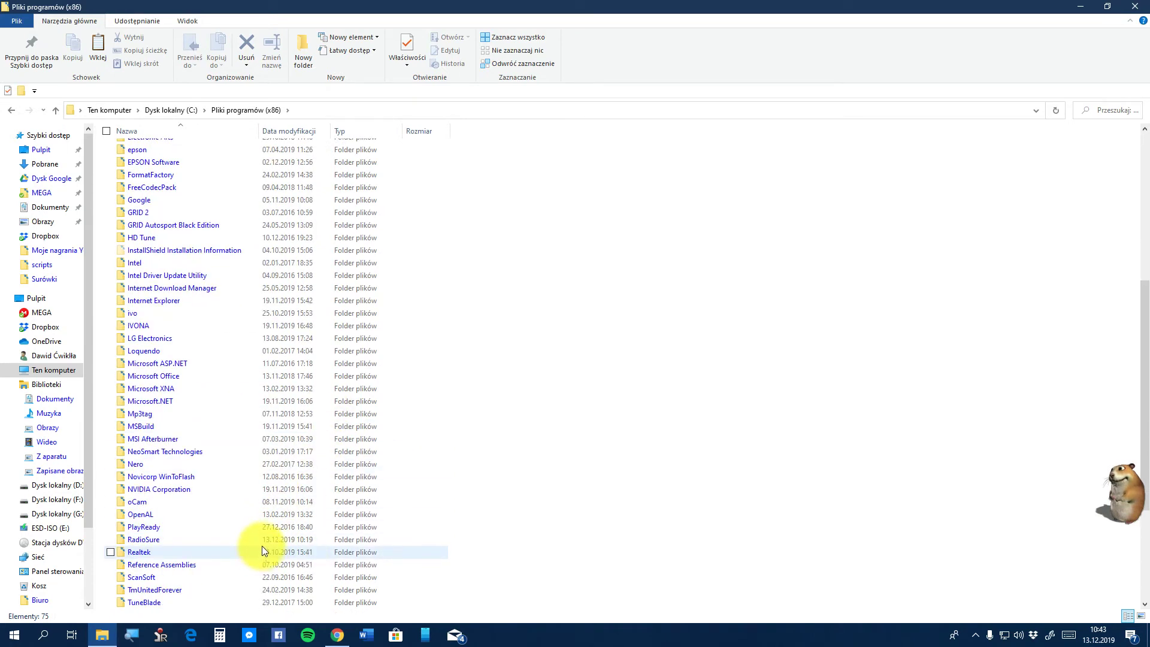
pyautogui.doubleClick(253, 536)
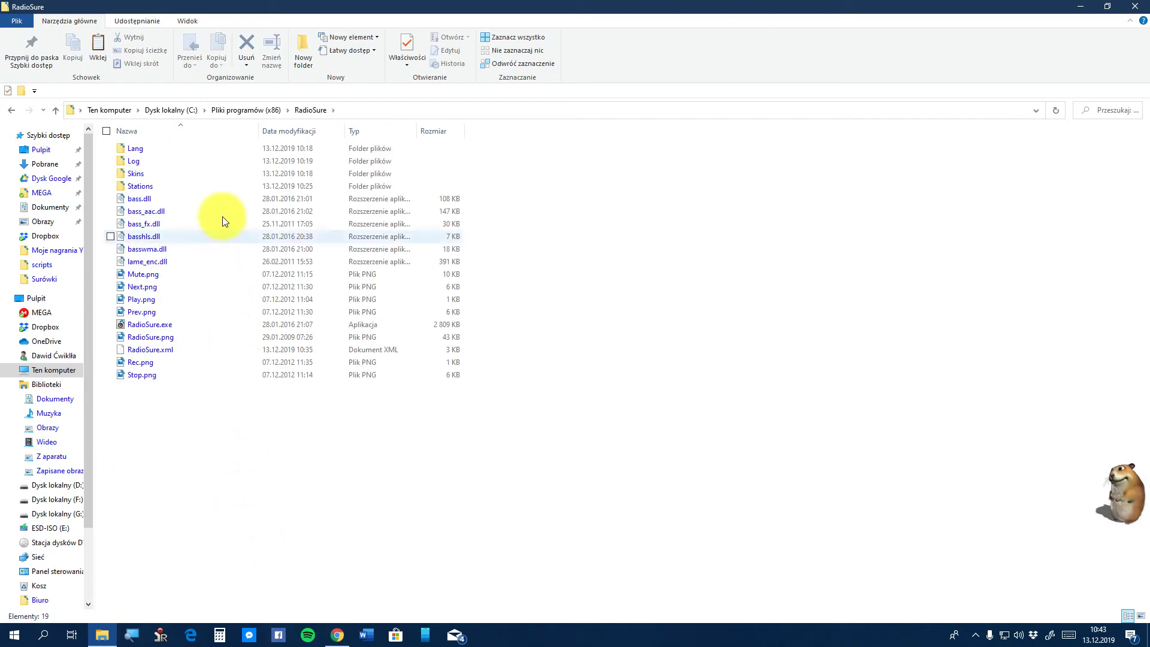
pyautogui.doubleClick(253, 172)
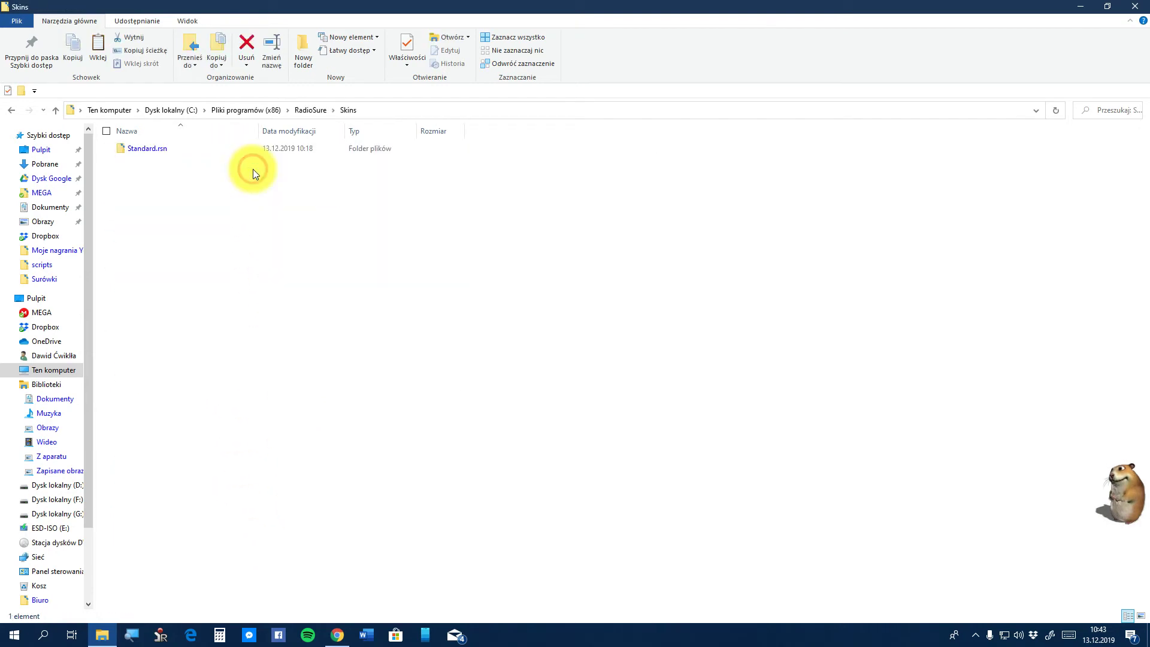
# Paste Midnight.rsn into Skins, granting administrator permission with Kontynuuj, then close Explorer
pyautogui.rightClick(245, 296)
pyautogui.click(294, 382)
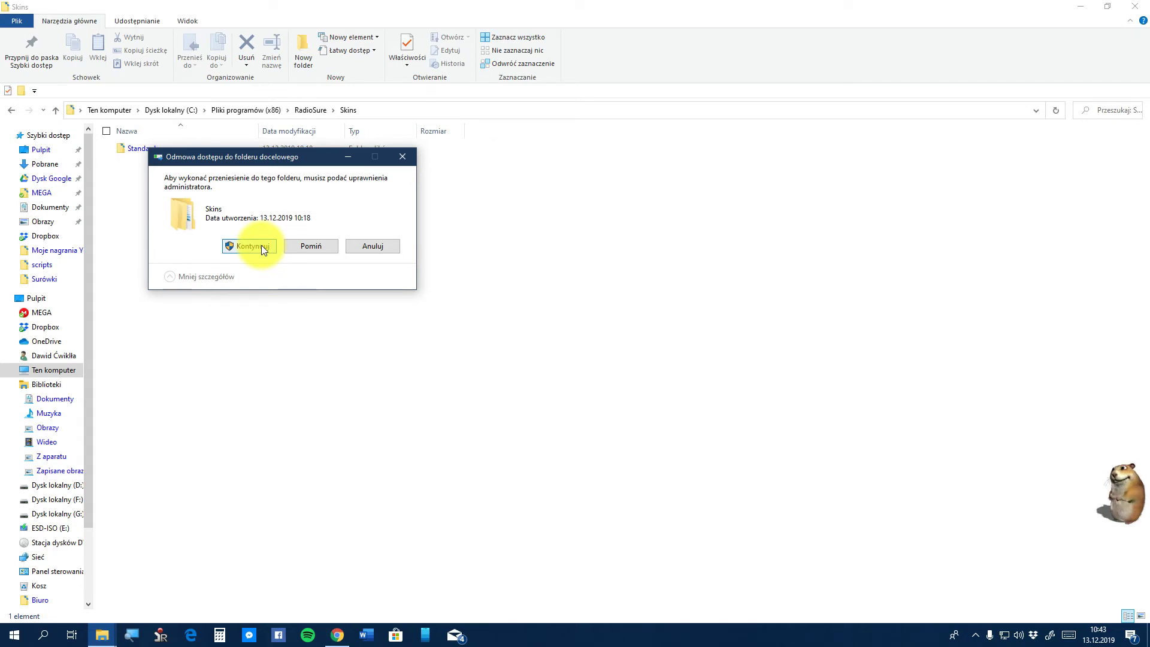
pyautogui.click(252, 246)
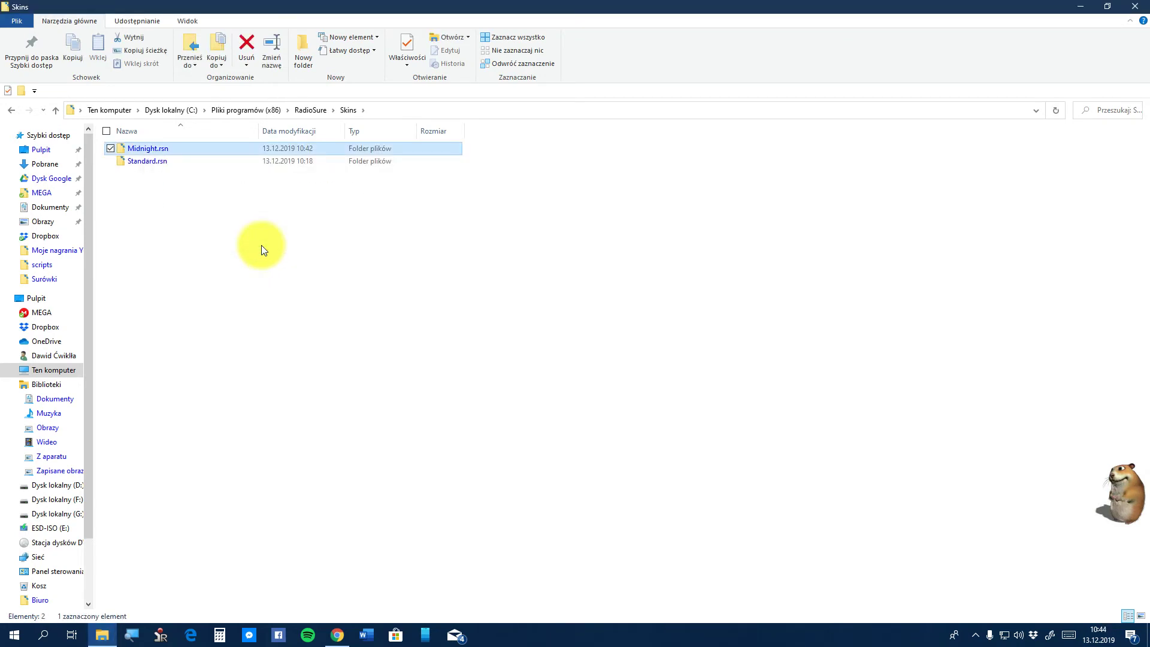
pyautogui.click(261, 249)
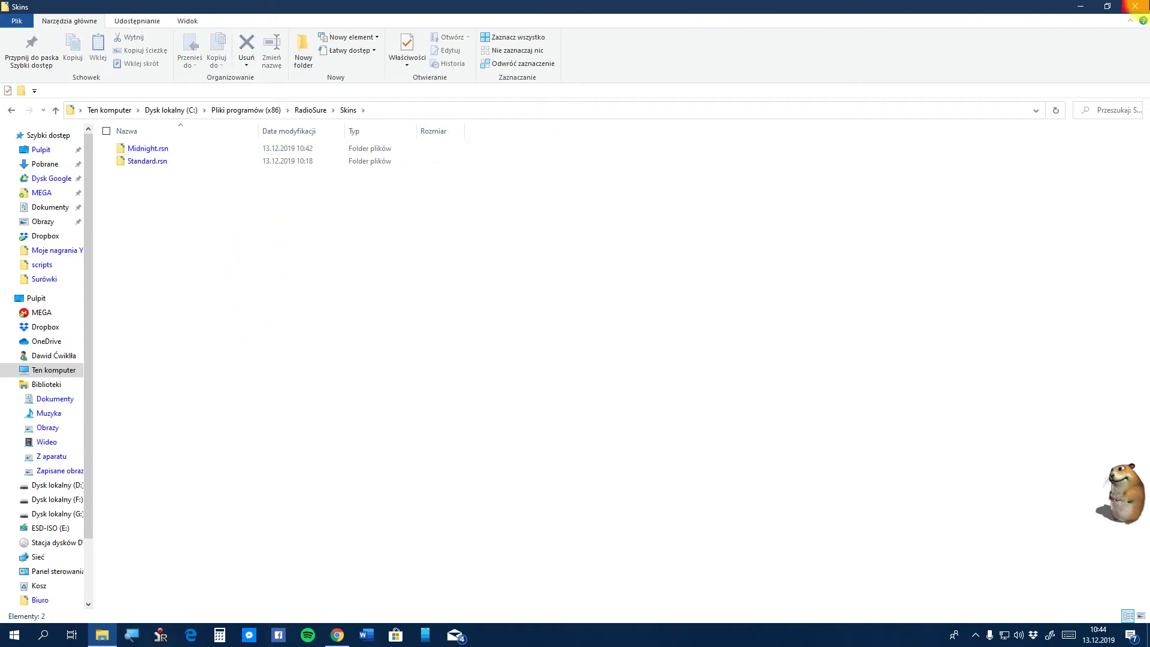
pyautogui.click(1135, 6)
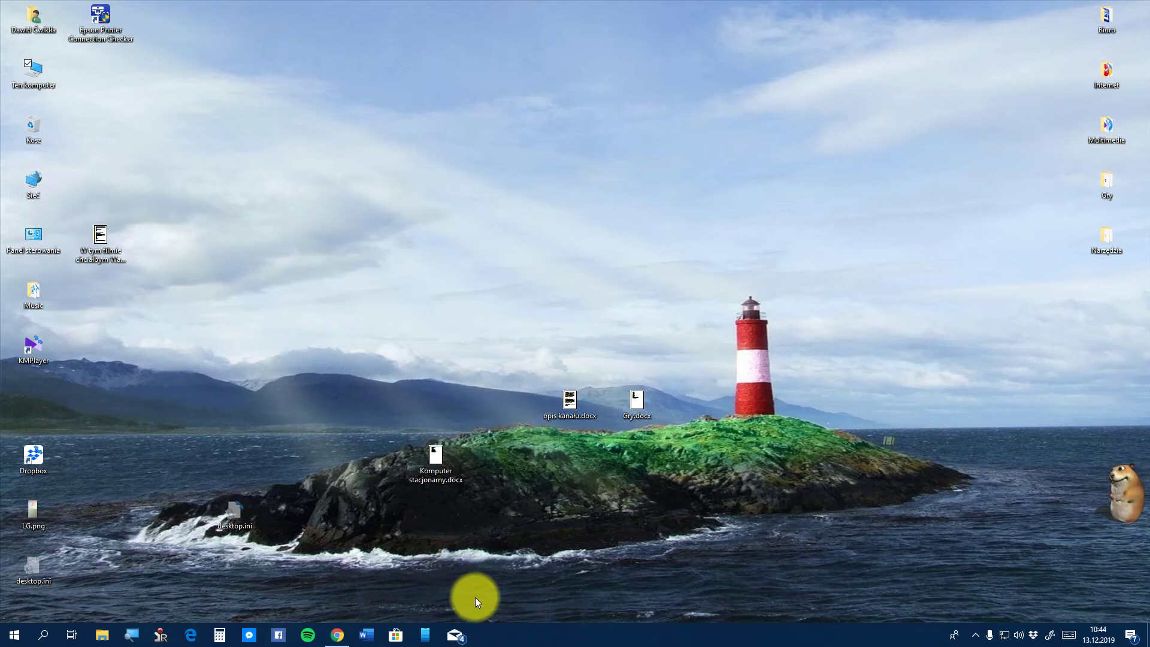
# Launch RadioSure from the hidden tray icons and go to its Skórki options page
pyautogui.click(971, 636)
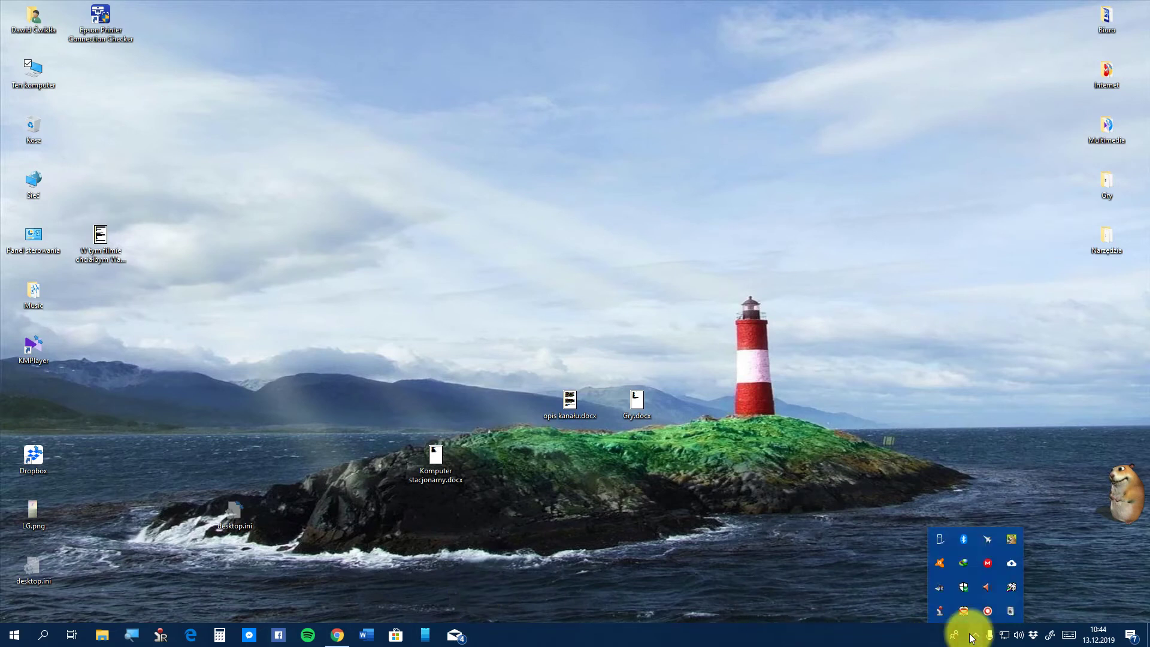
pyautogui.click(1007, 620)
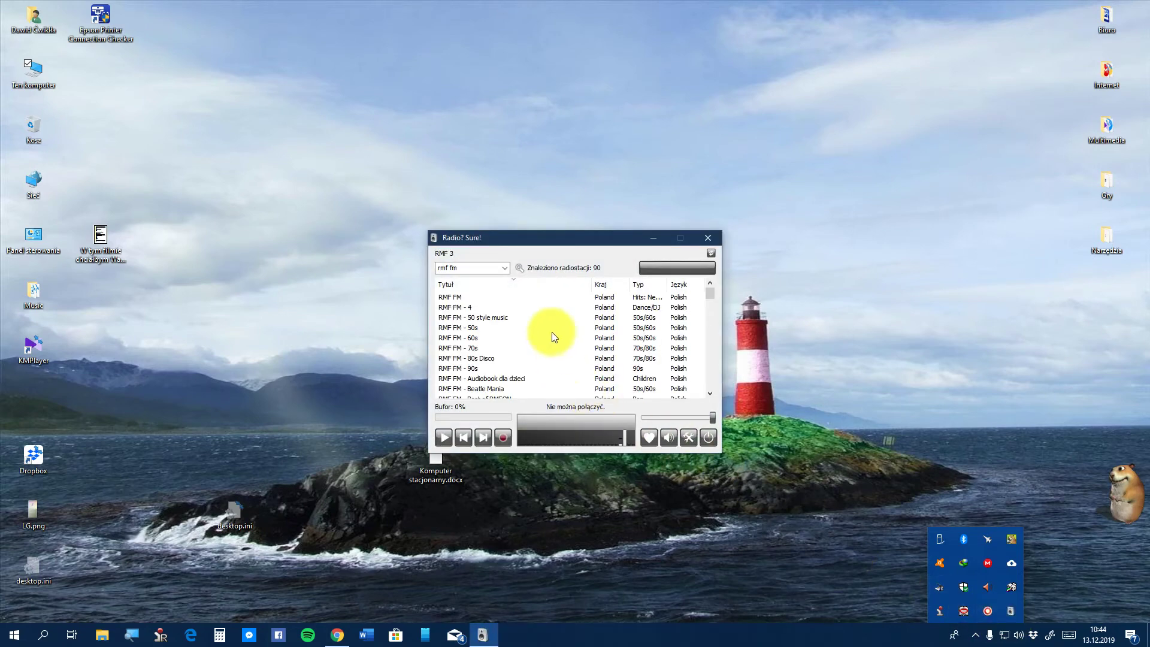
pyautogui.click(686, 439)
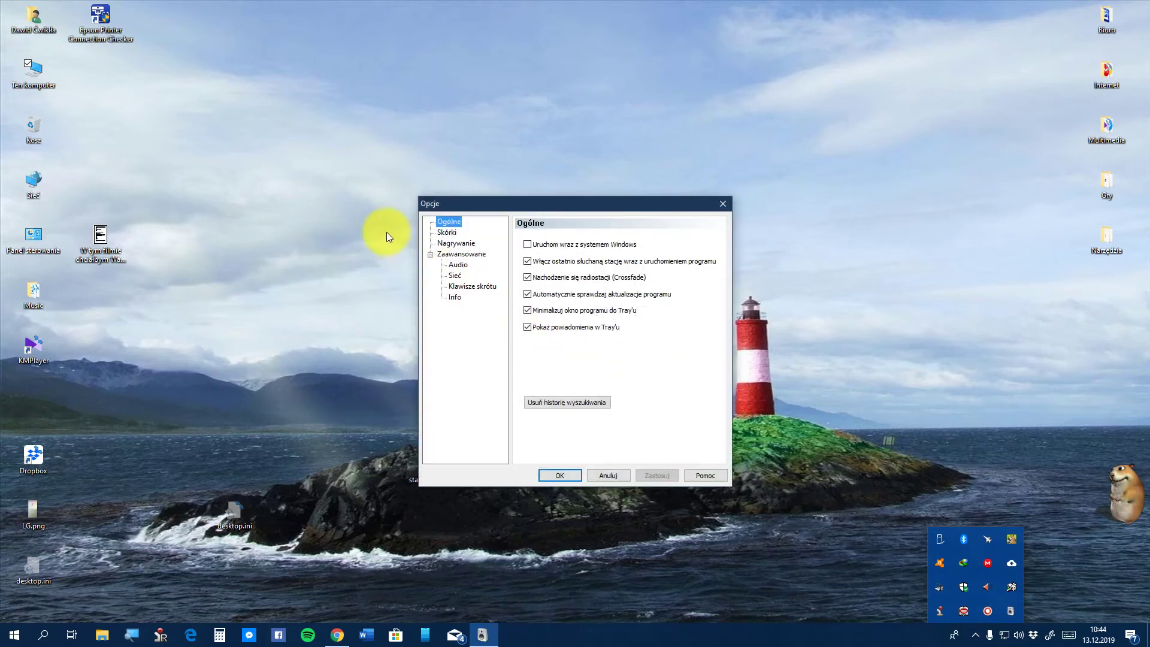
pyautogui.click(447, 231)
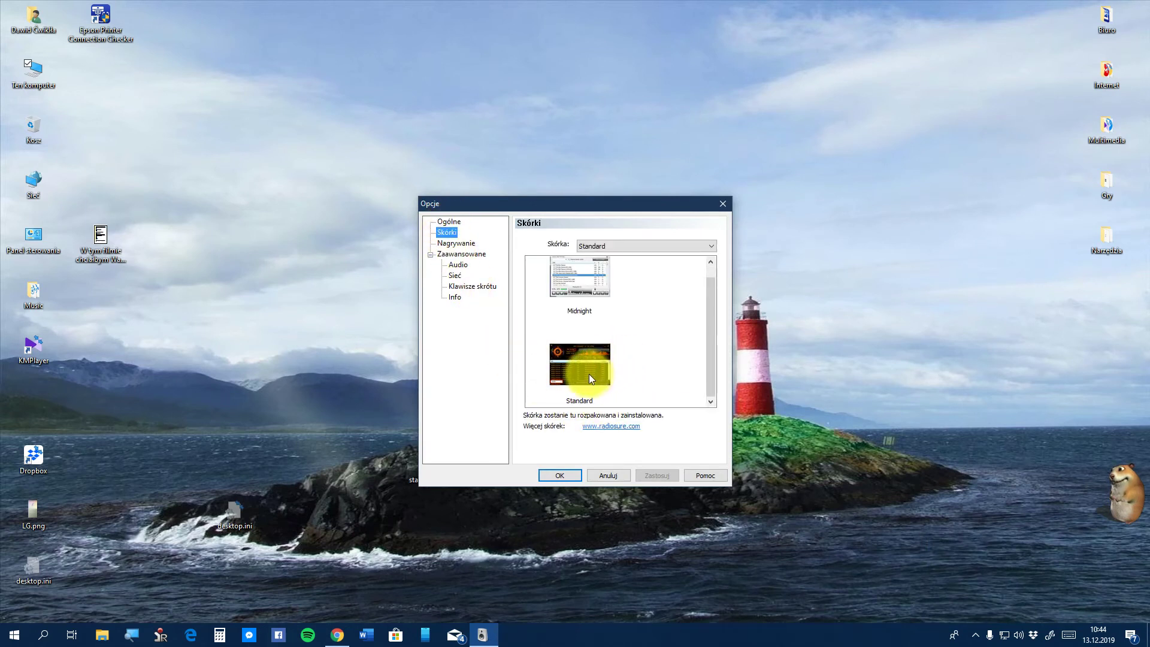
# Select the Standard skin, confirm with OK, and close the Radio? Sure! window
pyautogui.scroll(3, 590, 377)
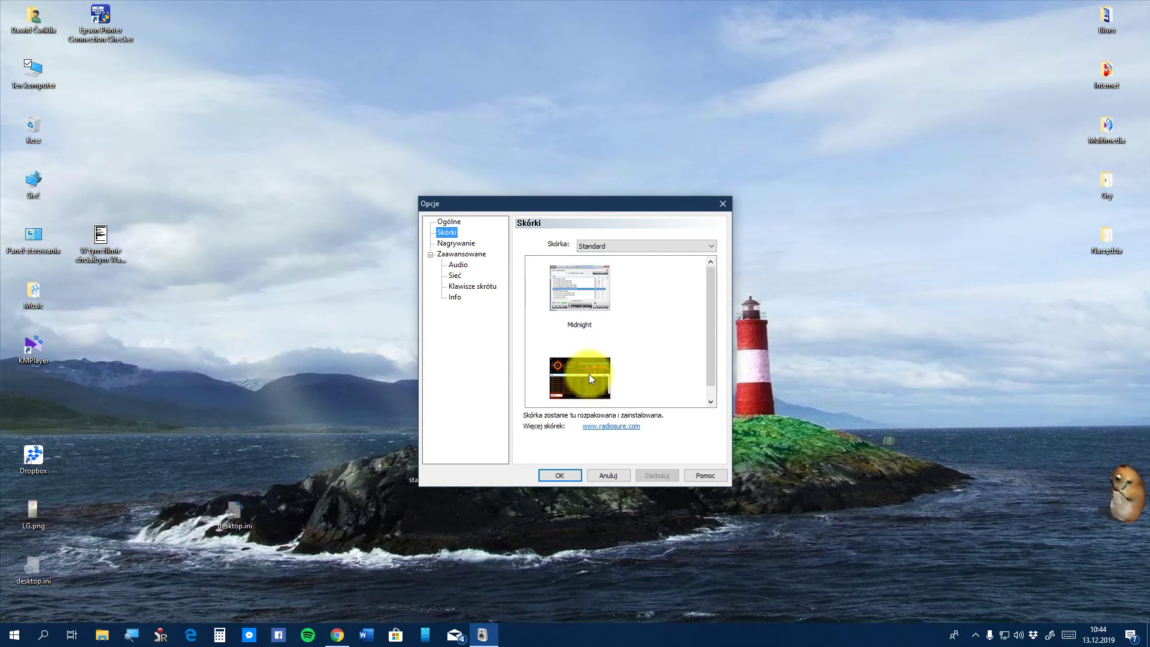
pyautogui.scroll(-1, 588, 374)
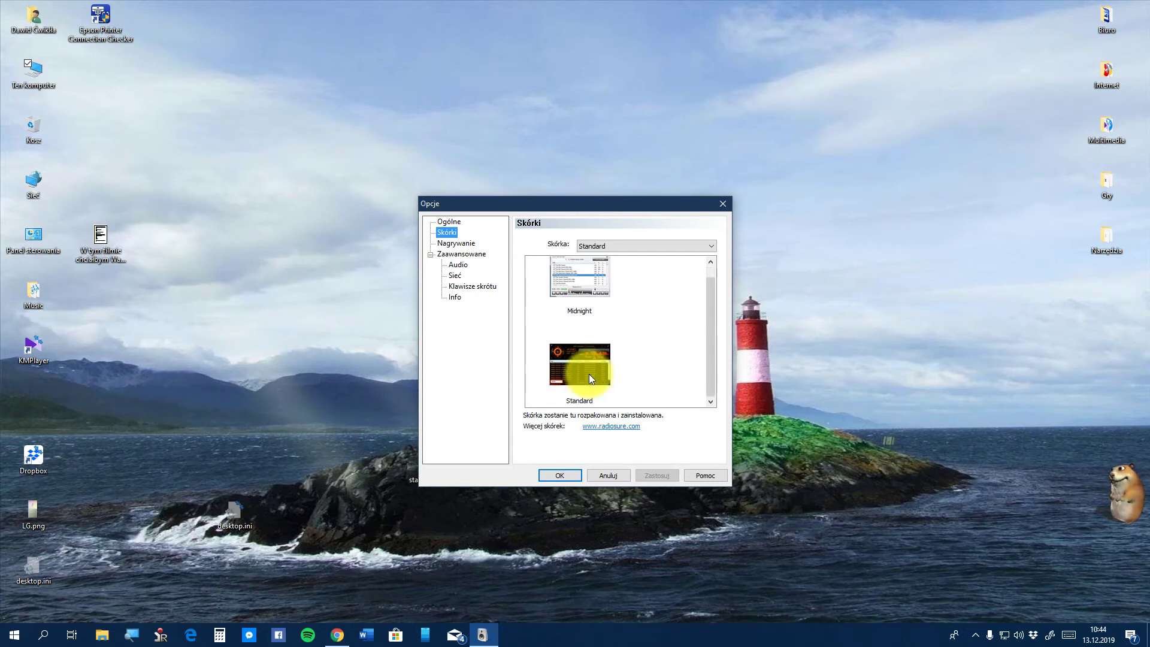
pyautogui.scroll(1, 588, 374)
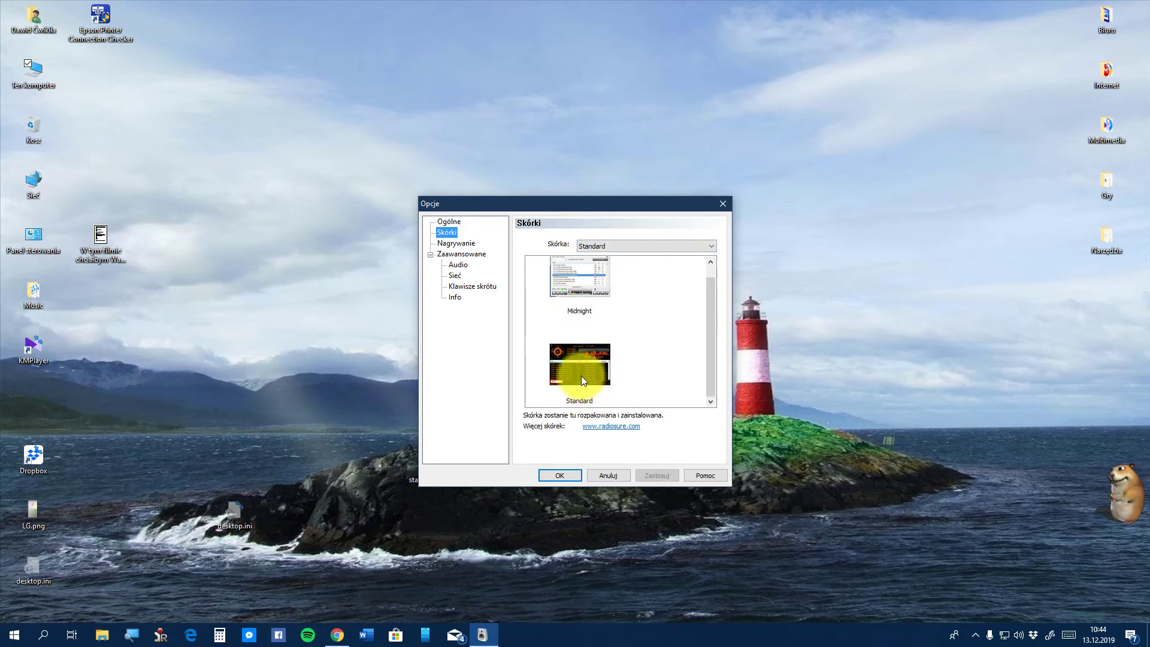
pyautogui.scroll(-1, 581, 376)
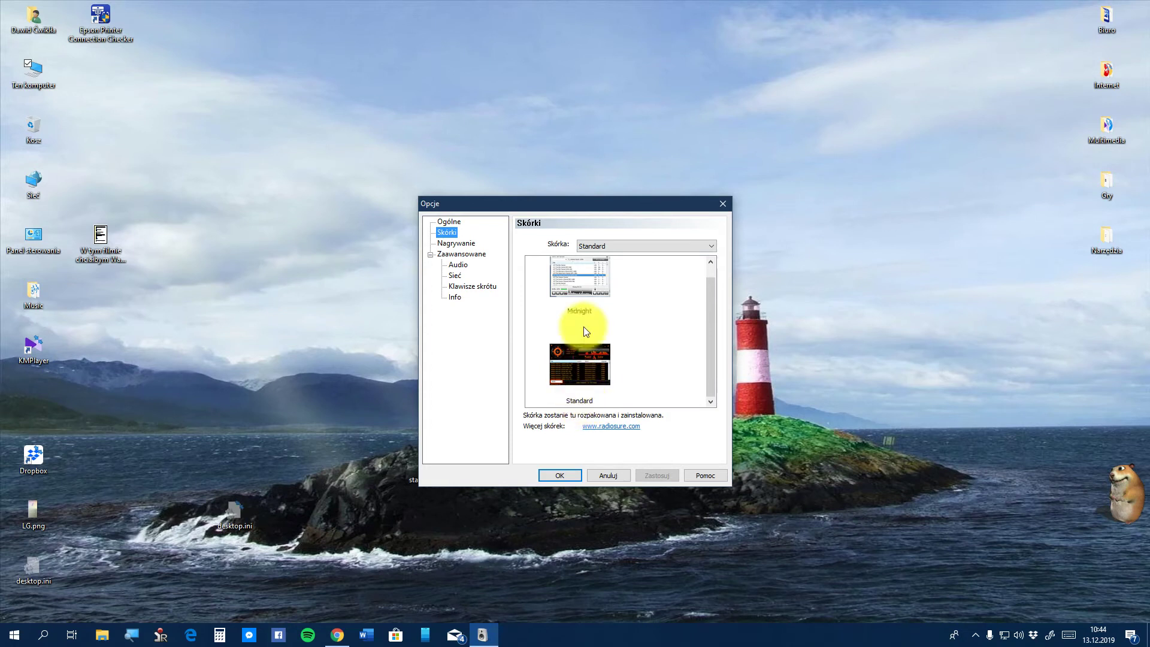
pyautogui.click(573, 371)
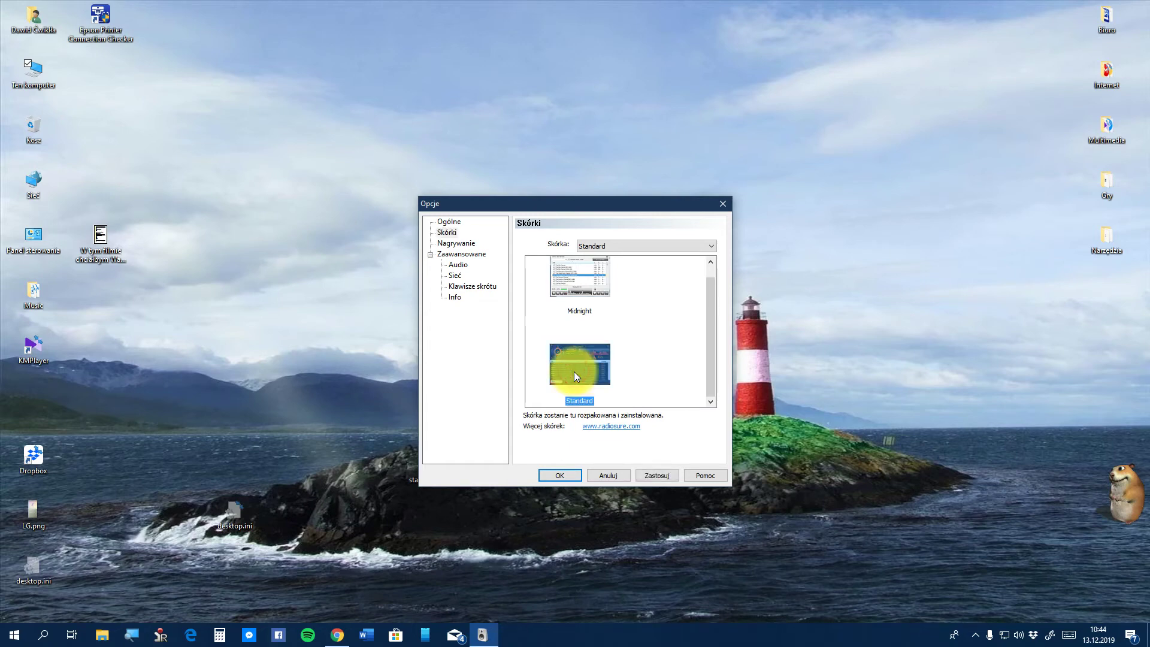
pyautogui.click(559, 473)
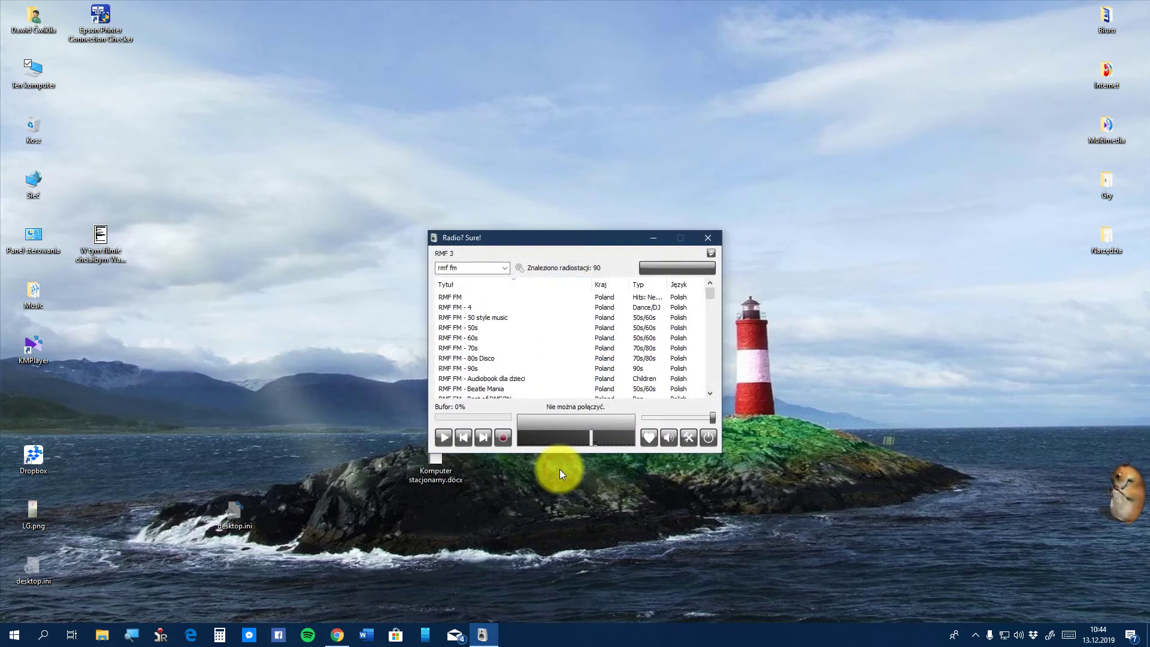
pyautogui.click(718, 237)
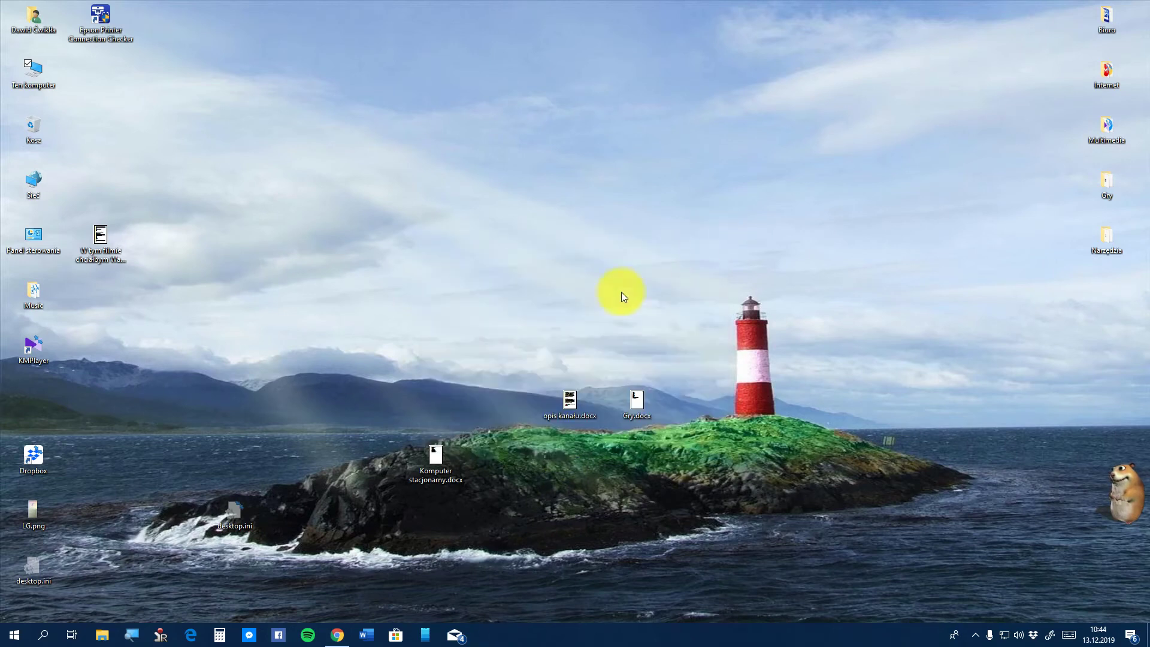
pyautogui.click(12, 634)
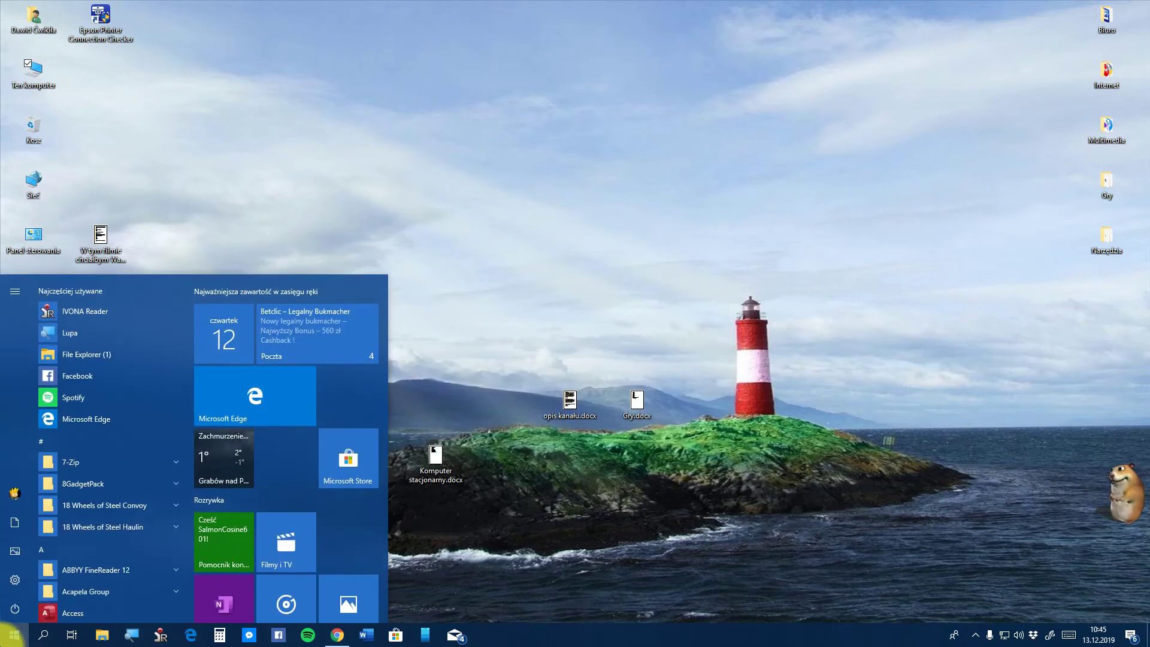
pyautogui.write('rad')
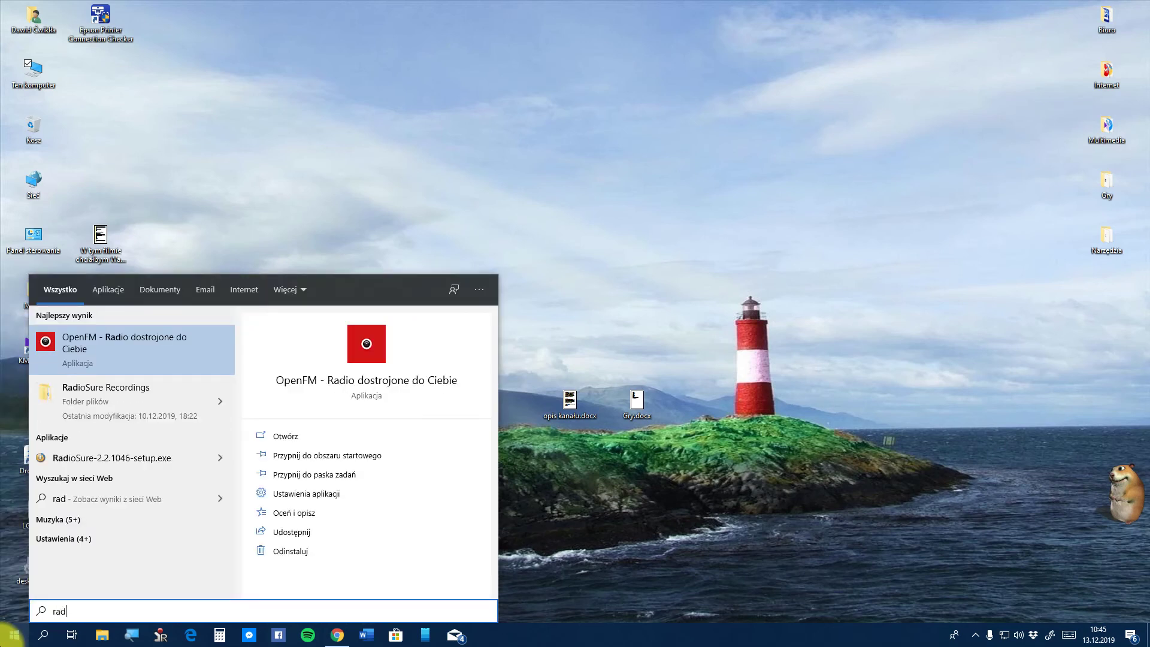
pyautogui.write('ios')
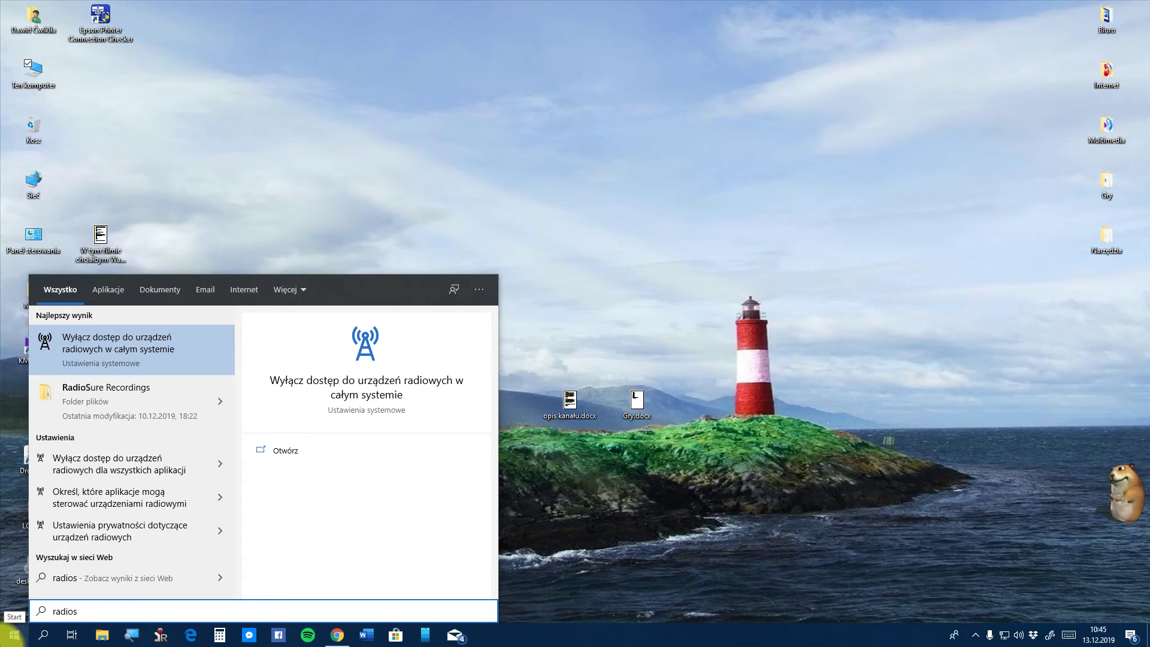
pyautogui.write('ure')
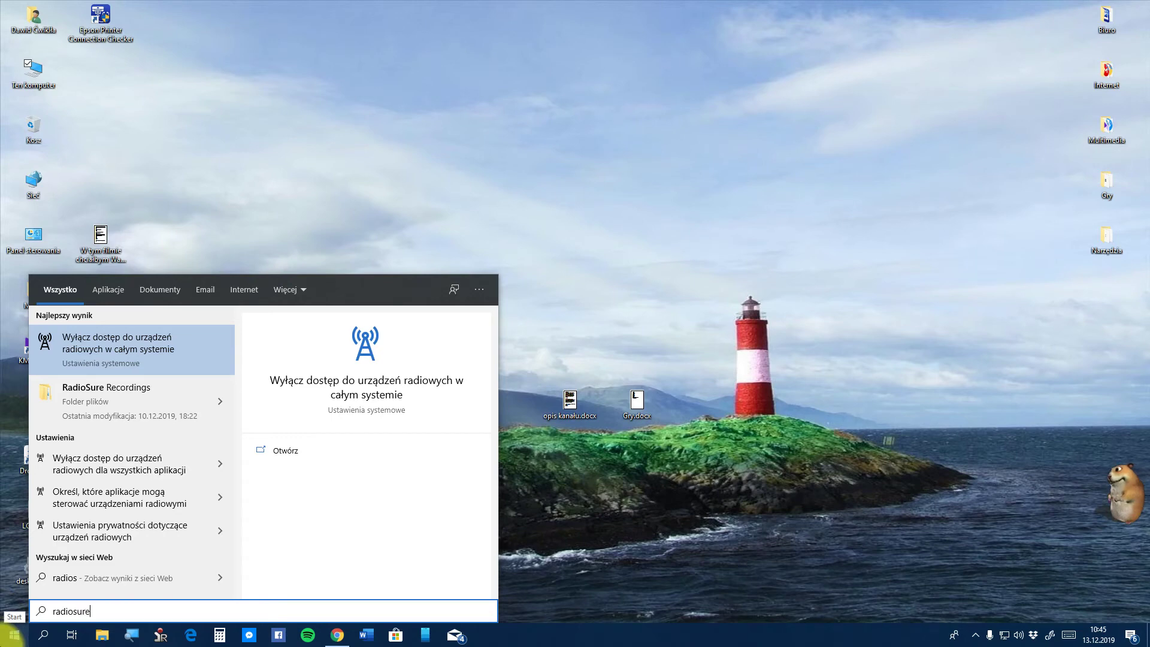
pyautogui.click(12, 635)
pyautogui.click(12, 635)
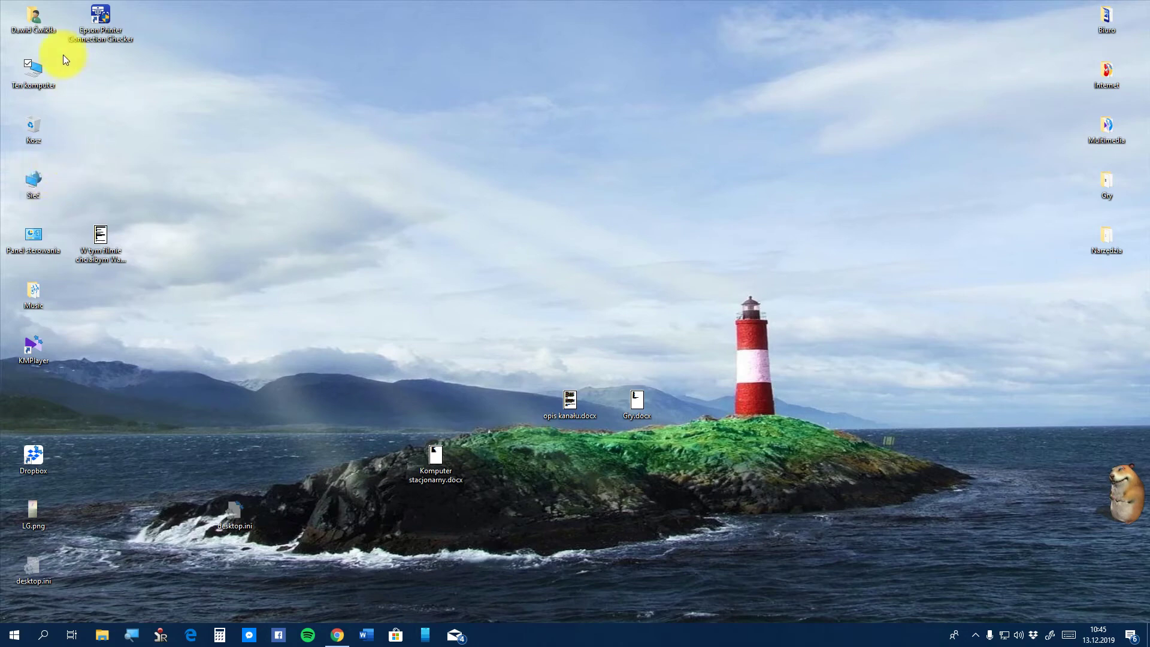
# Browse Ten komputer > Dysk lokalny (C:) > Pliki programów (x86) > RadioSure
pyautogui.doubleClick(15, 81)
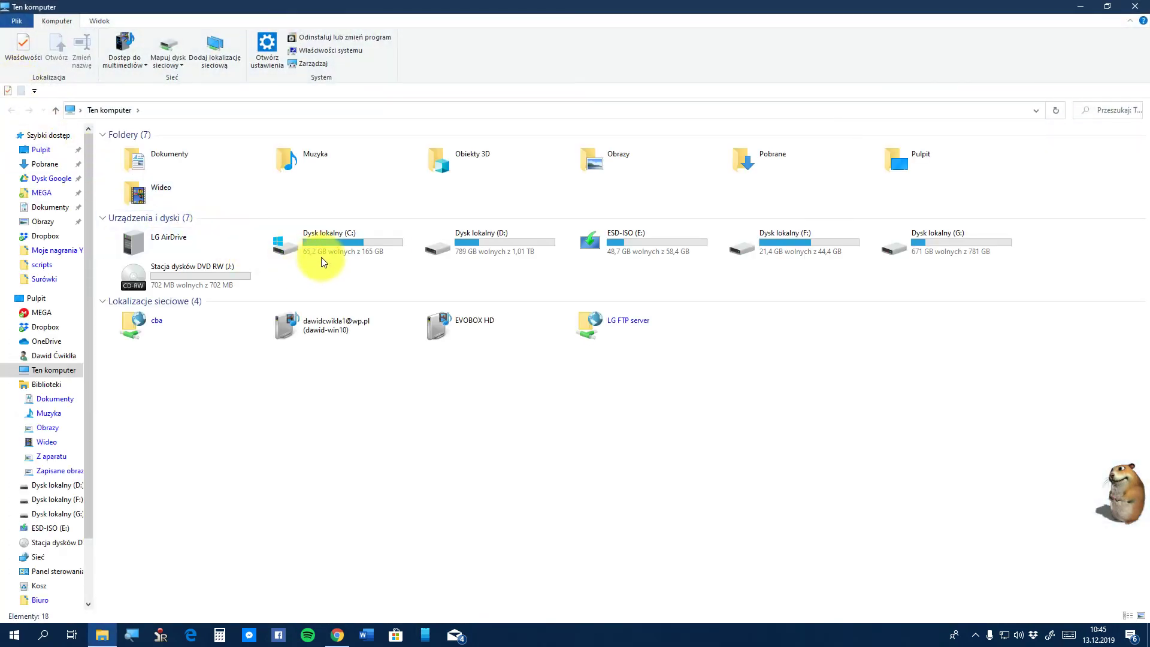
pyautogui.doubleClick(339, 247)
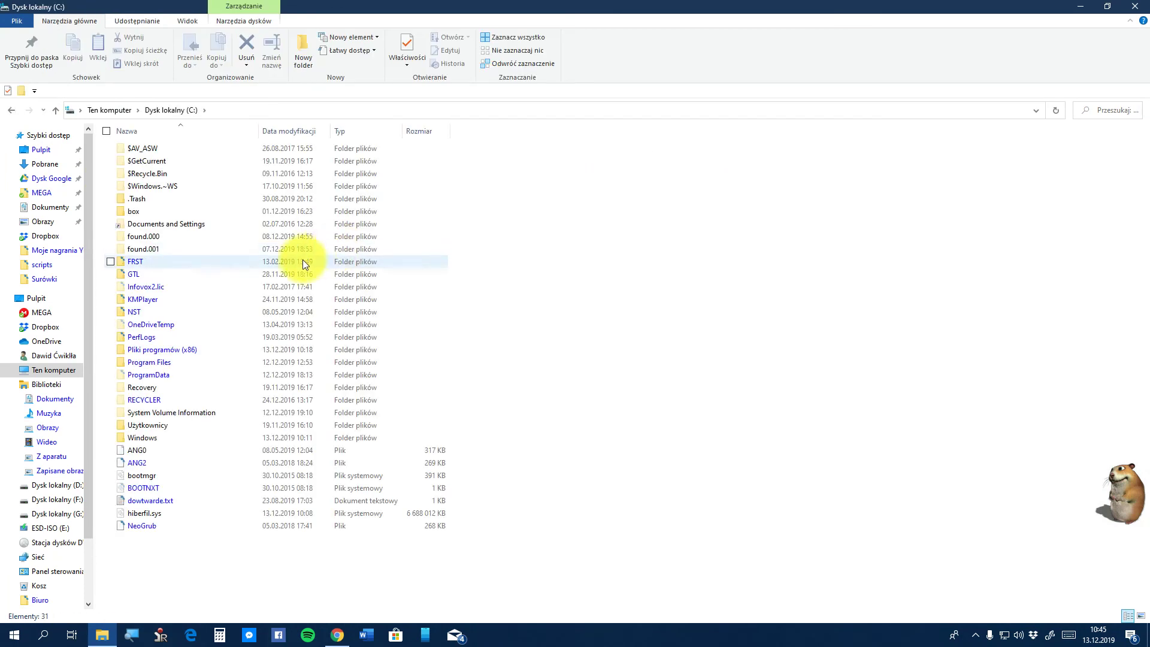
pyautogui.doubleClick(264, 350)
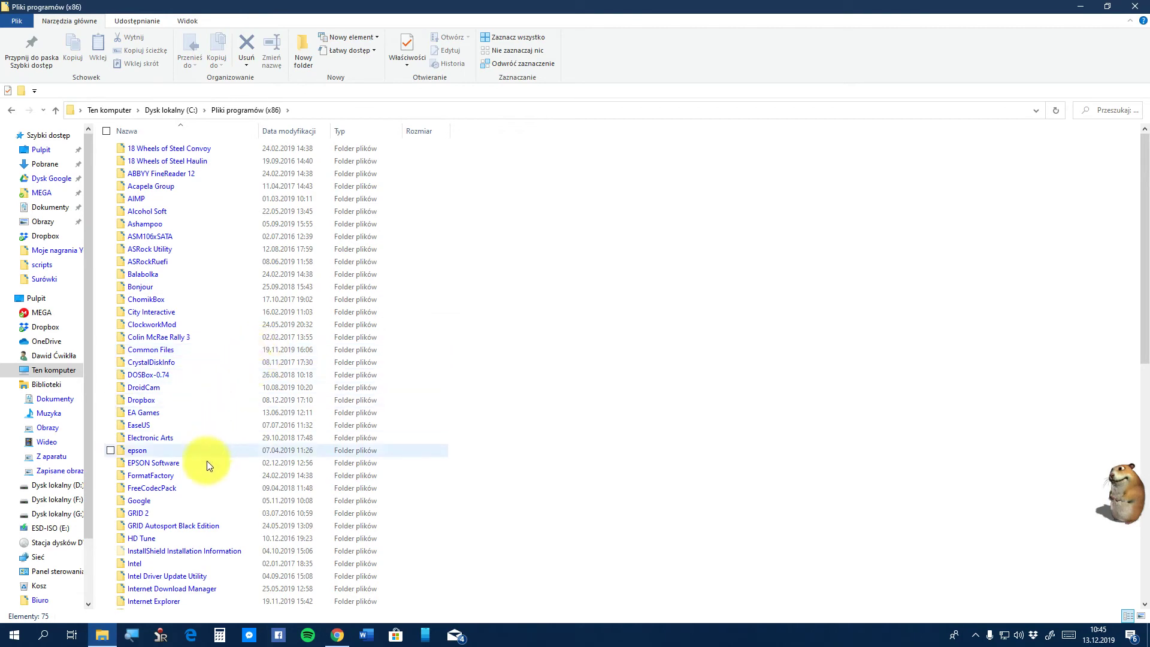
pyautogui.scroll(-8, 189, 541)
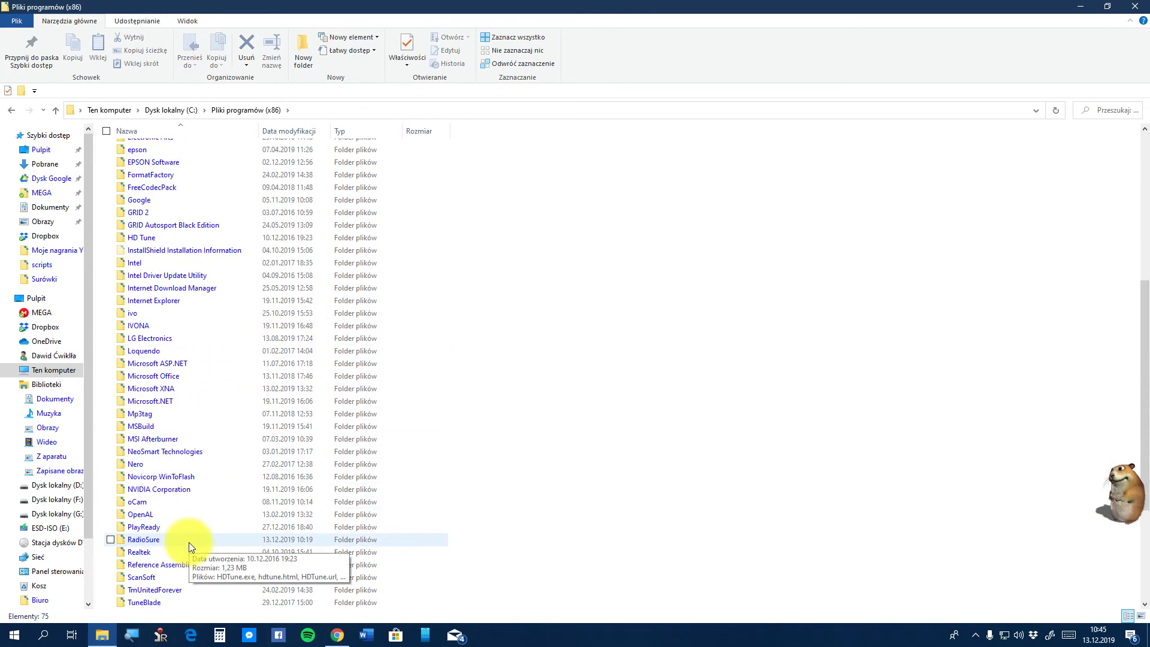
pyautogui.doubleClick(189, 541)
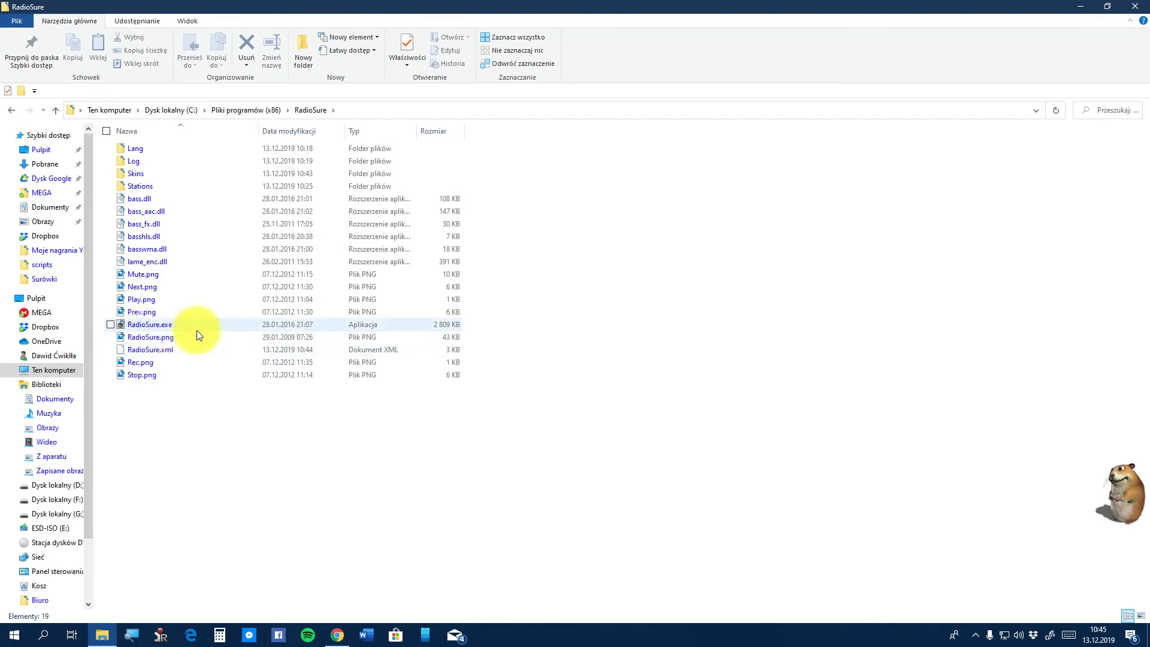
# Send RadioSure.exe to the desktop as a shortcut via Wyślij do > Pulpit (utwórz skrót)
pyautogui.click(188, 343)
pyautogui.rightClick(188, 341)
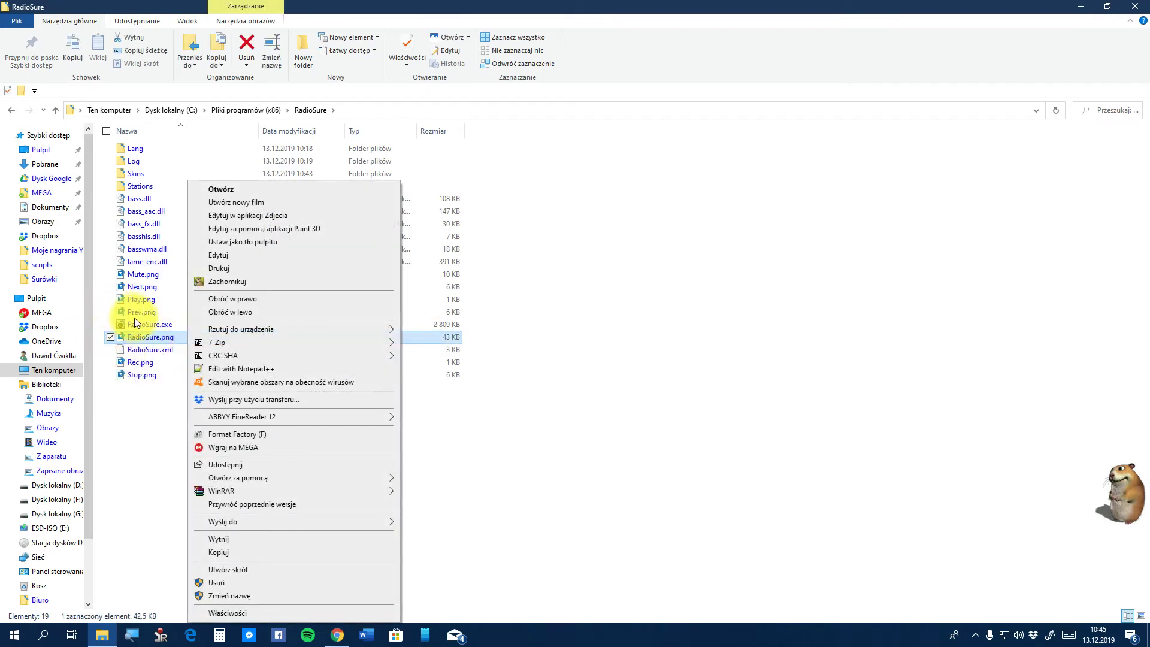
pyautogui.click(159, 333)
pyautogui.rightClick(146, 314)
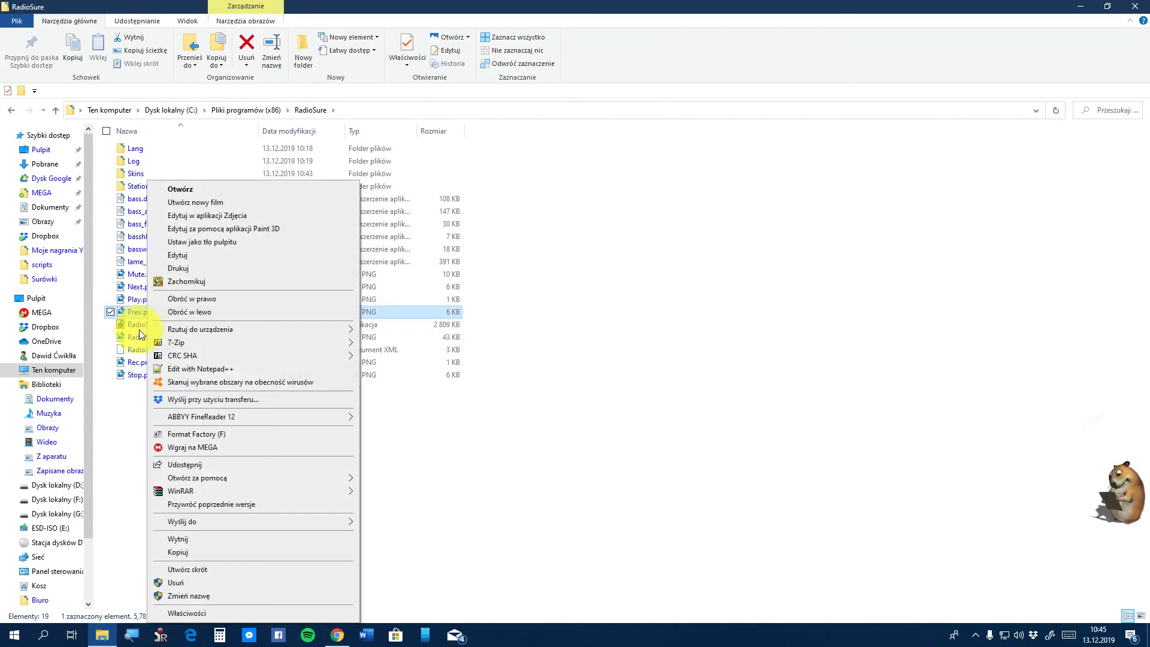
pyautogui.click(139, 329)
pyautogui.rightClick(139, 330)
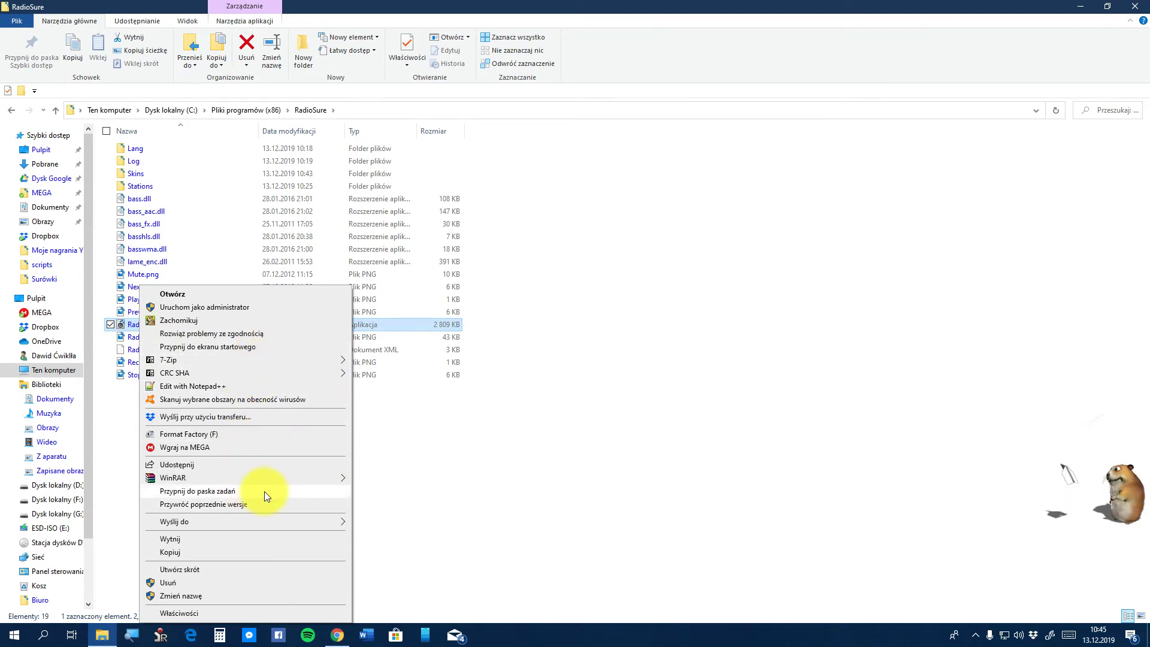
pyautogui.moveTo(262, 477)
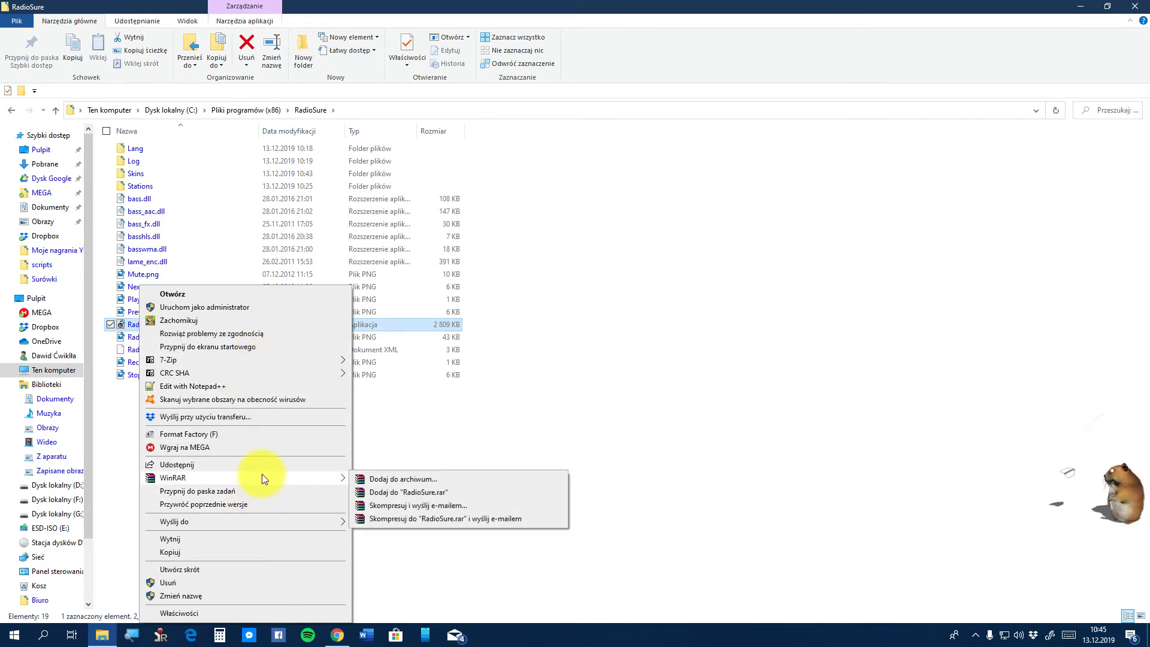
pyautogui.moveTo(272, 356)
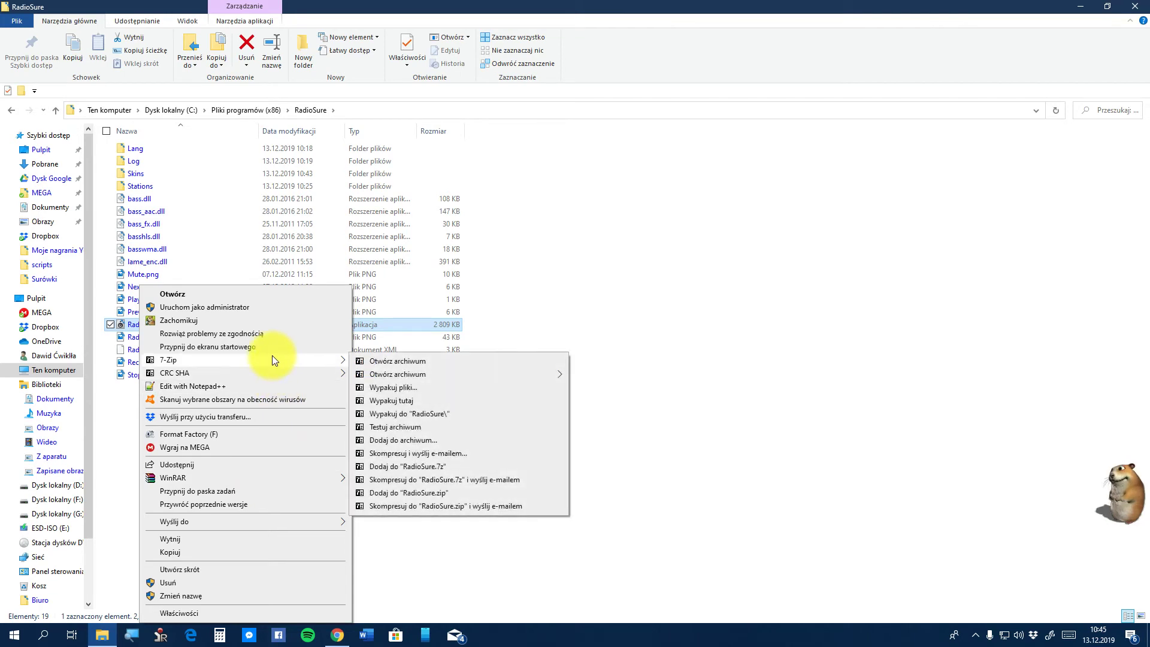
pyautogui.moveTo(313, 521)
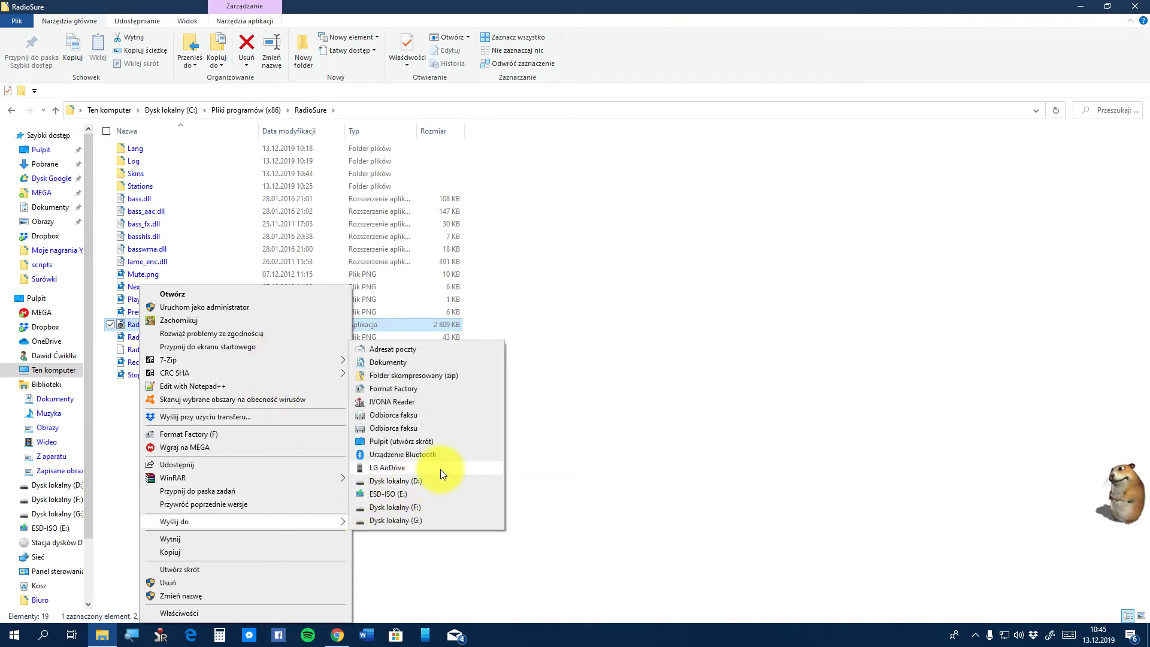
pyautogui.click(415, 442)
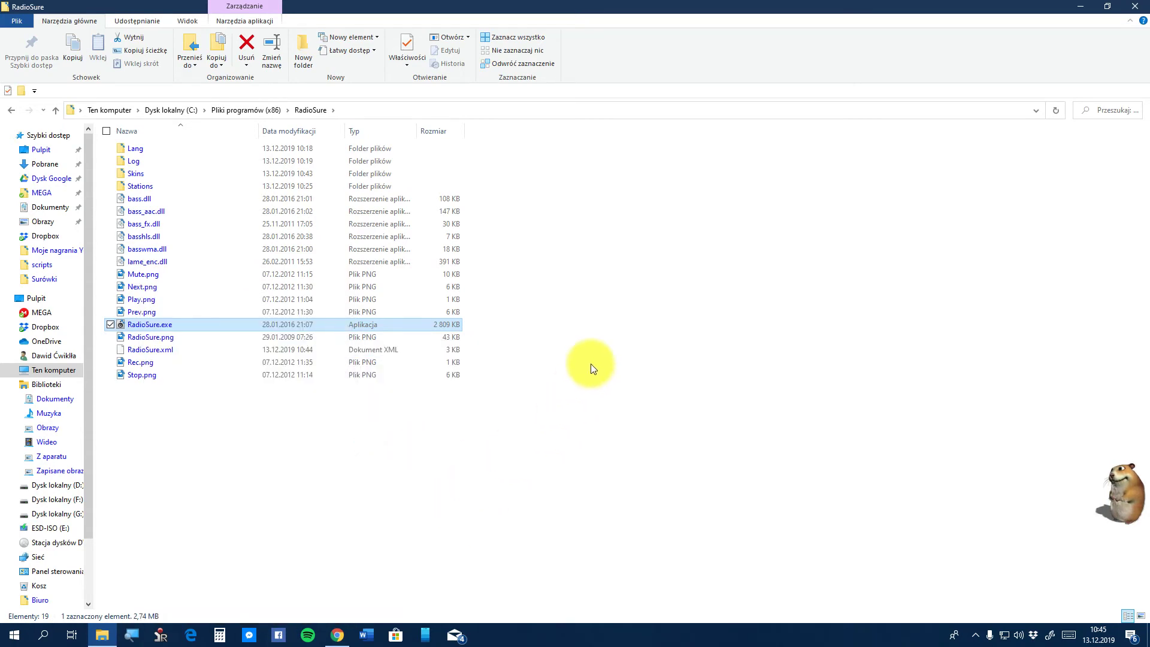
# Close Explorer, drag the RadioSure shortcut to mid-desktop, and stop the playing station
pyautogui.click(1135, 6)
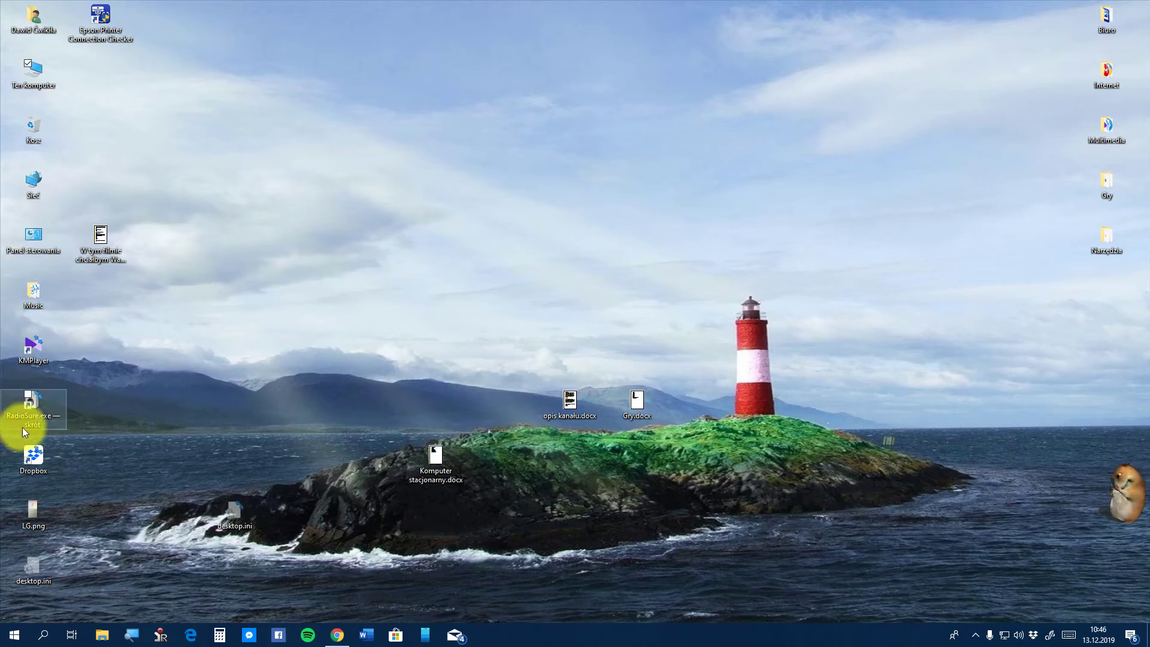
pyautogui.moveTo(23, 426); pyautogui.dragTo(231, 442)
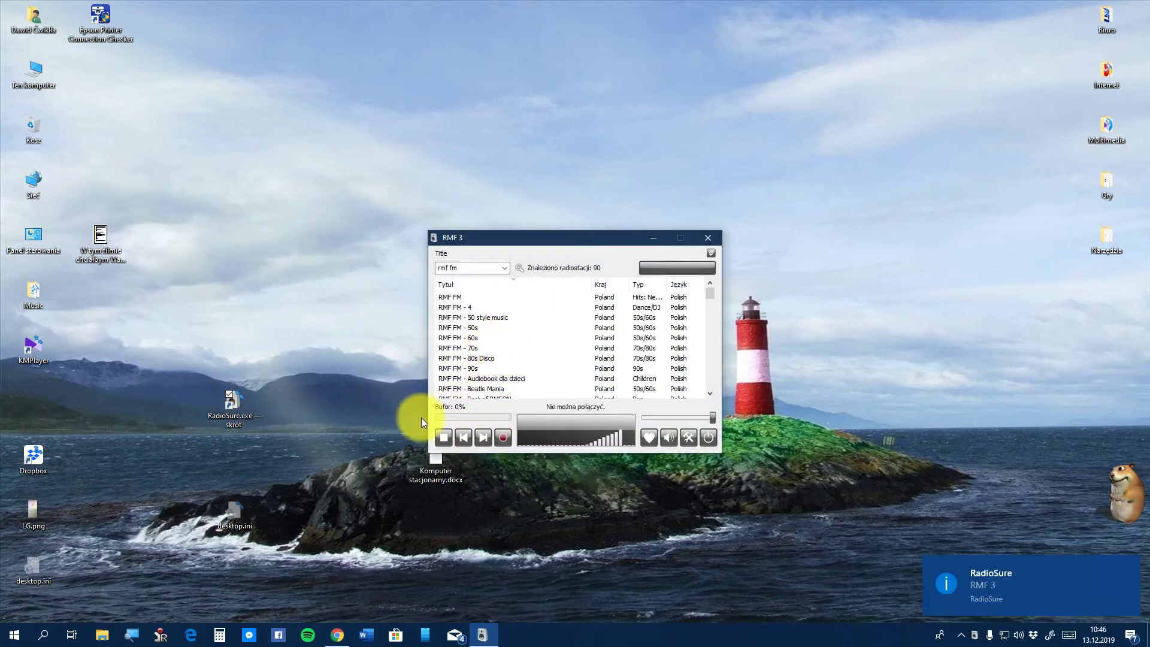
pyautogui.click(442, 440)
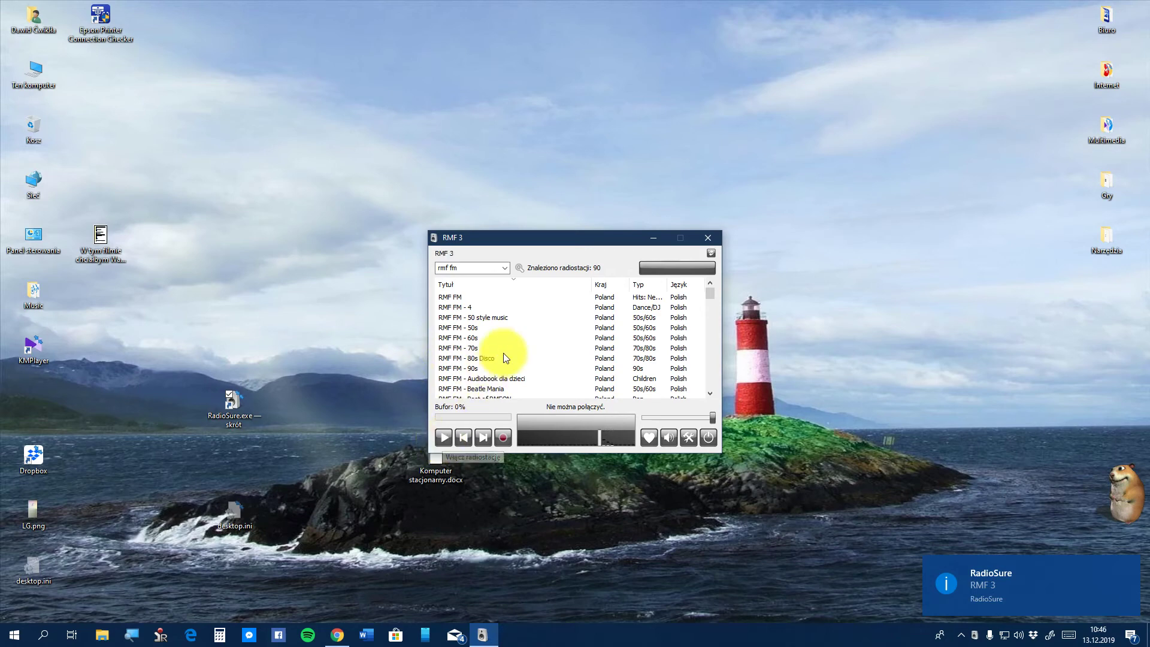
# Apply the Midnight skin from RadioSure's Opcje > Skórki page
pyautogui.click(689, 437)
pyautogui.click(448, 233)
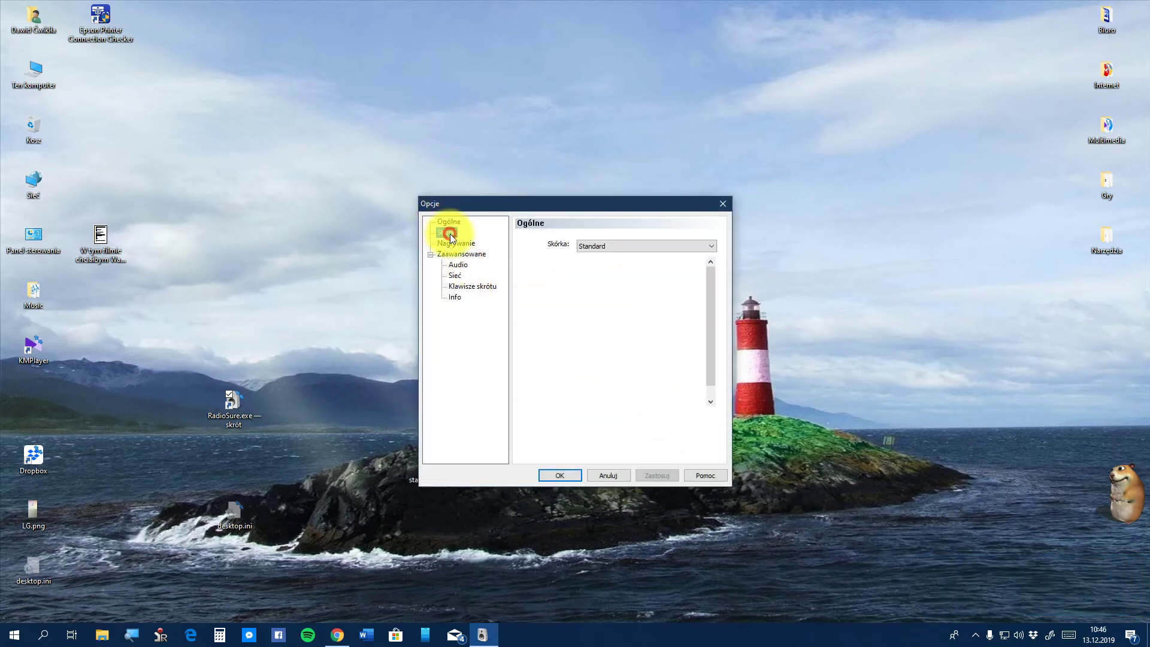
pyautogui.click(578, 306)
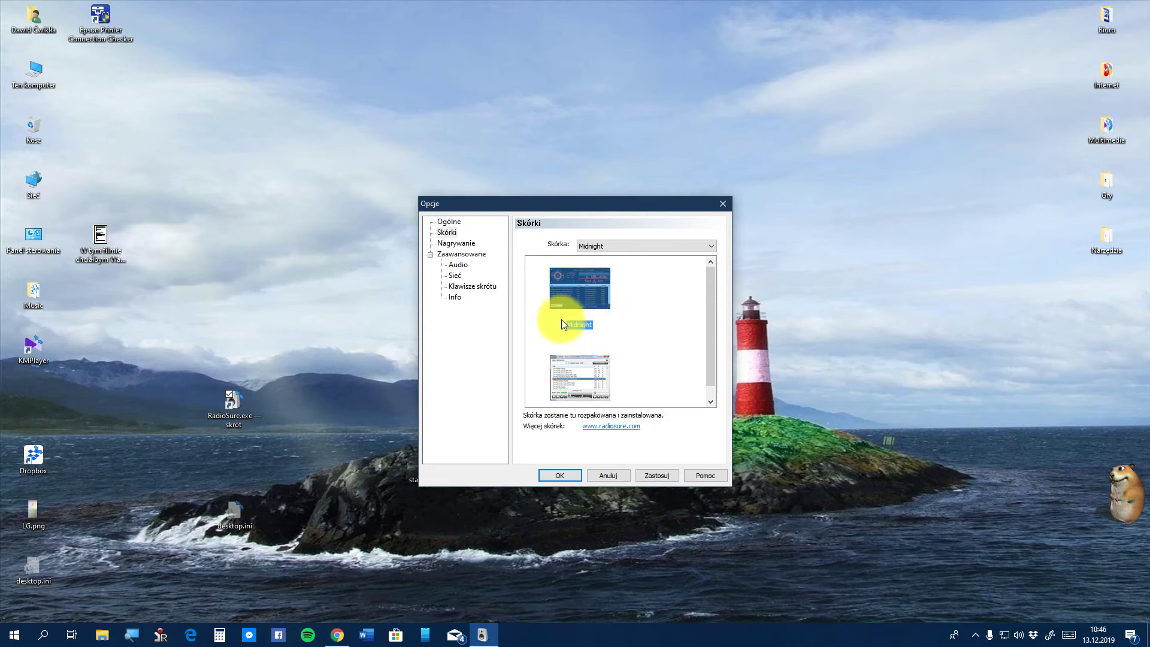
pyautogui.click(553, 476)
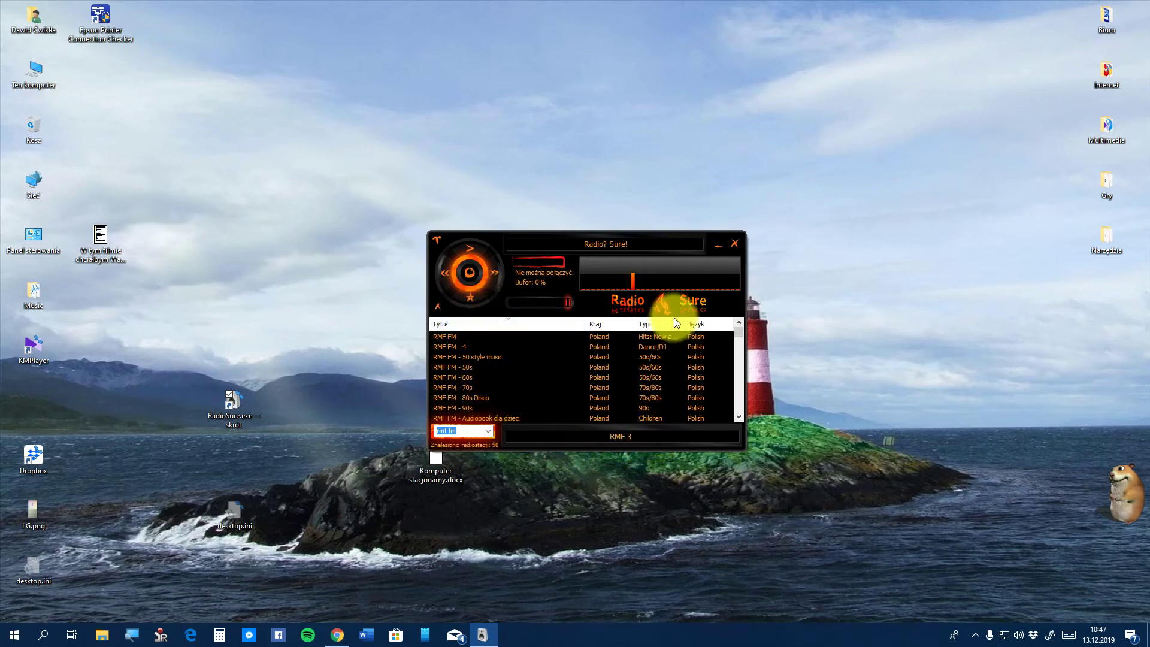
# Switch back to the Standard skin, then reopen Opcje on the Info page of command-line parameters
pyautogui.rightClick(597, 286)
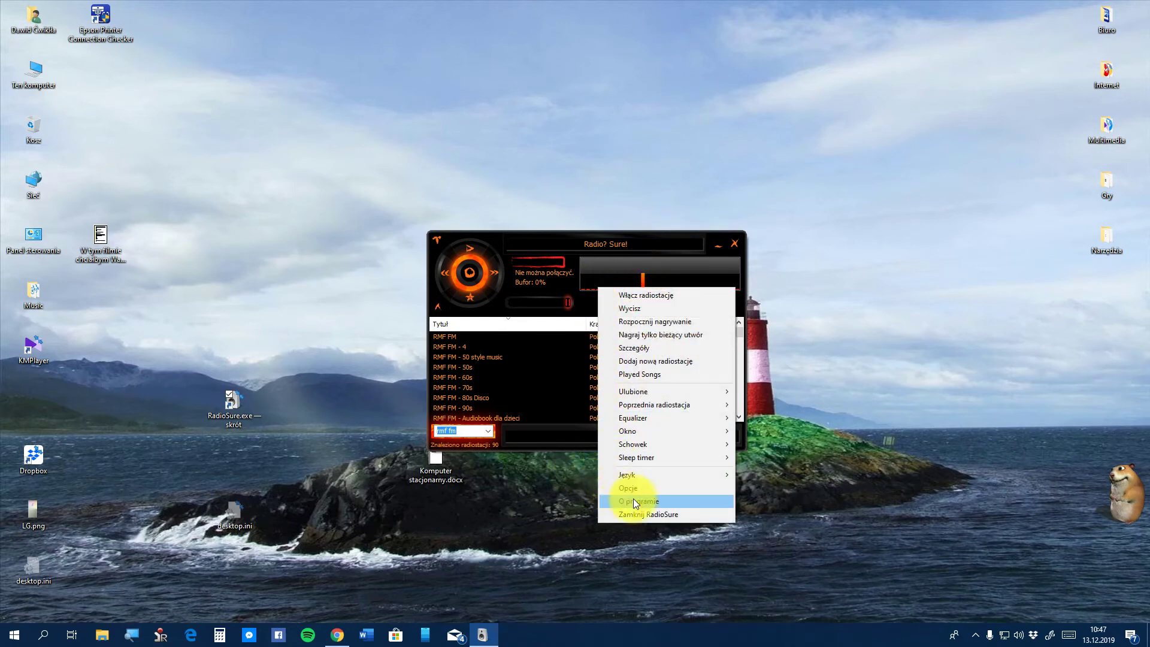
pyautogui.click(619, 487)
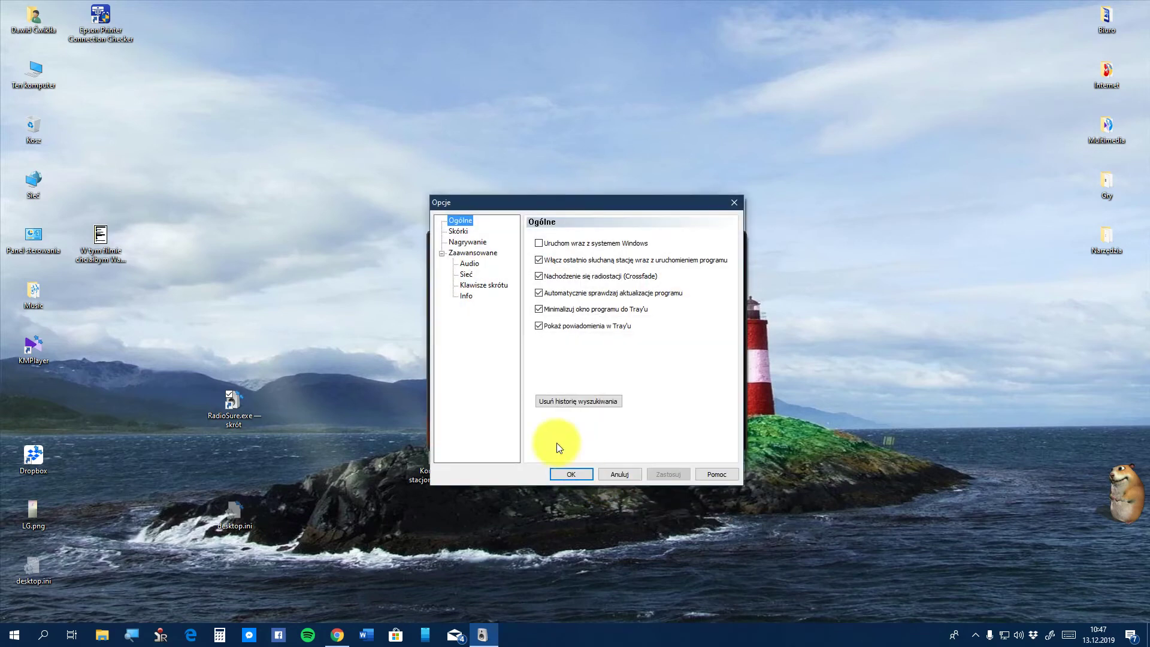
pyautogui.click(451, 231)
pyautogui.click(583, 385)
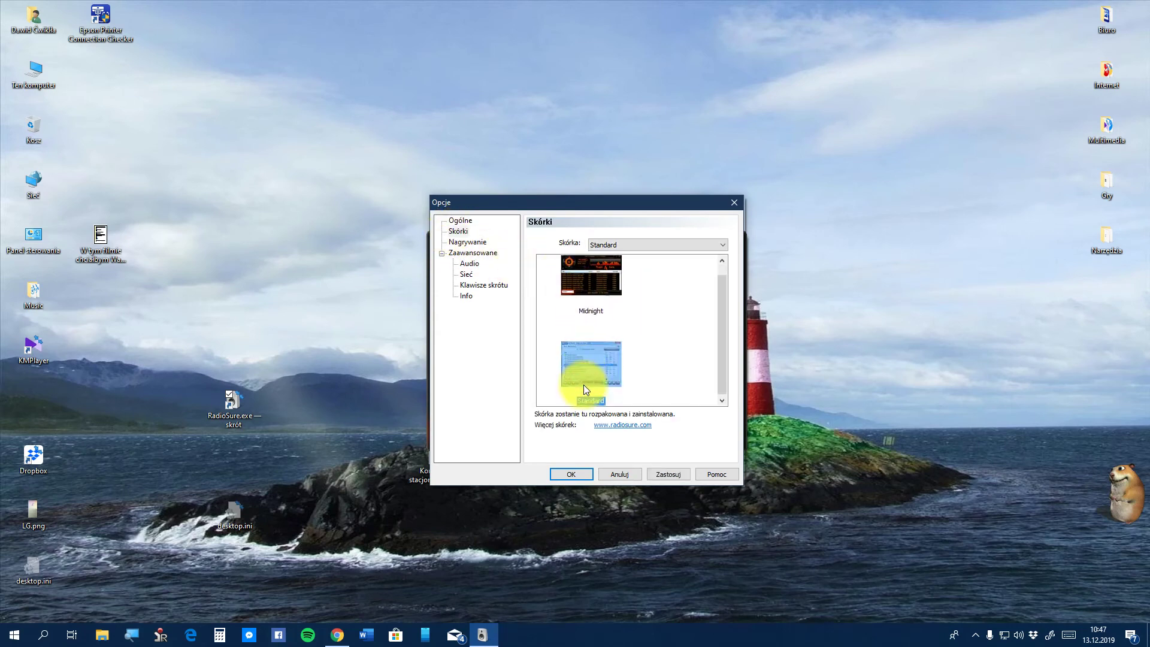
pyautogui.click(563, 477)
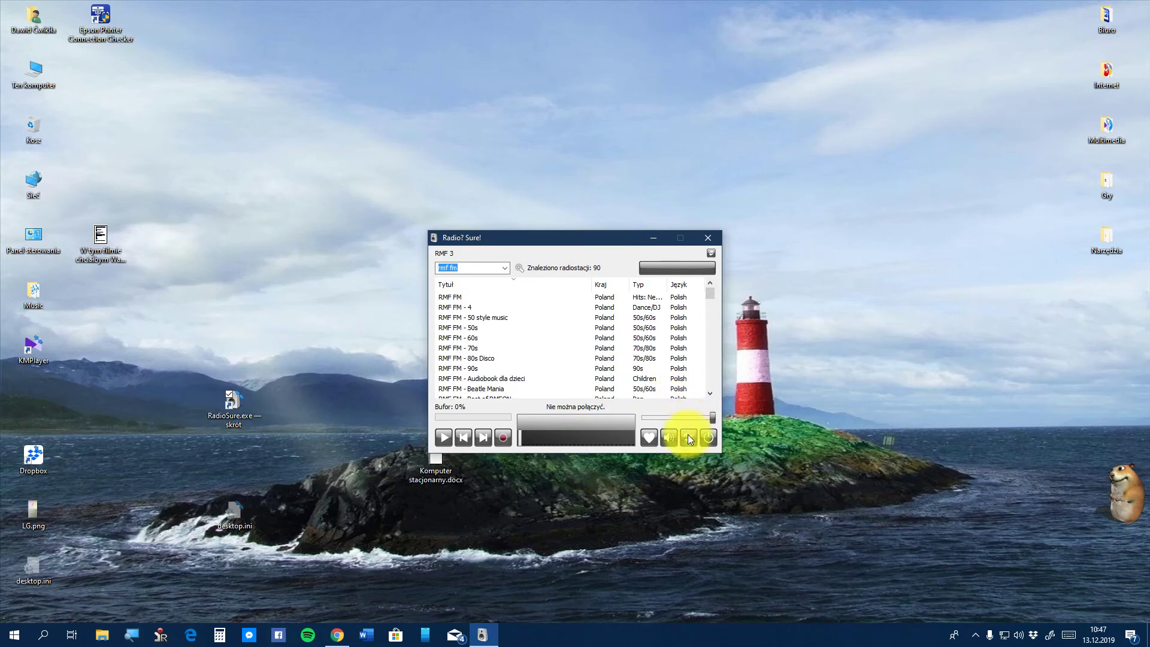
pyautogui.click(688, 436)
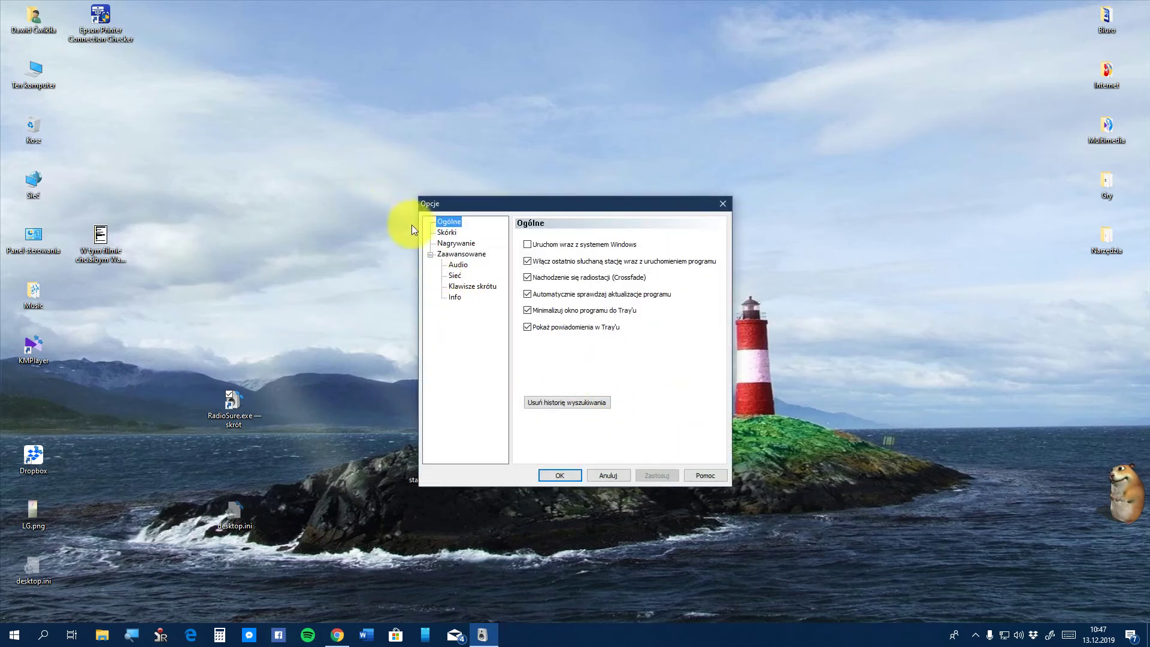
pyautogui.click(454, 297)
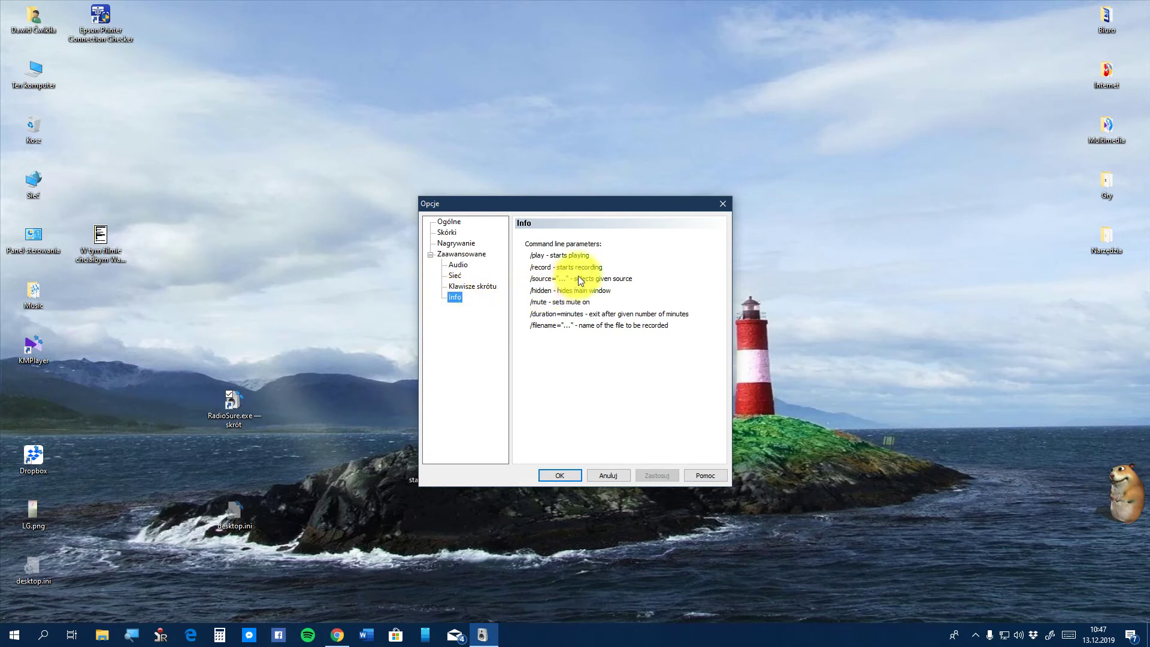
# Show and minimize oCam from the tray, bring the Opcje dialog forward, and open Start
pyautogui.click(976, 640)
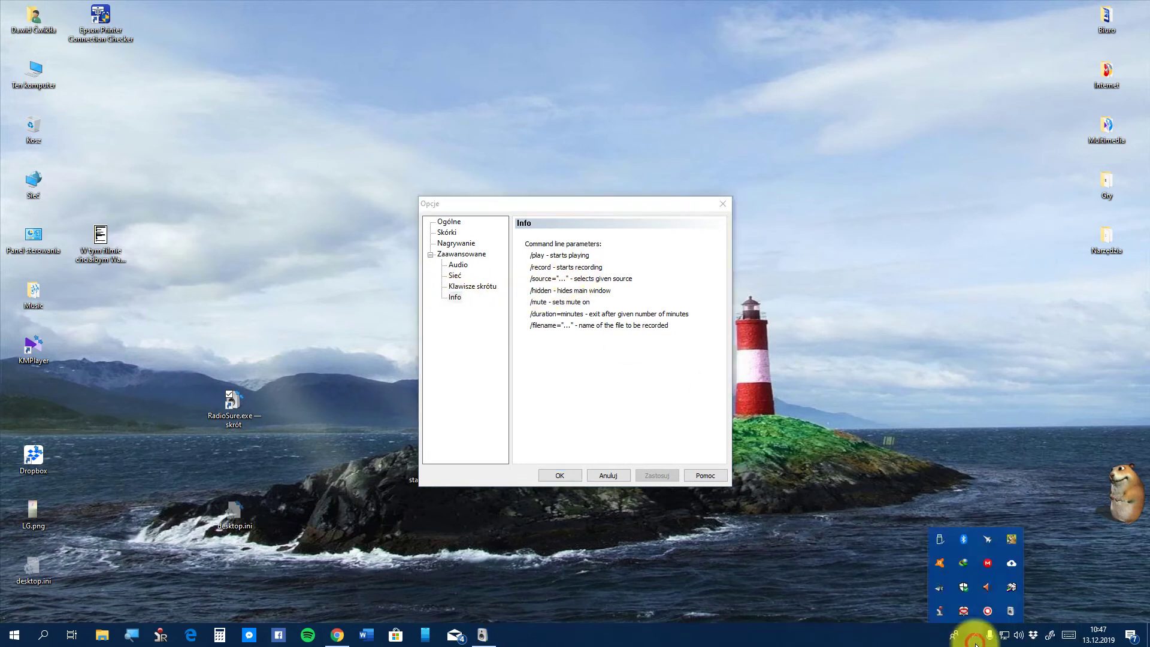
pyautogui.click(997, 615)
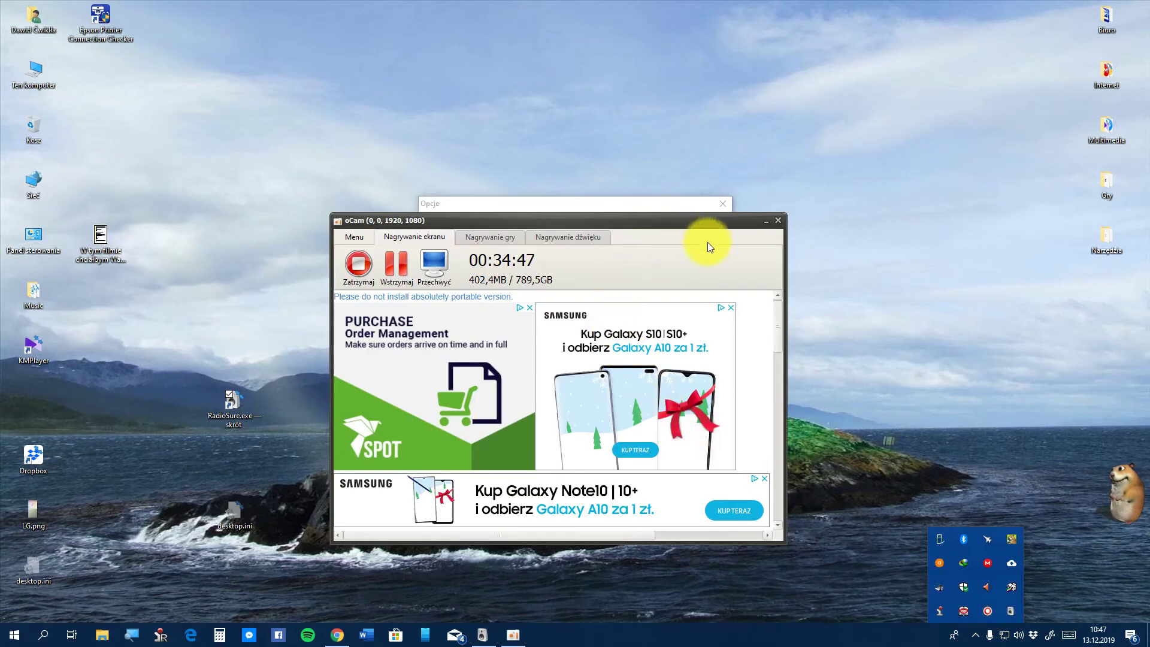
pyautogui.click(767, 223)
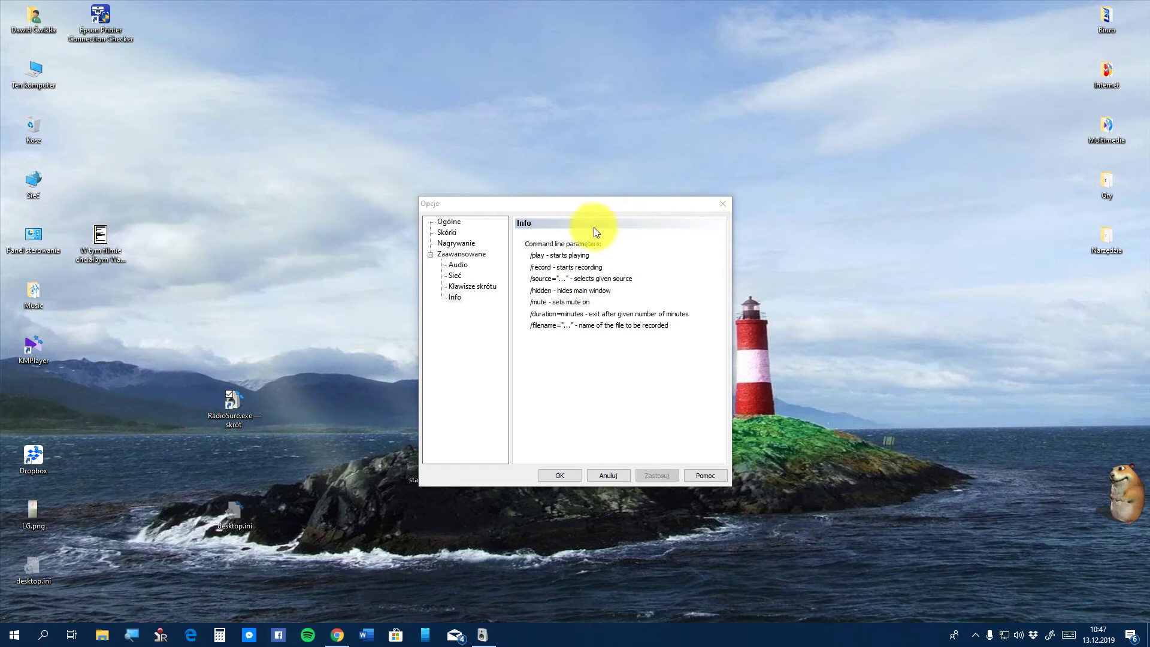
pyautogui.click(520, 253)
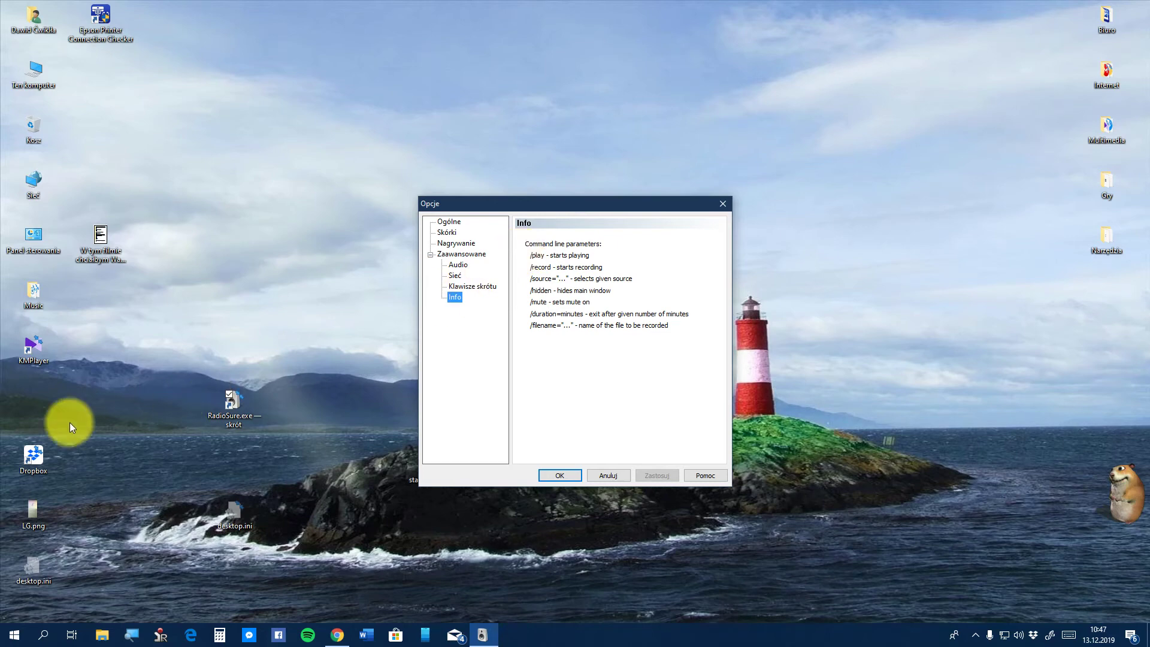
pyautogui.click(10, 639)
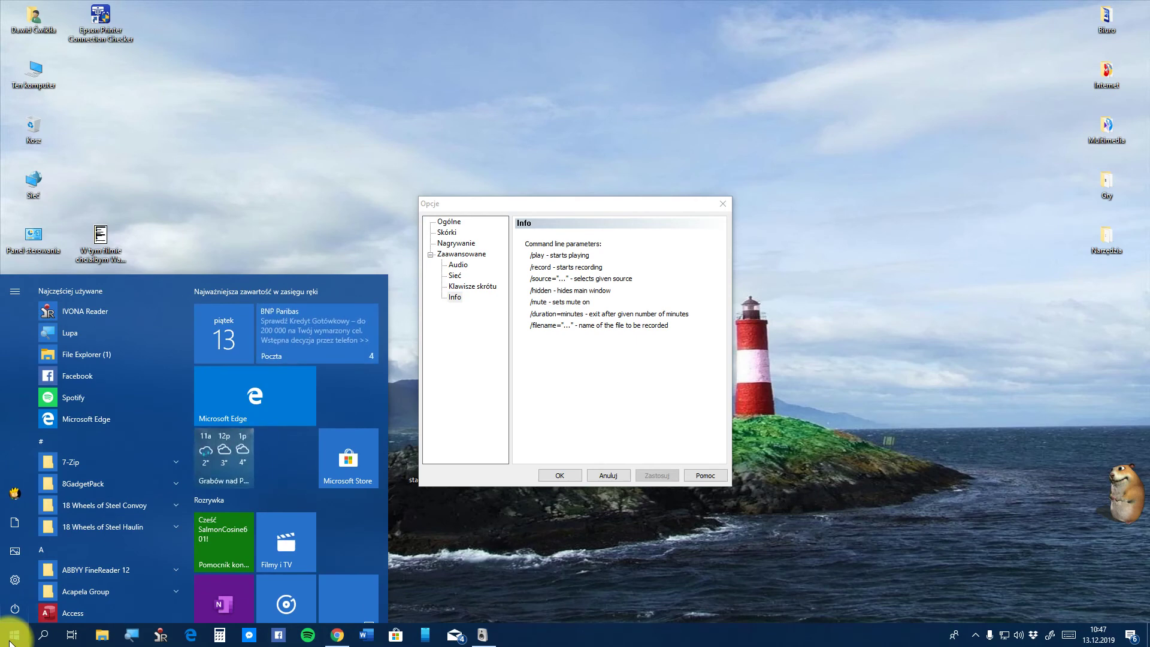
# Search 'wiersz' in Start and launch Wiersz polecenia (Command Prompt)
pyautogui.write('wier')
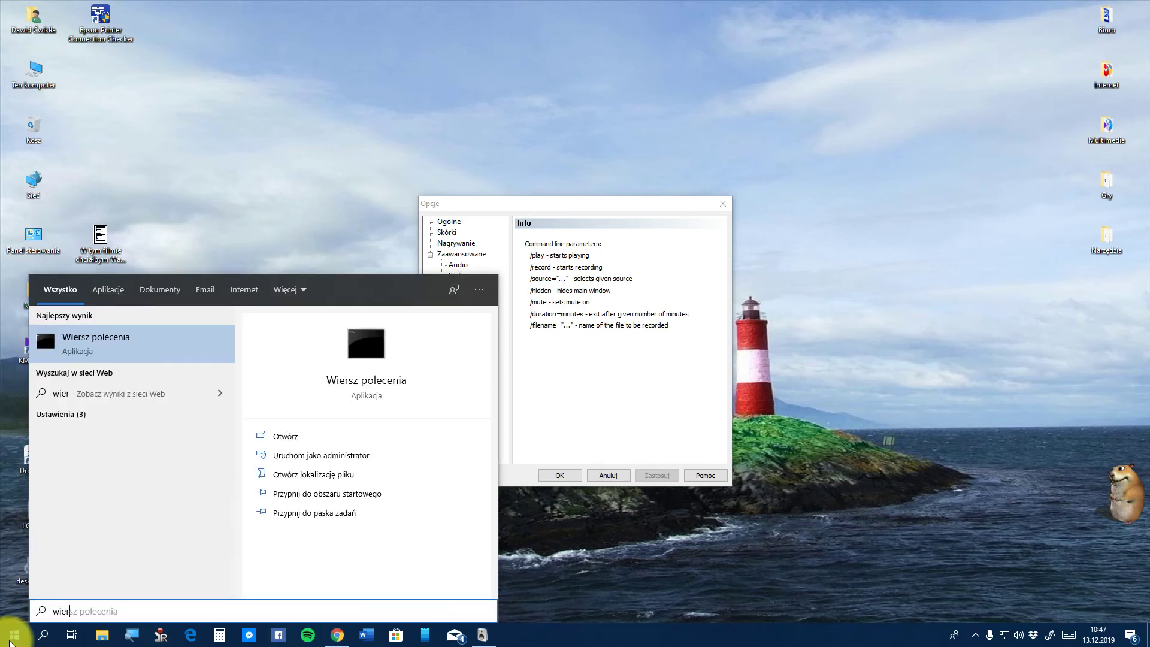
pyautogui.write('sz')
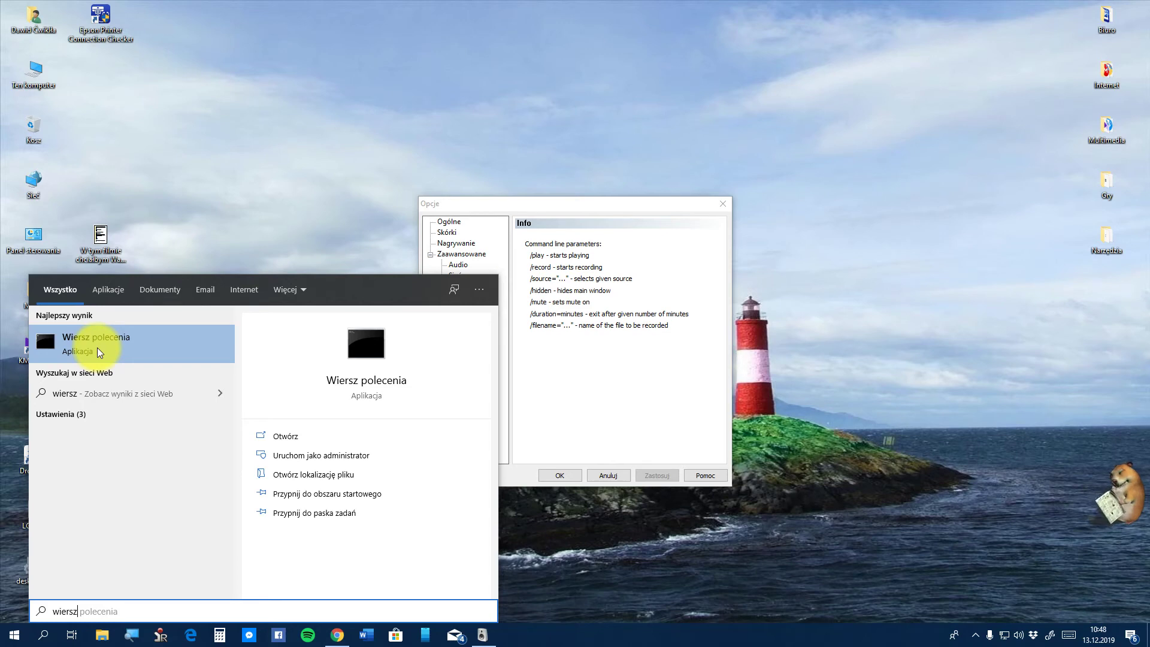
pyautogui.click(97, 351)
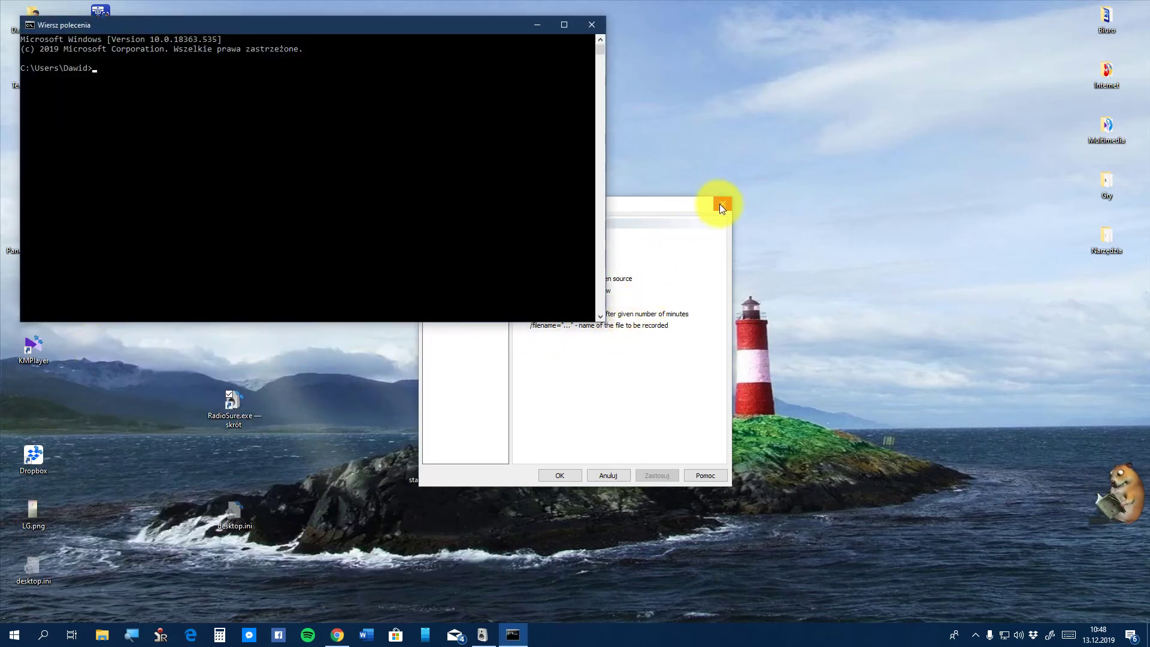
# Move aside and close the Opcje dialog, quit RadioSure, and centre the Command Prompt window
pyautogui.moveTo(666, 206); pyautogui.dragTo(1043, 257)
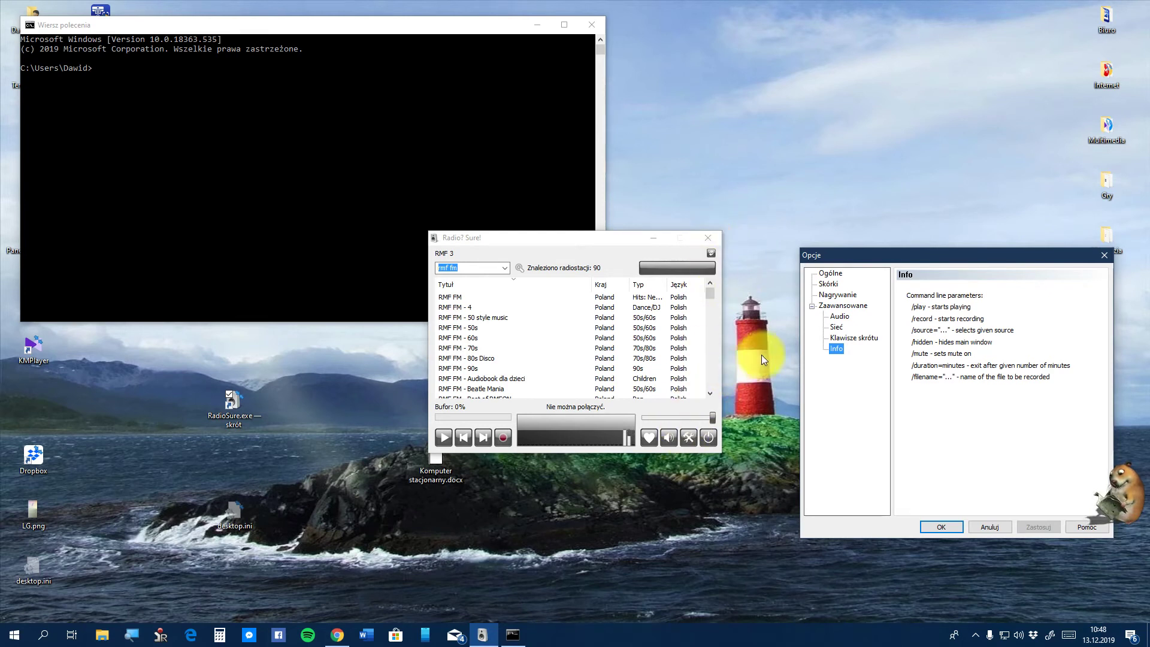
pyautogui.click(1100, 260)
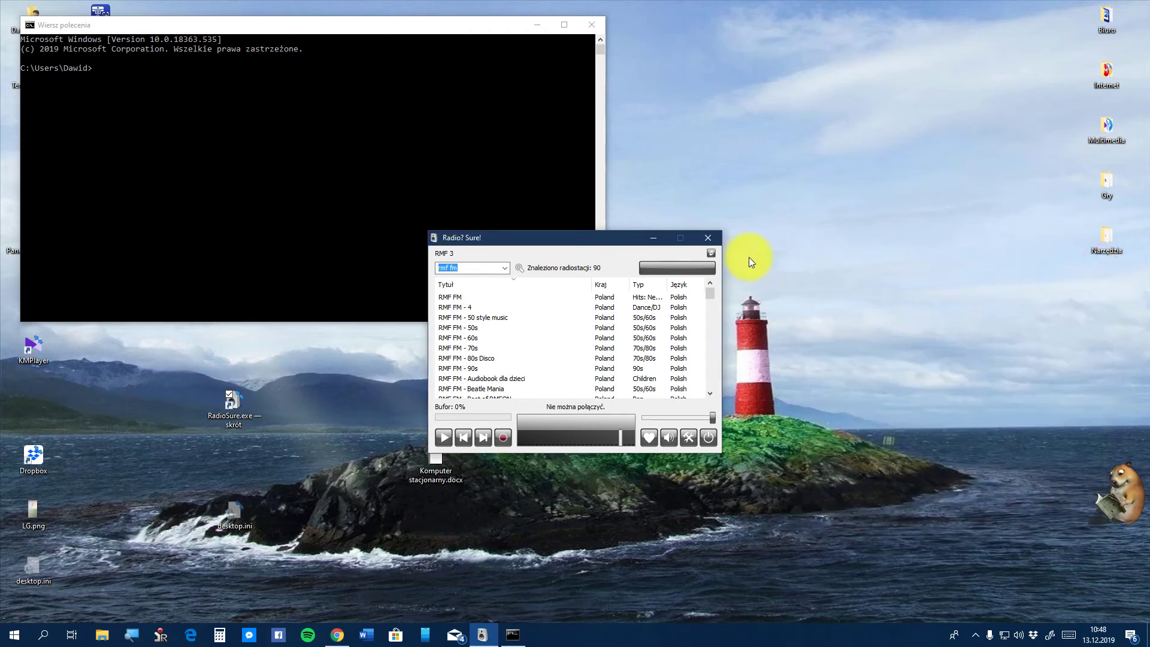
pyautogui.click(714, 438)
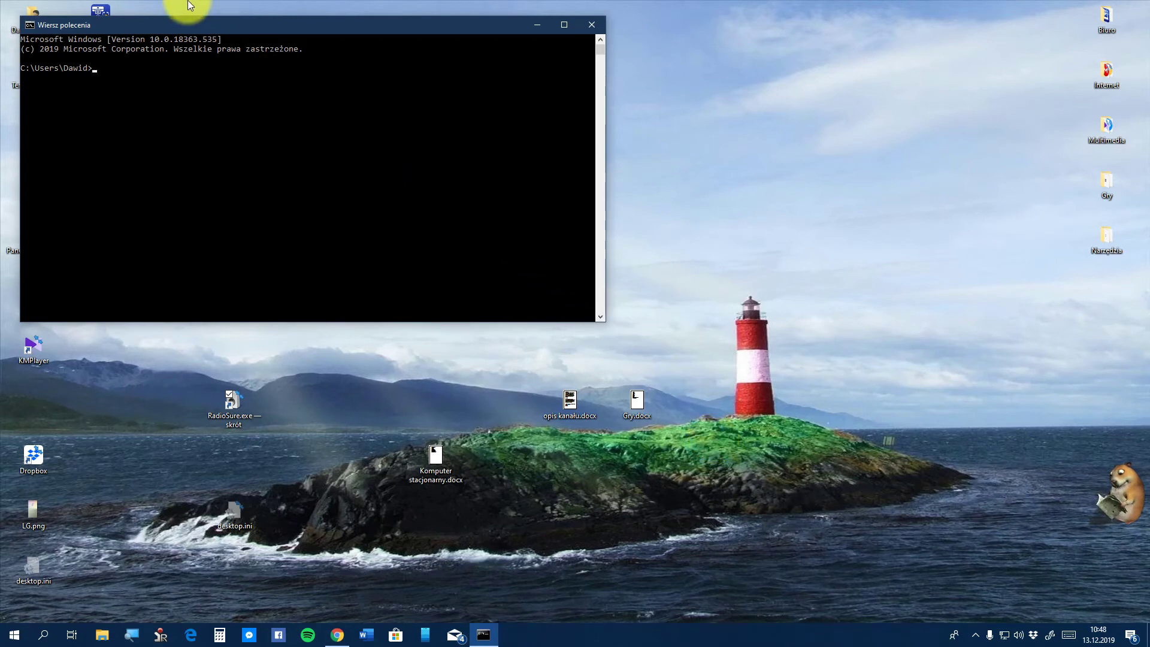
pyautogui.moveTo(250, 25); pyautogui.dragTo(365, 223)
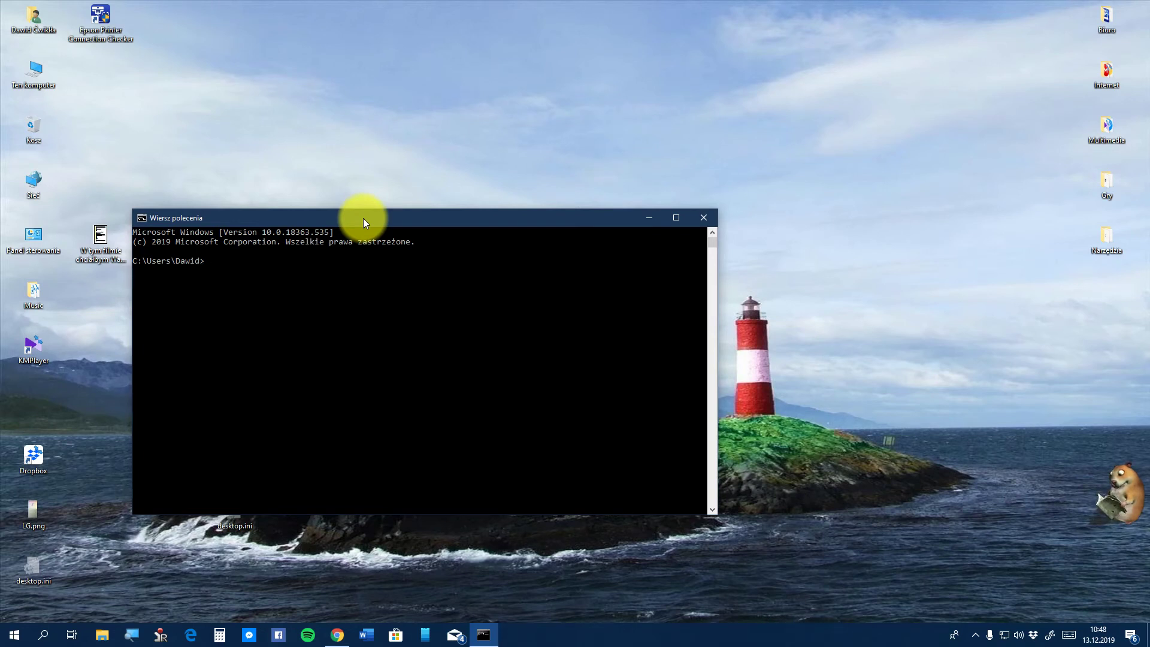
# Run cd c:/Pliki programów(x86)/RadioSure, which fails because the path is not found
pyautogui.write('cd c:/')
pyautogui.write('Pliki progr')
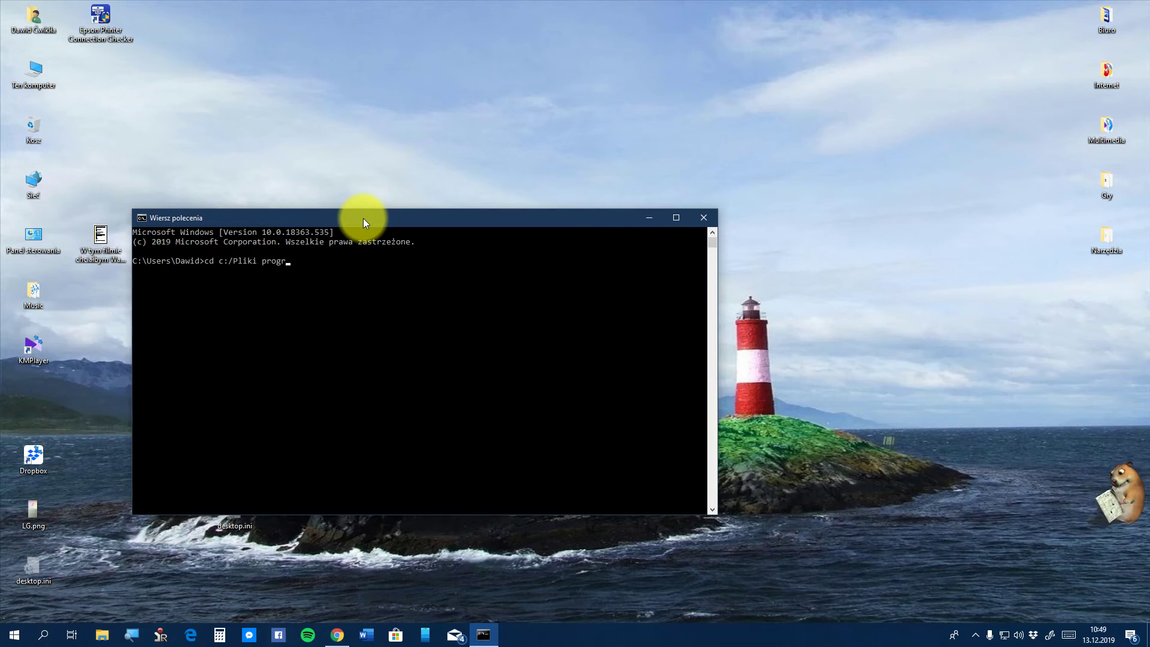
pyautogui.write('amów')
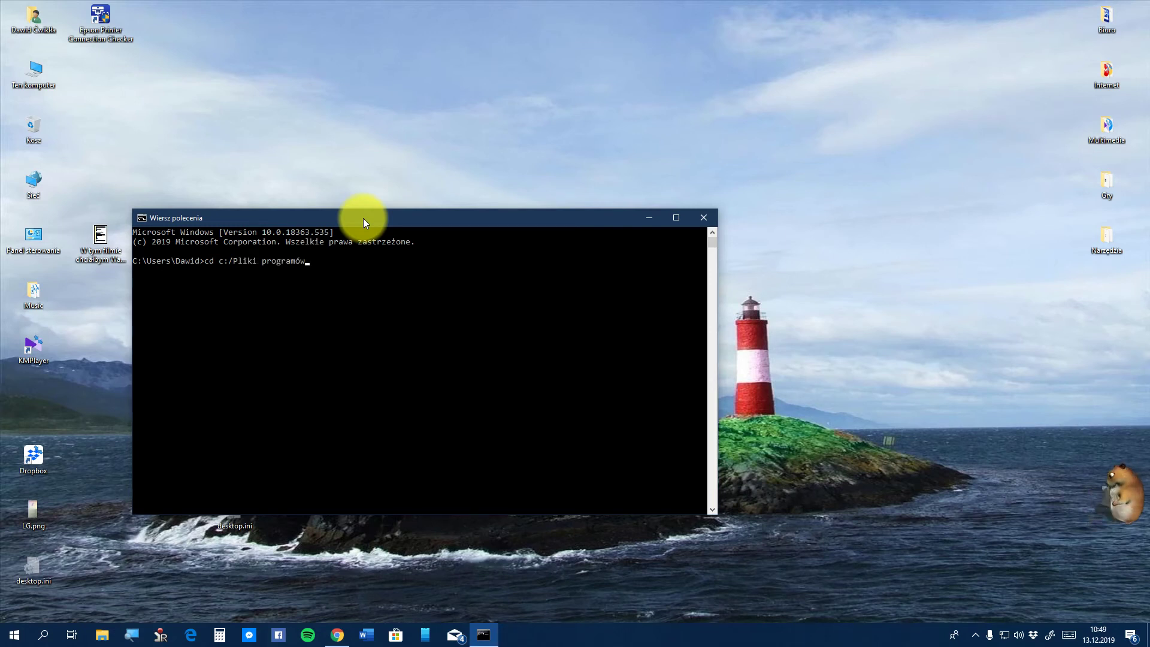
pyautogui.write('(x')
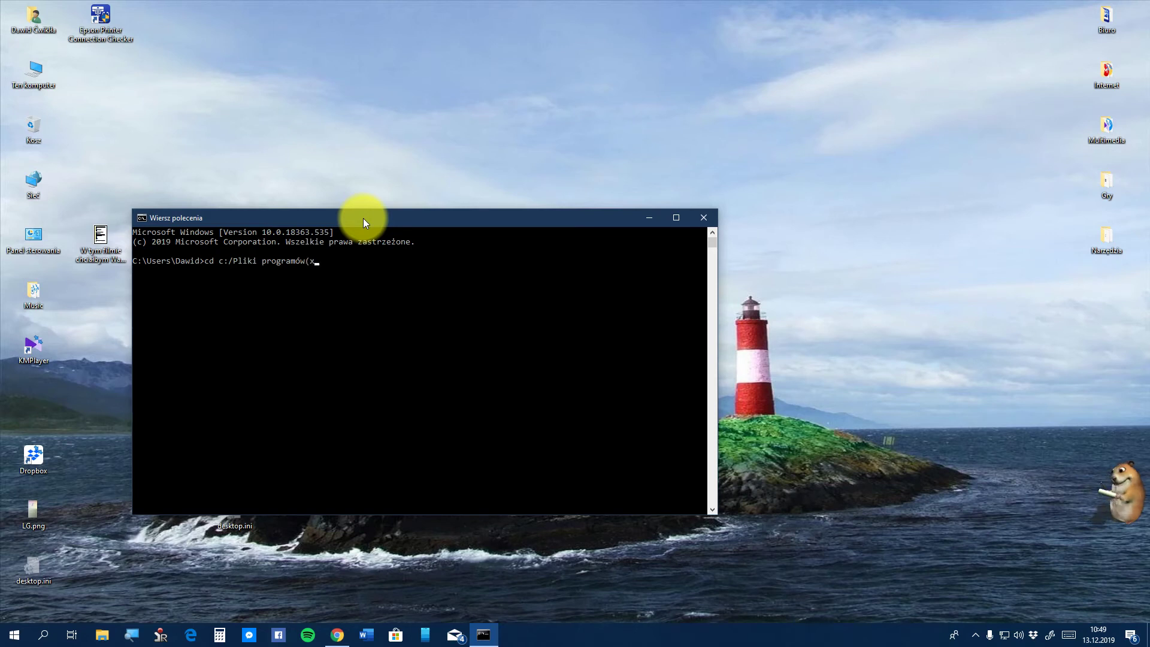
pyautogui.write('86)/R')
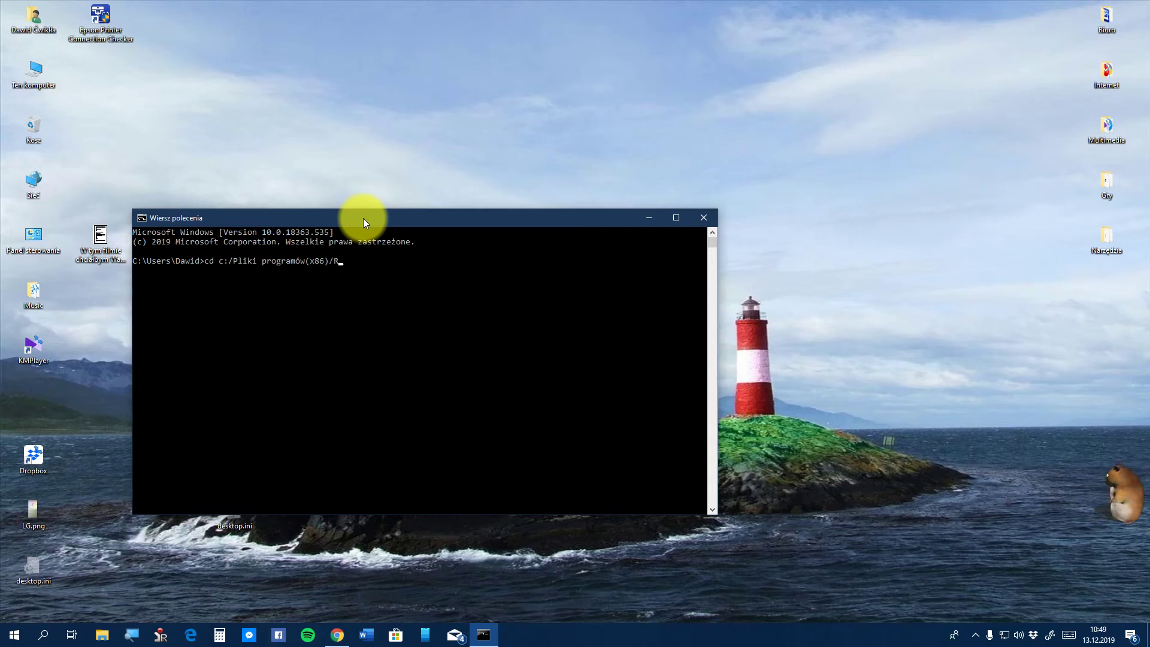
pyautogui.write('adio')
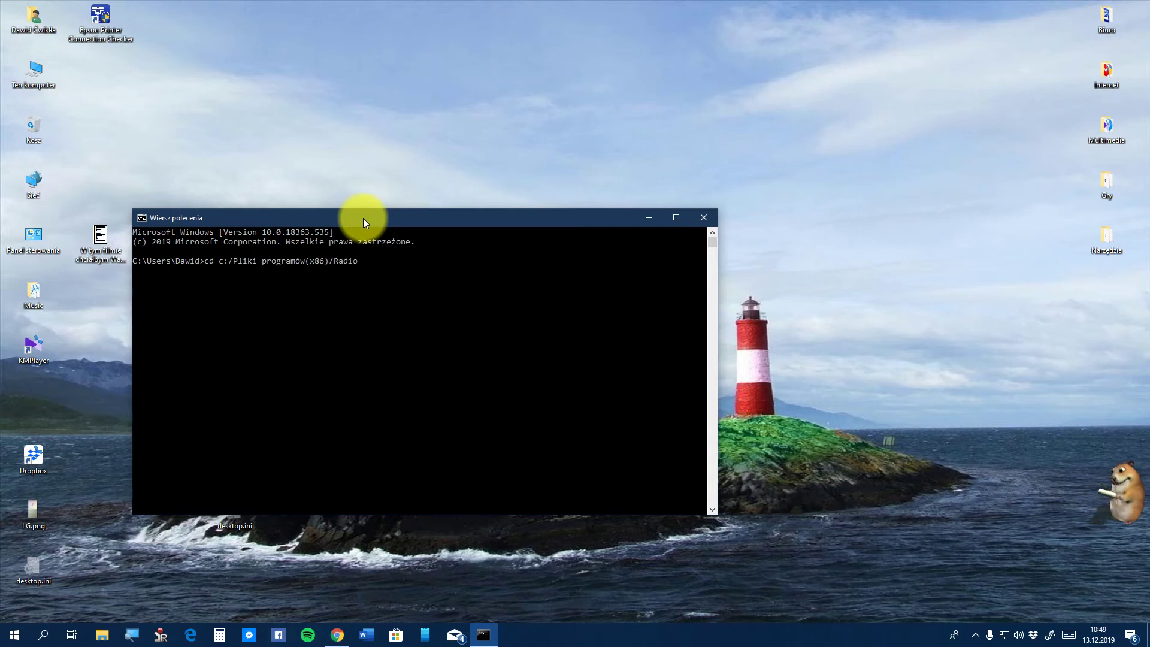
pyautogui.write('Sure')
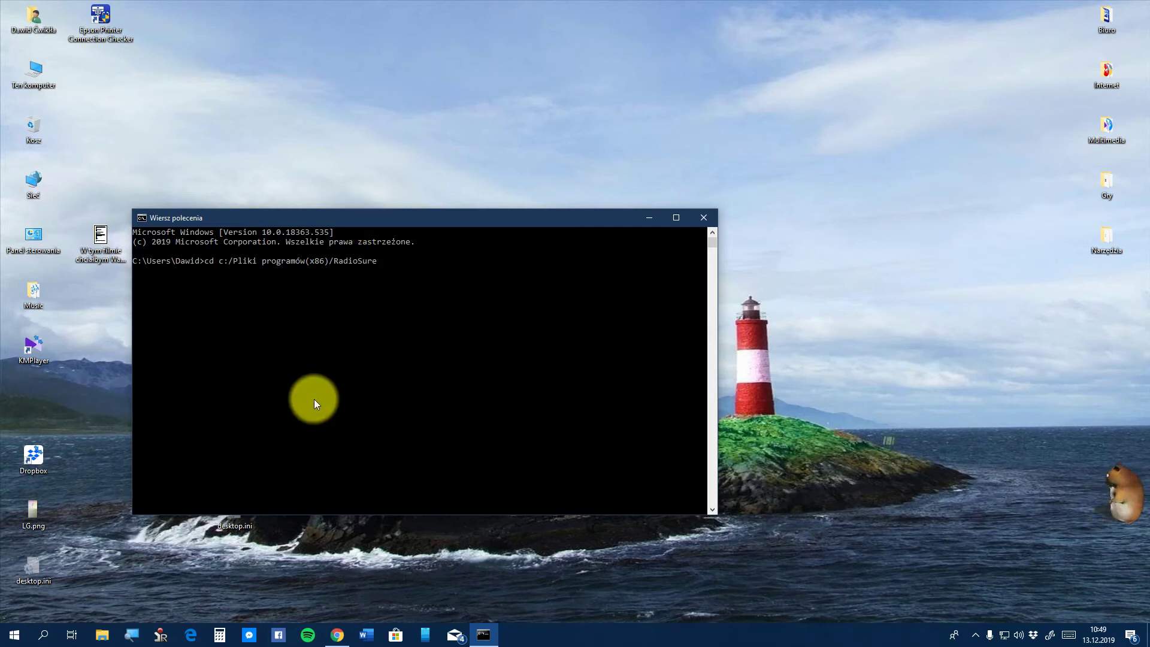
pyautogui.press('Return')
pyautogui.write('\\')
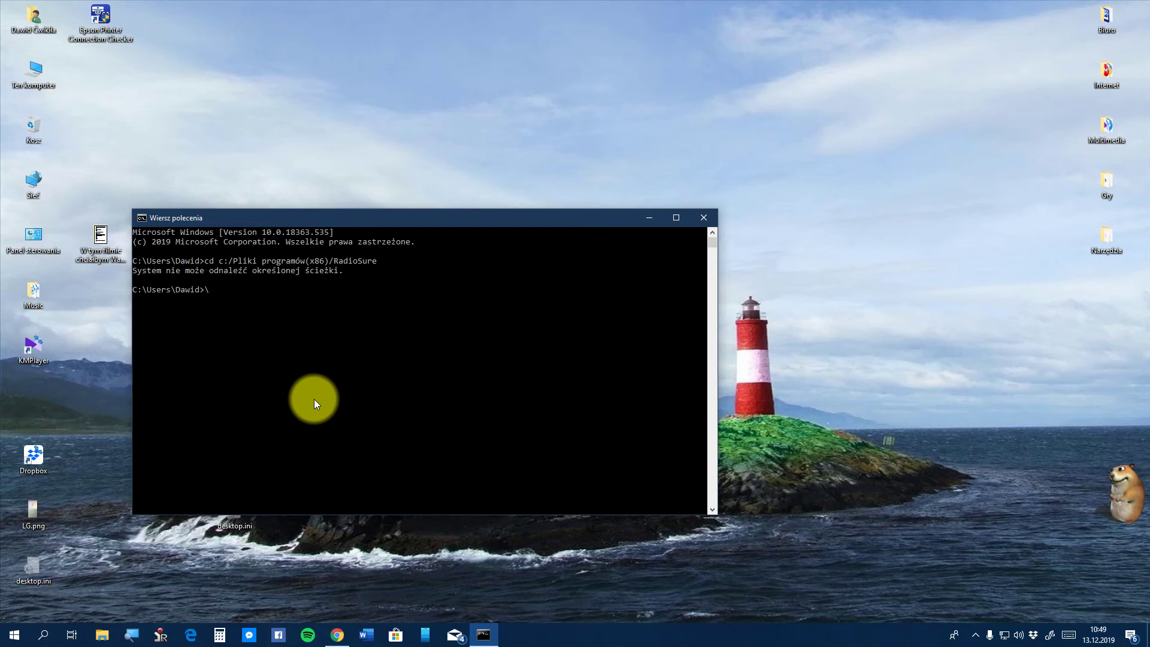
# Run cd c:/Program Files(x86)/RadioSure, then recall and rerun it; both attempts fail
pyautogui.write('cd c:')
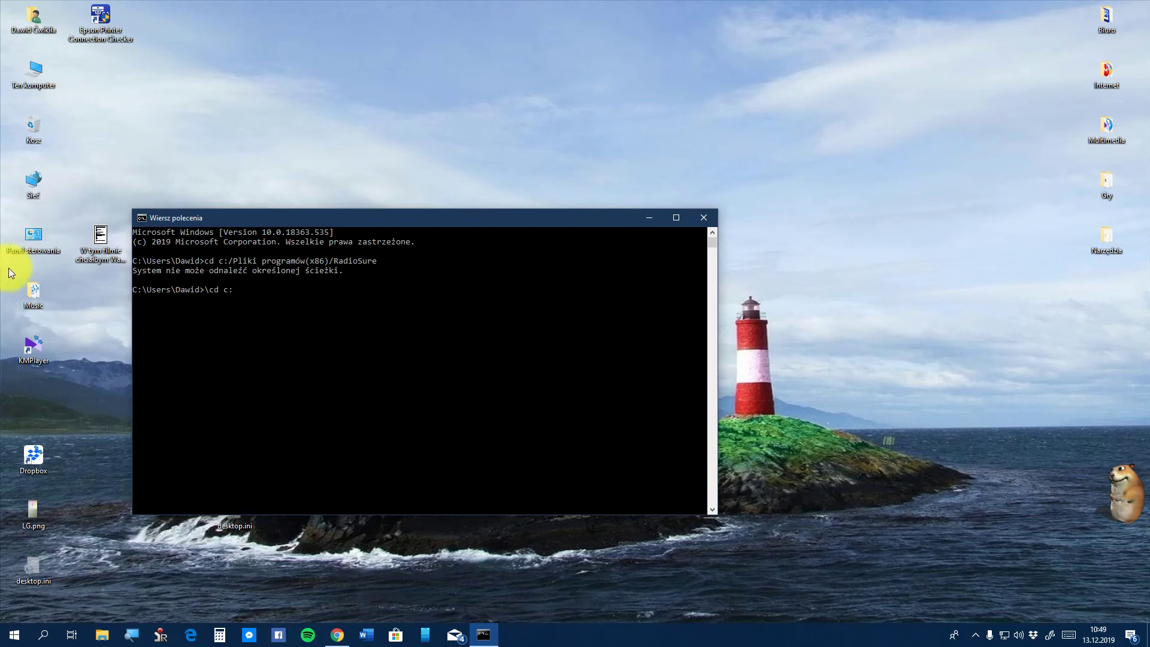
pyautogui.write('/')
pyautogui.write('P')
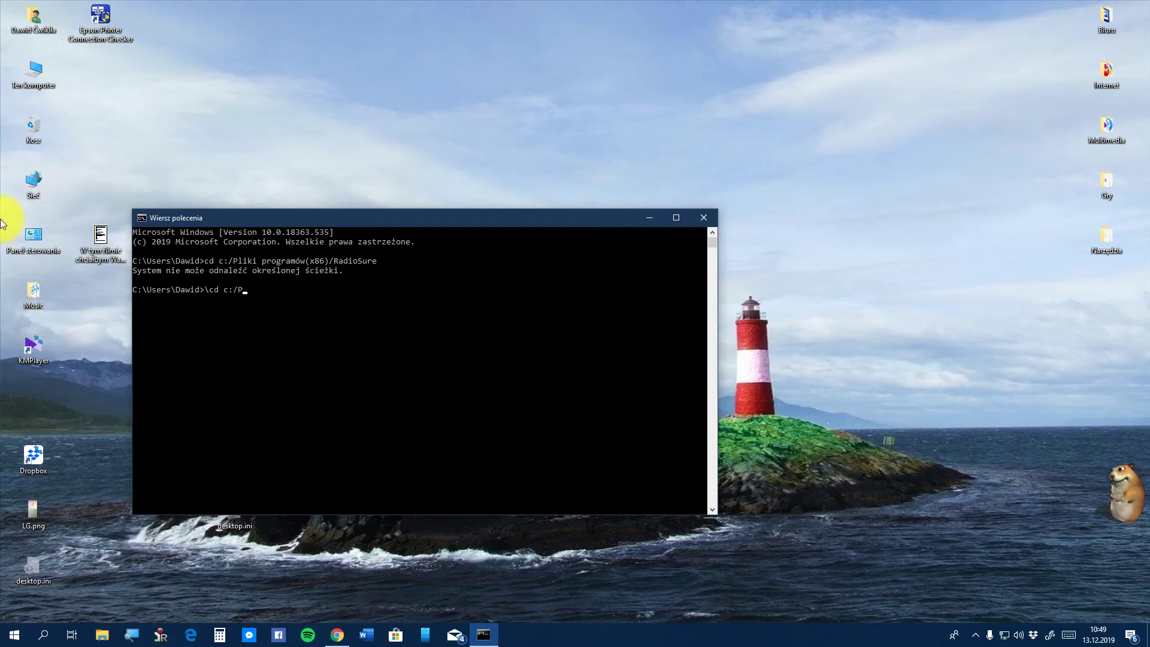
pyautogui.write('rogra')
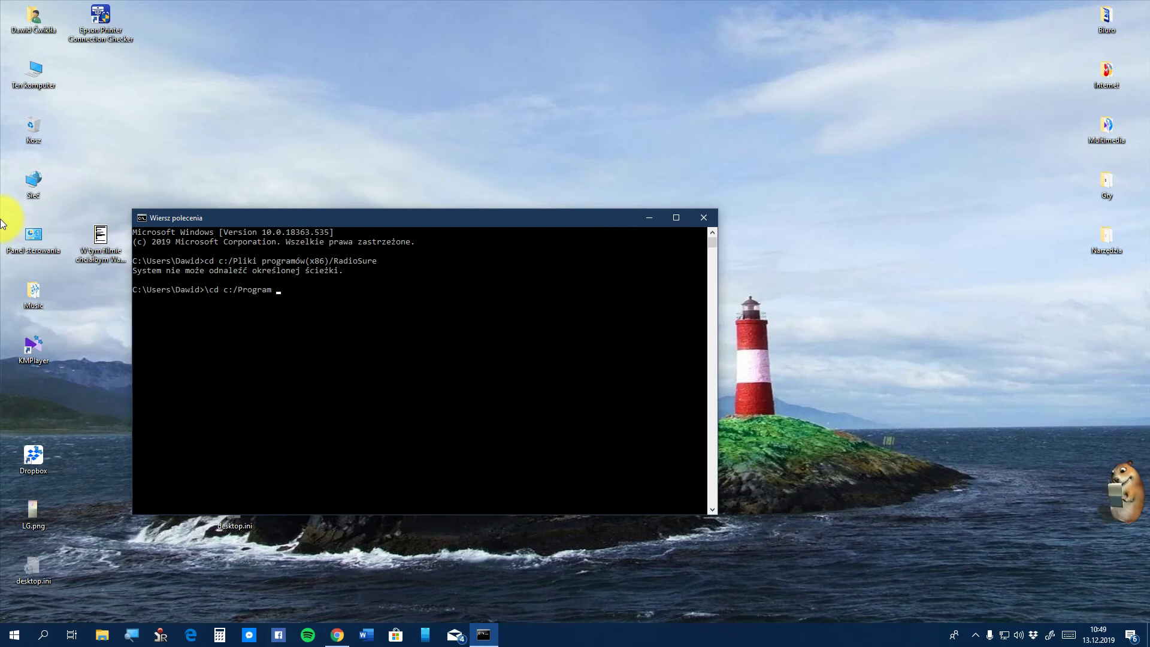
pyautogui.write('m ')
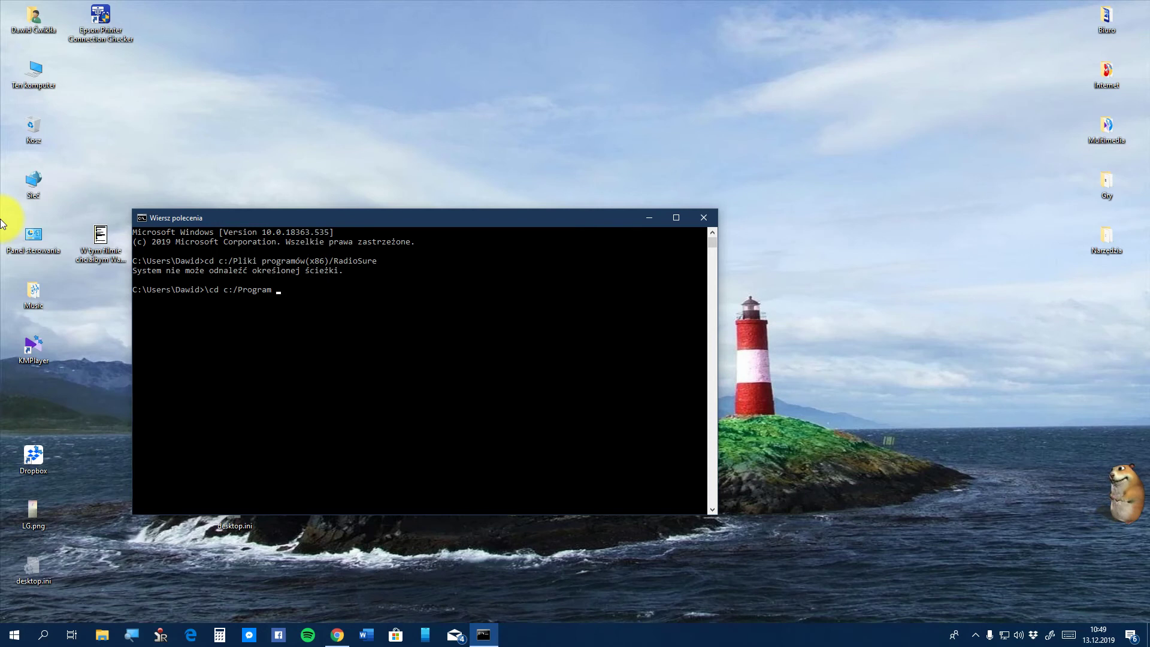
pyautogui.write('Files(x86)')
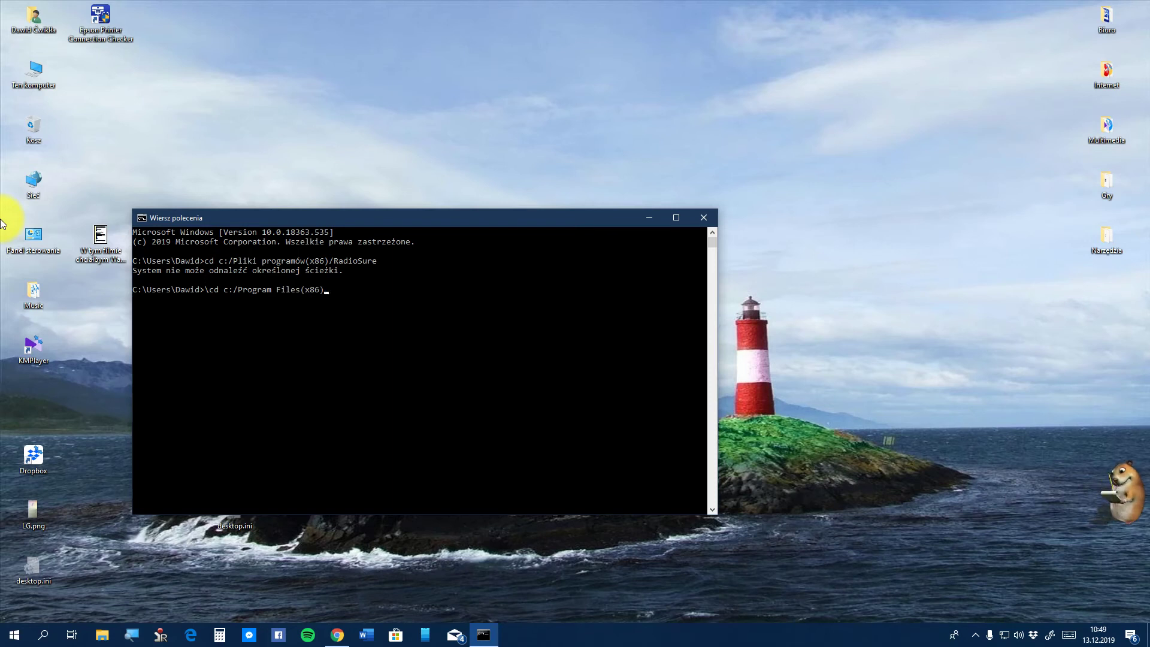
pyautogui.write('/')
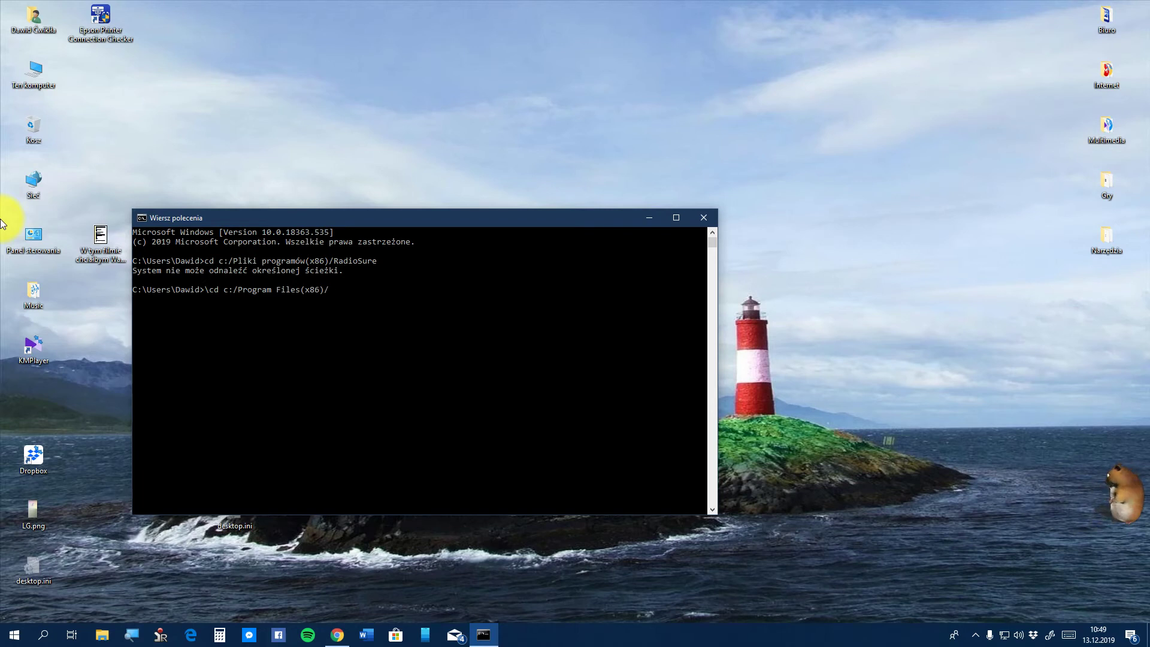
pyautogui.write('R')
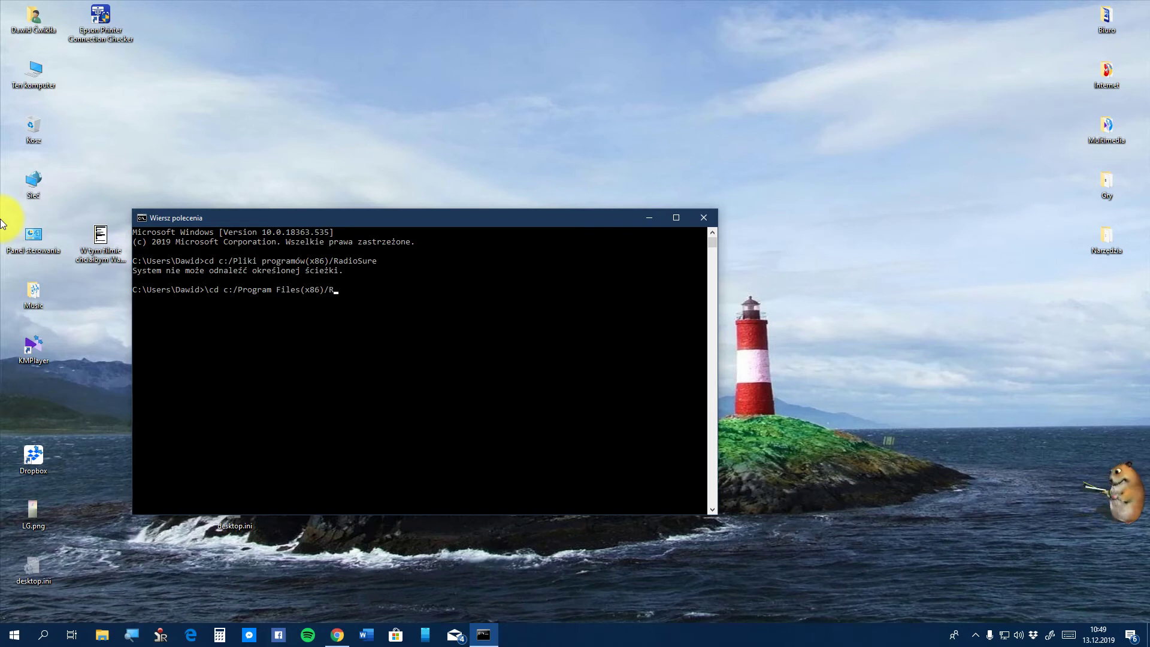
pyautogui.write('adio')
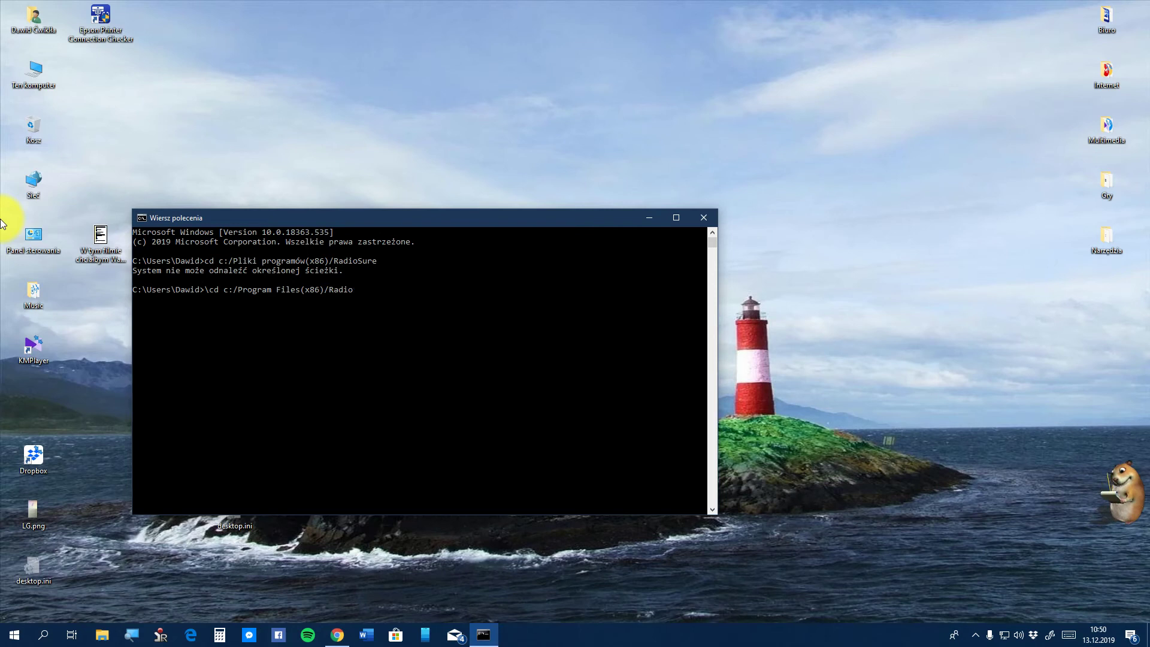
pyautogui.write('Sure')
pyautogui.press('Return')
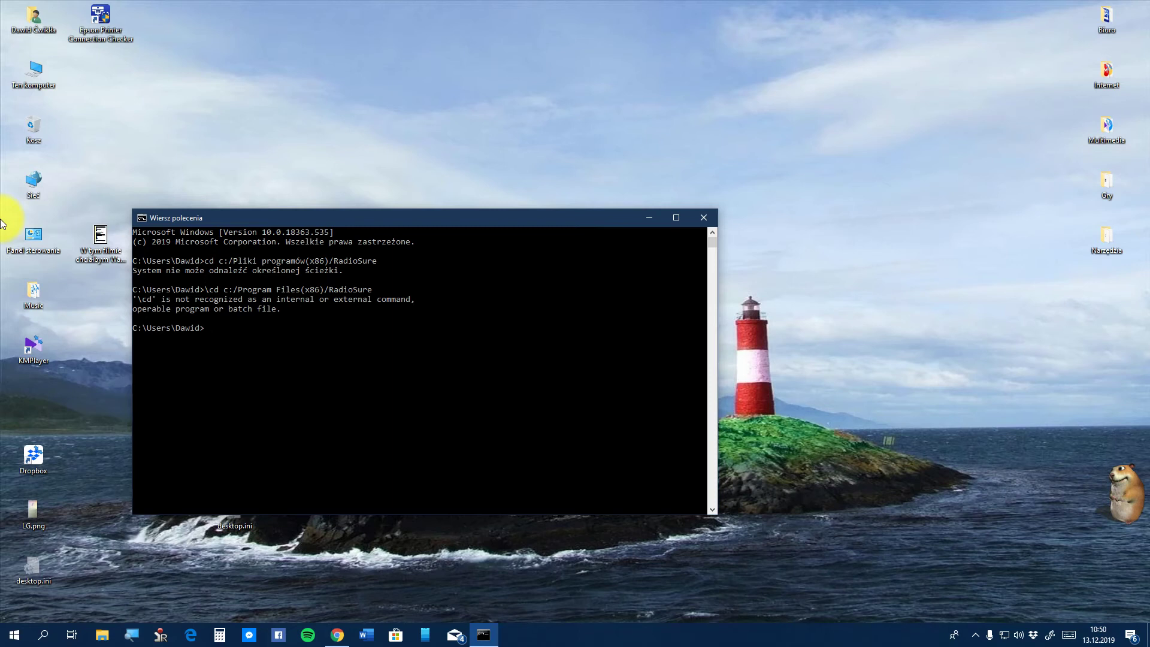
pyautogui.press('Up')
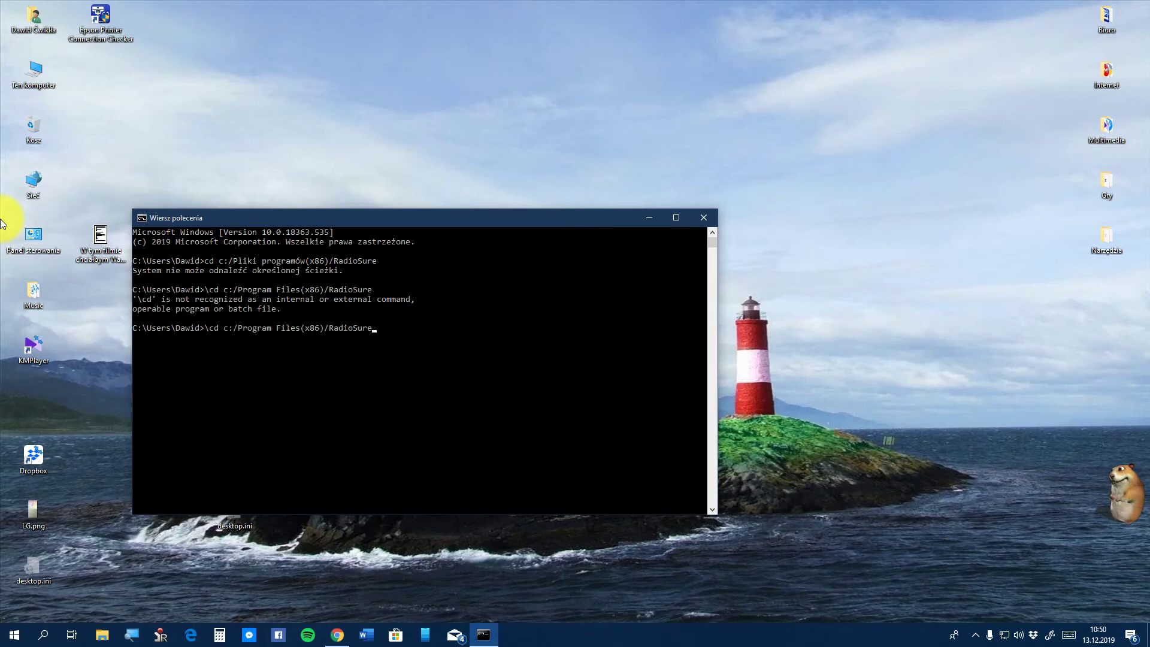
pyautogui.press('Return')
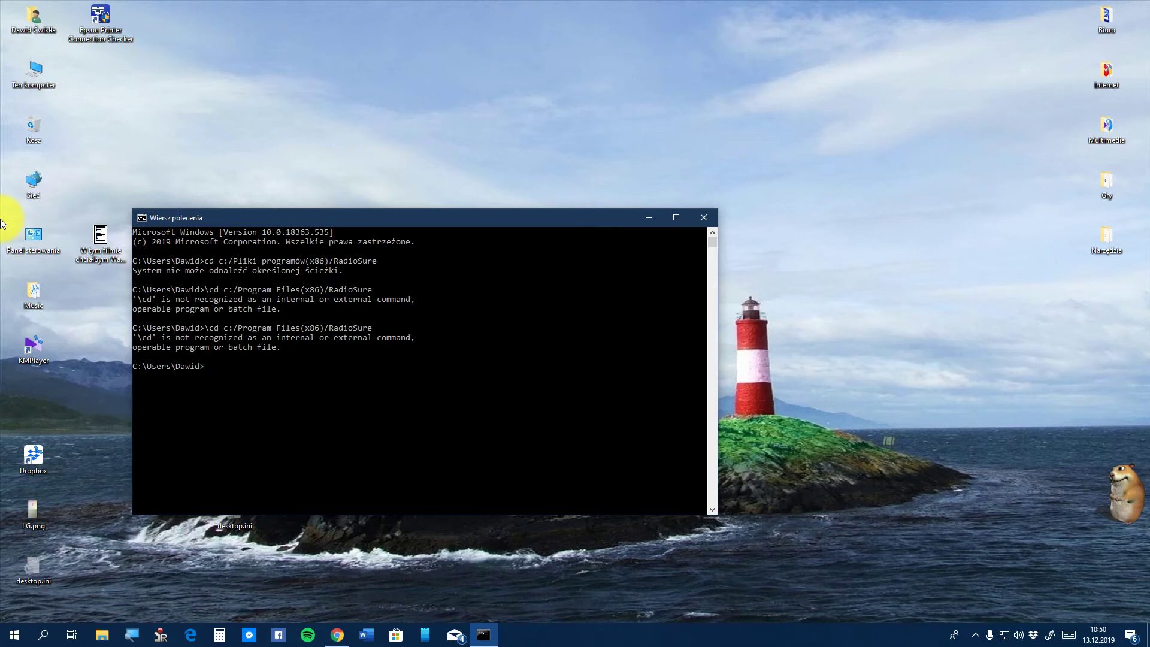
# Remove the stray backslash from the recalled cd command, rerun it unsuccessfully, then enter c: at the prompt
pyautogui.press('Up')
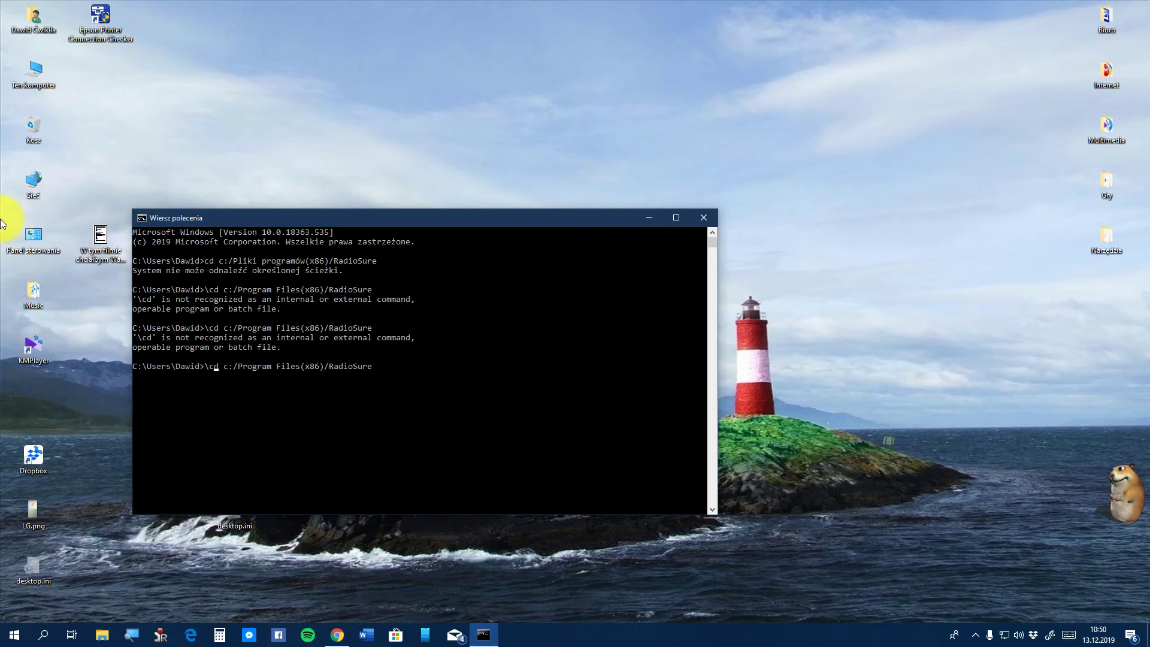
pyautogui.press('Left')
pyautogui.press('BackSpace')
pyautogui.press('Right')
pyautogui.press('Right')
pyautogui.press('Right')
pyautogui.press('Right')
pyautogui.press('Right')
pyautogui.press('Right')
pyautogui.press('Right')
pyautogui.press('Right')
pyautogui.press('Right')
pyautogui.press('Right')
pyautogui.press('Right')
pyautogui.press('Right')
pyautogui.press('Right')
pyautogui.press('Right')
pyautogui.press('Right')
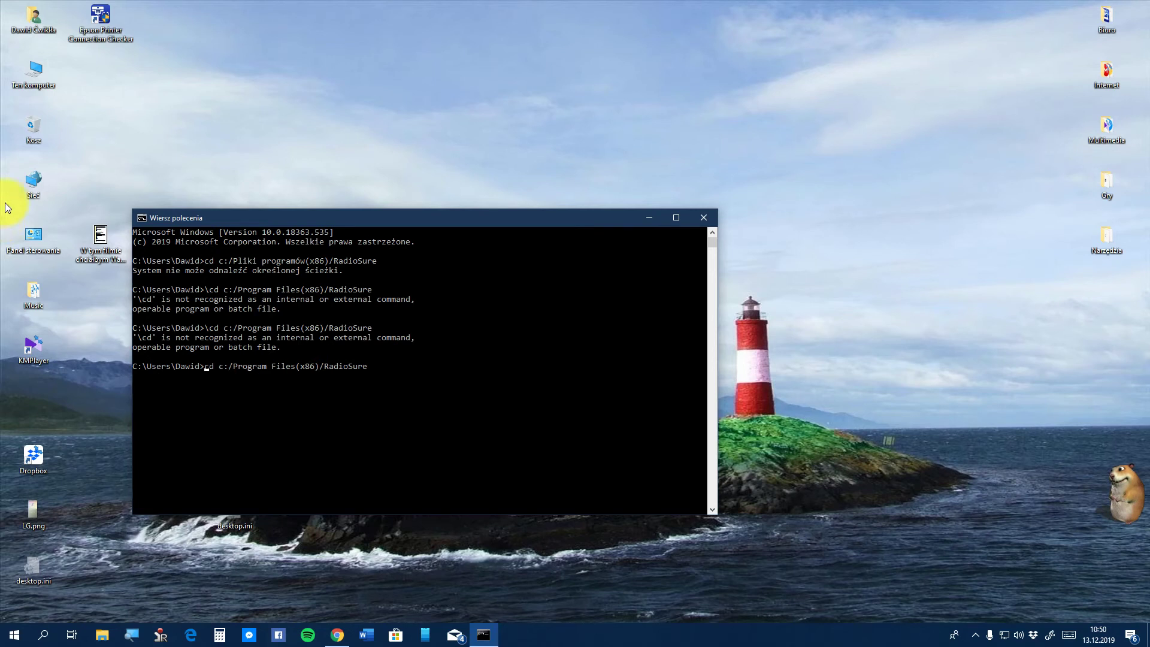
pyautogui.press('Right')
pyautogui.press('Right')
pyautogui.press('Right')
pyautogui.press('Right')
pyautogui.press('Right')
pyautogui.press('Right')
pyautogui.press('Right')
pyautogui.press('Right')
pyautogui.press('Right')
pyautogui.press('Right')
pyautogui.press('Right')
pyautogui.press('Right')
pyautogui.press('Right')
pyautogui.press('Right')
pyautogui.press('Right')
pyautogui.press('Right')
pyautogui.press('Right')
pyautogui.press('Right')
pyautogui.press('Right')
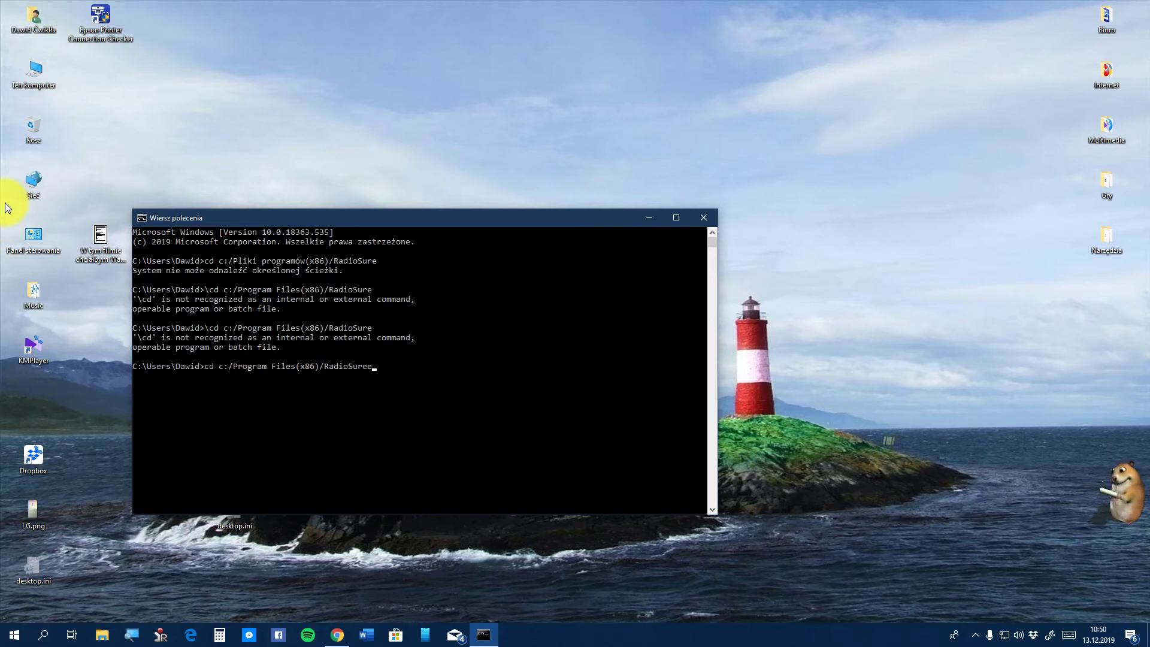
pyautogui.write('e')
pyautogui.press('Return')
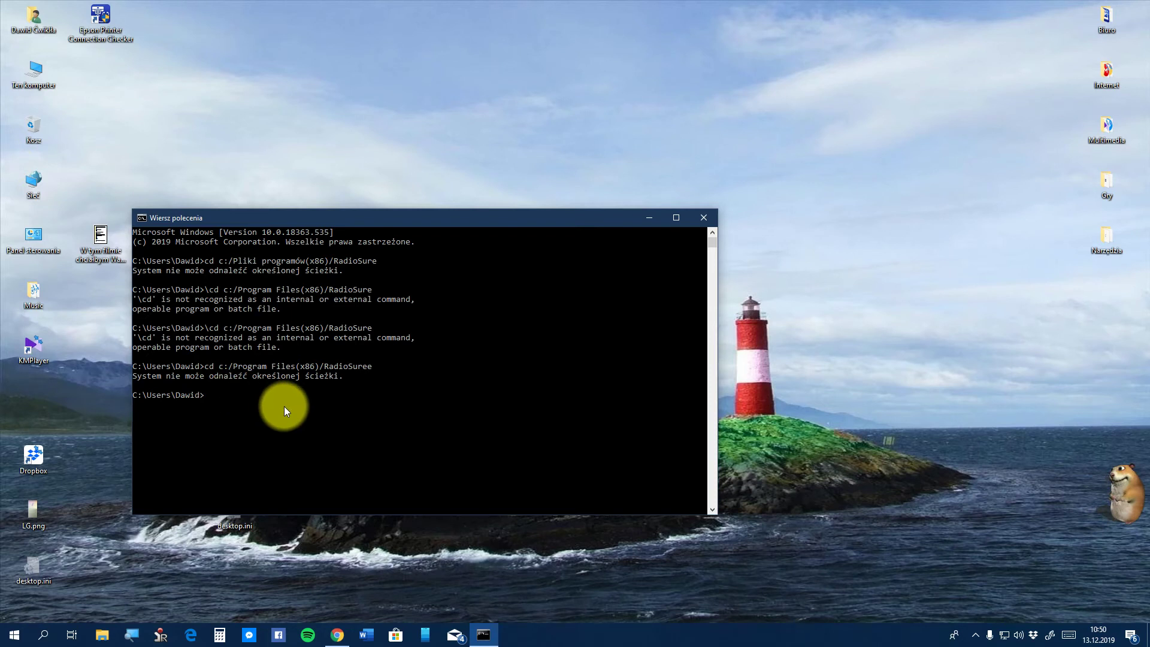
pyautogui.write('cd')
pyautogui.press('BackSpace')
pyautogui.press('BackSpace')
pyautogui.write('c:')
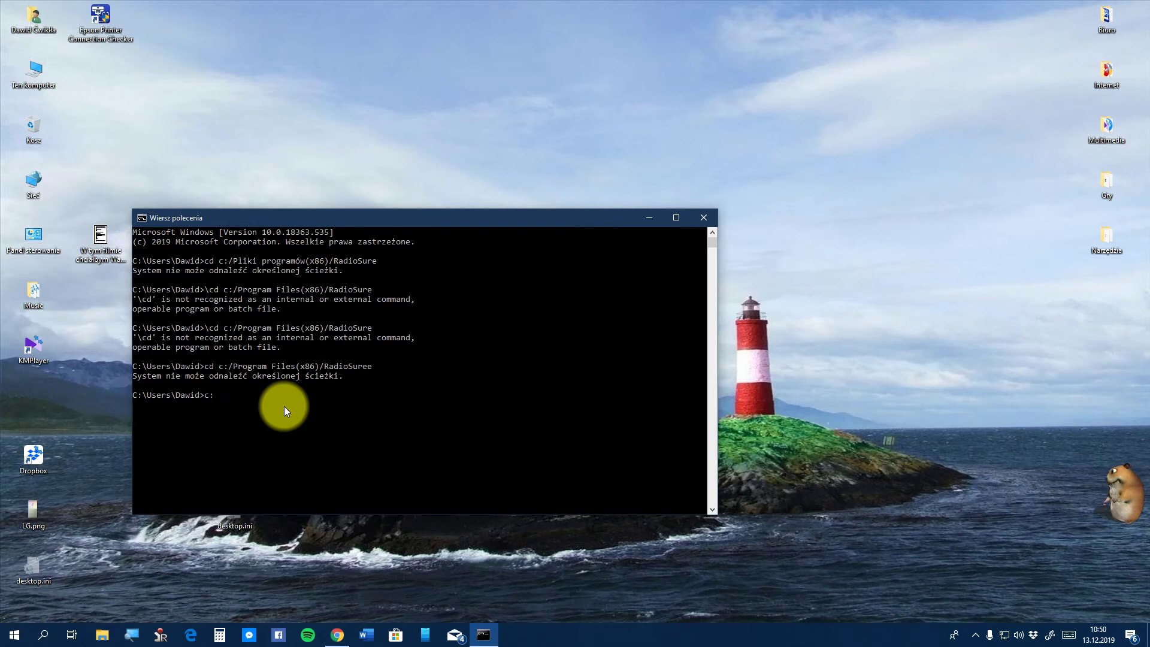
# Switch to drive C and change to its root with cd c:/
pyautogui.press('Return')
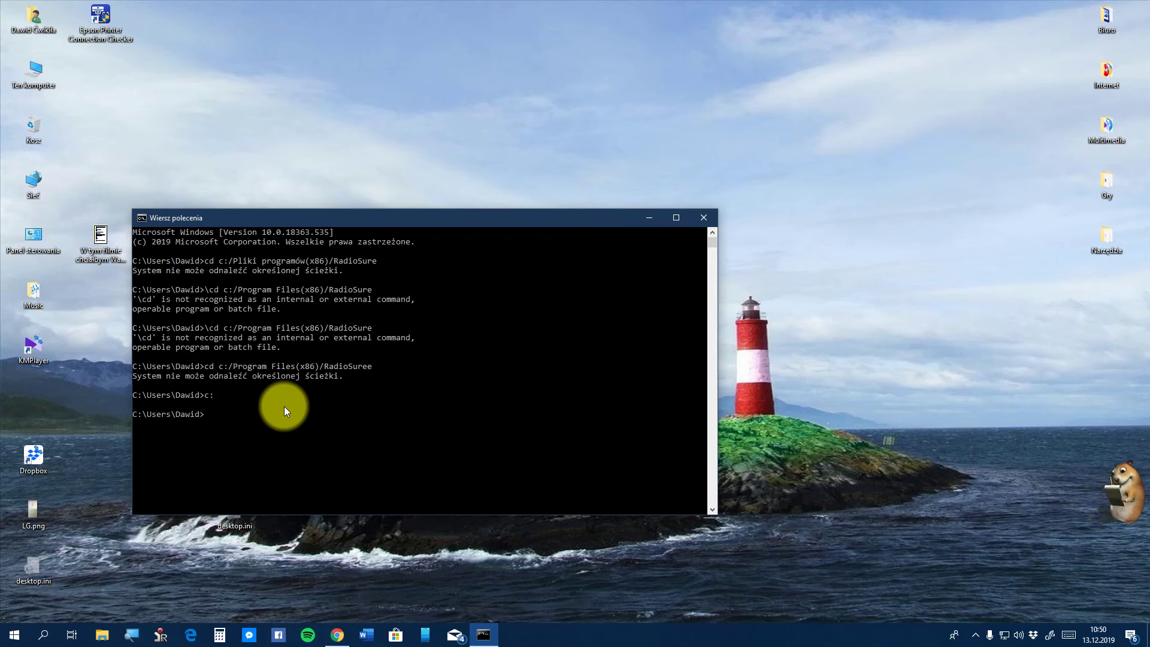
pyautogui.write('cd c')
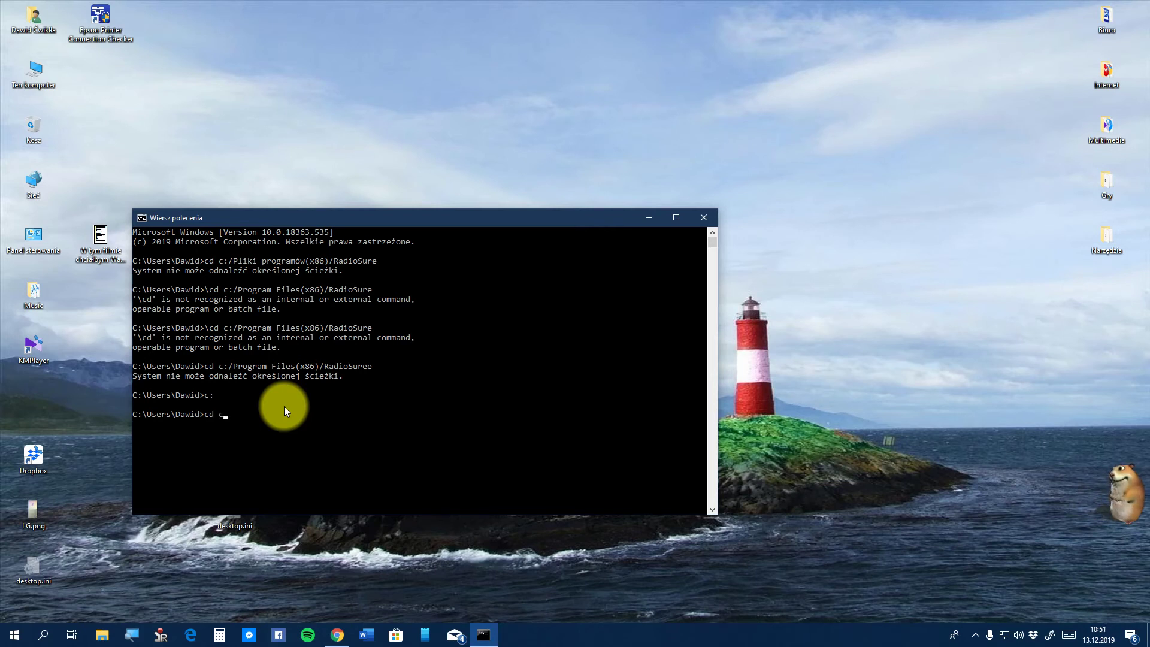
pyautogui.write(':/')
pyautogui.press('Return')
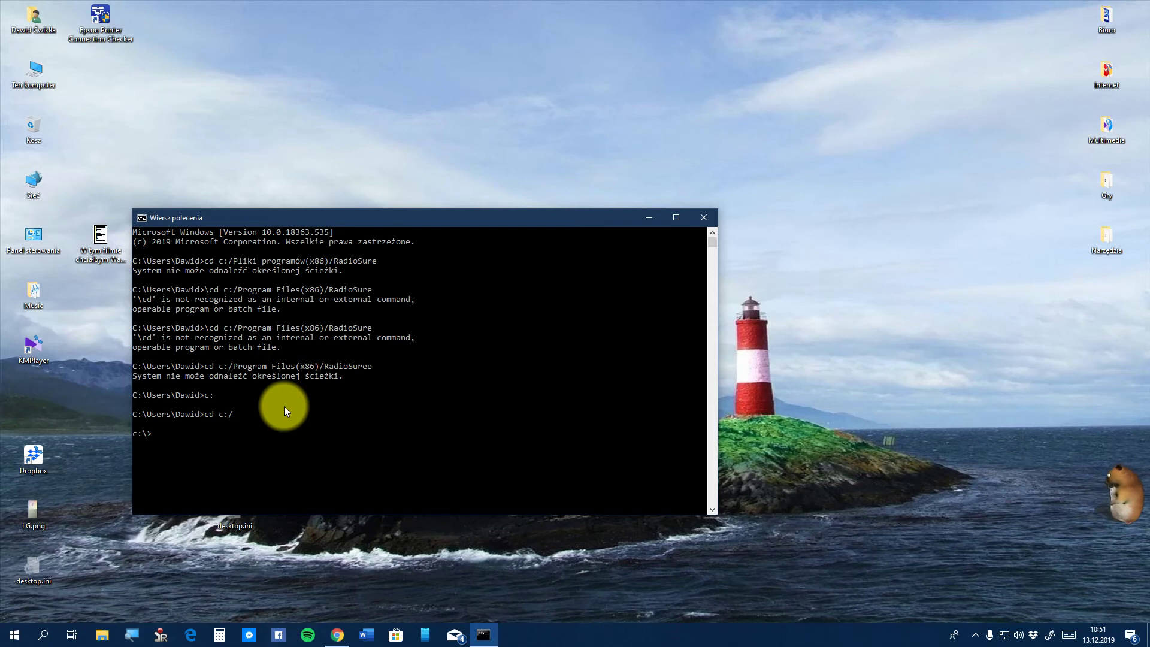
# Try ls to list the C root; the command is rejected as unrecognized
pyautogui.write('cd')
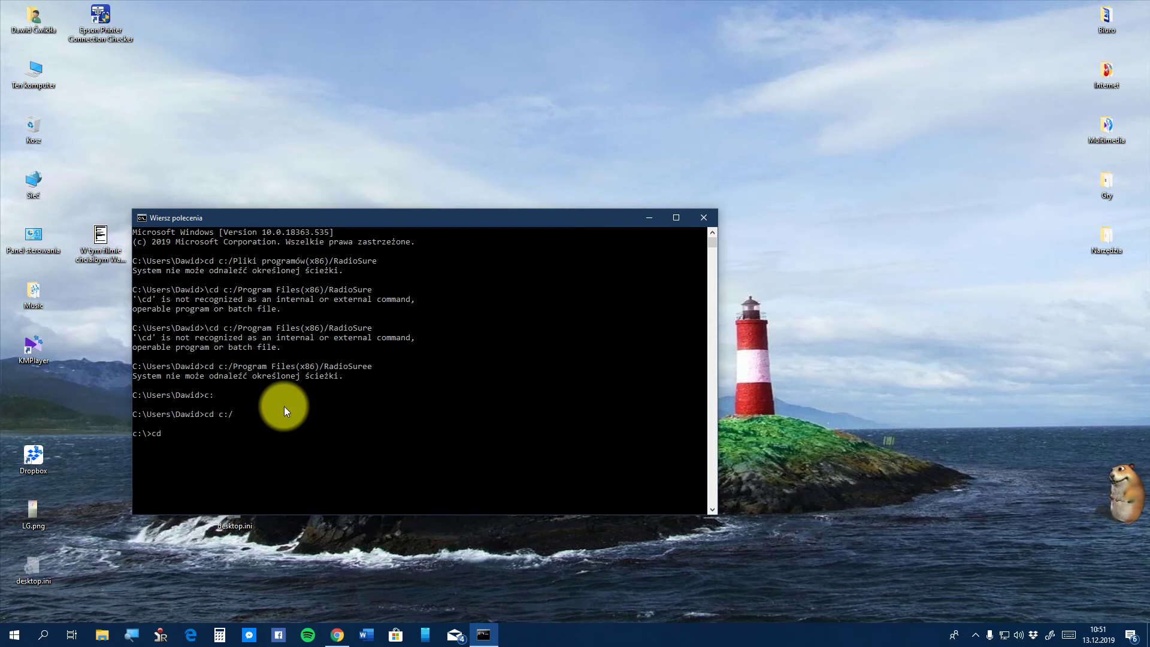
pyautogui.press('BackSpace')
pyautogui.press('BackSpace')
pyautogui.press('BackSpace')
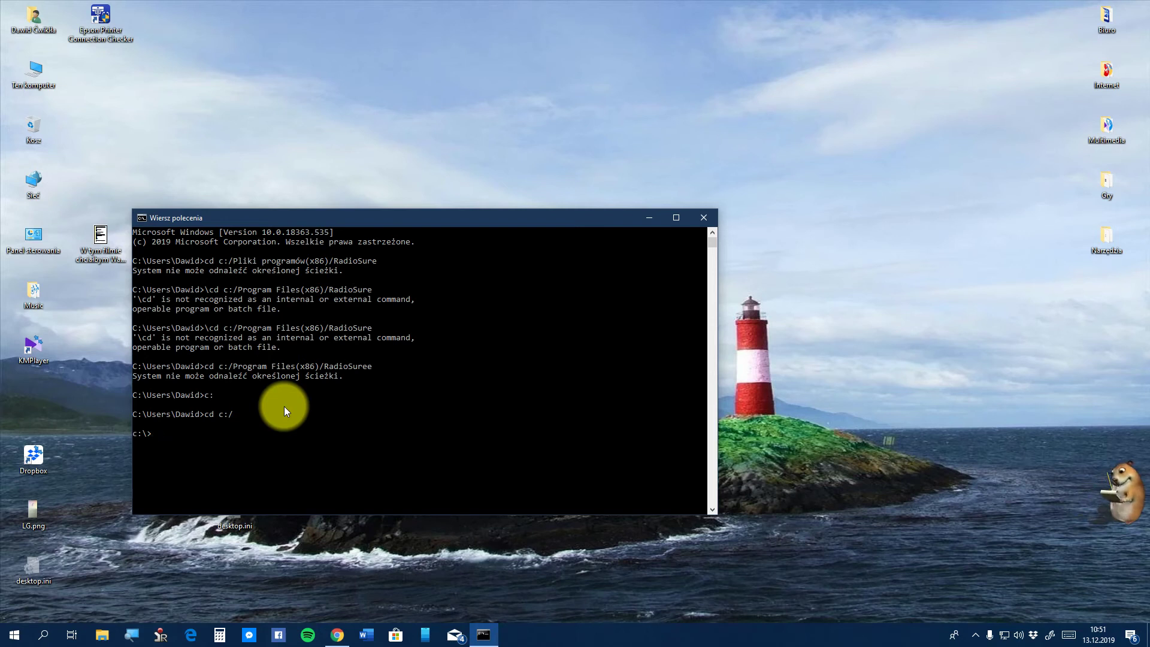
pyautogui.write('ls')
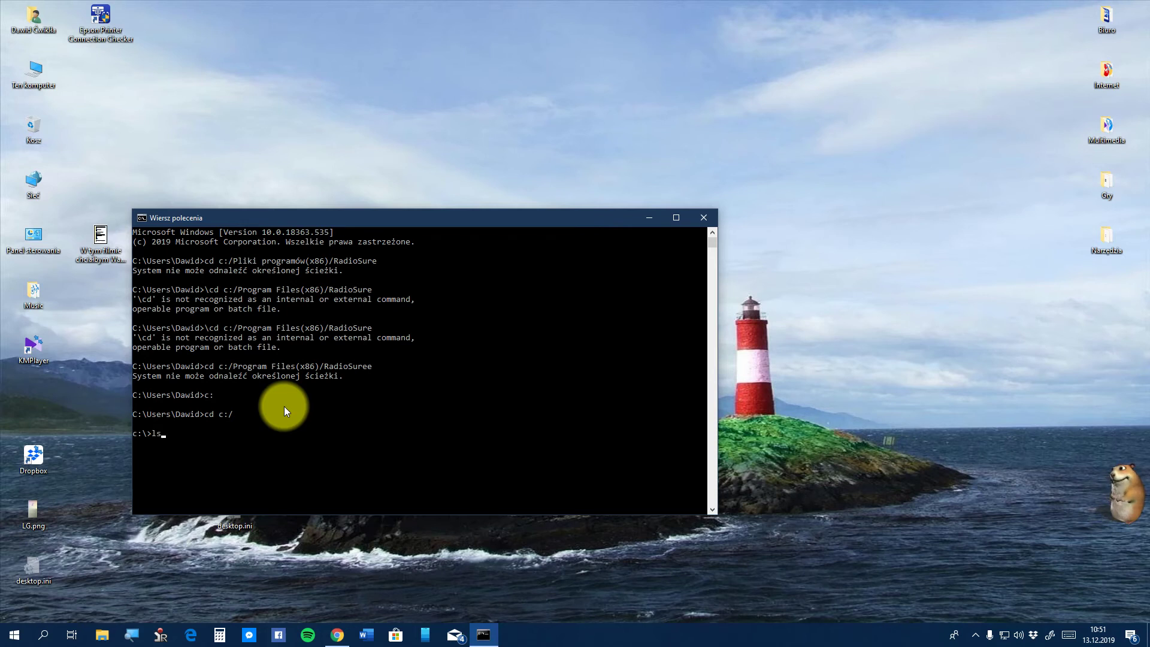
pyautogui.press('Return')
pyautogui.write('\\')
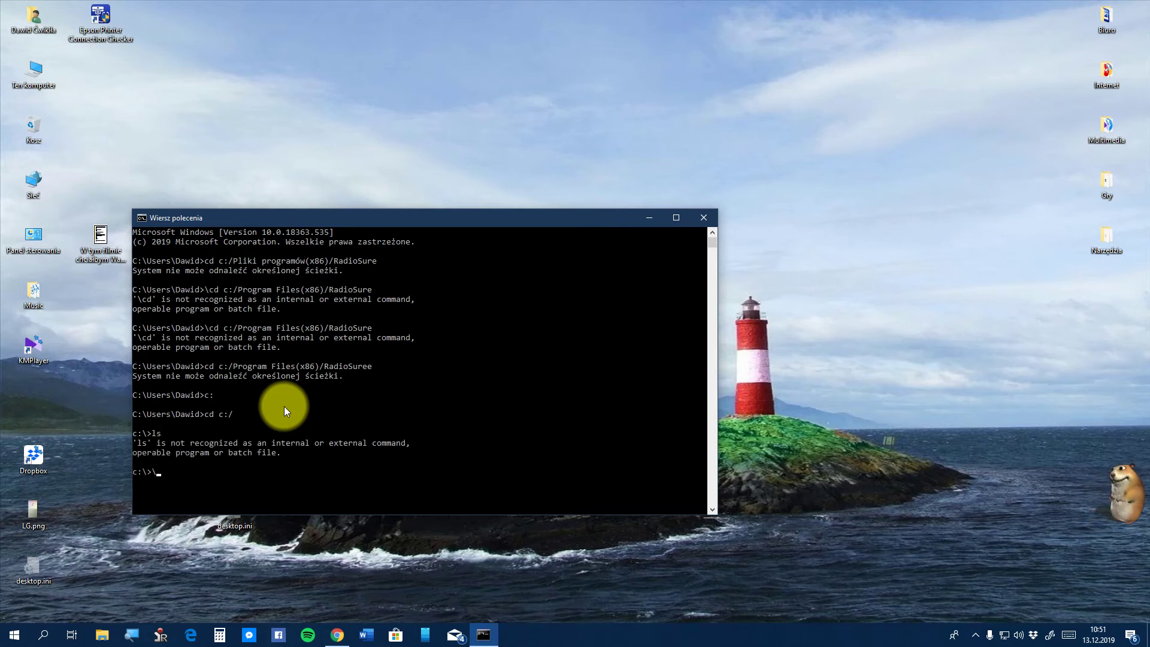
pyautogui.press('BackSpace')
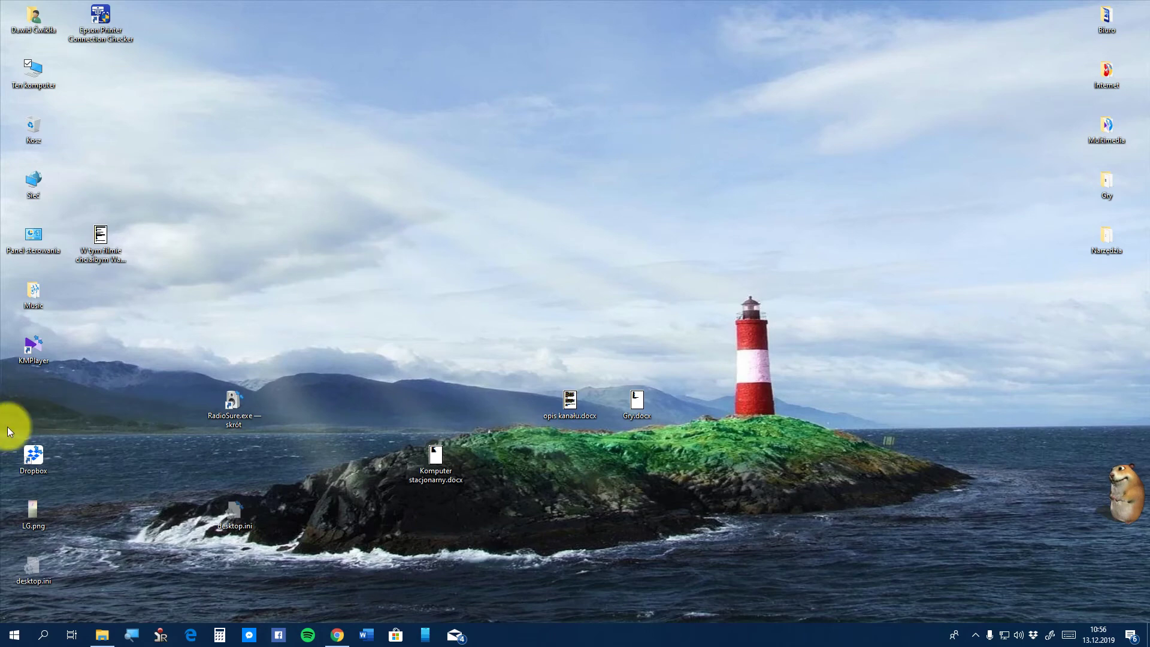
# Open a new Command Prompt by searching for 'wiersz'
pyautogui.click(13, 635)
pyautogui.write('wi')
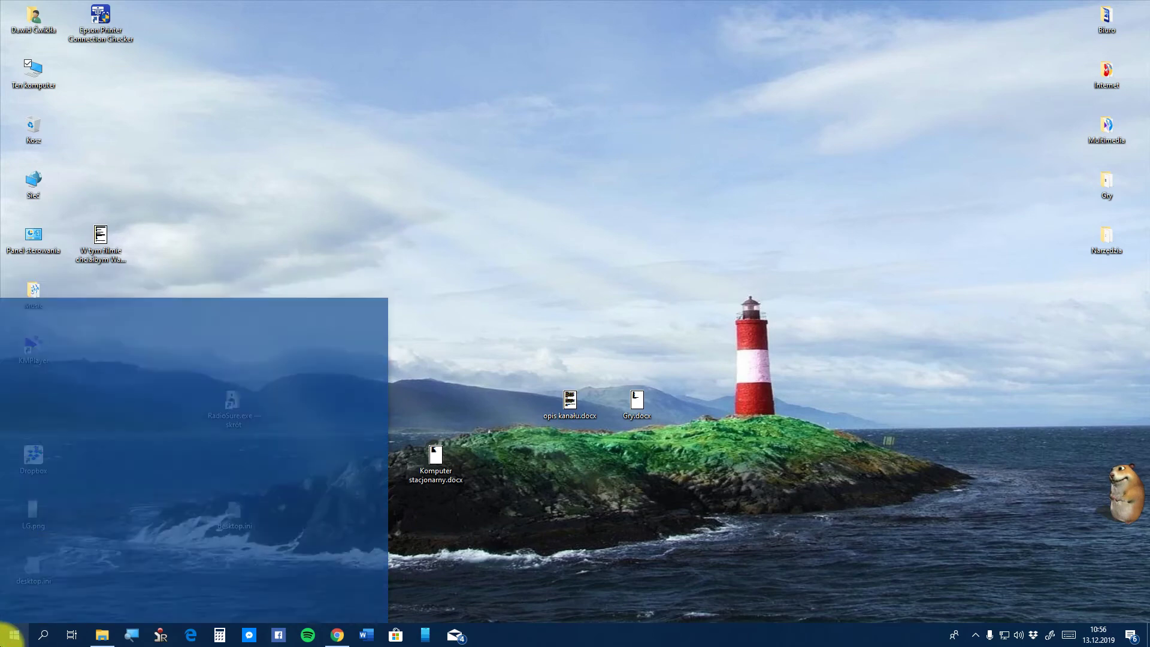
pyautogui.write('ersz')
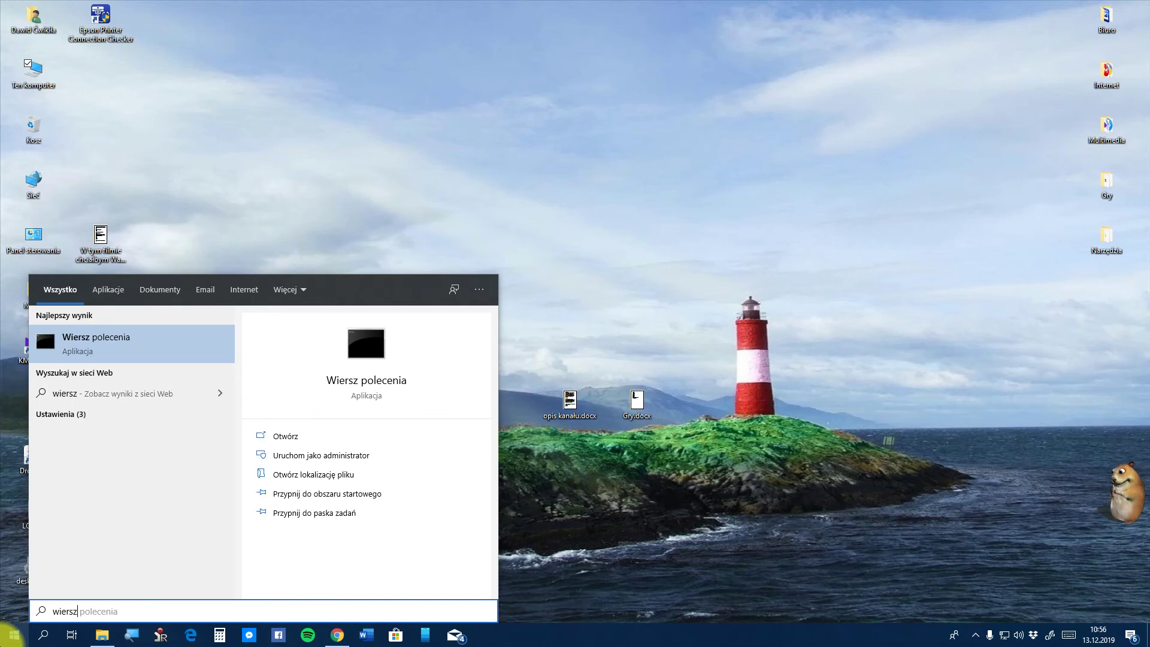
pyautogui.click(134, 345)
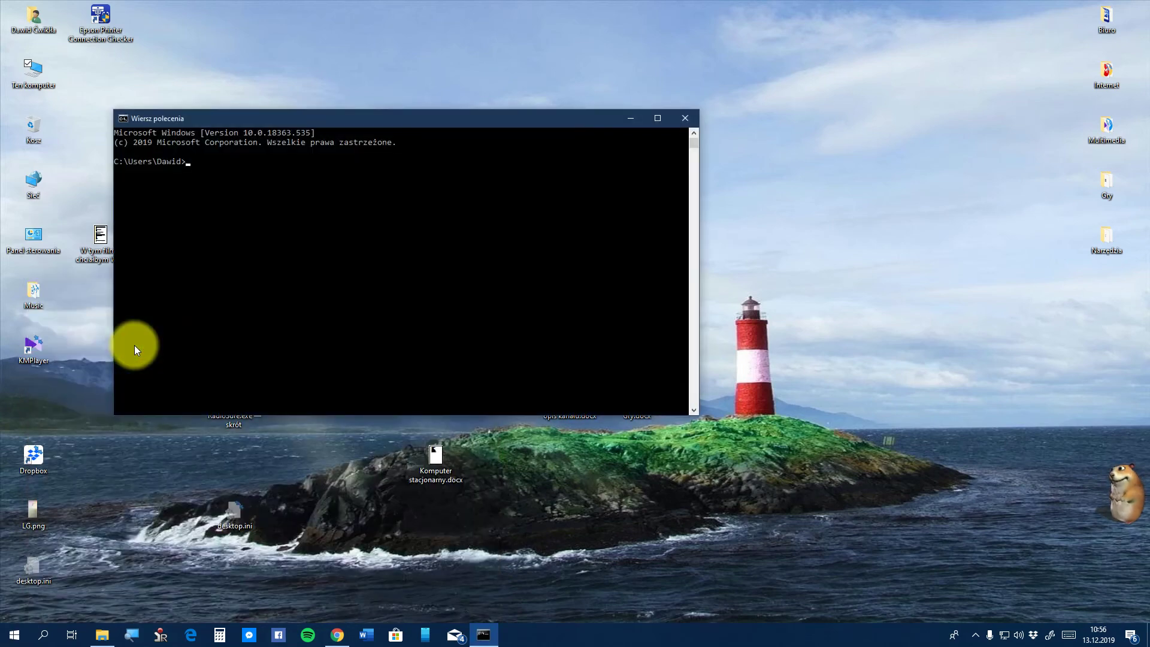
# Change the directory to c:/Program Files (x86)/RadioSure
pyautogui.write('cd c')
pyautogui.write(':/')
pyautogui.write('Pre')
pyautogui.press('BackSpace')
pyautogui.write('ogram')
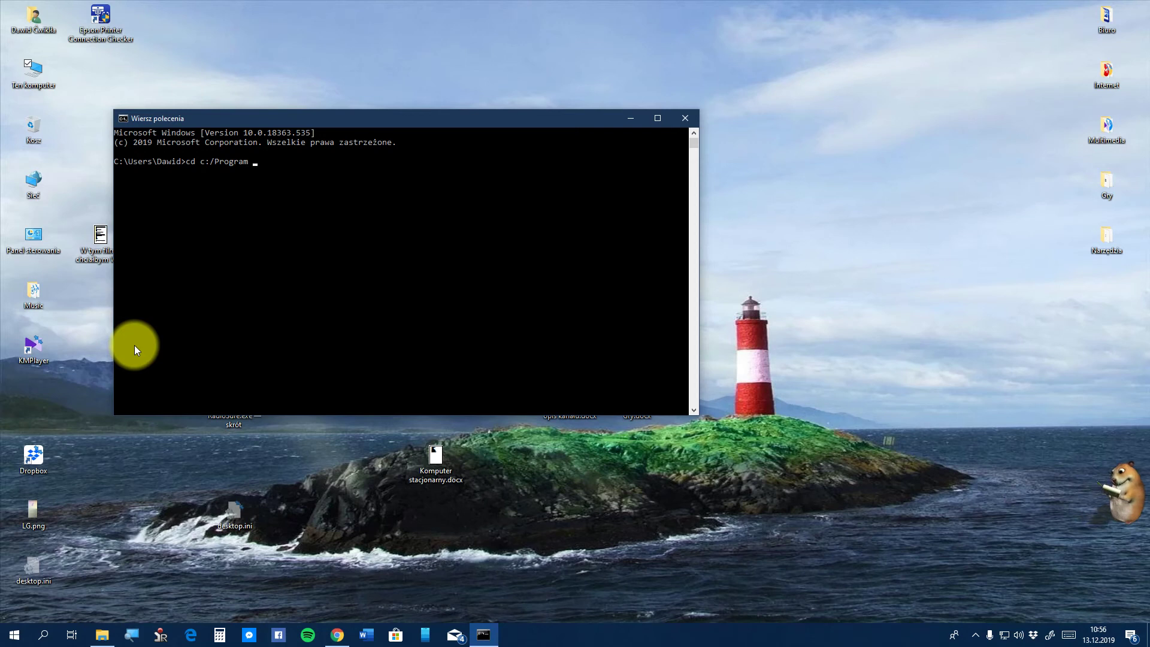
pyautogui.write(' F')
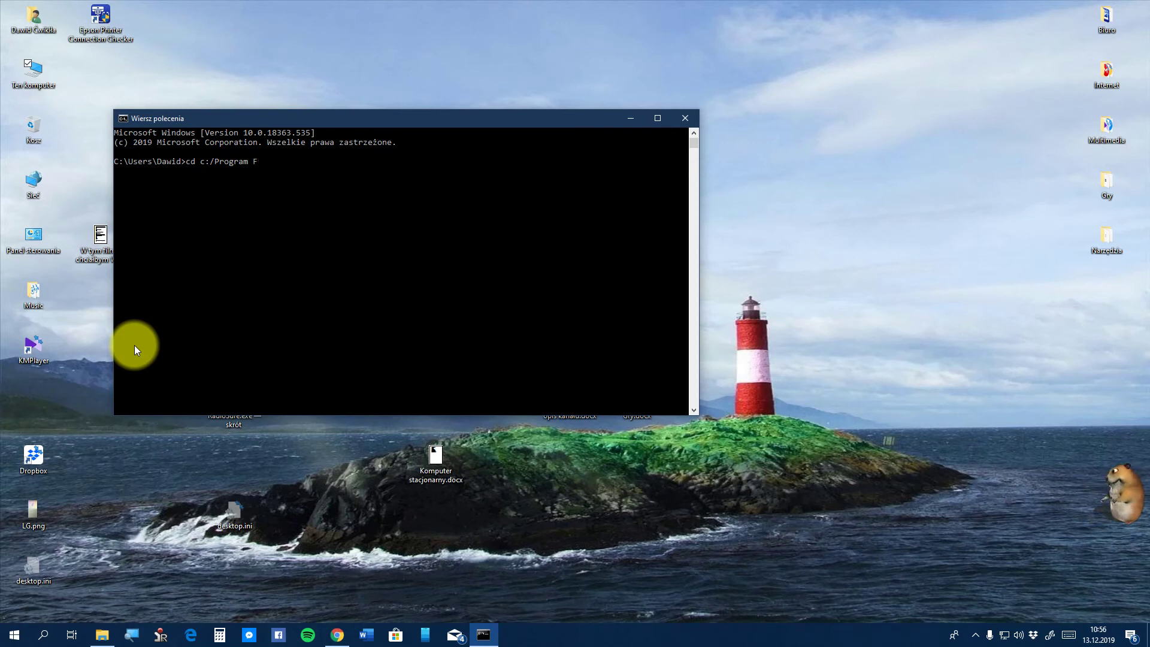
pyautogui.write('iles ')
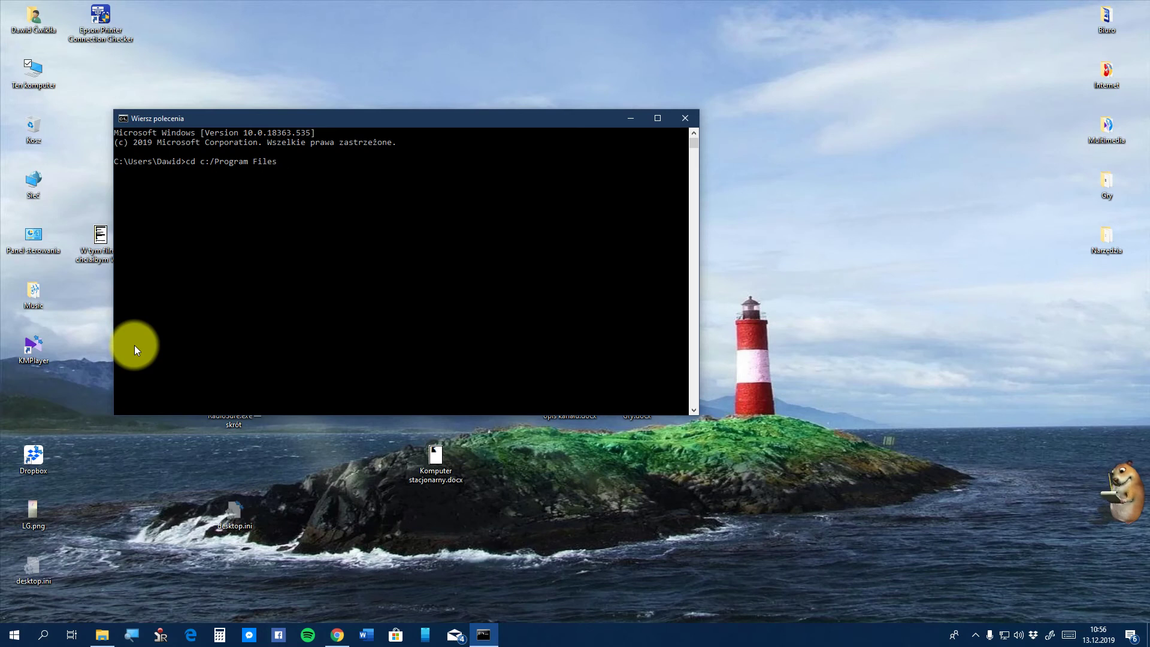
pyautogui.write('(x96')
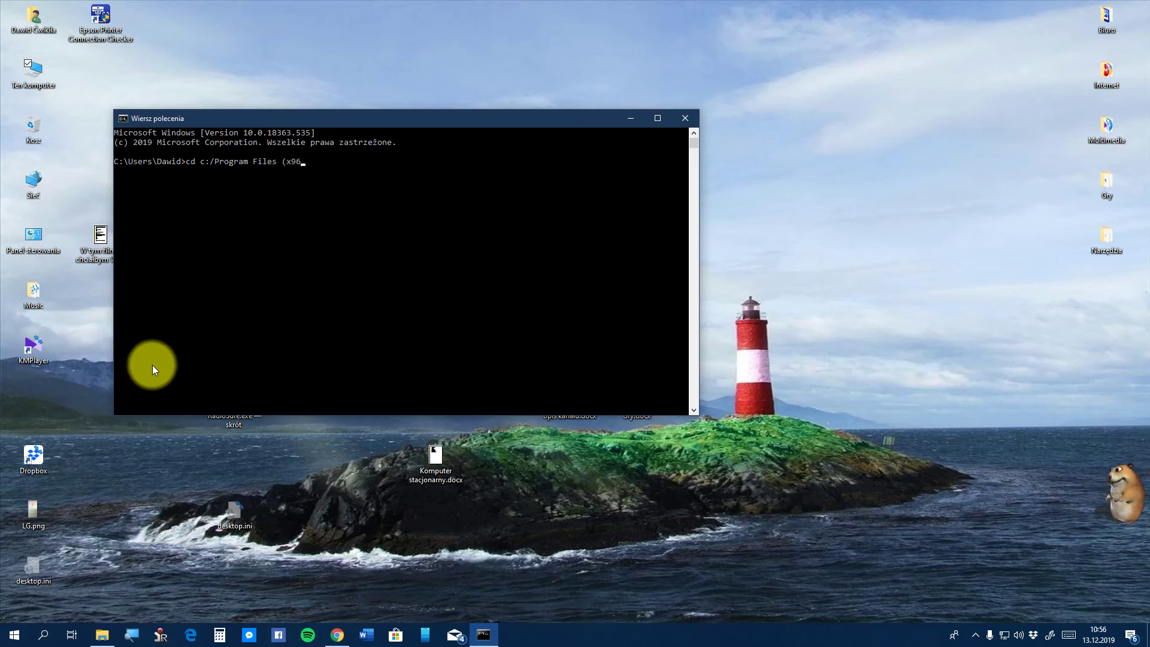
pyautogui.press('BackSpace')
pyautogui.press('BackSpace')
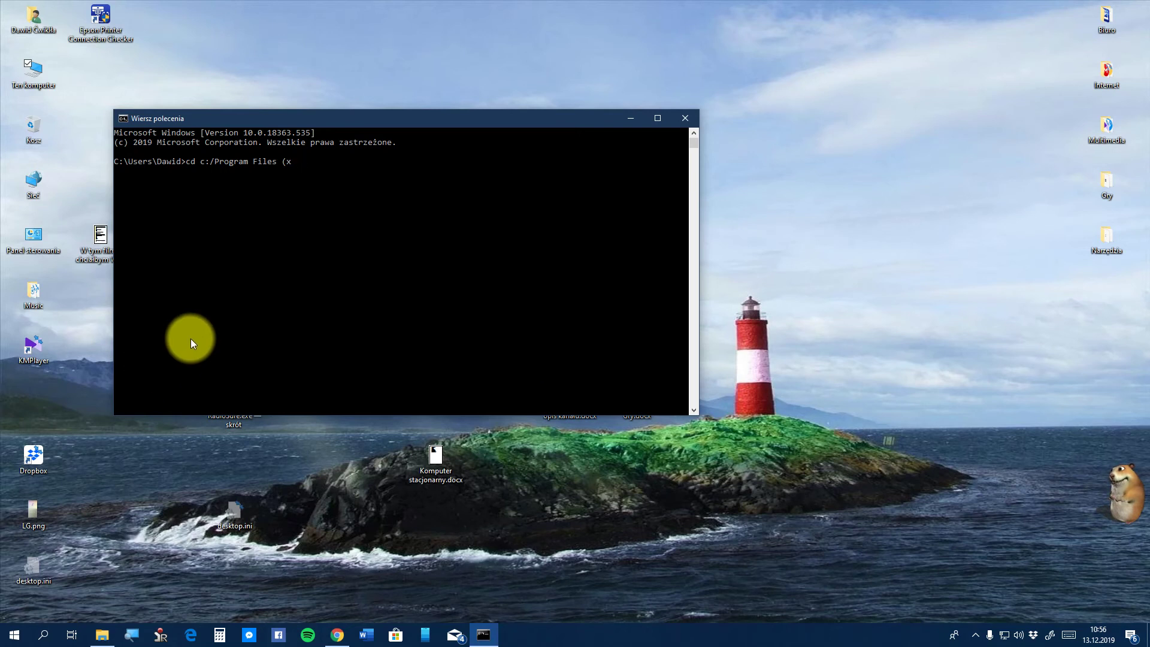
pyautogui.write('86')
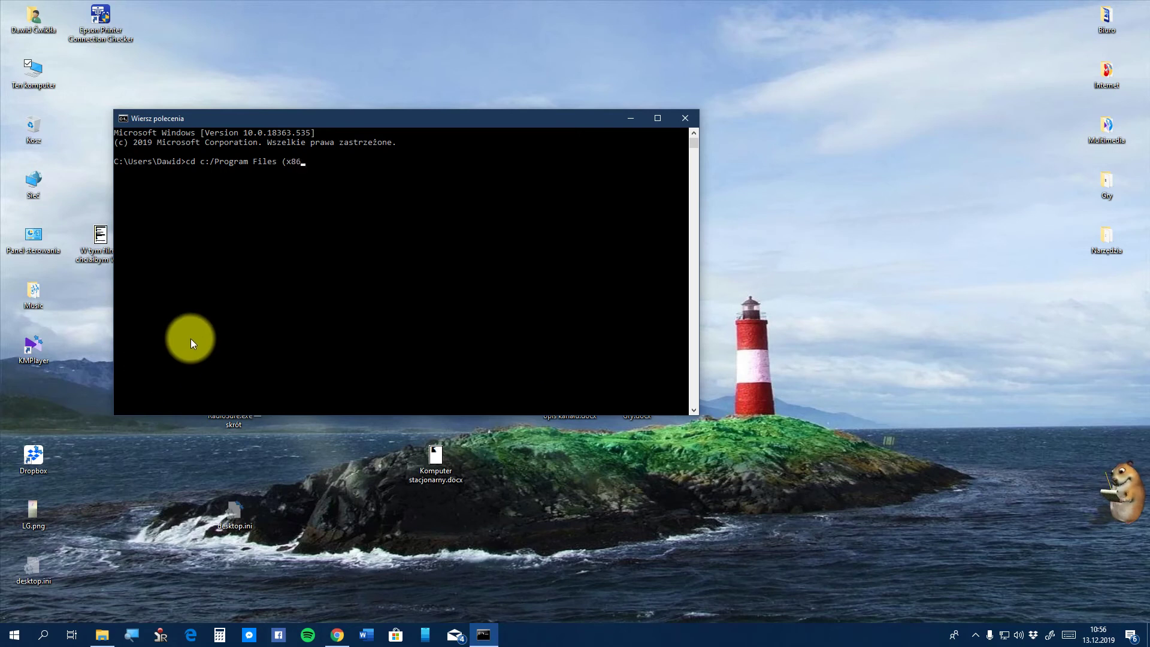
pyautogui.write(')/')
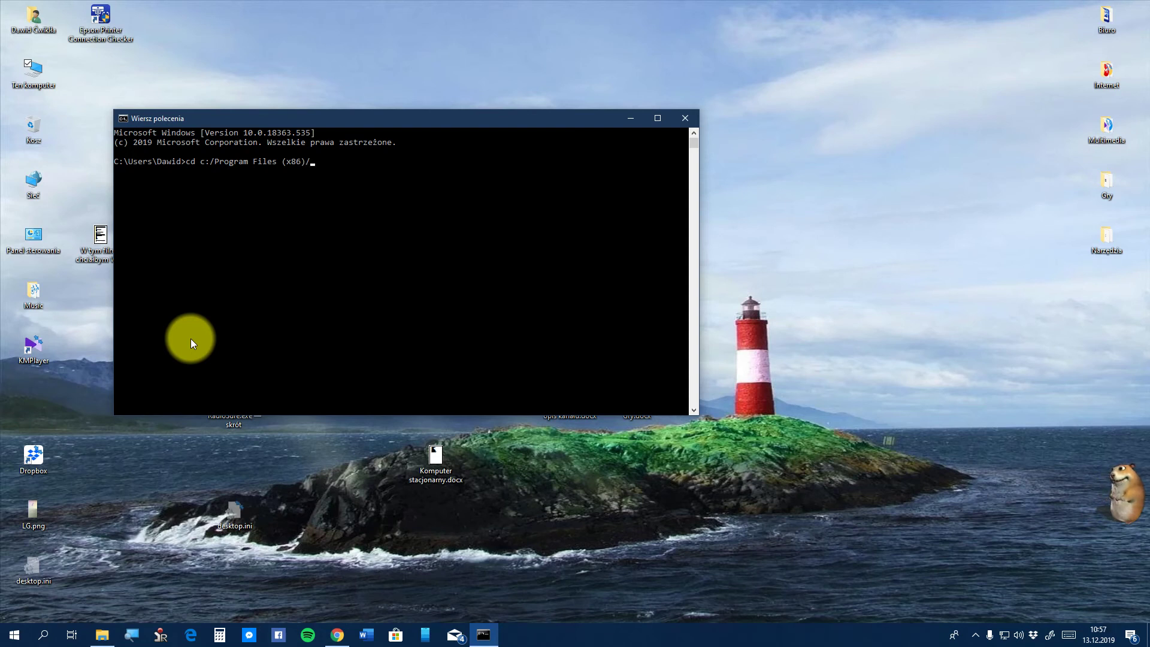
pyautogui.write('Ra')
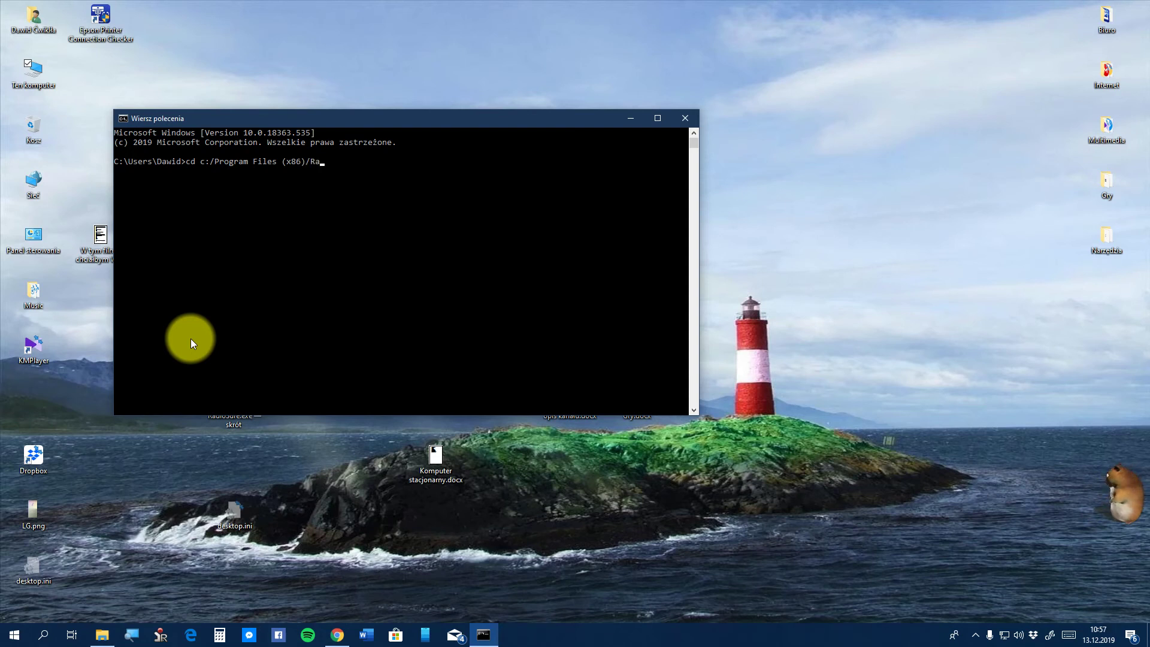
pyautogui.write('dioS')
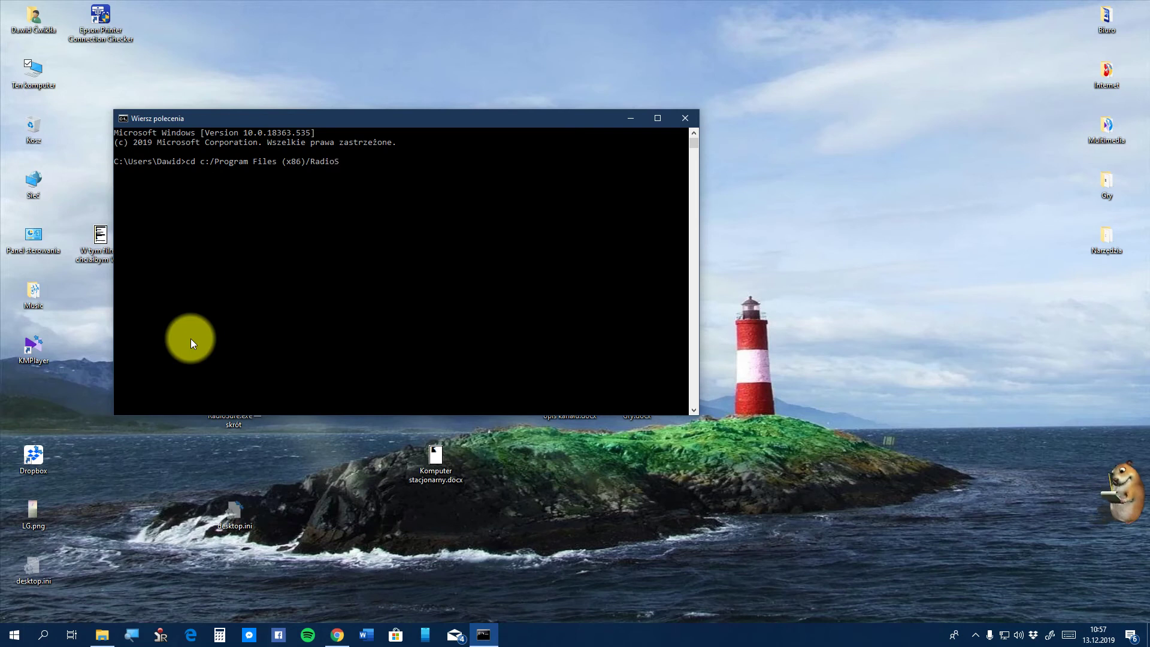
pyautogui.write('ure')
pyautogui.press('Return')
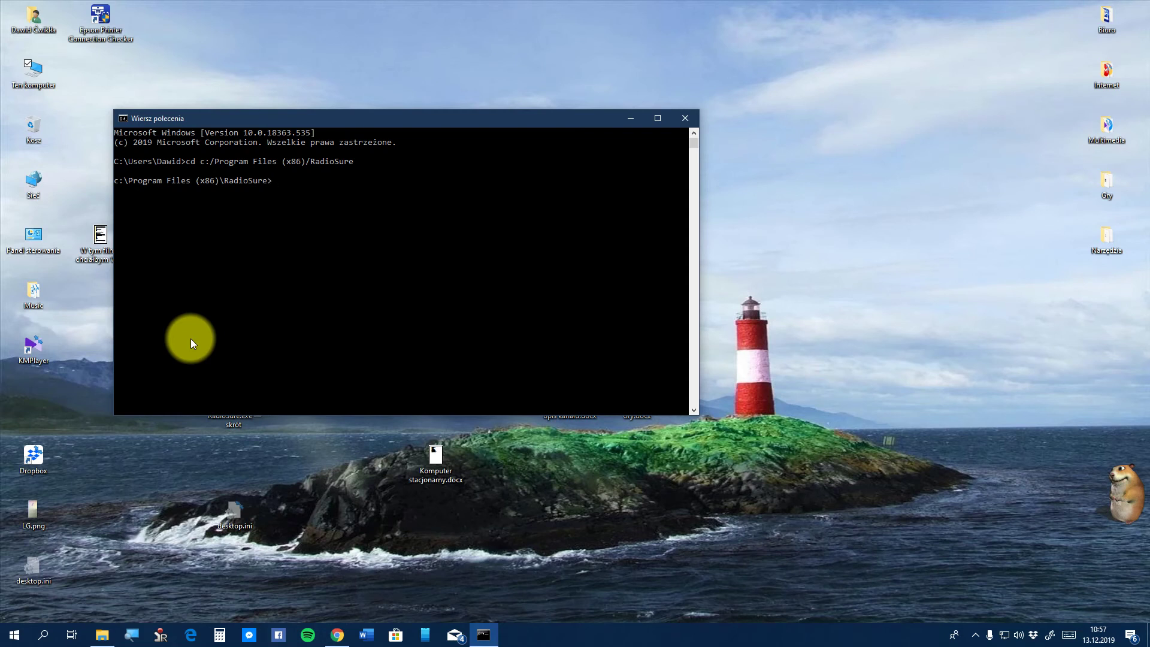
# Launch radiosure.exe /play, play RMF FM - 60s briefly, then stop it and close the player
pyautogui.write('radiosure.exe')
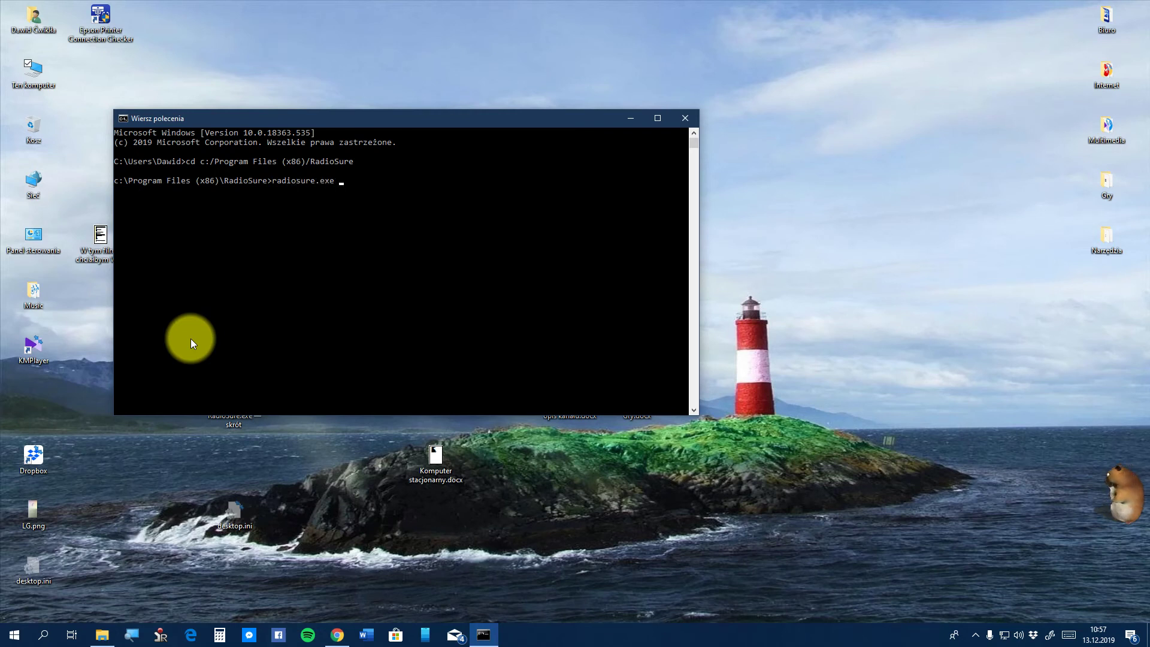
pyautogui.write(' /')
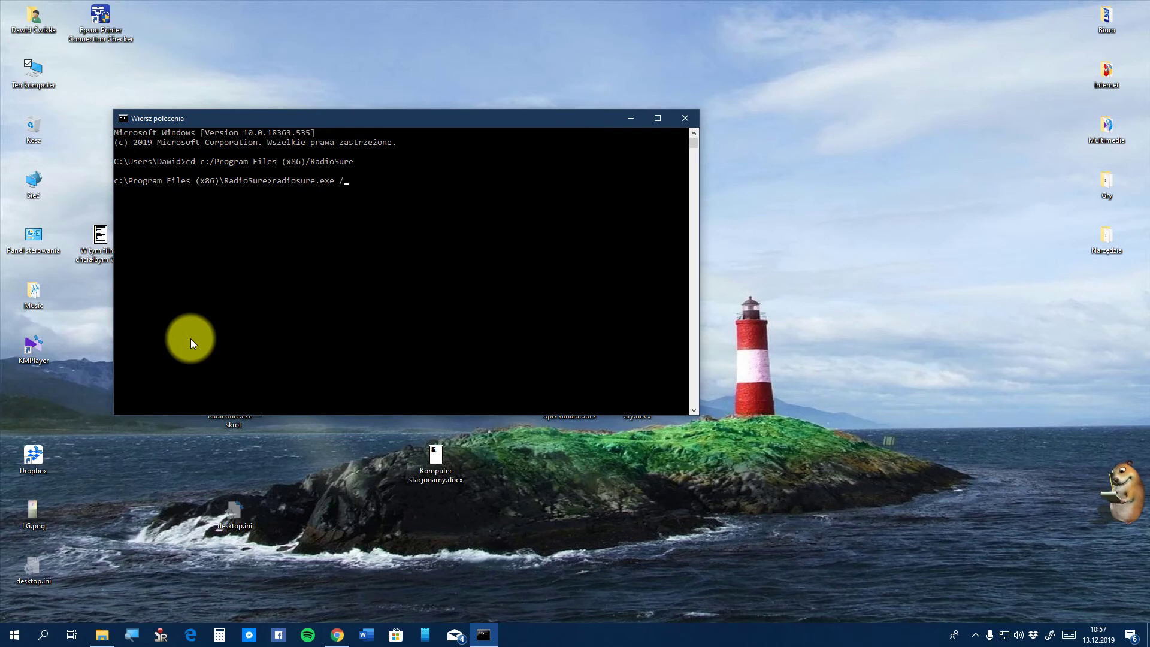
pyautogui.write('play')
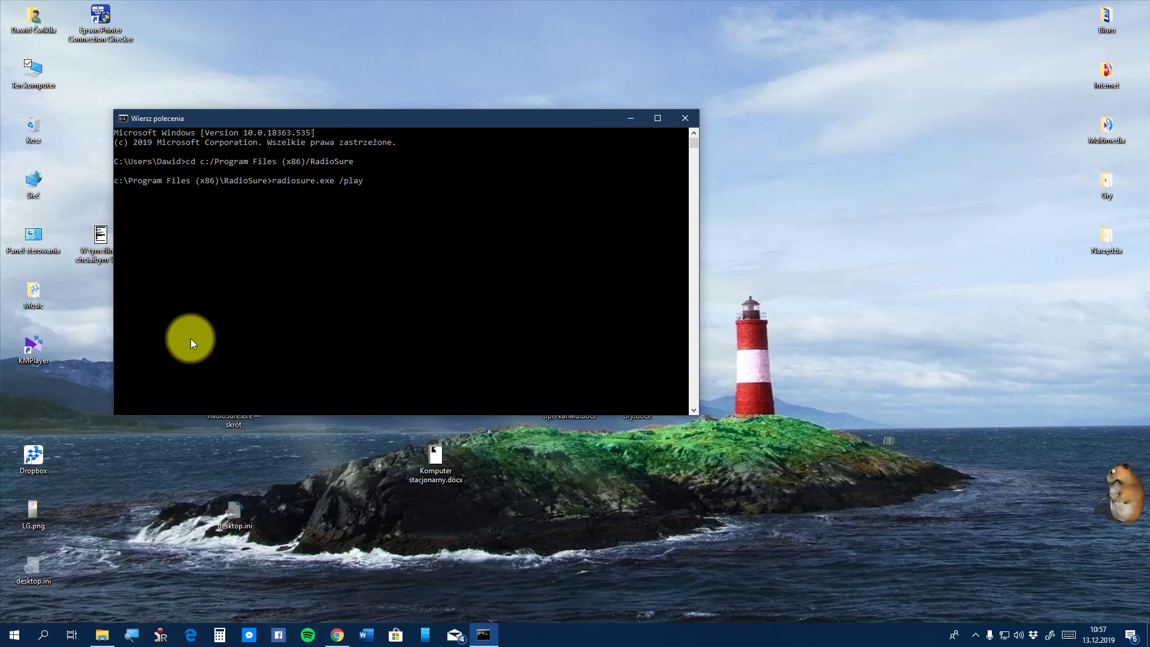
pyautogui.press('Return')
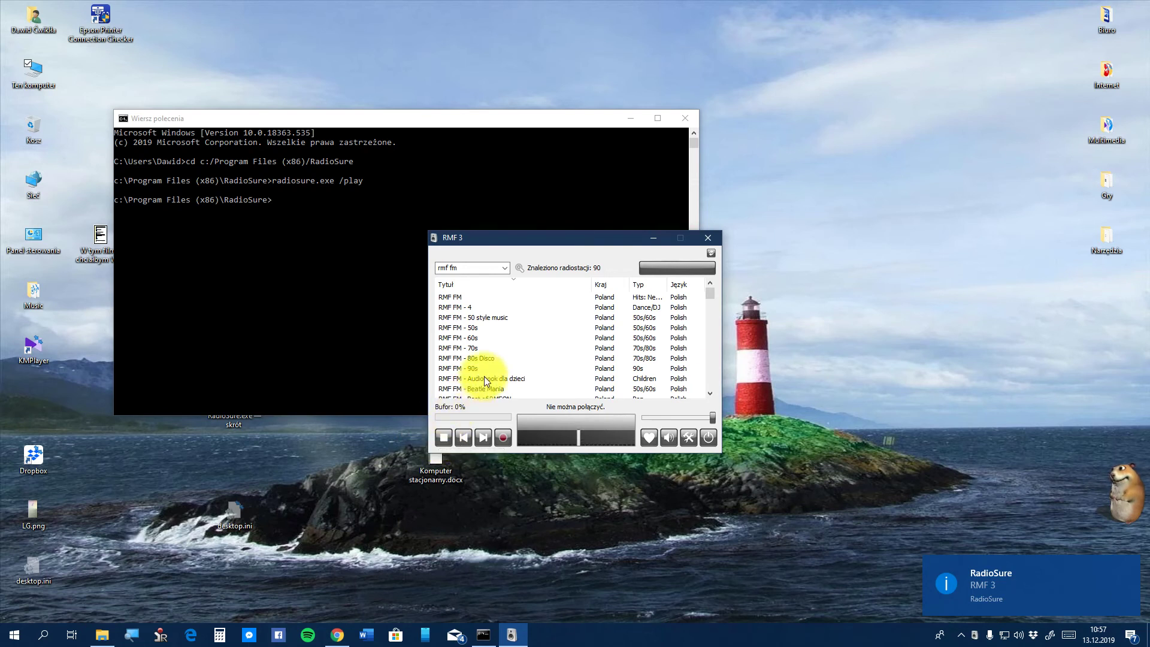
pyautogui.doubleClick(477, 338)
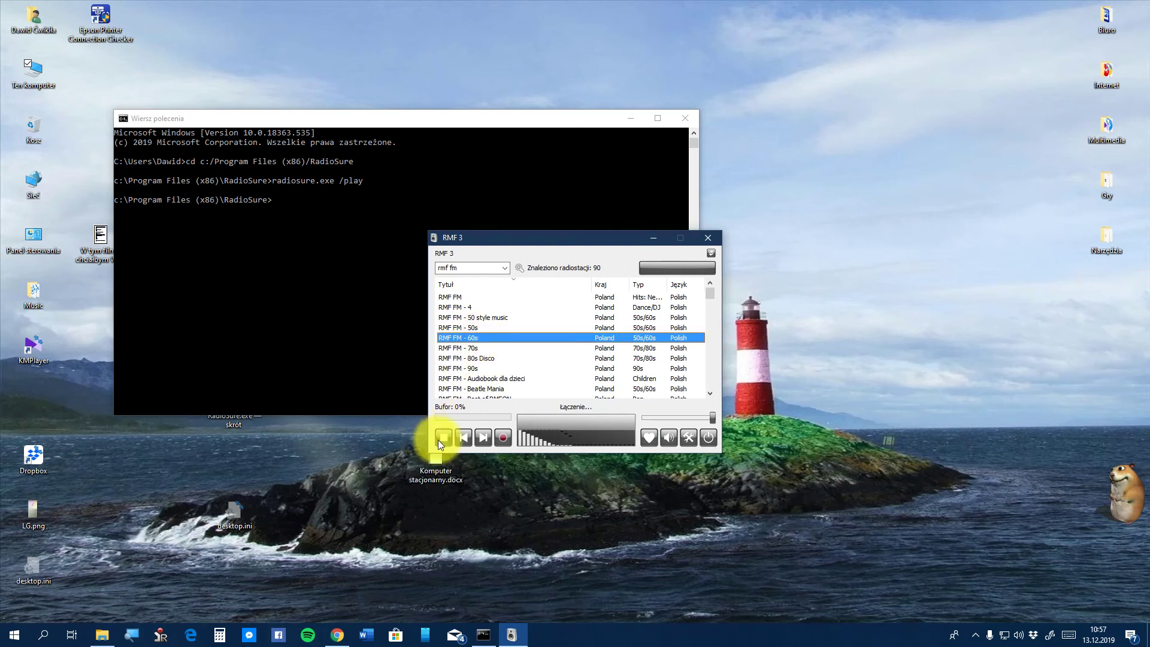
pyautogui.click(438, 439)
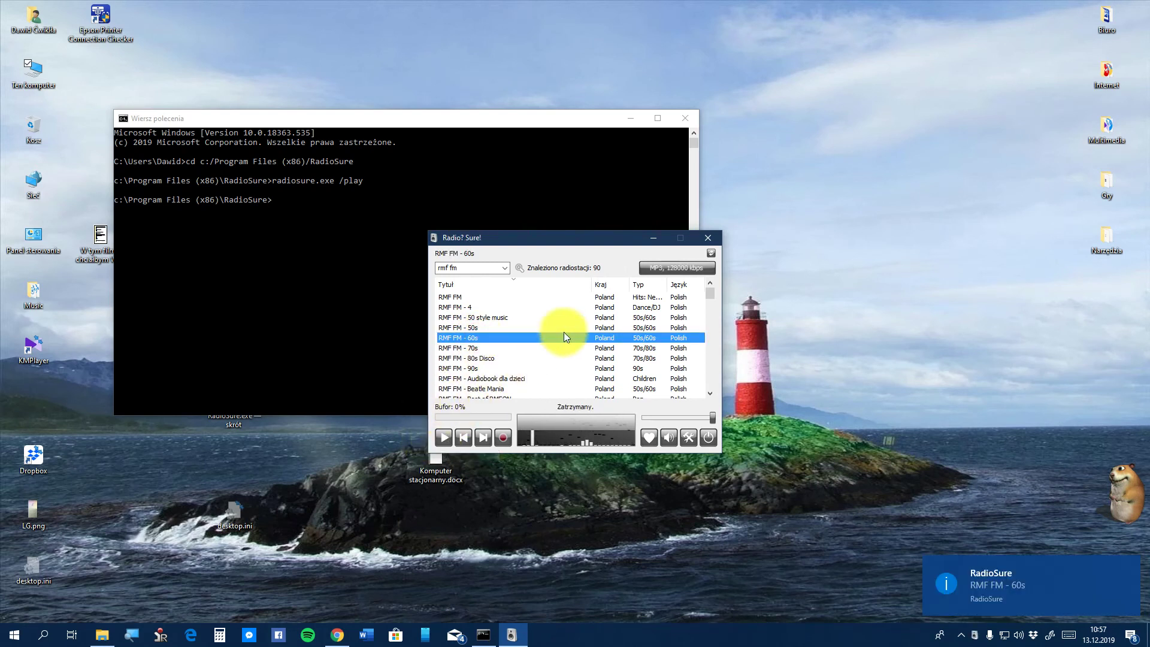
pyautogui.click(708, 238)
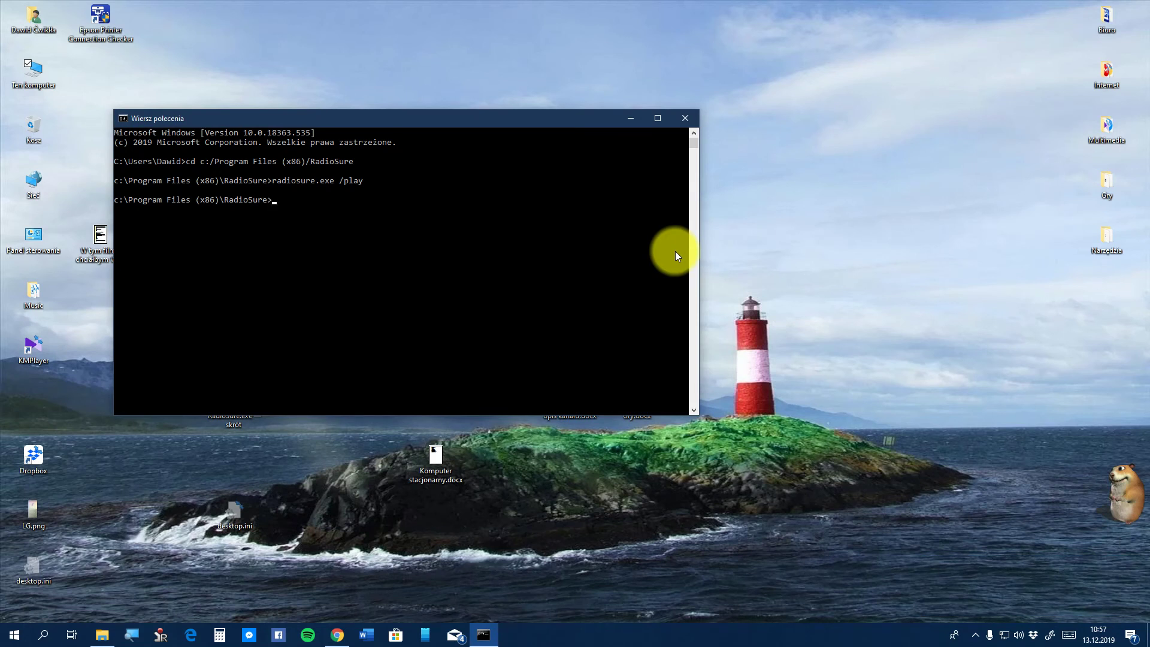
# Launch radiosure.exe /play, play RMF 3's second stream, stop and close it, then relaunch with /play
pyautogui.write('iosure.exe /')
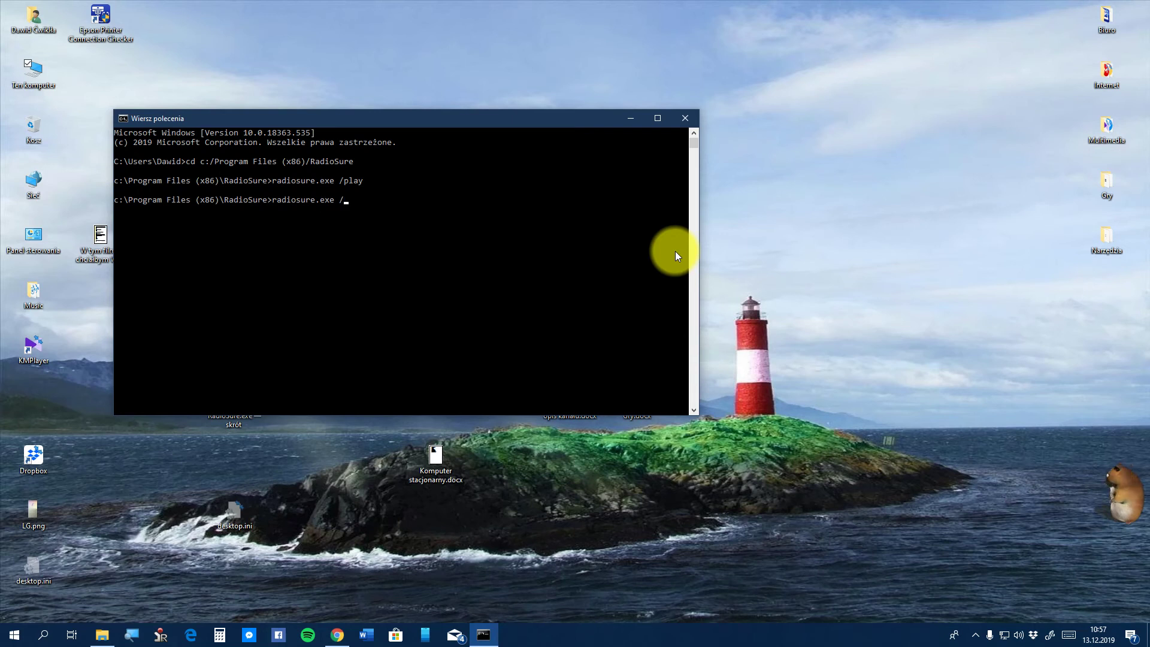
pyautogui.write('play')
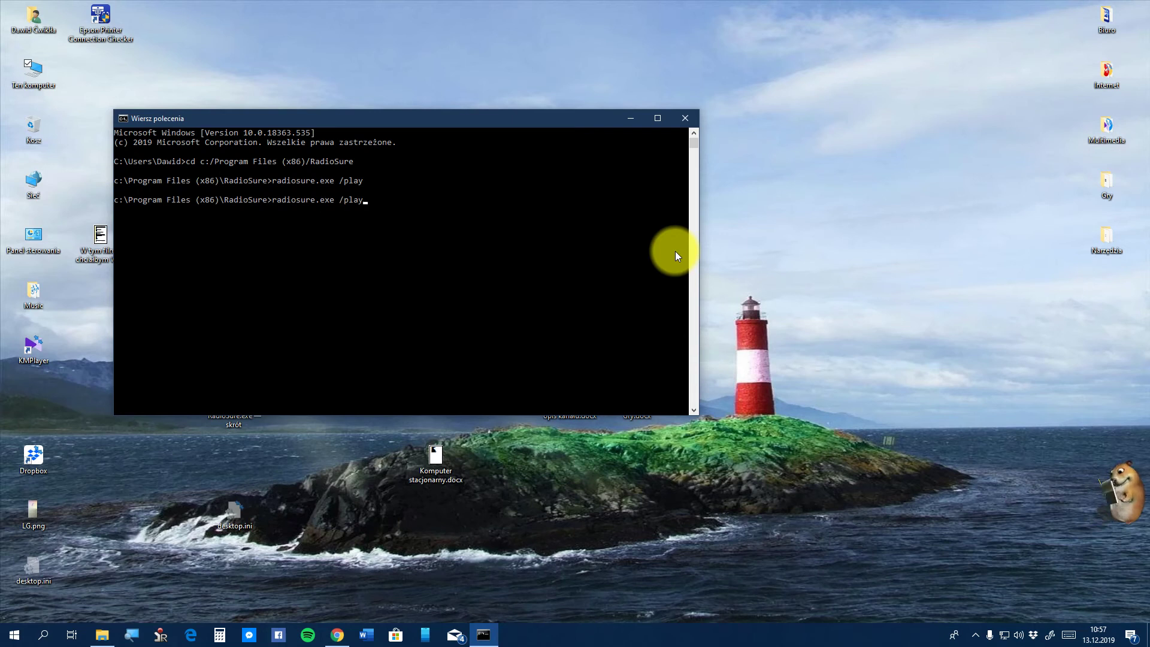
pyautogui.press('Return')
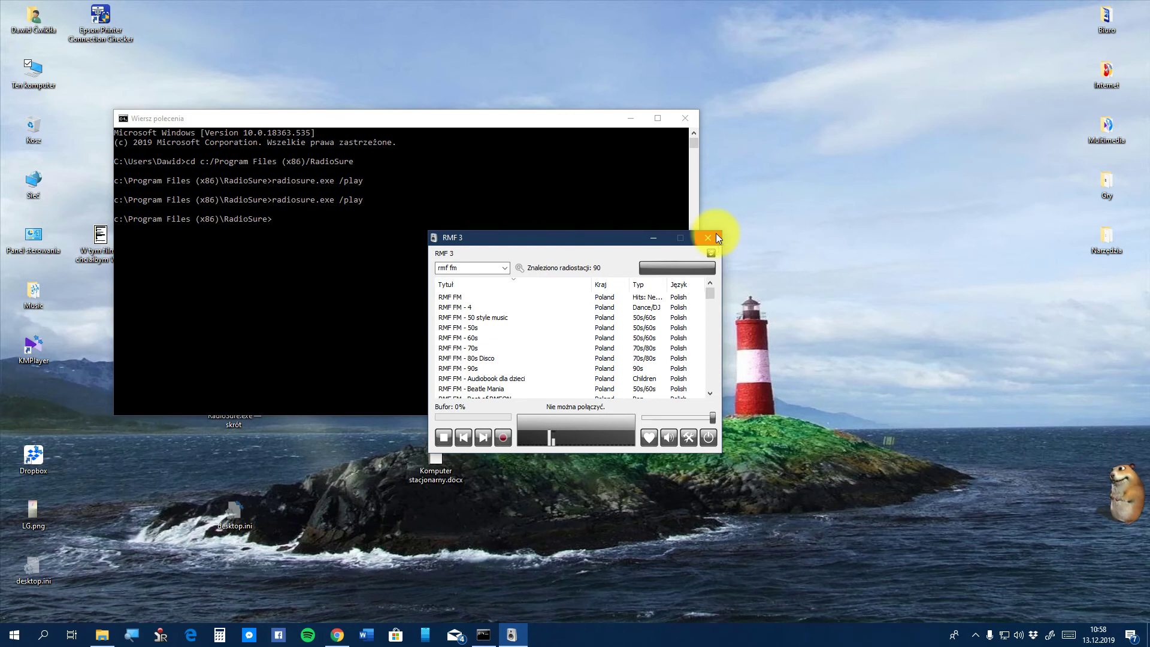
pyautogui.click(662, 268)
pyautogui.click(674, 238)
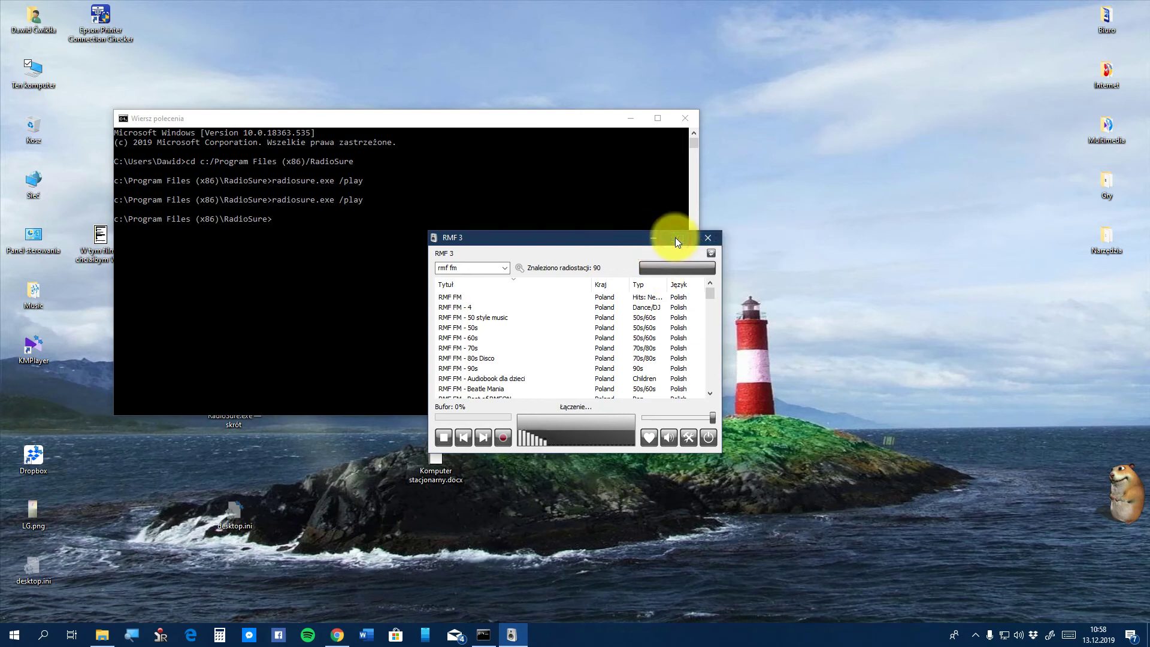
pyautogui.click(443, 434)
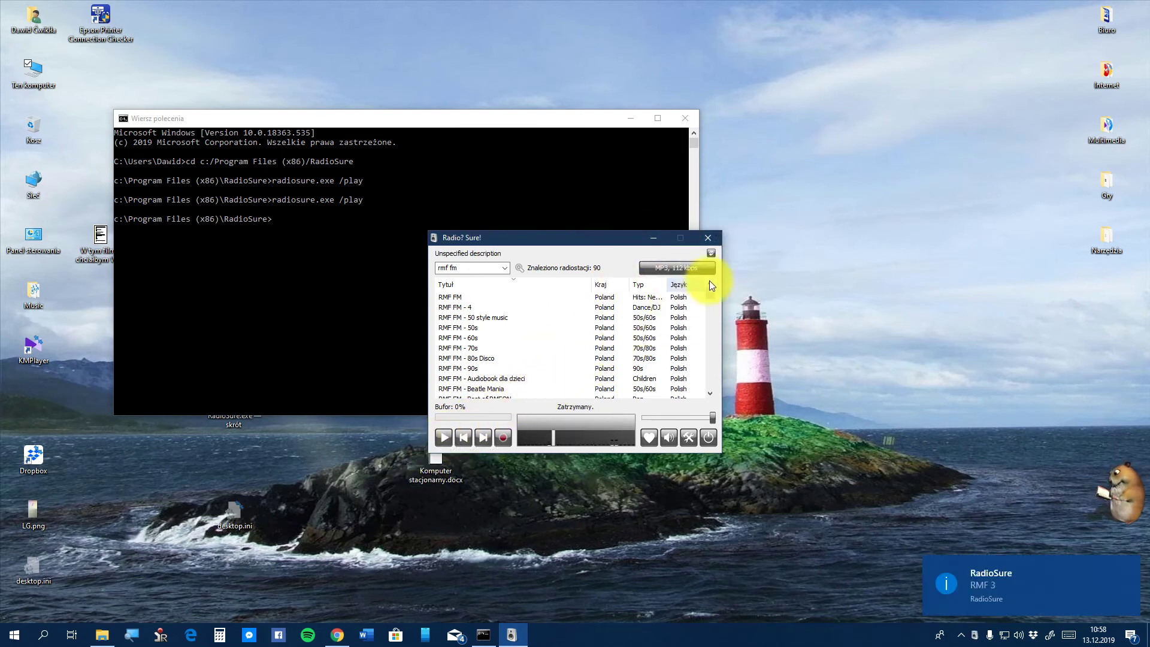
pyautogui.click(719, 238)
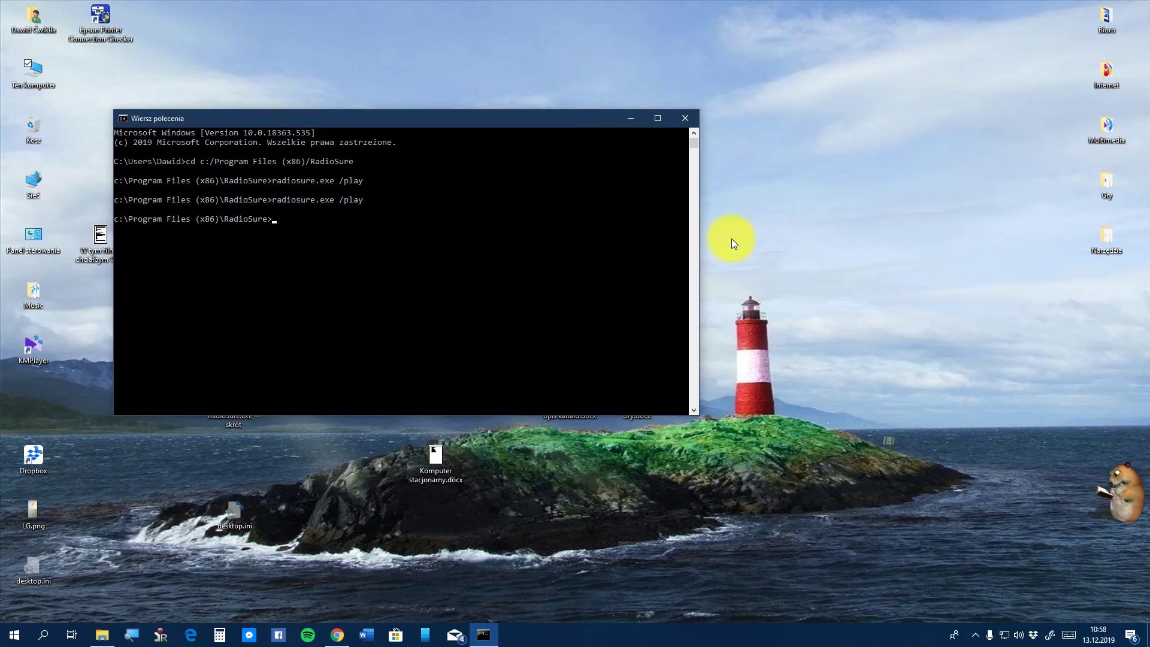
pyautogui.press('Up')
pyautogui.press('Return')
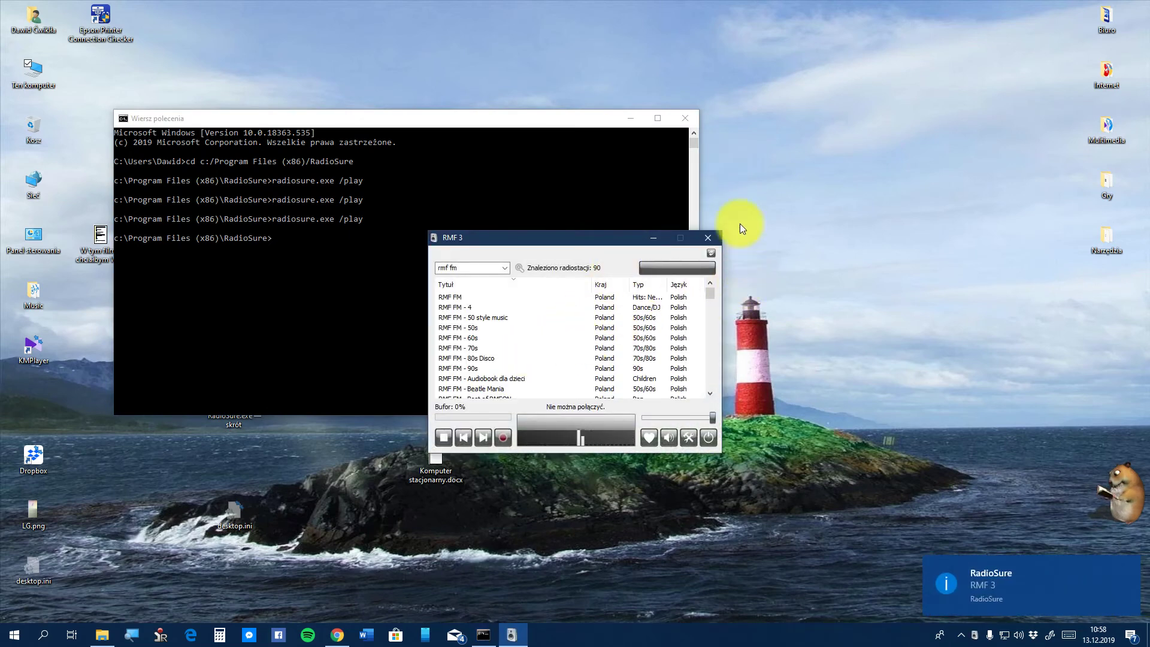
# Close the RMF 3 player and relaunch RadioSure with radiosure.exe /mute
pyautogui.click(709, 239)
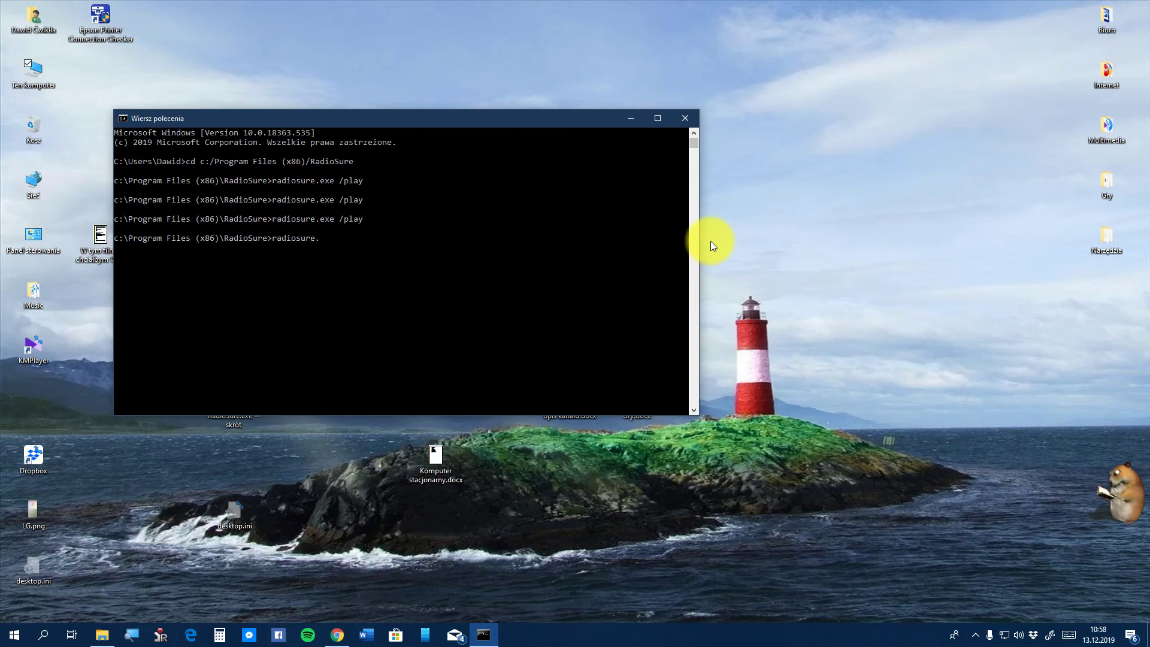
pyautogui.write('ew')
pyautogui.press('BackSpace')
pyautogui.write('x')
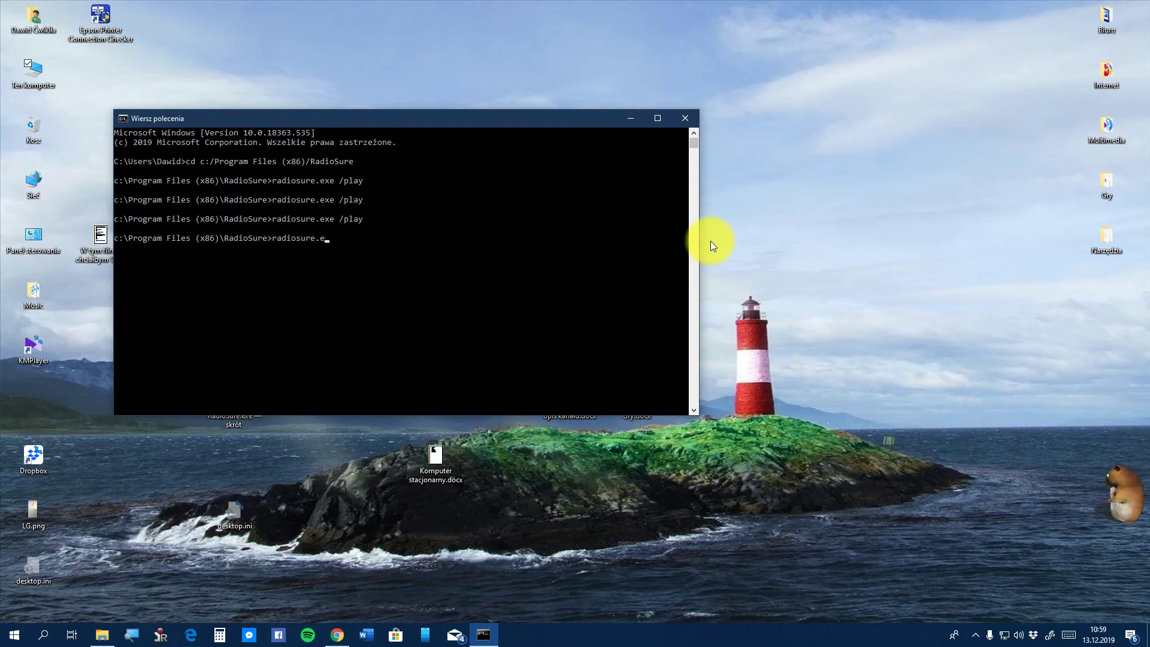
pyautogui.write('e /')
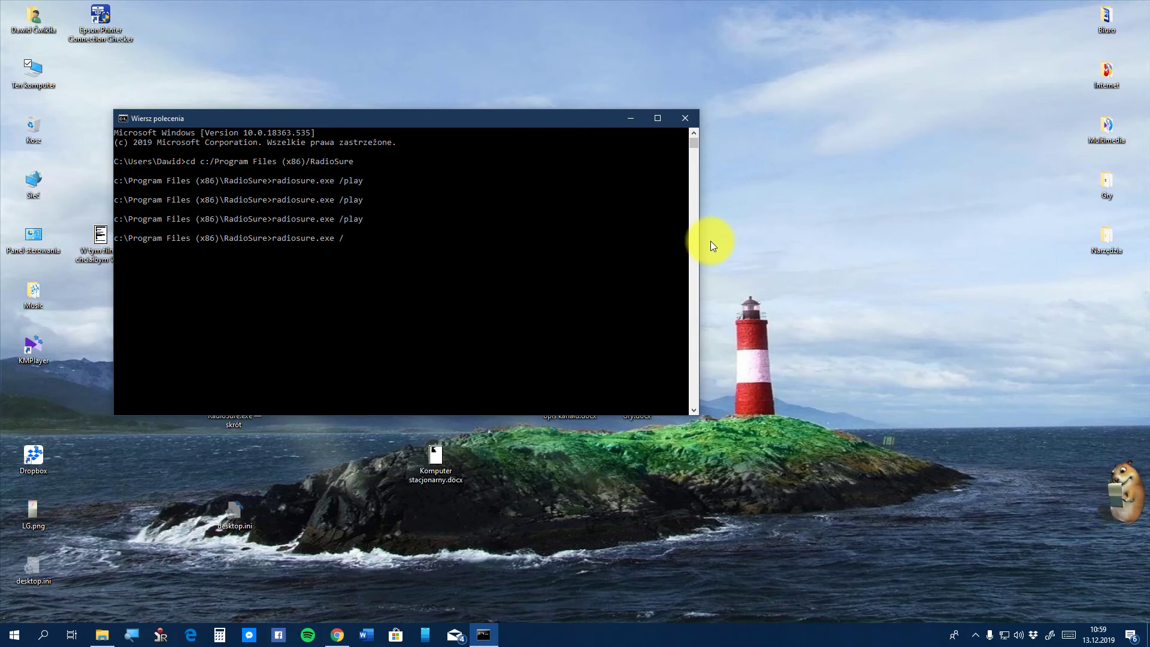
pyautogui.write('mute')
pyautogui.press('Return')
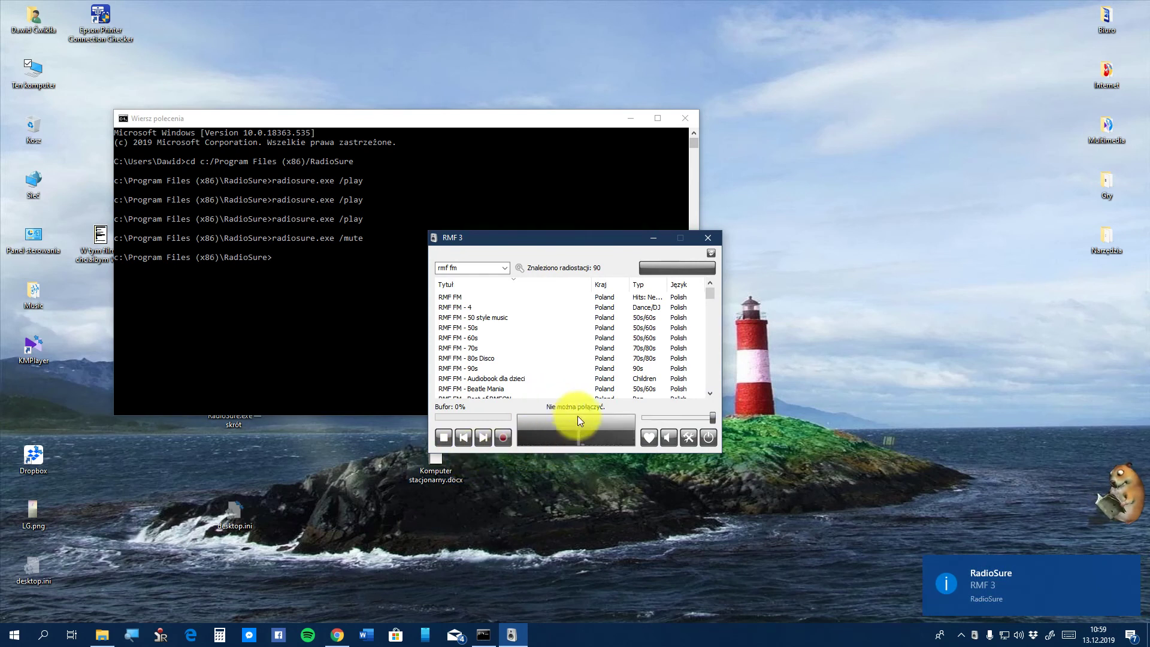
# Switch RMF 3 to its second stream address, stop playback, and close the player
pyautogui.click(688, 266)
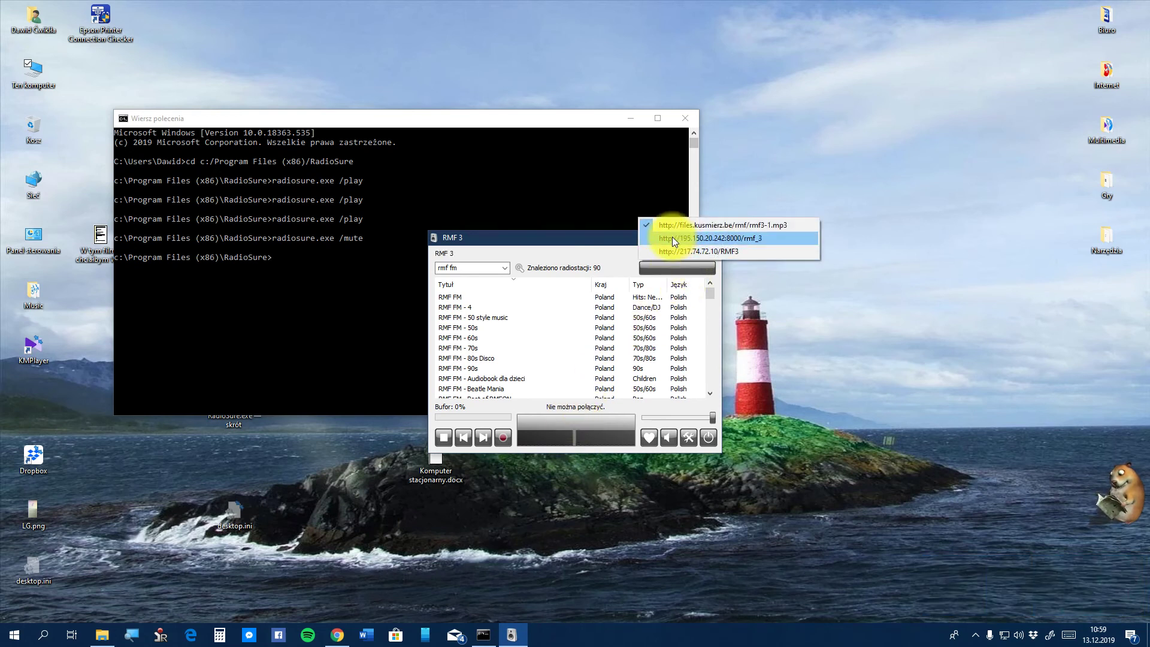
pyautogui.click(672, 237)
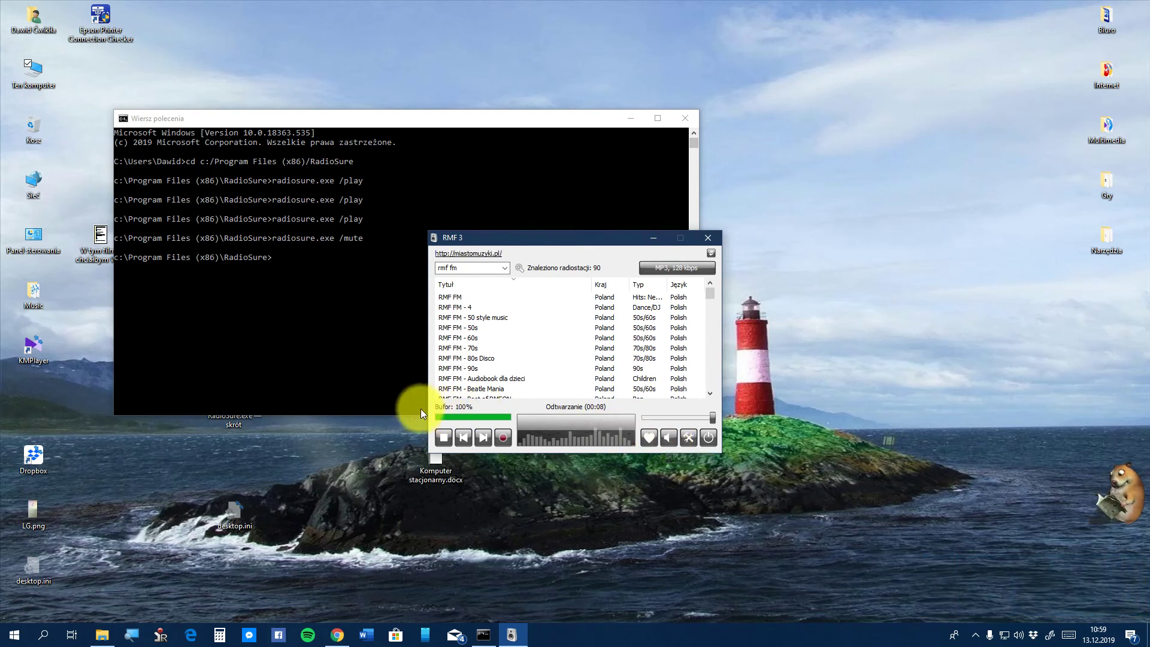
pyautogui.click(448, 441)
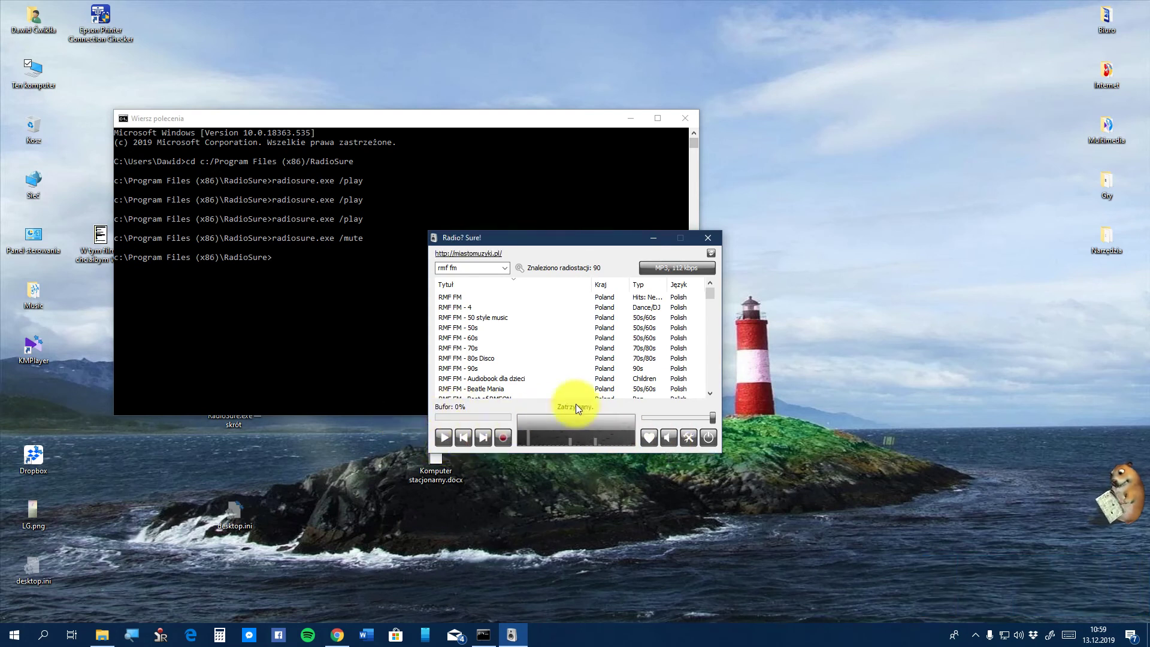
pyautogui.click(712, 236)
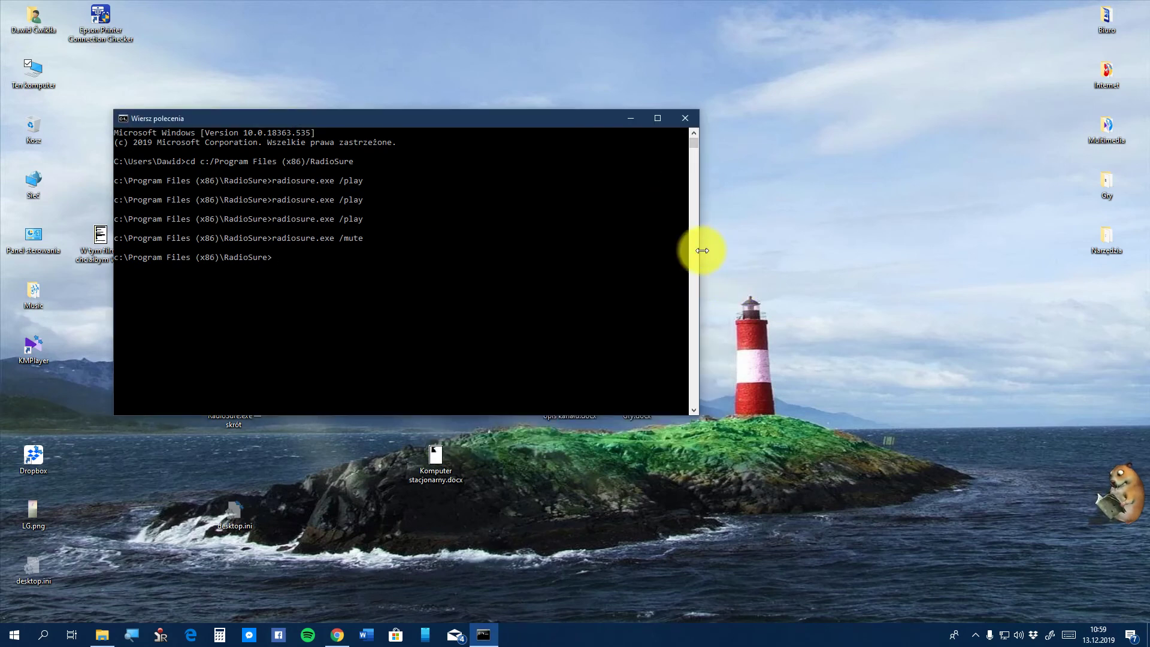
# Run radiosure.exe /mute /record and dismiss the error saying recording cannot start
pyautogui.write('radiosure')
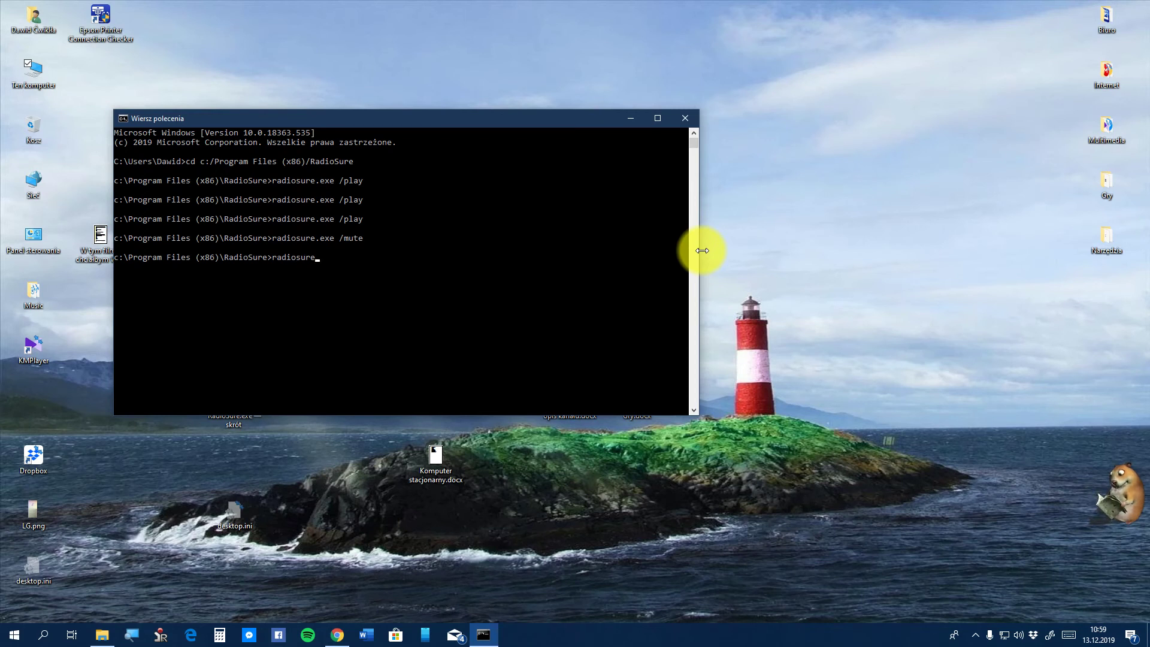
pyautogui.write('.exe')
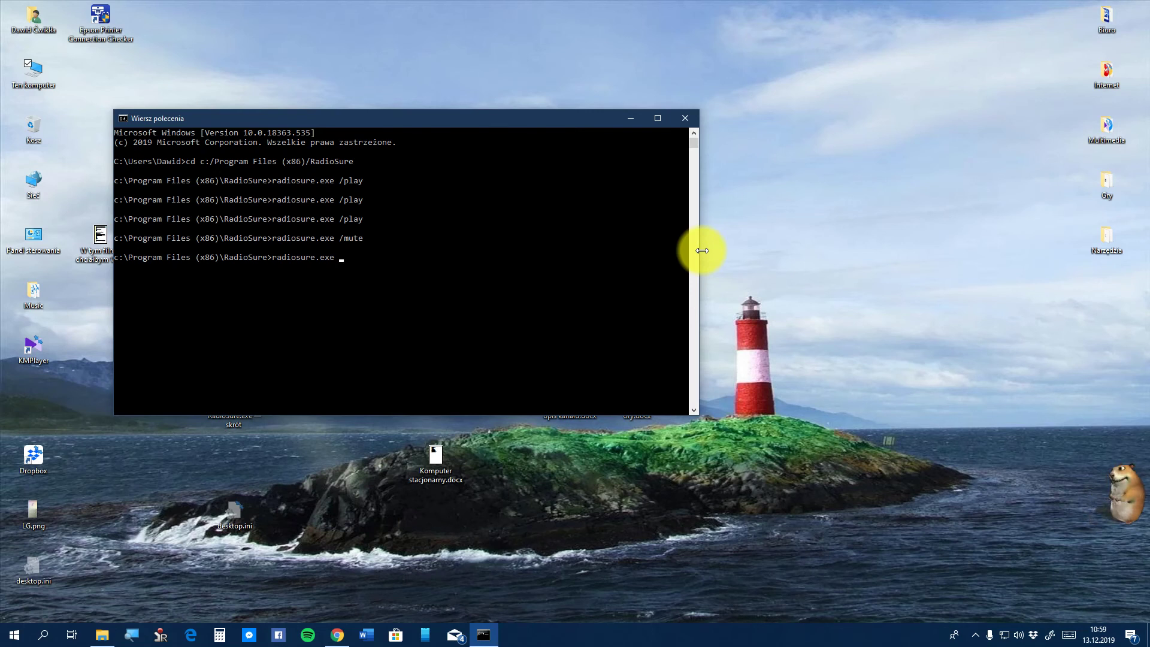
pyautogui.write('/')
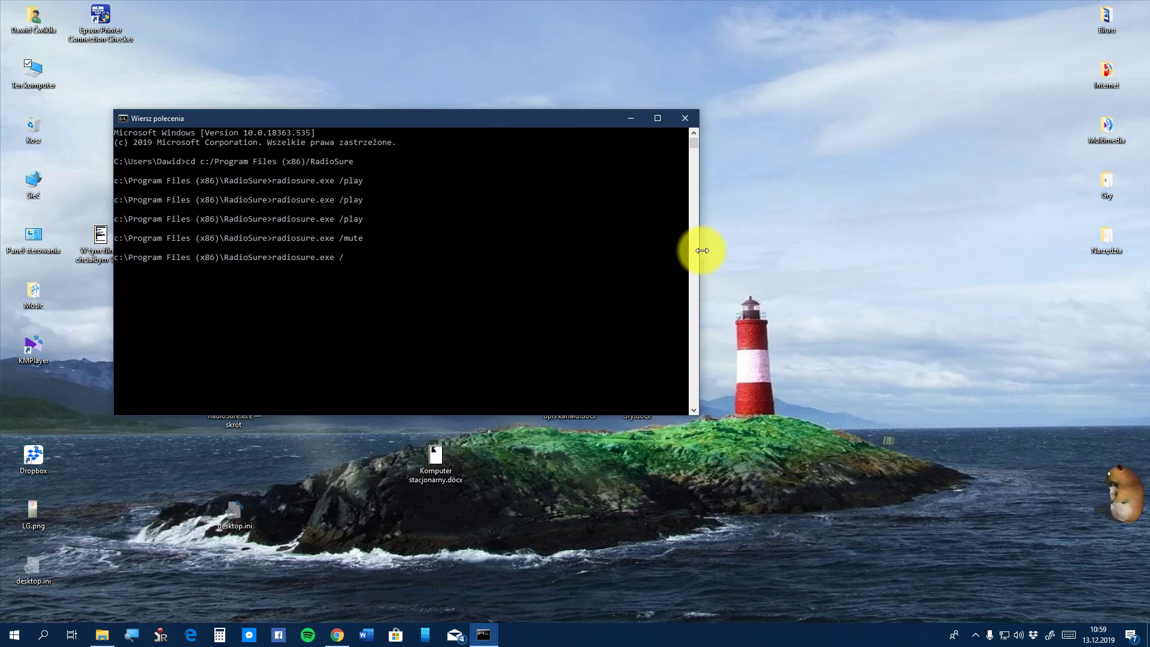
pyautogui.write('mute')
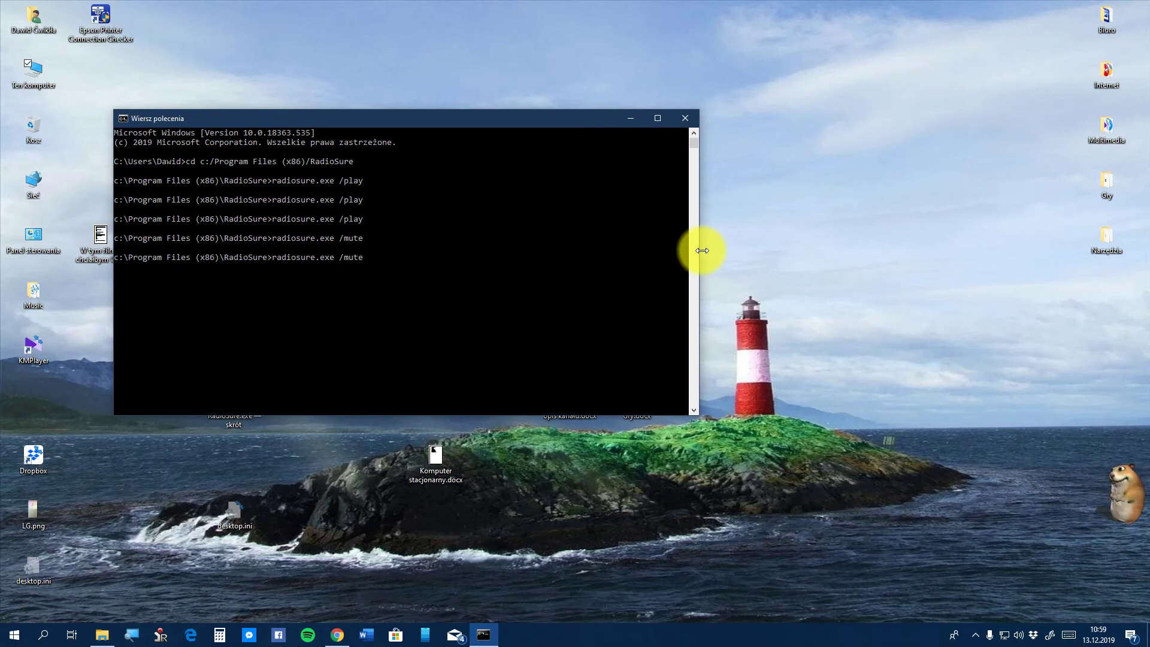
pyautogui.write(' /record')
pyautogui.press('Return')
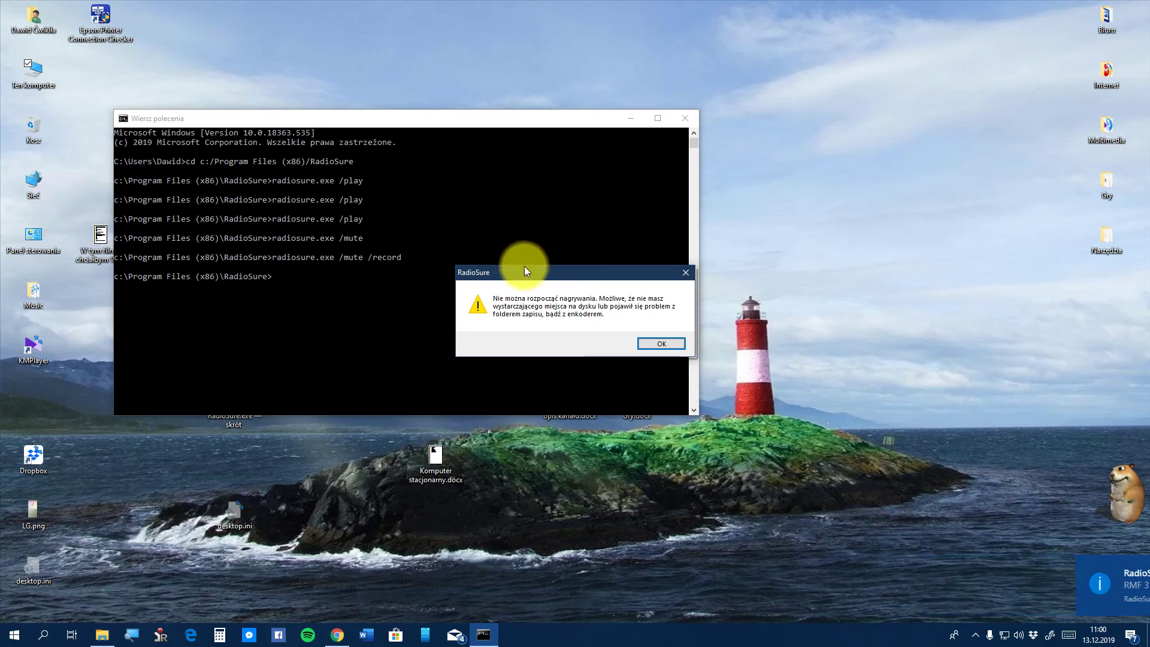
pyautogui.click(668, 343)
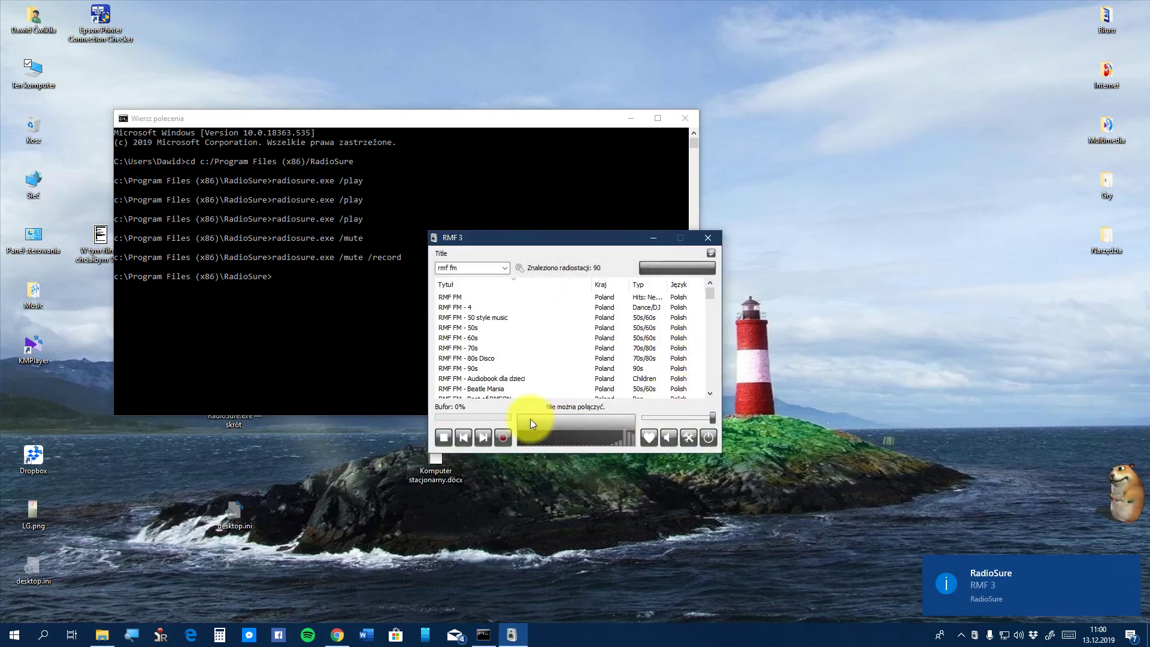
# Point the Nagrywanie recordings folder to a new 'nagrania' folder created on the Pulpit
pyautogui.click(687, 445)
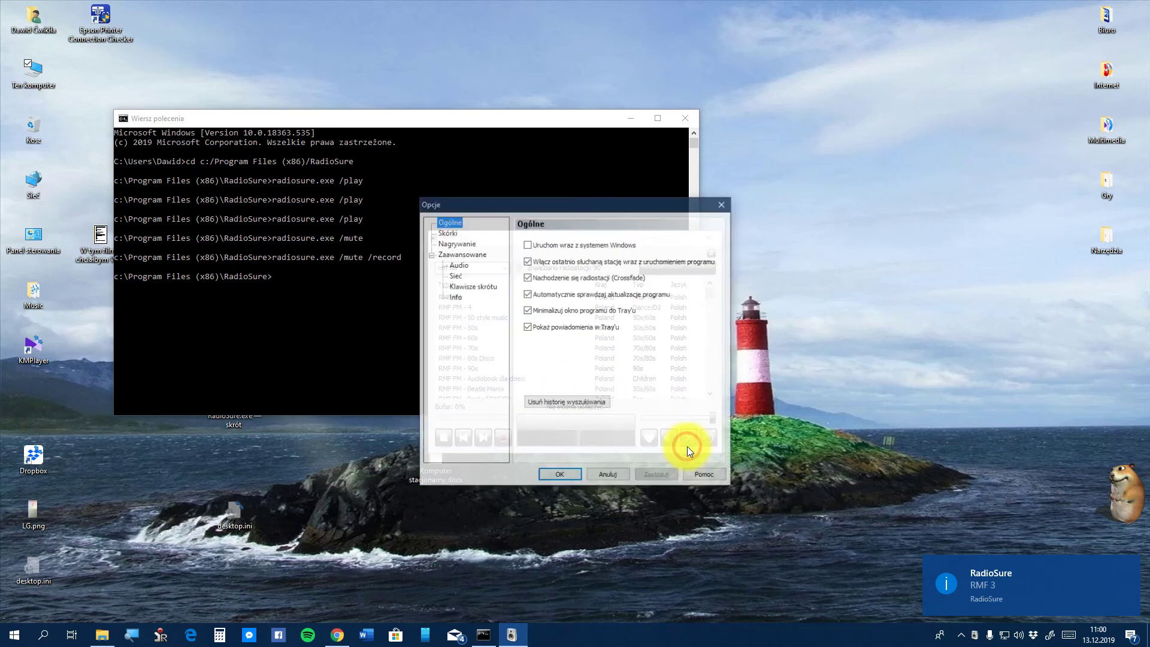
pyautogui.click(451, 242)
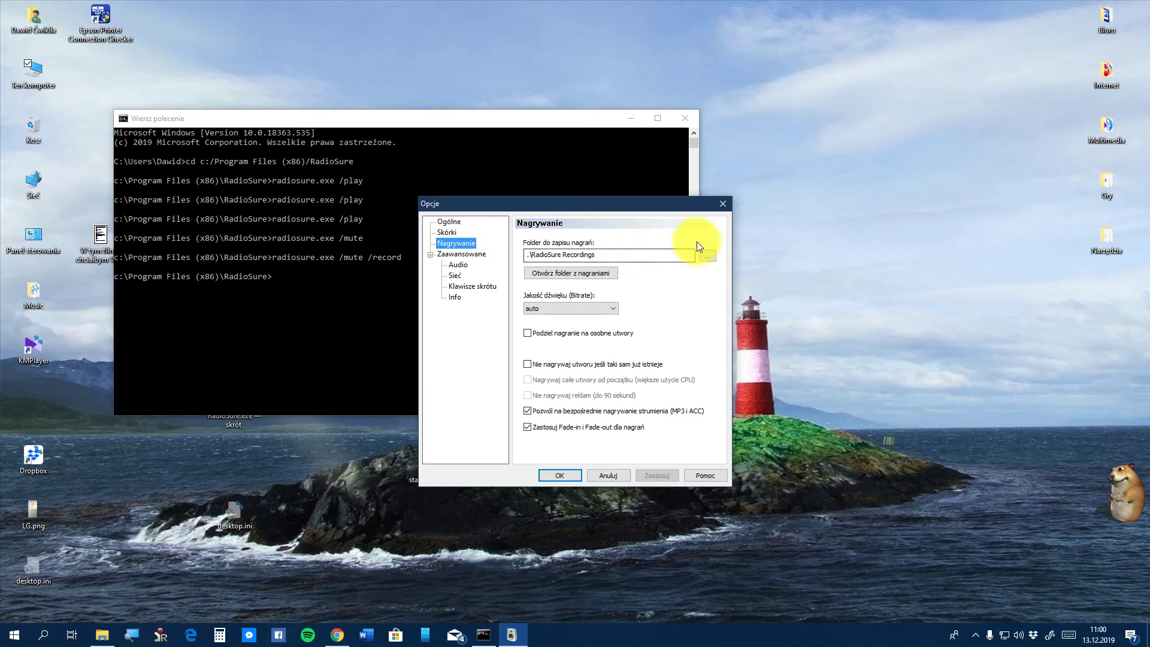
pyautogui.click(708, 255)
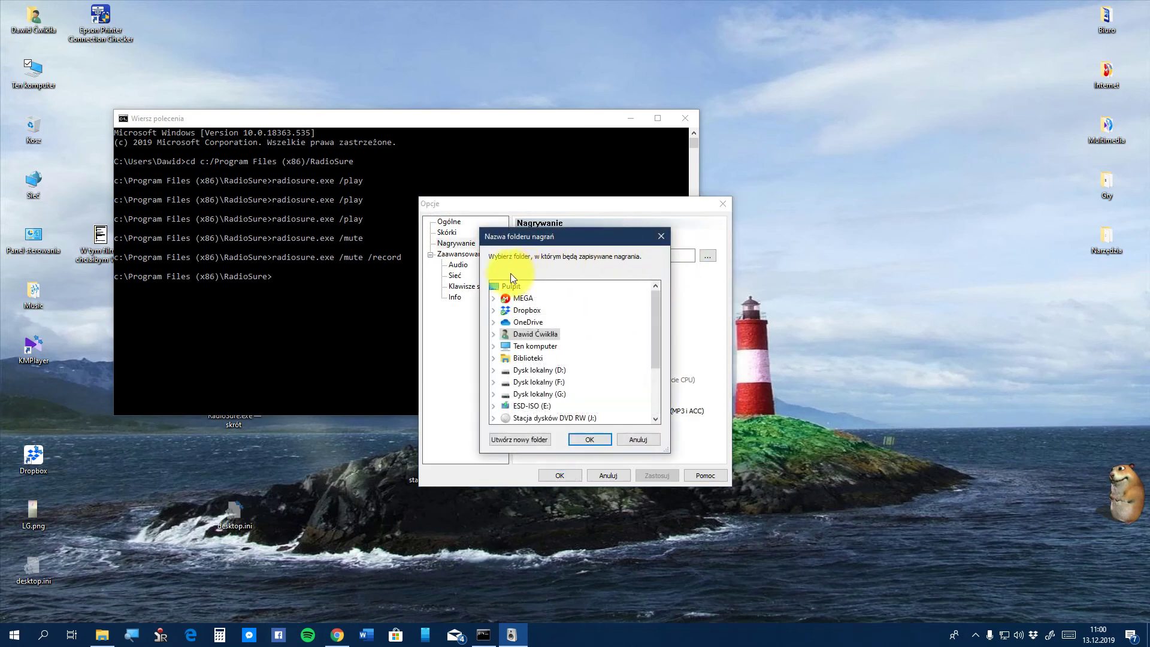
pyautogui.click(506, 285)
pyautogui.click(520, 441)
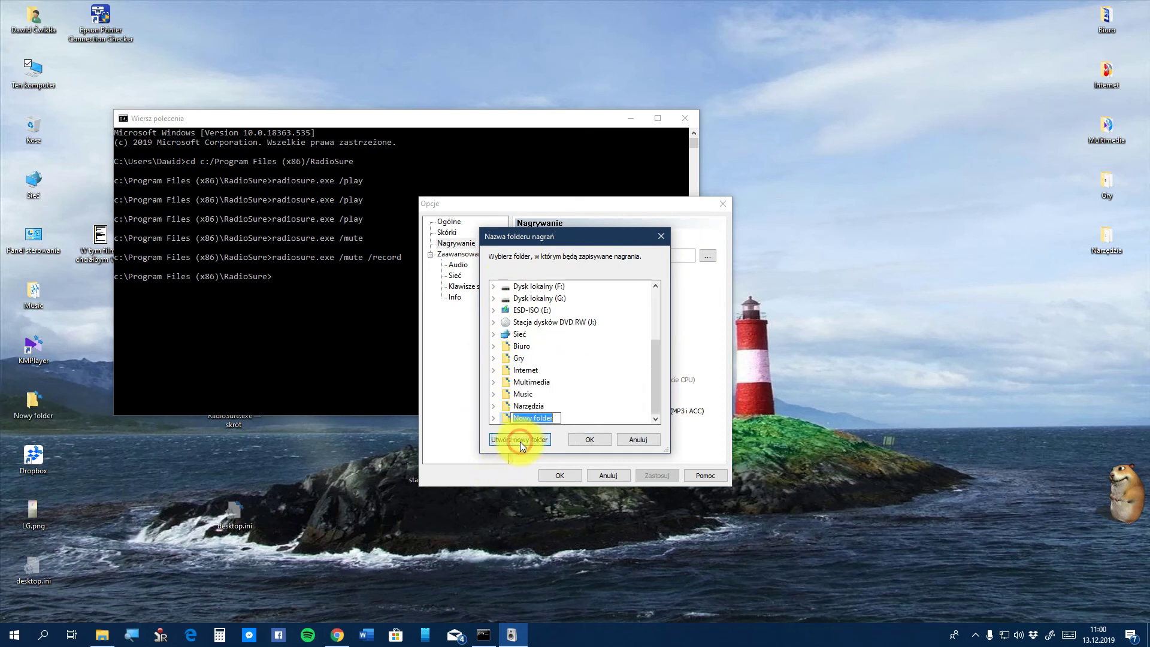
pyautogui.write('nag')
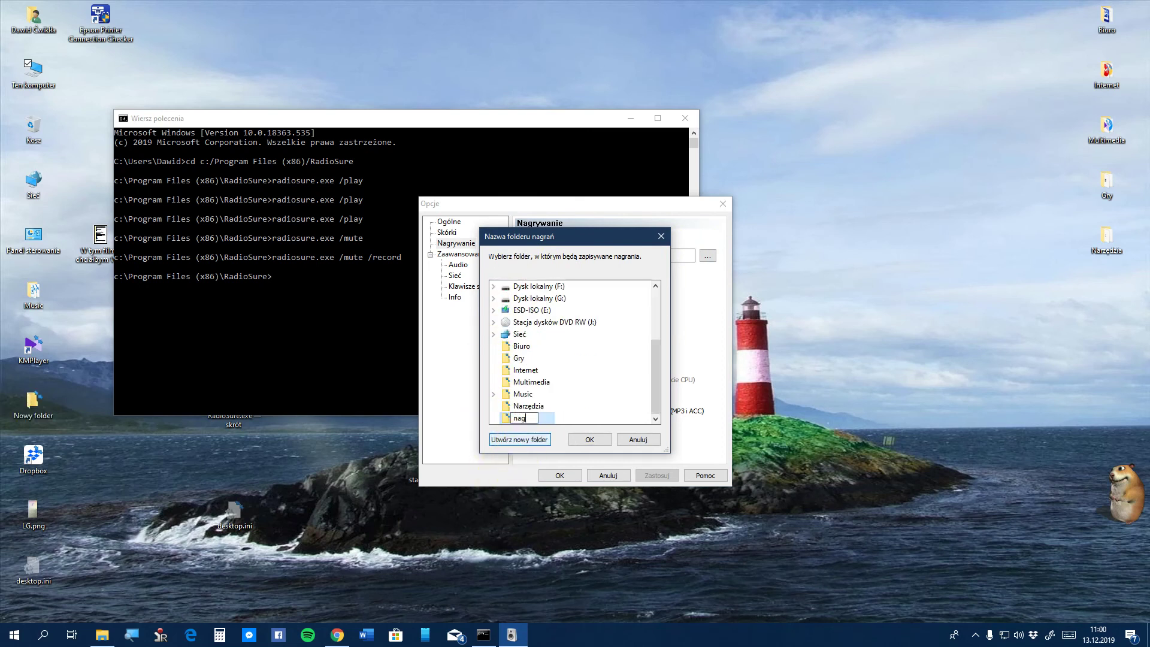
pyautogui.write('rania')
pyautogui.press('Return')
pyautogui.click(569, 437)
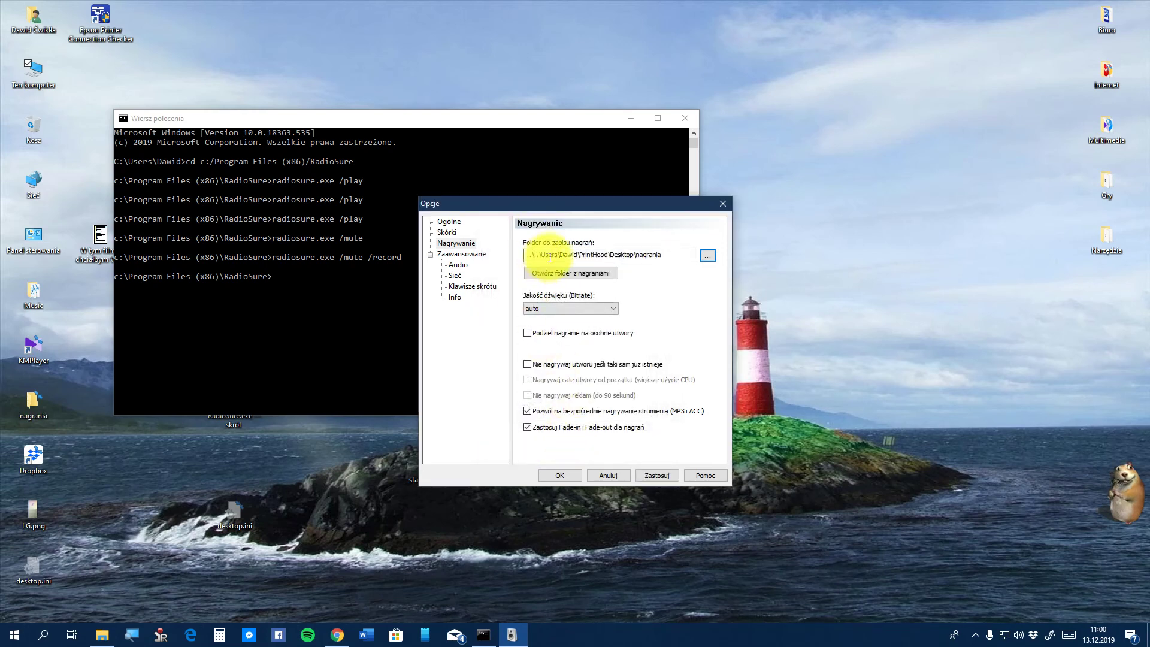
pyautogui.click(572, 474)
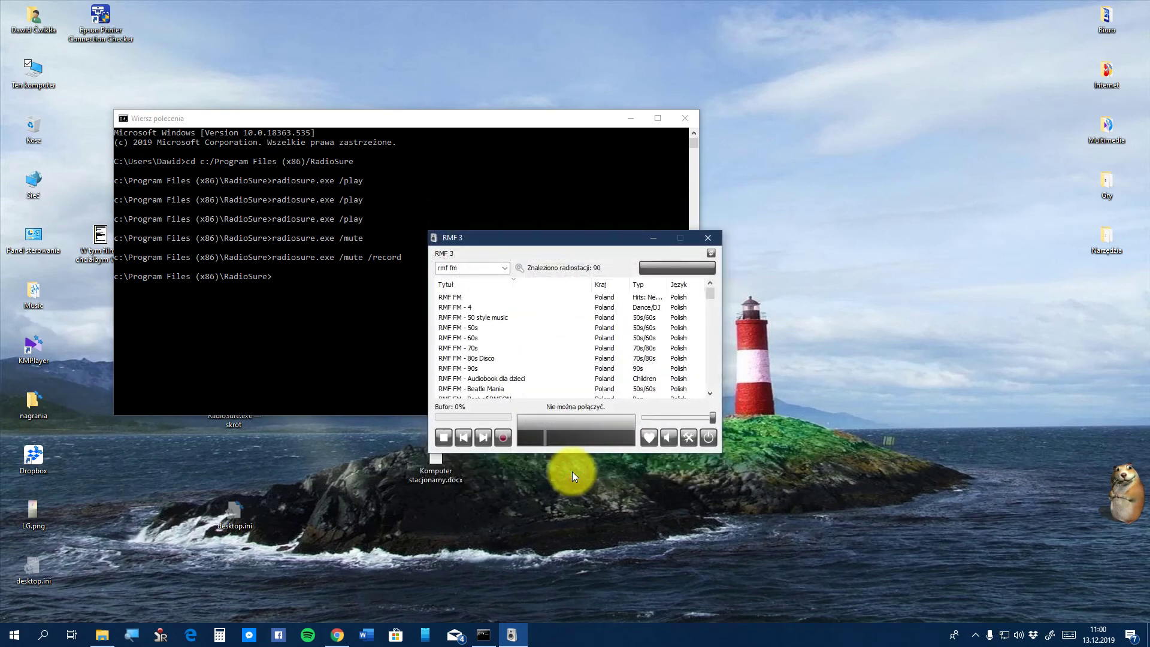
# Close the player, rerun radiosure.exe /mute /record, and dismiss the repeated recording error
pyautogui.click(706, 234)
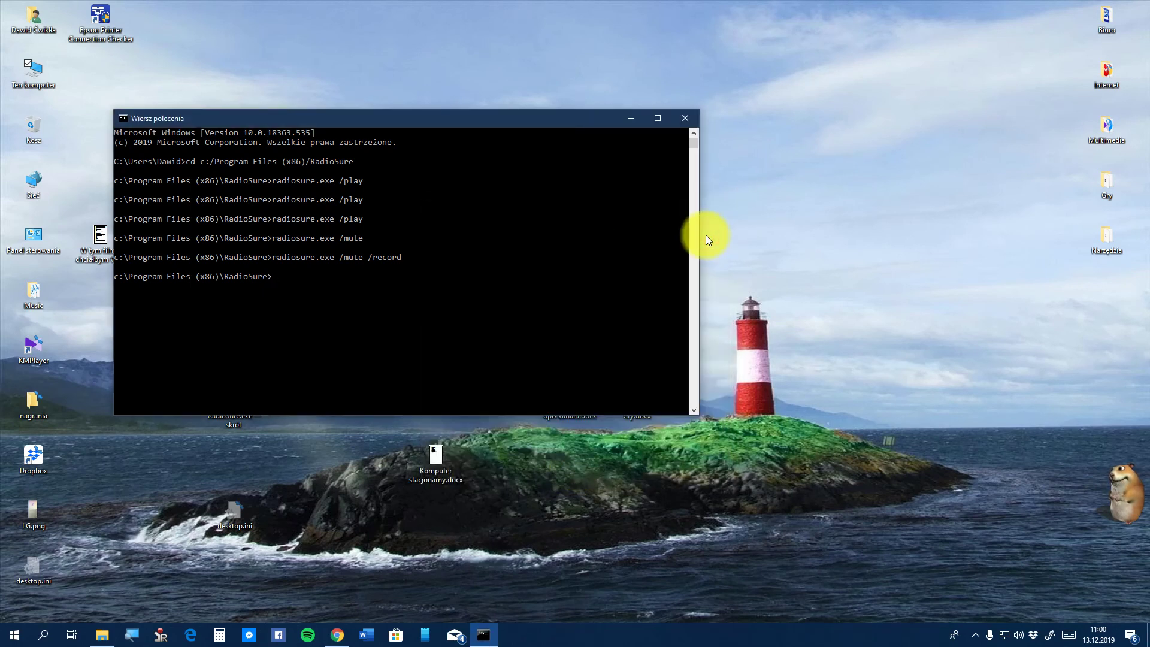
pyautogui.press('BackSpace')
pyautogui.write('dio')
pyautogui.write('su')
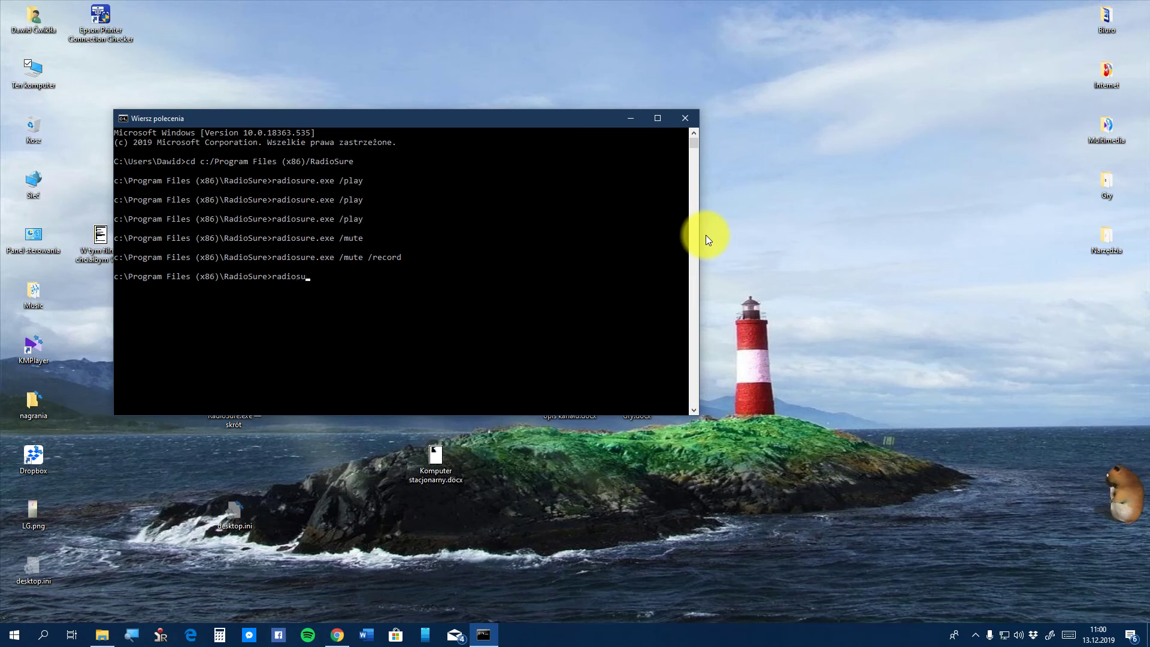
pyautogui.write('re.exe')
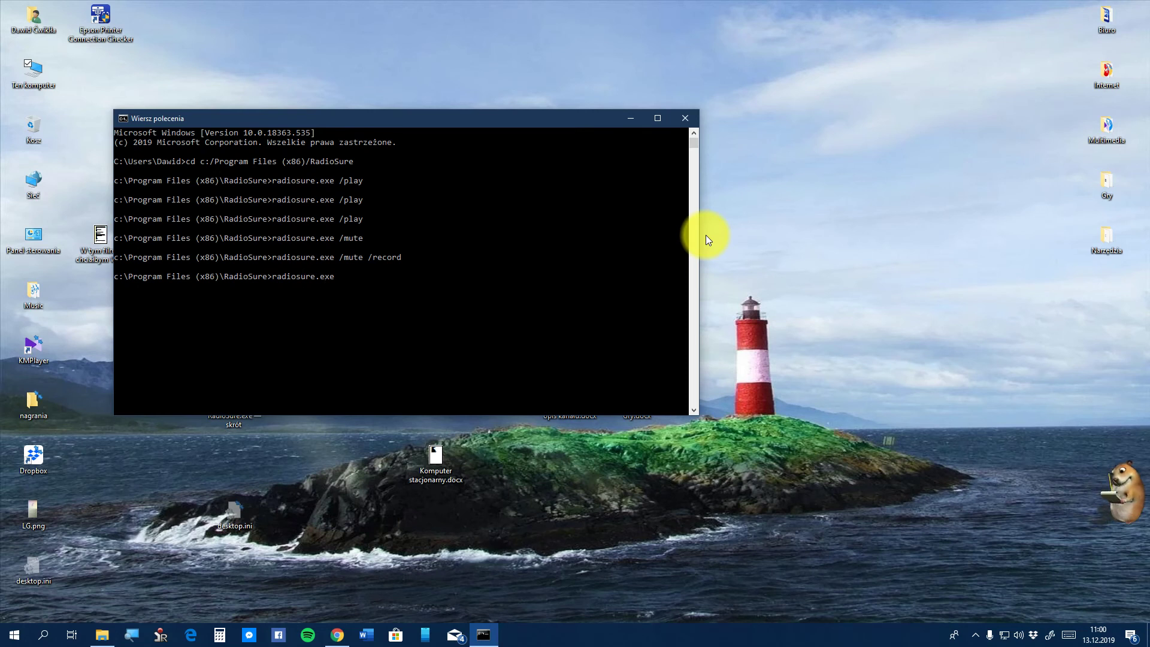
pyautogui.write(' /n')
pyautogui.press('BackSpace')
pyautogui.write('m')
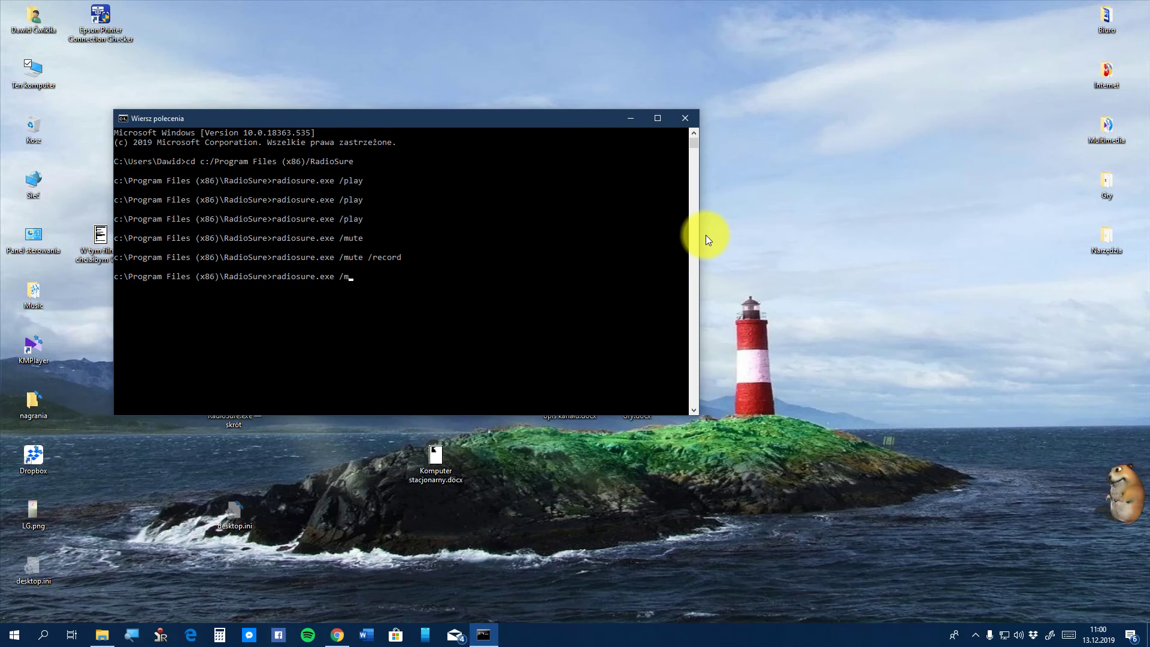
pyautogui.write('ute ')
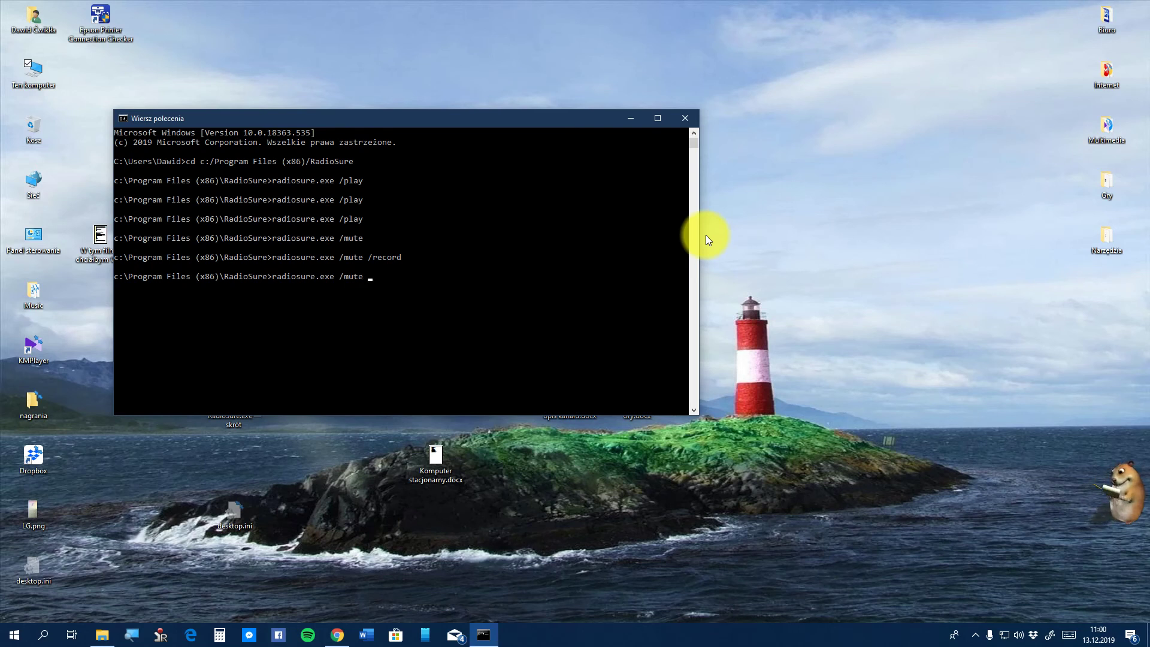
pyautogui.write('/rec')
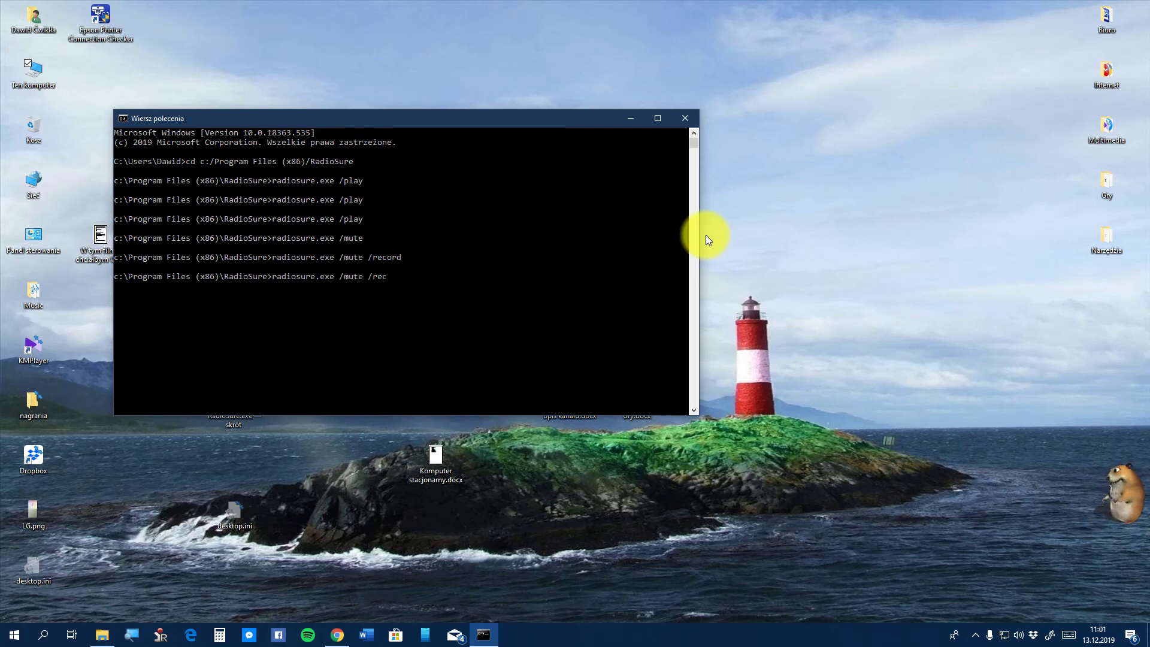
pyautogui.write('ord')
pyautogui.press('Return')
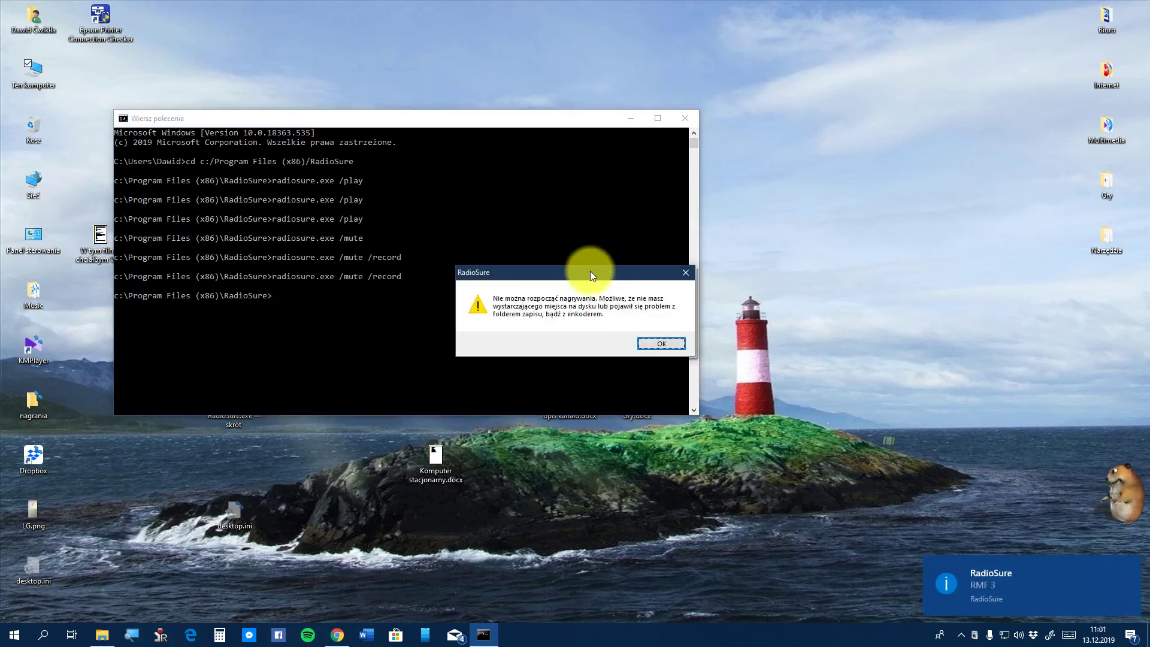
pyautogui.click(670, 341)
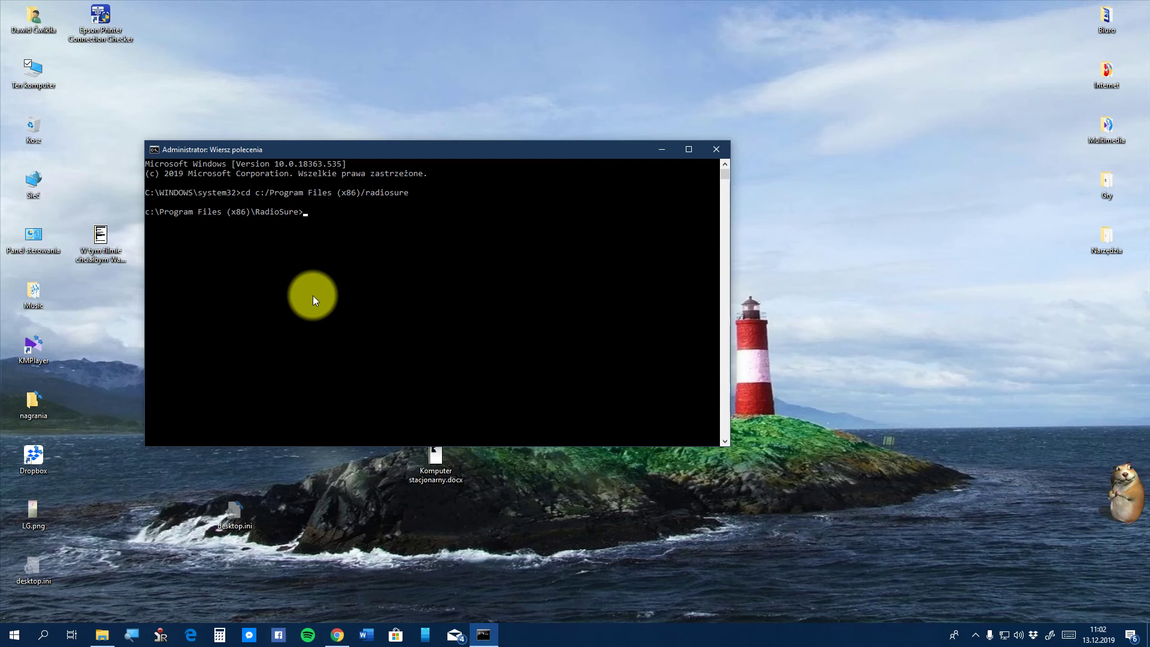
# Run 'radiosure.exe /mute /record' as administrator, close the player, then recall the command
pyautogui.write('radio')
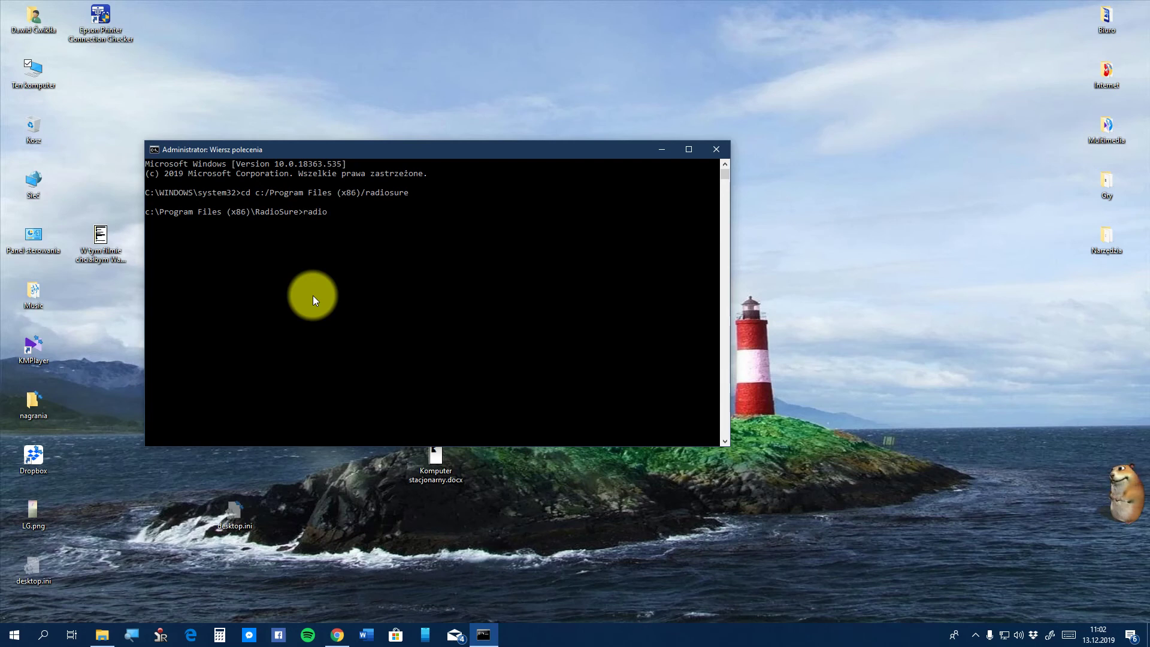
pyautogui.write('sure.exe ')
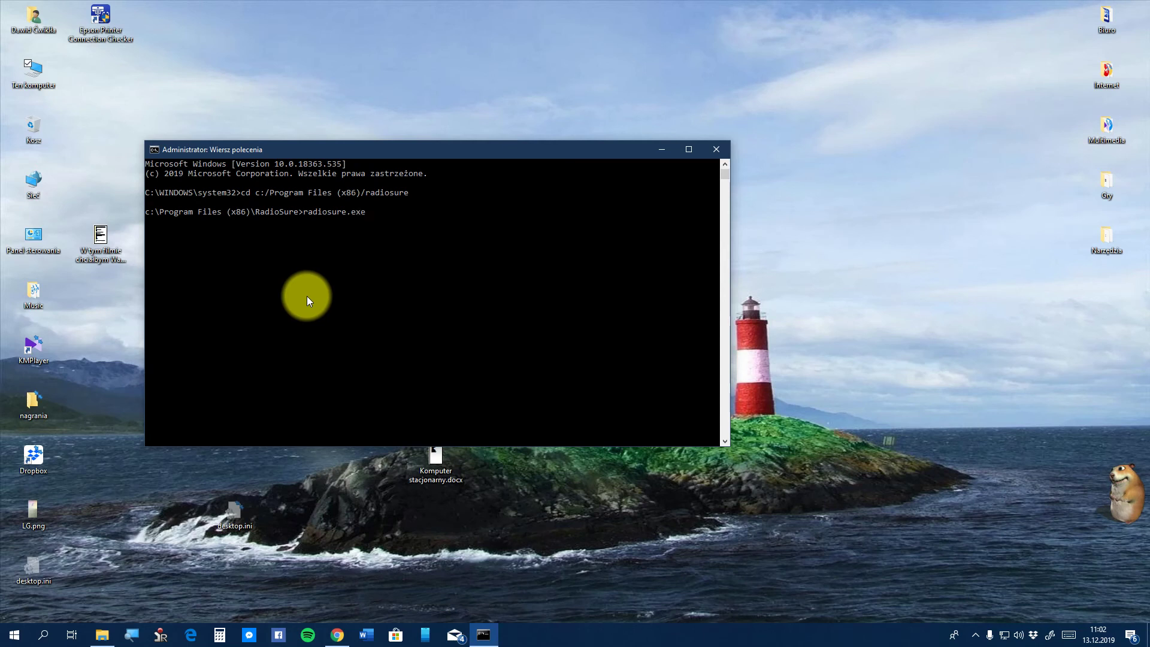
pyautogui.write('/mute /record')
pyautogui.press('Return')
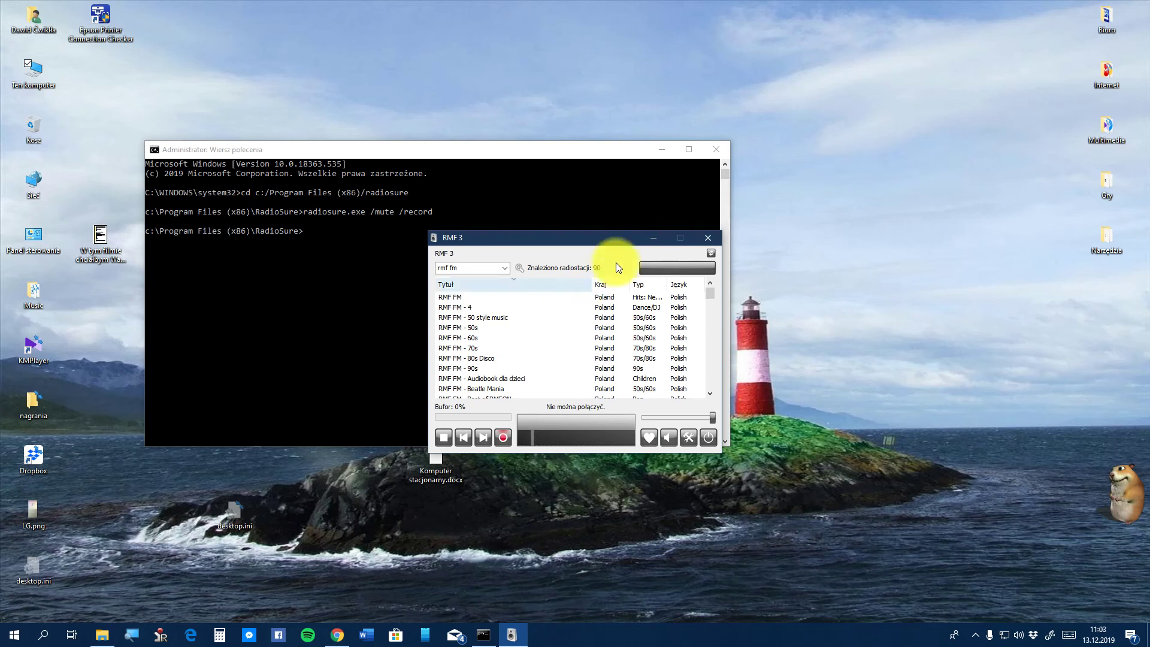
pyautogui.click(702, 238)
pyautogui.press('Up')
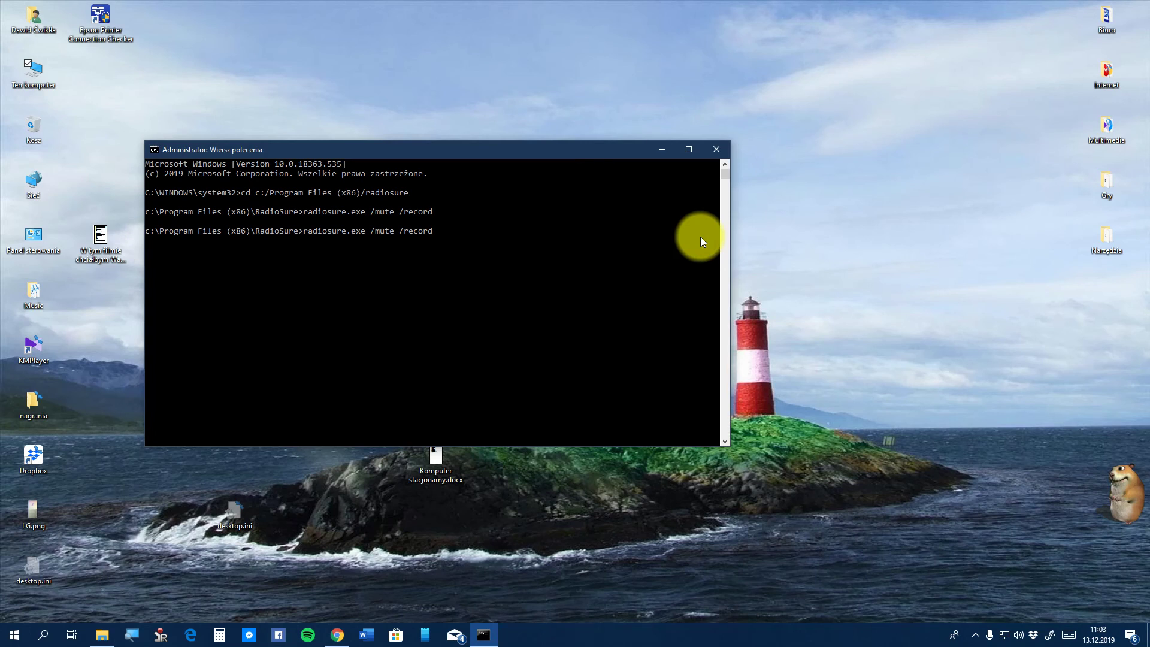
# Launch RadioSure with the option /duration-minutes "2"
pyautogui.press('BackSpace')
pyautogui.press('BackSpace')
pyautogui.press('BackSpace')
pyautogui.press('BackSpace')
pyautogui.press('BackSpace')
pyautogui.press('BackSpace')
pyautogui.press('BackSpace')
pyautogui.press('BackSpace')
pyautogui.press('BackSpace')
pyautogui.press('BackSpace')
pyautogui.press('BackSpace')
pyautogui.press('BackSpace')
pyautogui.write('duration-')
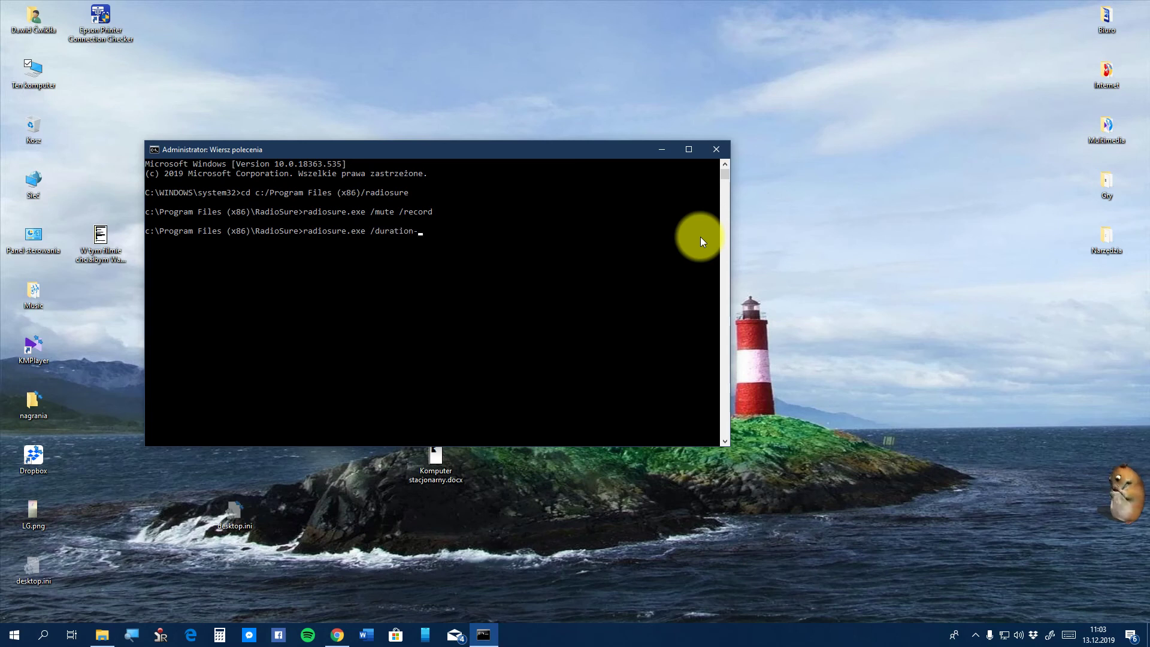
pyautogui.write('minu')
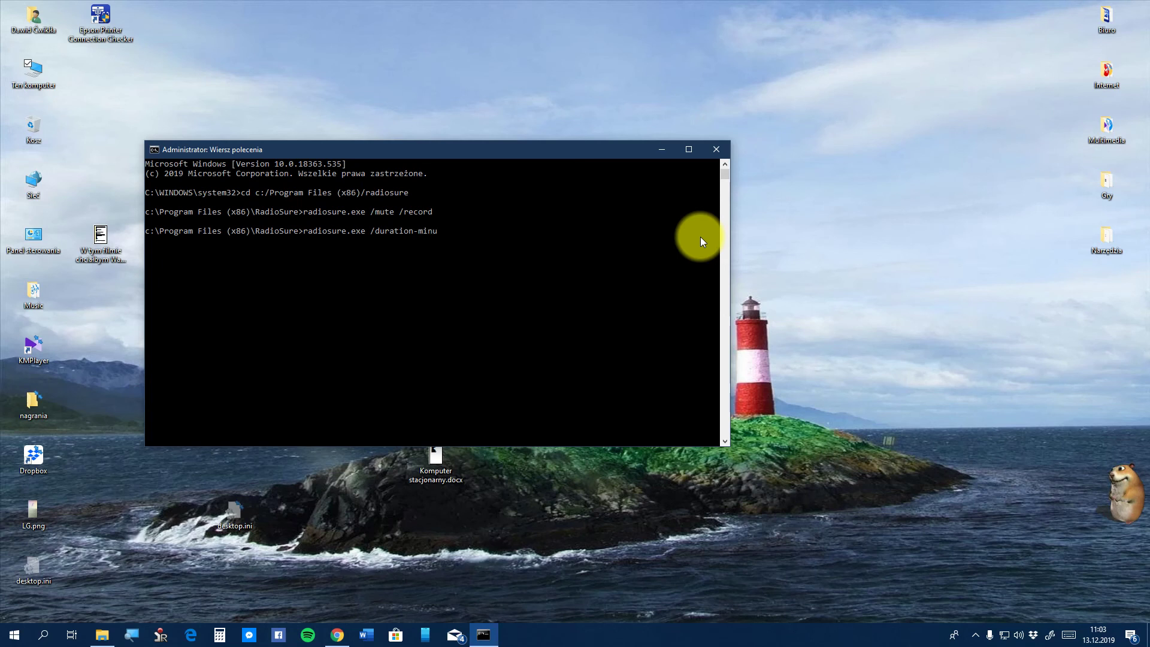
pyautogui.write('tes')
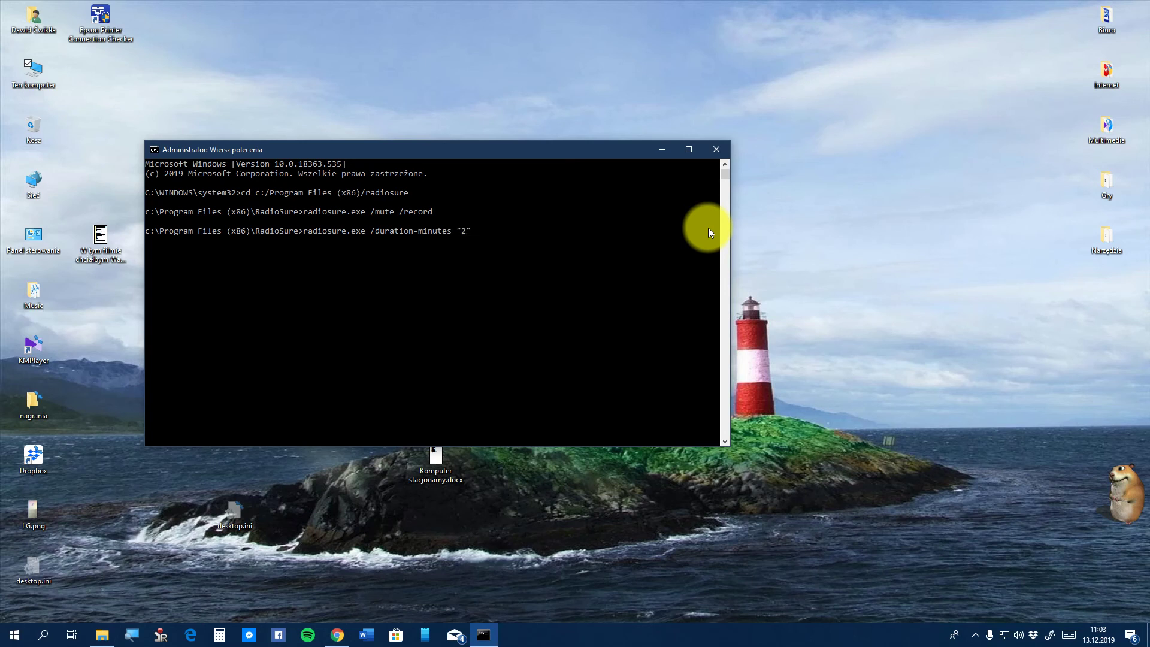
pyautogui.write('"2"')
pyautogui.press('Return')
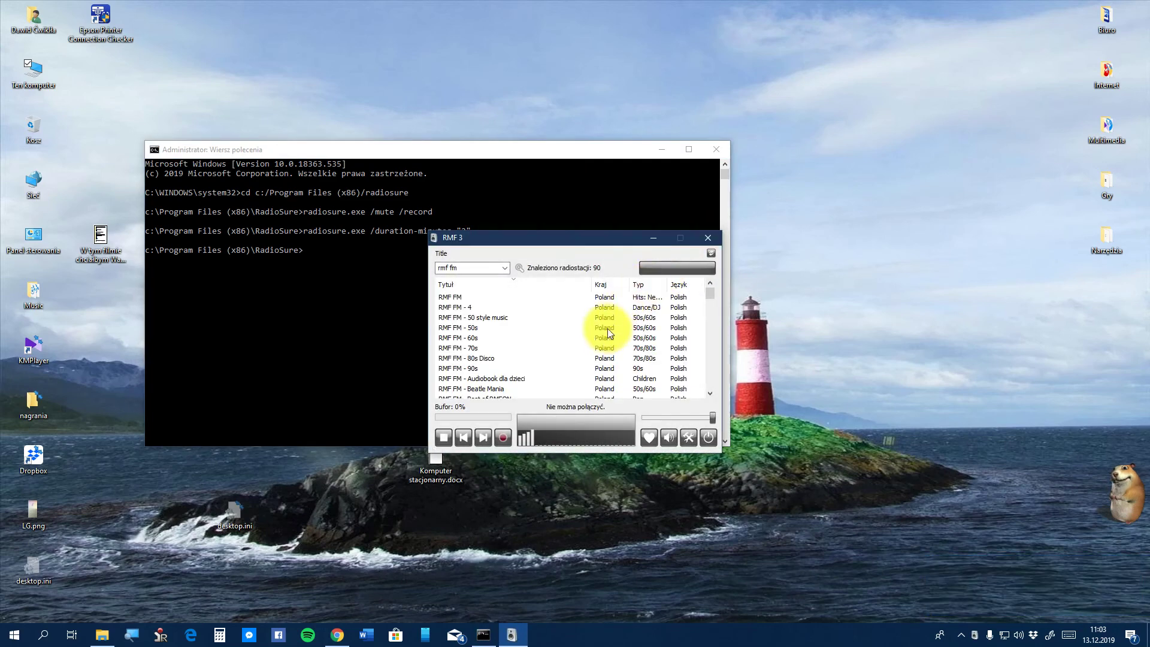
# Stop and restart RMF 3 playback, then exit RadioSure
pyautogui.click(439, 434)
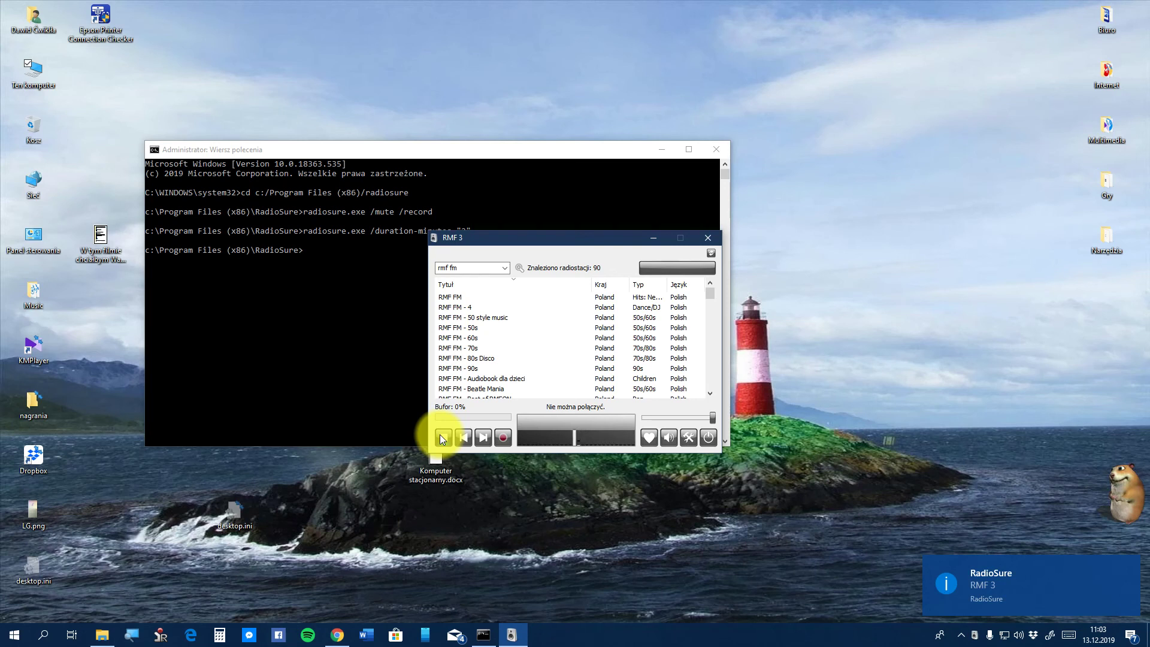
pyautogui.click(440, 434)
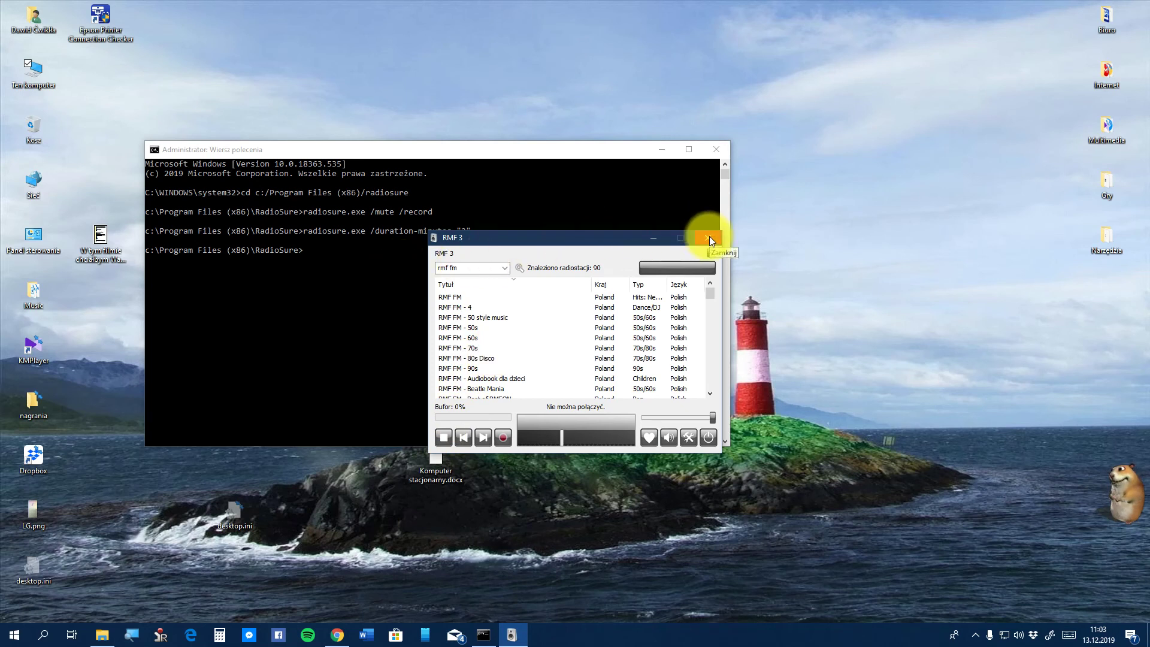
pyautogui.click(707, 436)
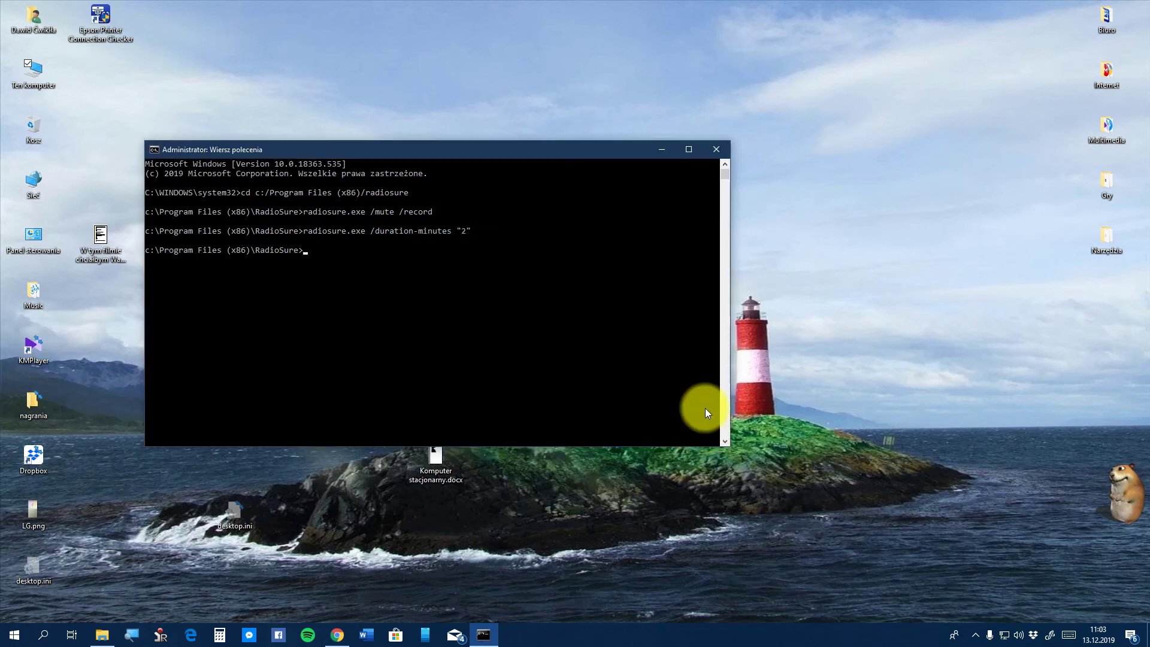
# Edit the recalled command to radiosure.exe /record /filename "g:/test.mp3"
pyautogui.press('Up')
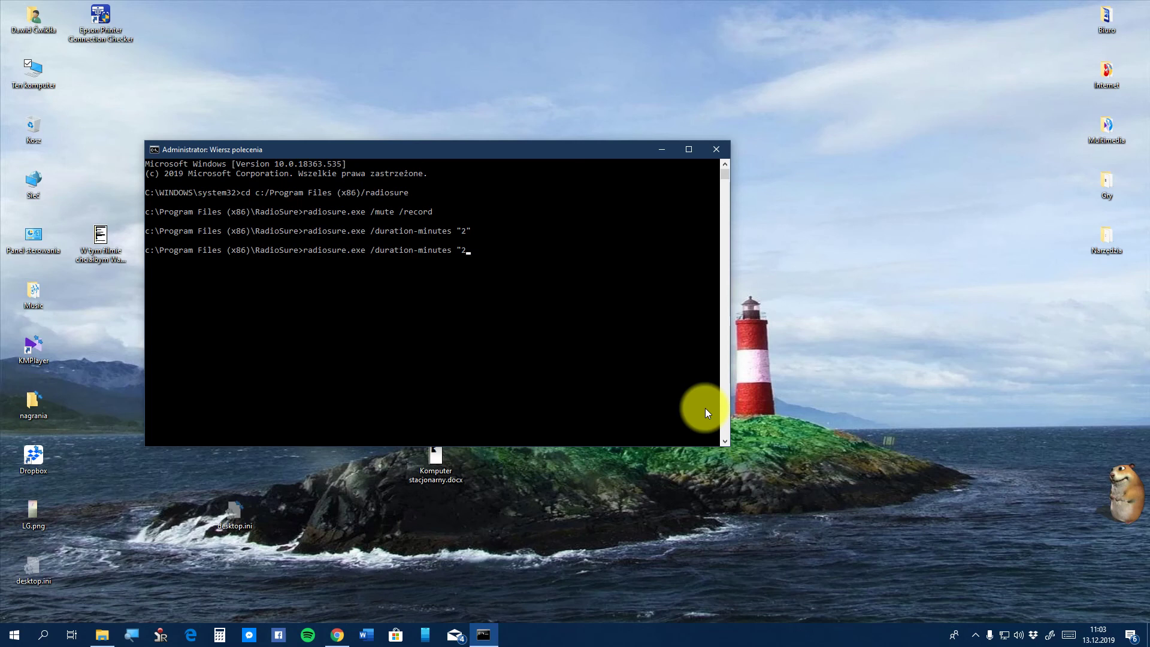
pyautogui.press('BackSpace')
pyautogui.press('BackSpace')
pyautogui.press('BackSpace')
pyautogui.press('BackSpace')
pyautogui.press('BackSpace')
pyautogui.press('BackSpace')
pyautogui.press('BackSpace')
pyautogui.press('BackSpace')
pyautogui.press('BackSpace')
pyautogui.press('BackSpace')
pyautogui.press('BackSpace')
pyautogui.press('BackSpace')
pyautogui.press('BackSpace')
pyautogui.press('BackSpace')
pyautogui.press('BackSpace')
pyautogui.press('BackSpace')
pyautogui.press('BackSpace')
pyautogui.press('BackSpace')
pyautogui.press('BackSpace')
pyautogui.press('BackSpace')
pyautogui.write('e /record /filename')
pyautogui.write('g:::::::::::::')
pyautogui.press('BackSpace')
pyautogui.press('BackSpace')
pyautogui.press('BackSpace')
pyautogui.press('BackSpace')
pyautogui.press('BackSpace')
pyautogui.press('BackSpace')
pyautogui.press('BackSpace')
pyautogui.press('BackSpace')
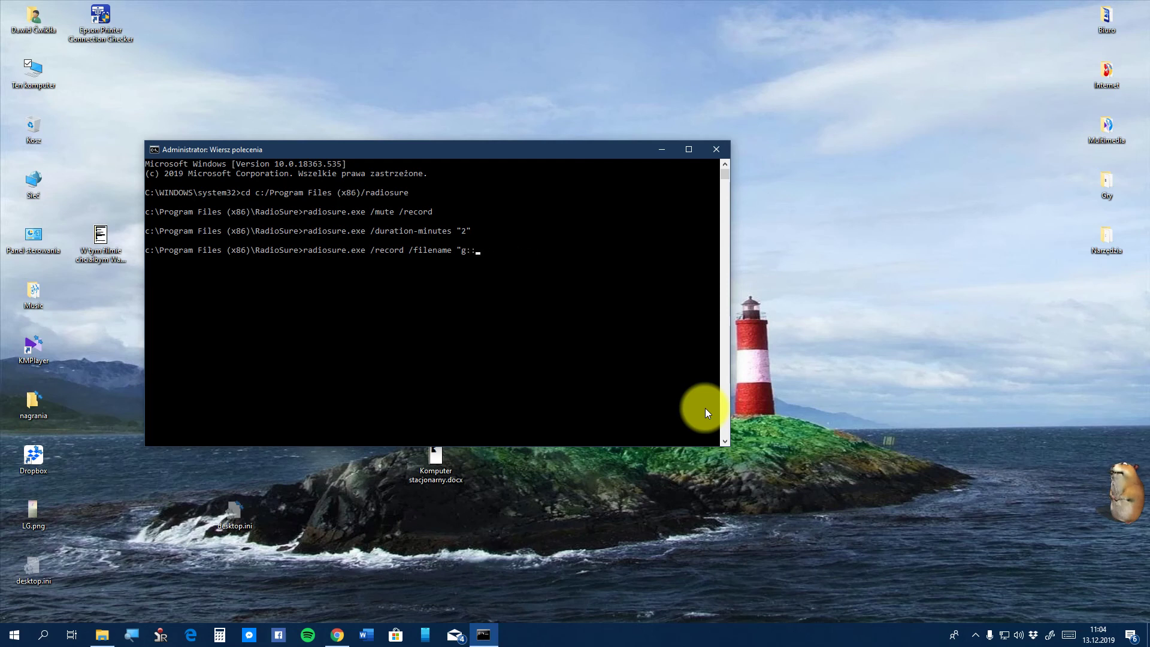
pyautogui.press('BackSpace')
pyautogui.press('BackSpace')
pyautogui.press('BackSpace')
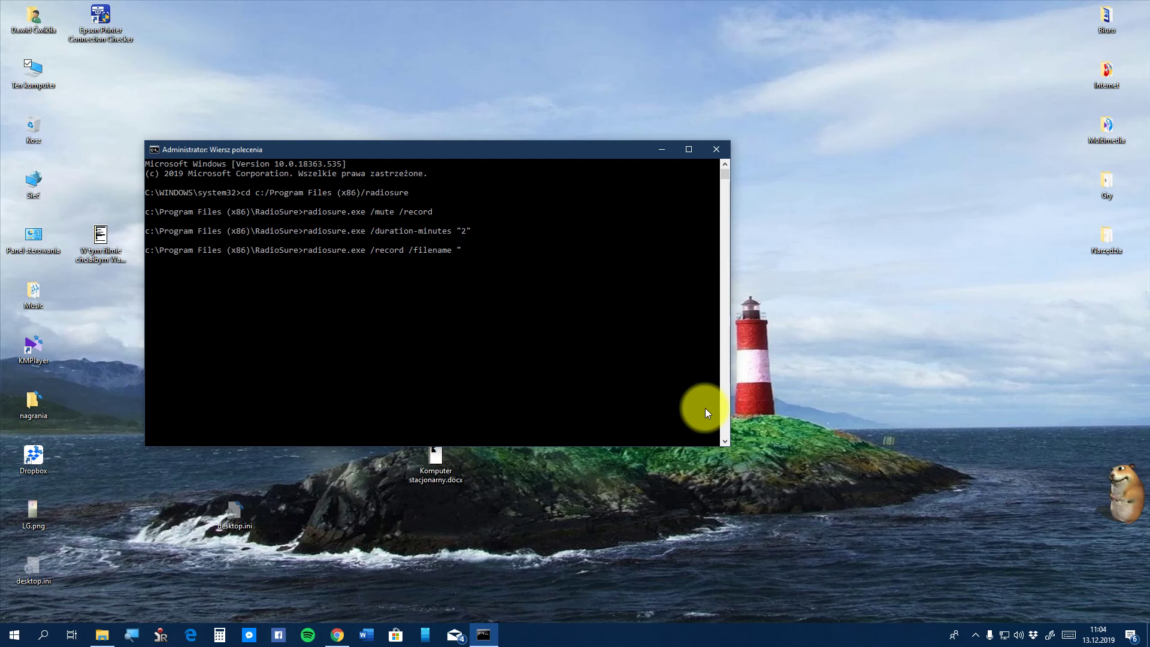
pyautogui.write('g:/test.mp3')
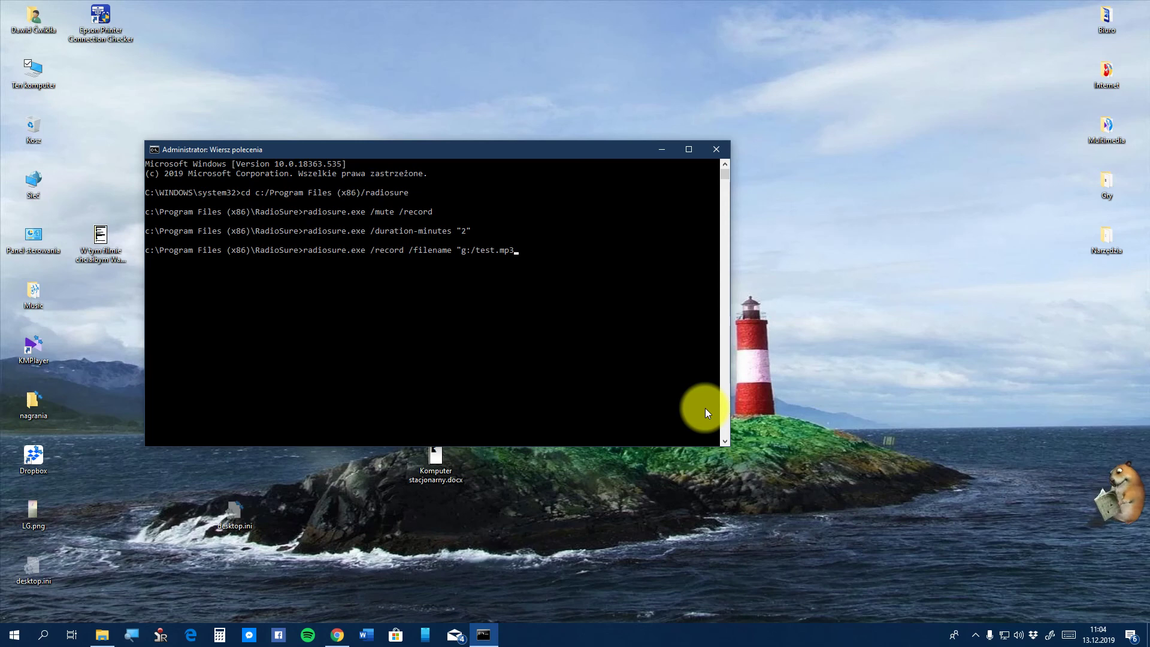
# Run the recording command and check RMF 3's stream address list
pyautogui.press('Return')
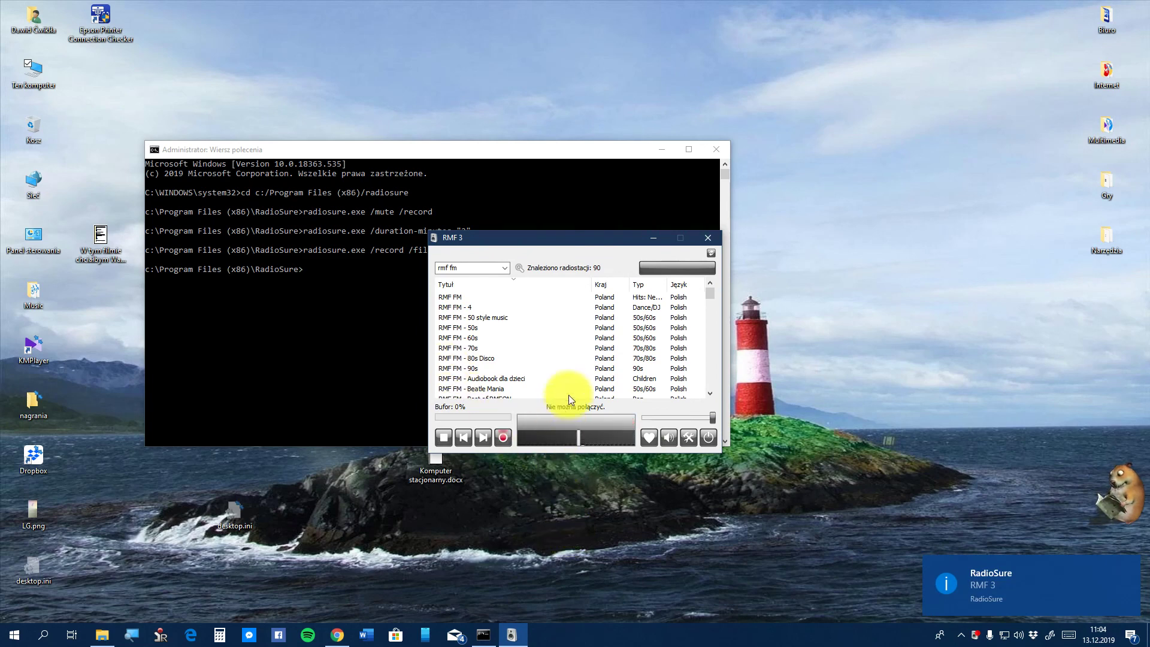
pyautogui.click(704, 265)
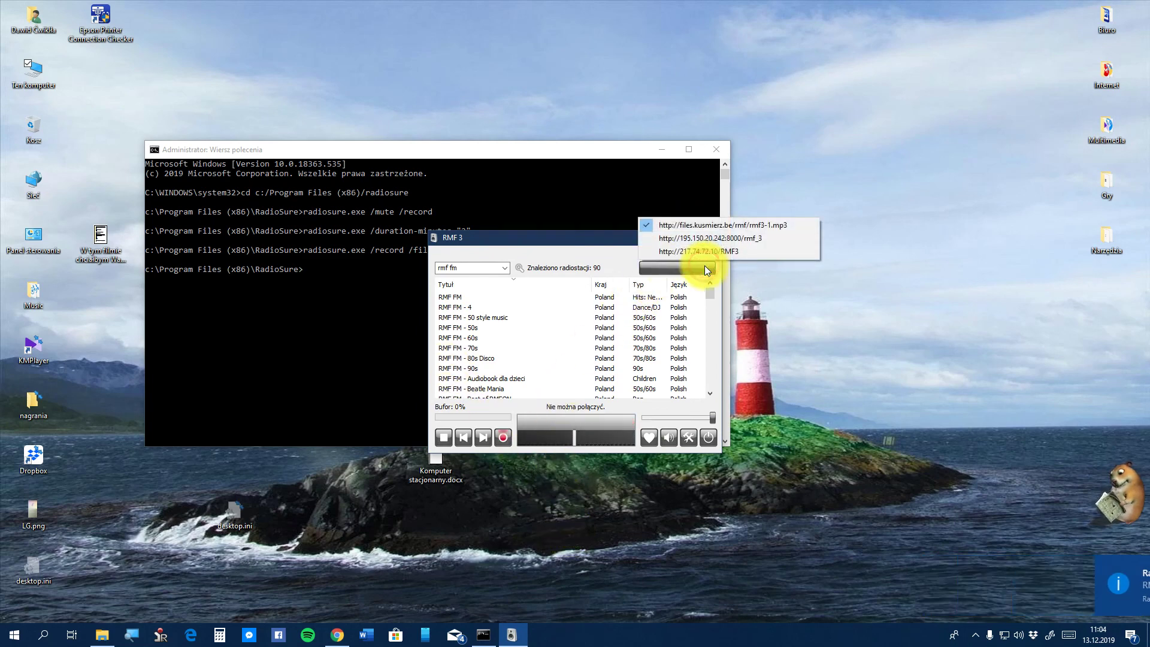
pyautogui.click(530, 283)
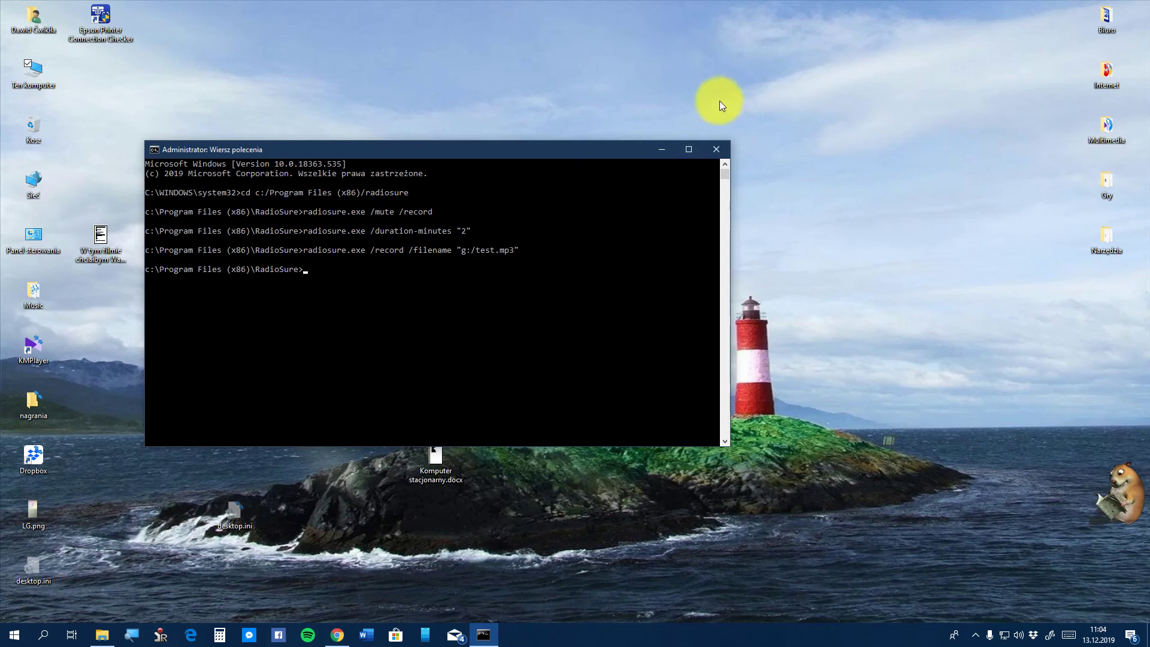
# Close Command Prompt and open Dysk lokalny (G:) via Ten komputer
pyautogui.click(717, 149)
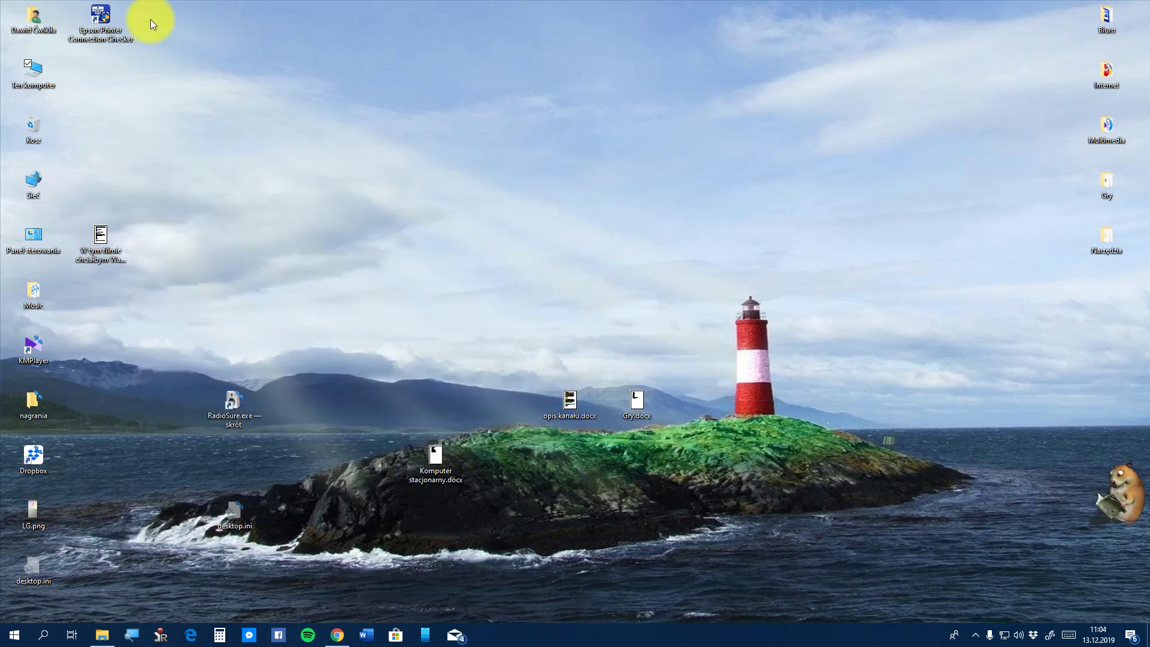
pyautogui.doubleClick(37, 84)
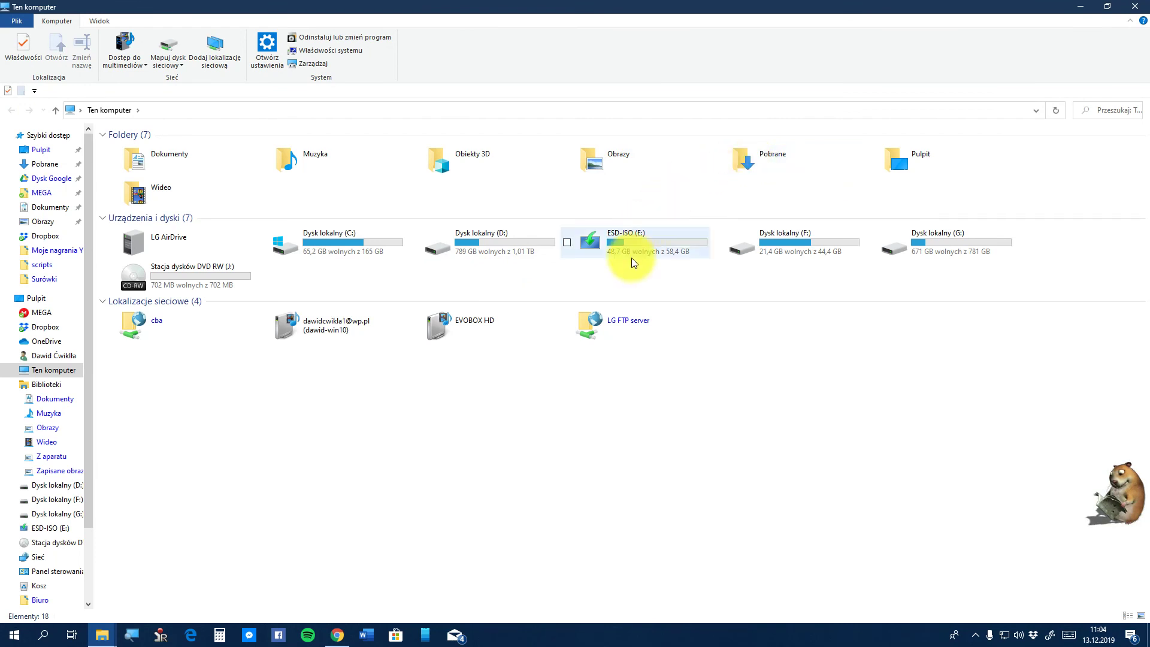
pyautogui.doubleClick(905, 245)
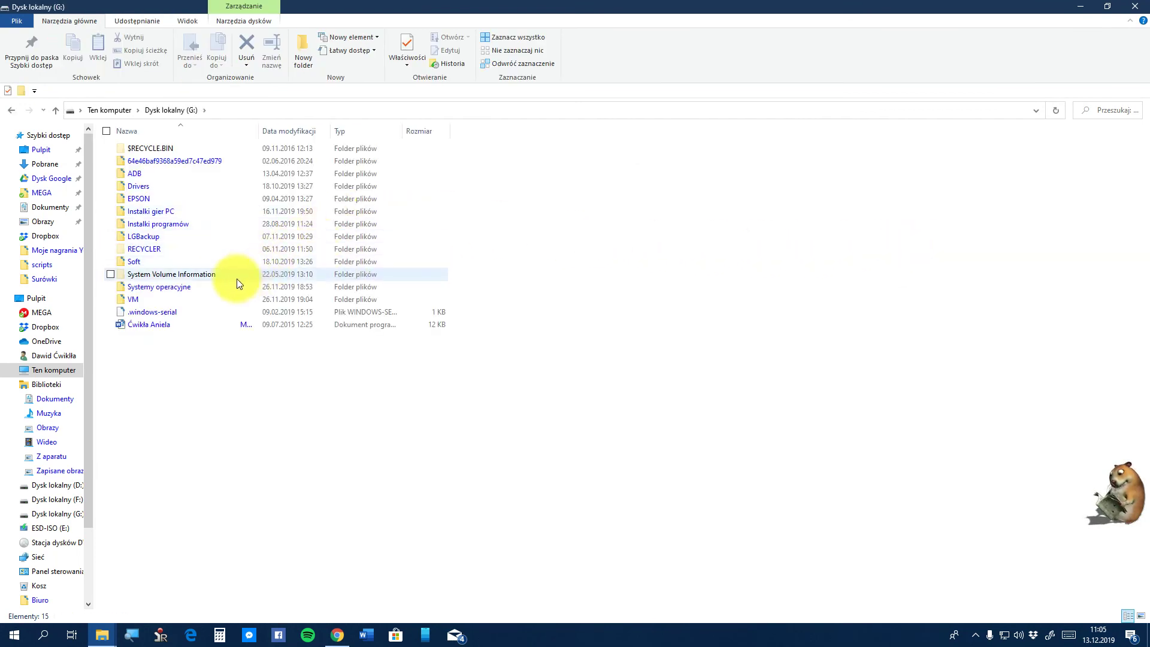
pyautogui.moveTo(237, 283)
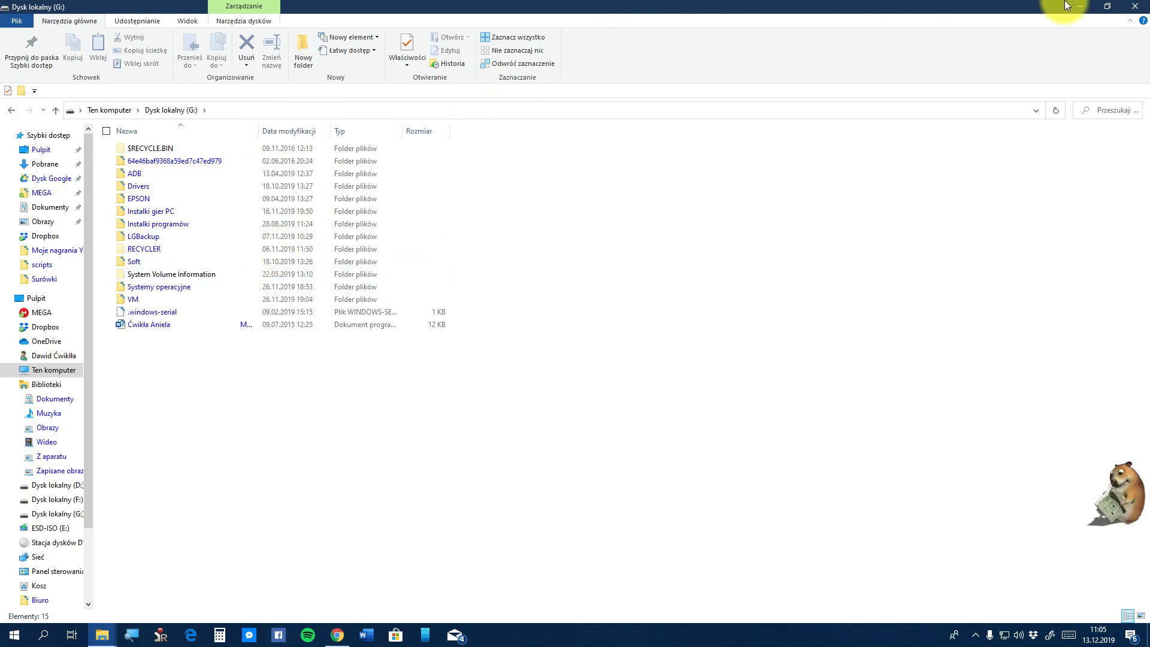
# Close the G: drive window, then show and hide oCam from the tray
pyautogui.click(1135, 6)
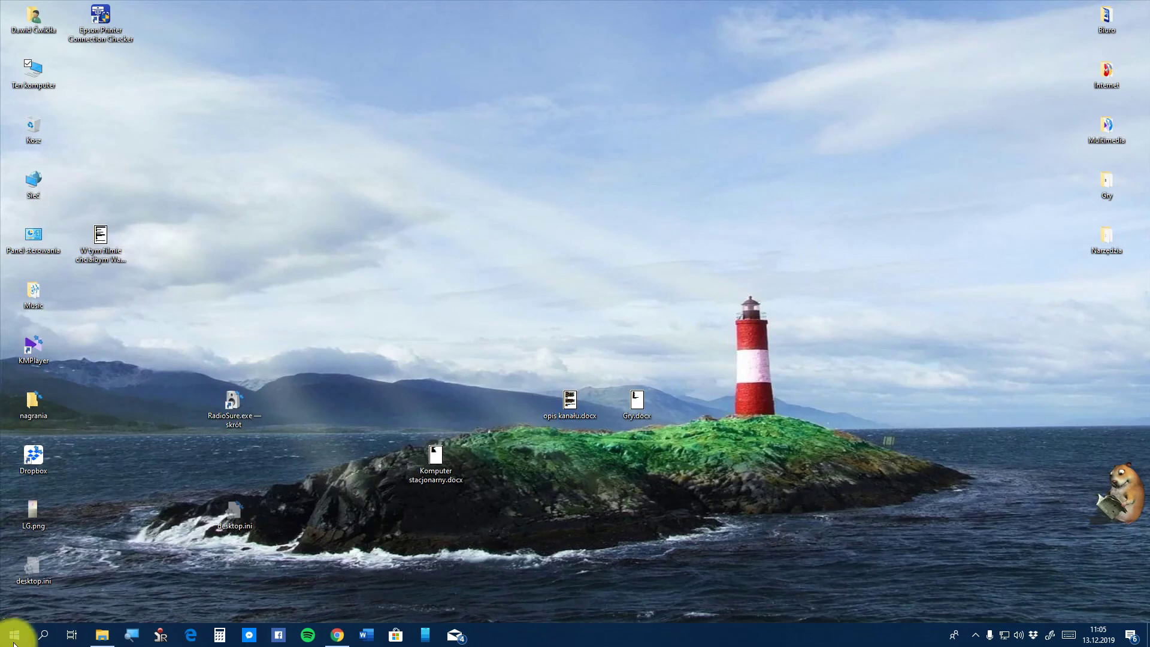
pyautogui.click(977, 635)
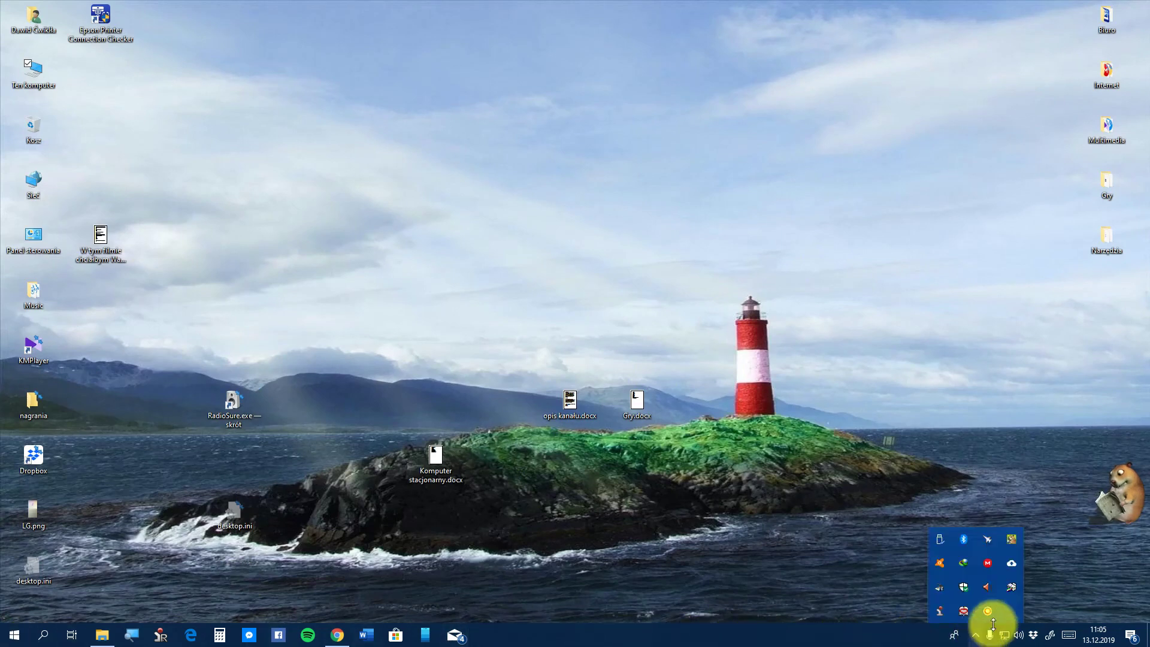
pyautogui.click(988, 611)
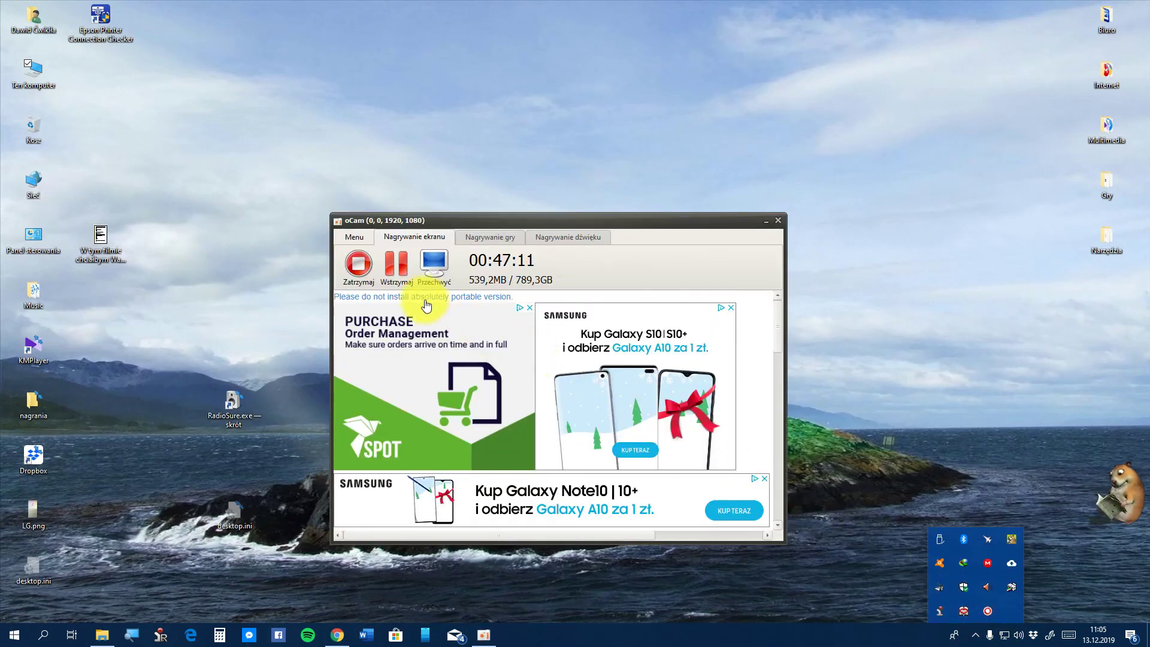
pyautogui.click(765, 220)
# Start a Start-menu search for 'rs', then cancel it
pyautogui.click(12, 633)
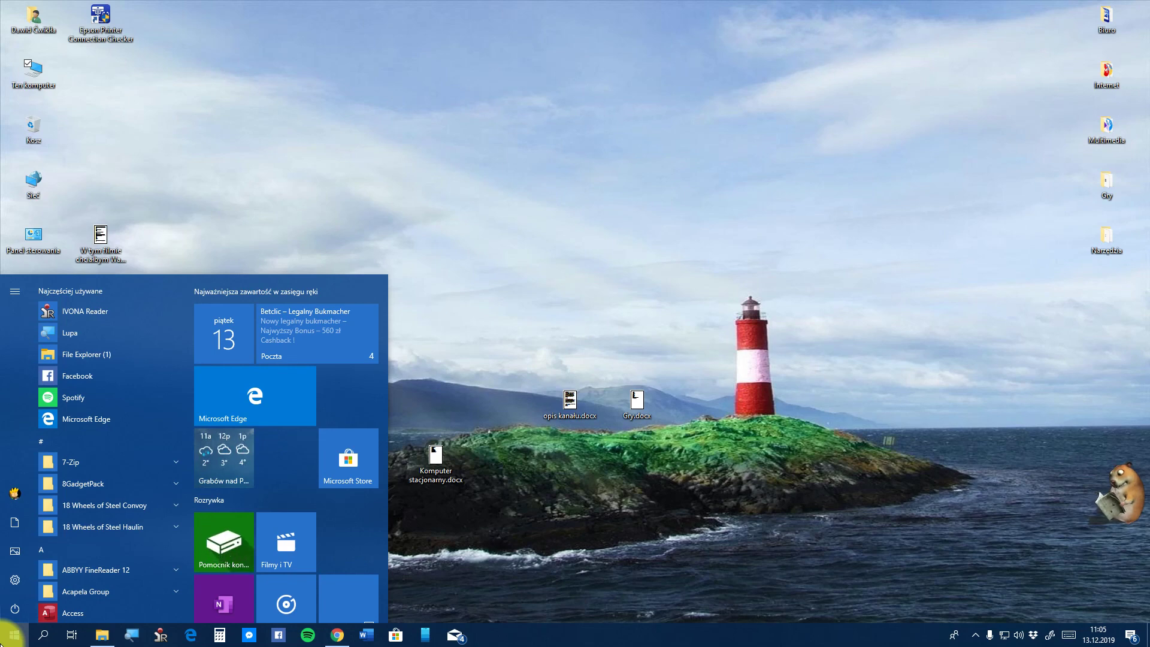
pyautogui.write('rs')
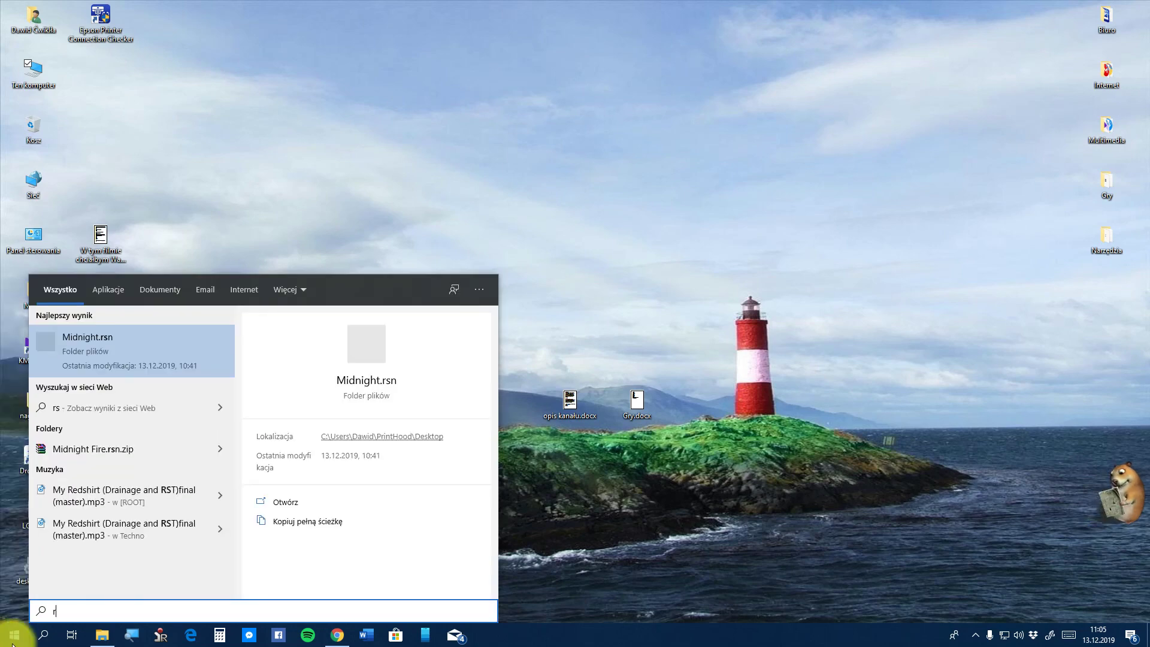
pyautogui.press('BackSpace')
pyautogui.press('BackSpace')
pyautogui.press('Escape')
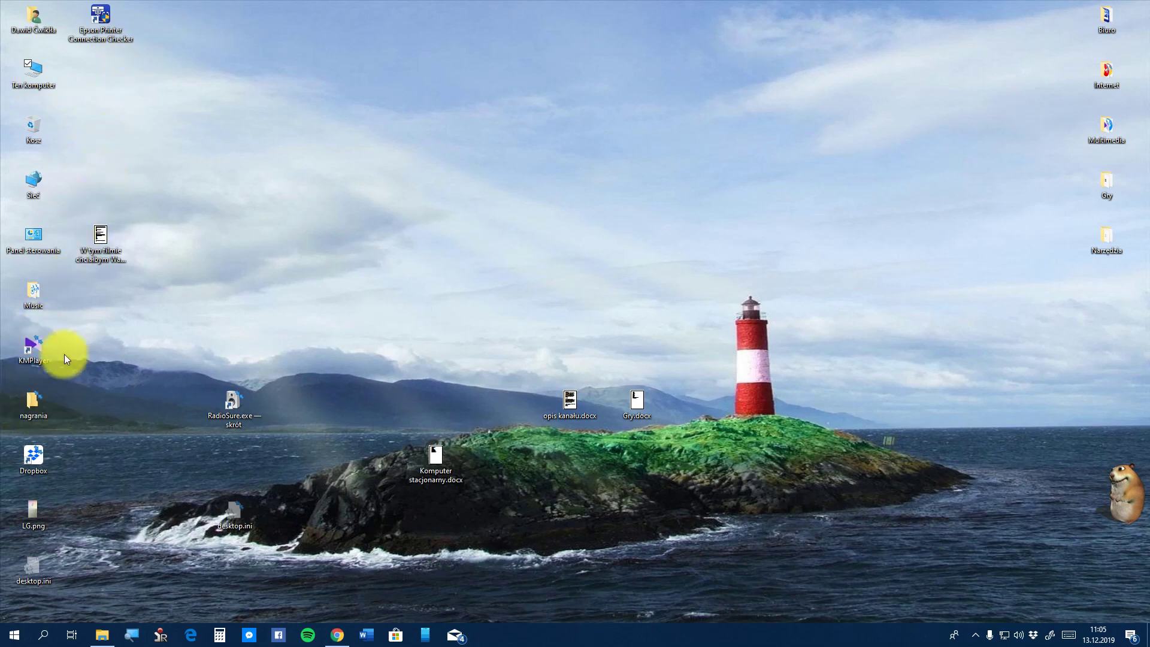
# Launch RadioSure, try Register from O programie, and dismiss the install-directory write error
pyautogui.doubleClick(221, 412)
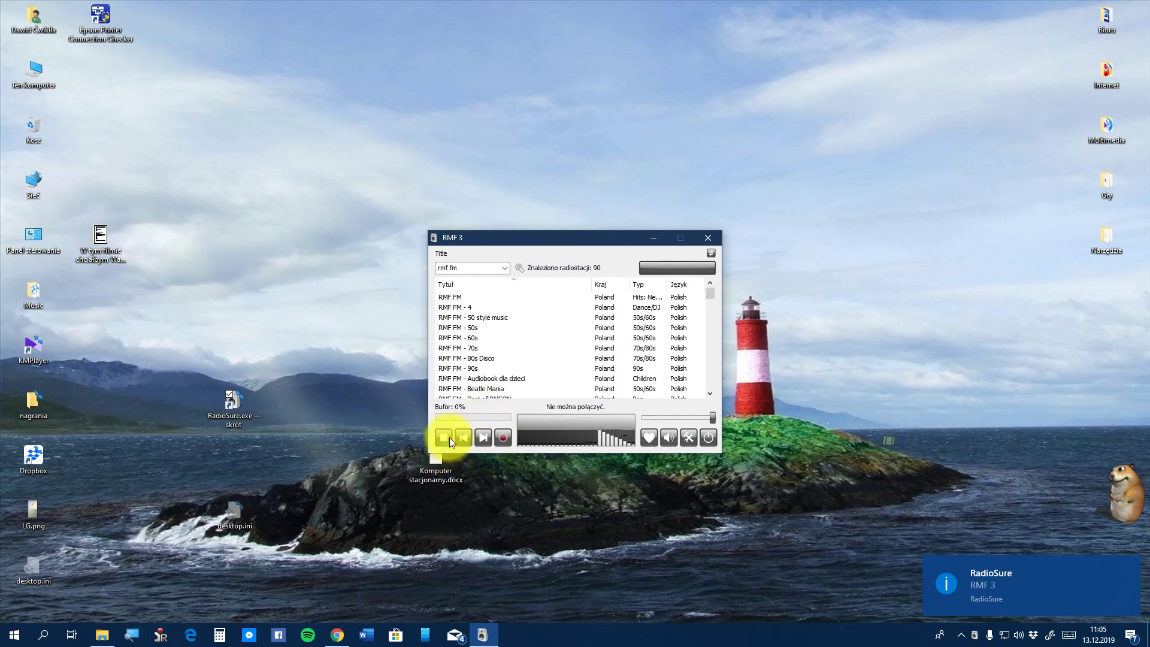
pyautogui.rightClick(595, 260)
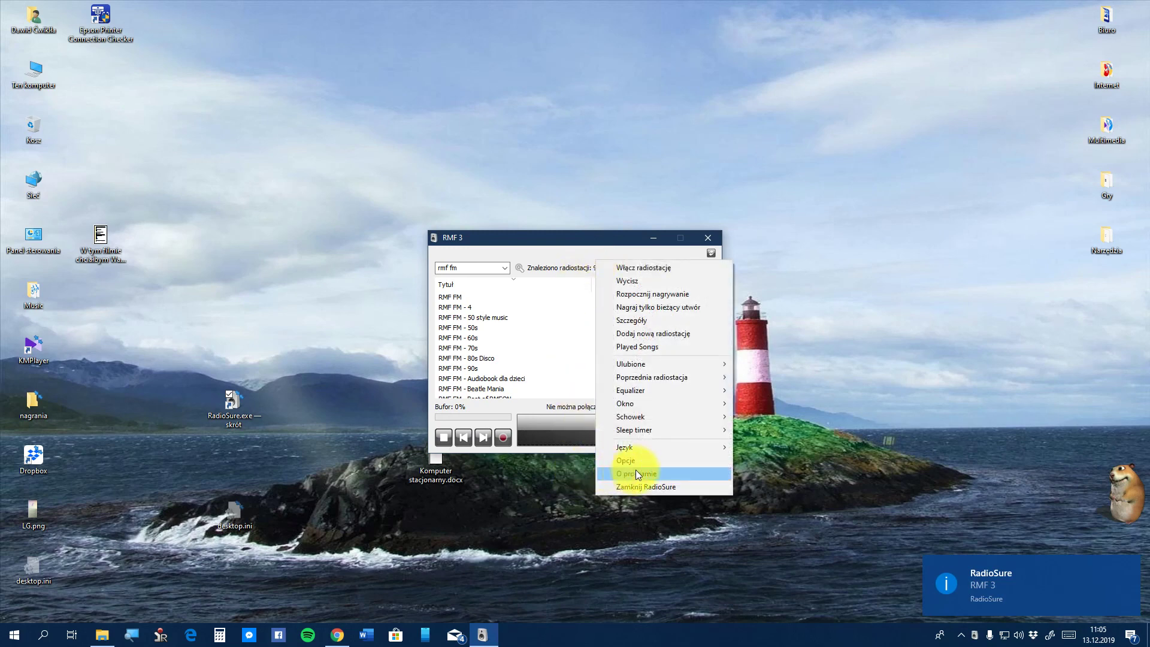
pyautogui.click(653, 476)
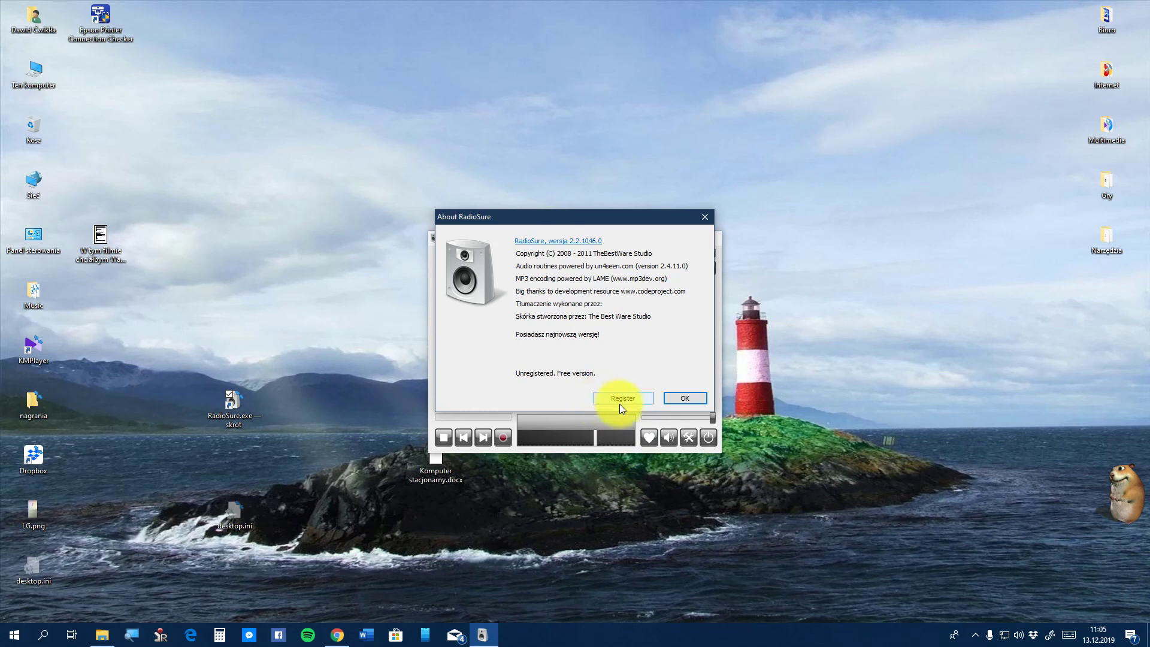
pyautogui.click(620, 401)
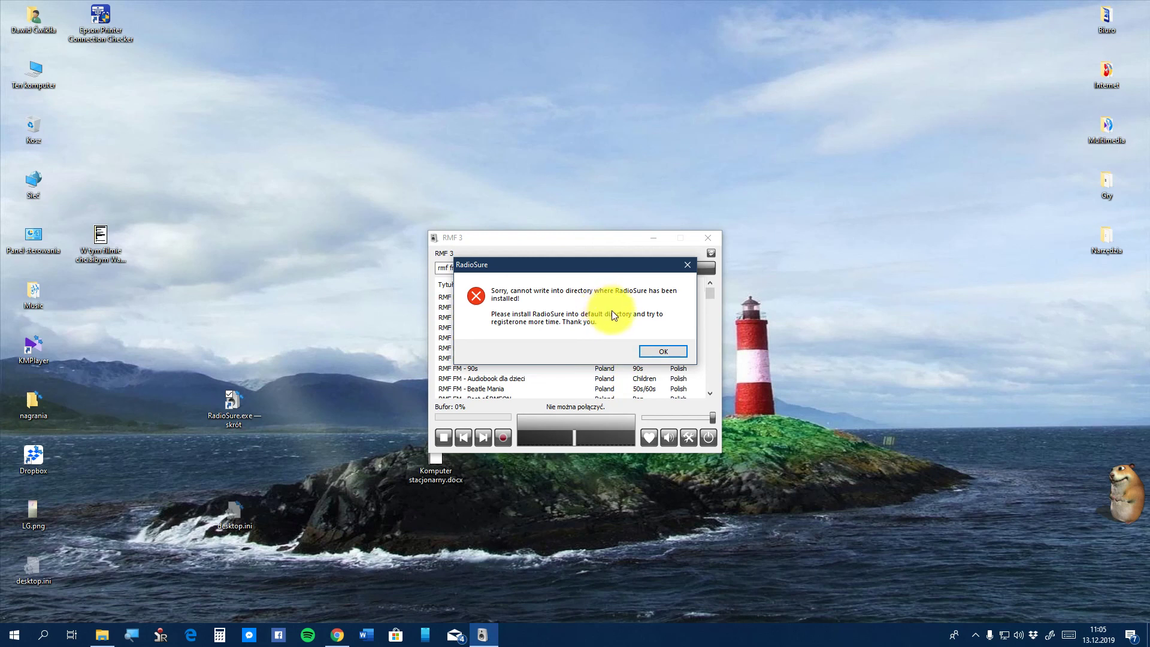
pyautogui.click(663, 350)
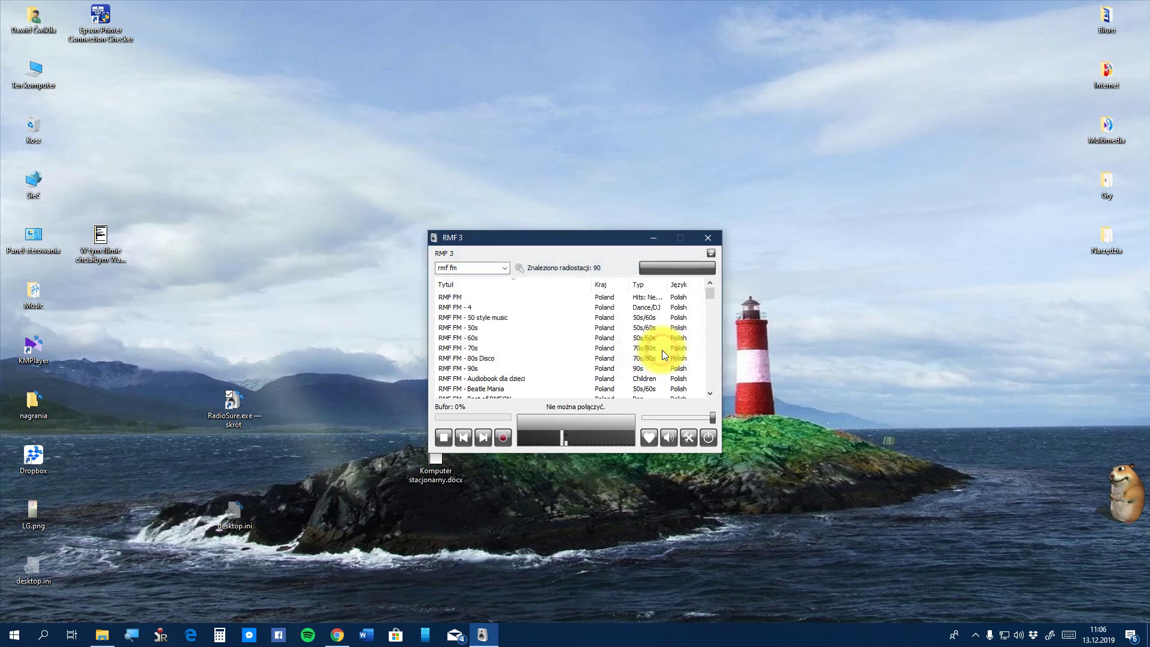
# Close RadioSure and relaunch it from its desktop shortcut with Uruchom jako administrator
pyautogui.click(711, 239)
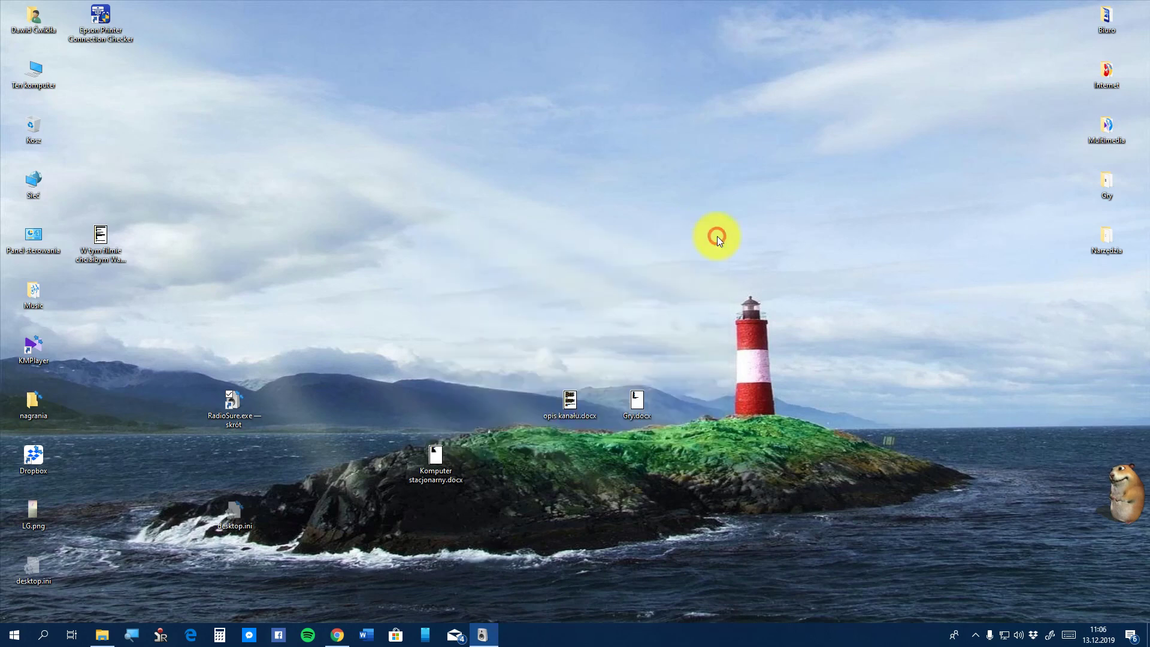
pyautogui.click(6, 640)
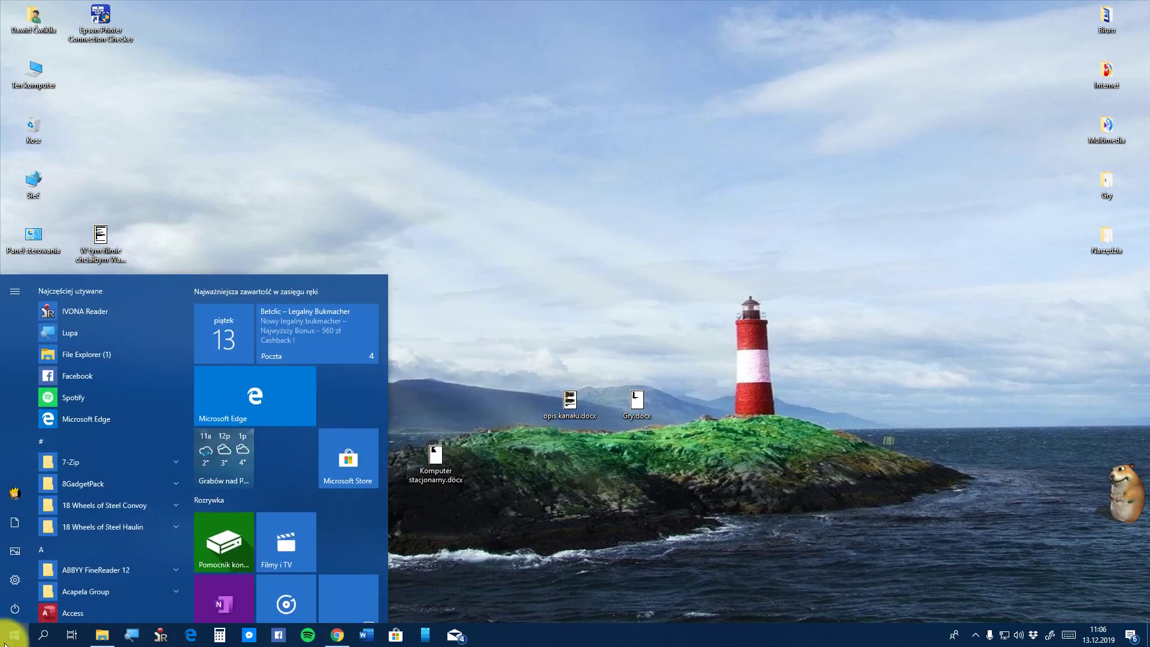
pyautogui.write('radio')
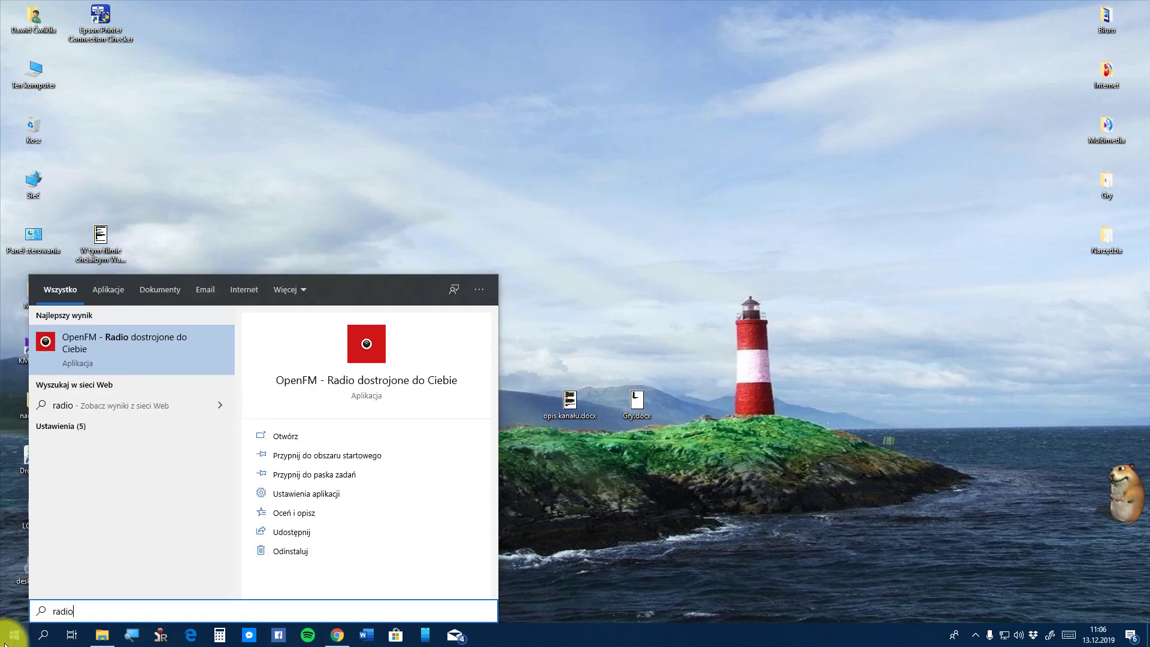
pyautogui.click(7, 638)
pyautogui.click(8, 636)
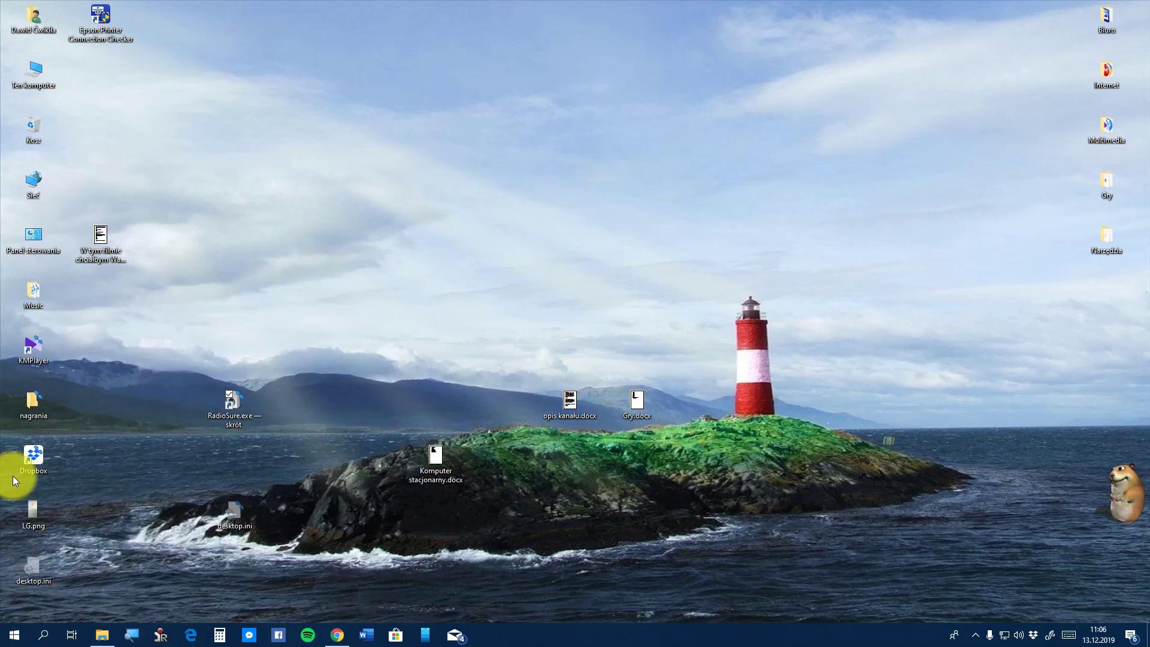
pyautogui.rightClick(238, 409)
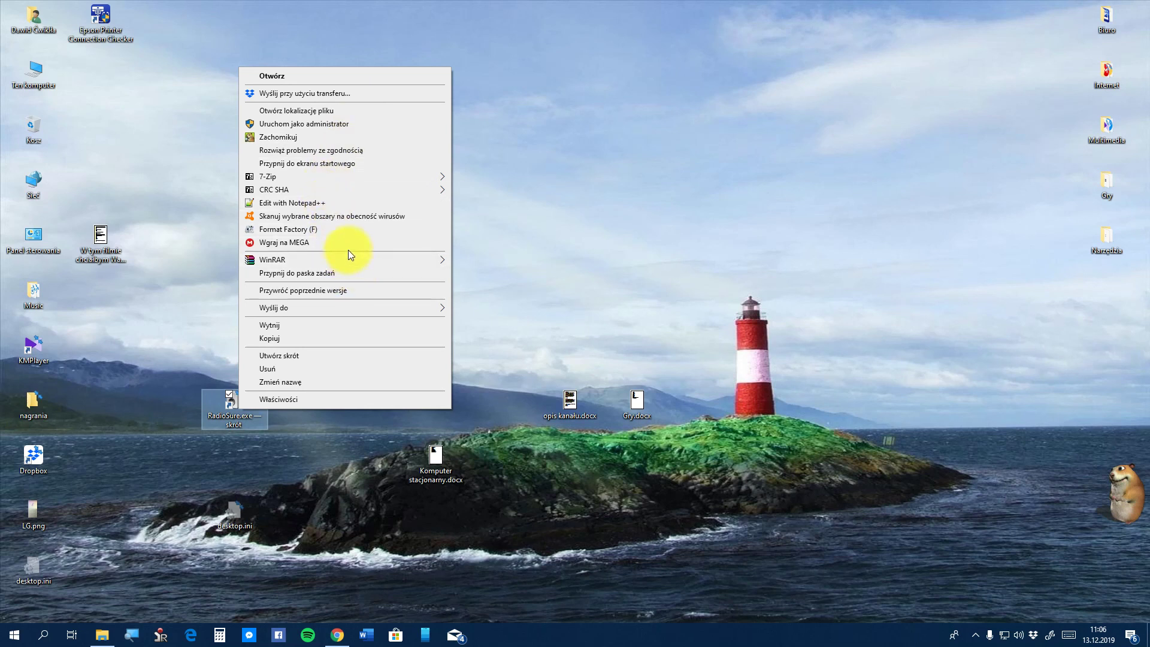
pyautogui.click(329, 127)
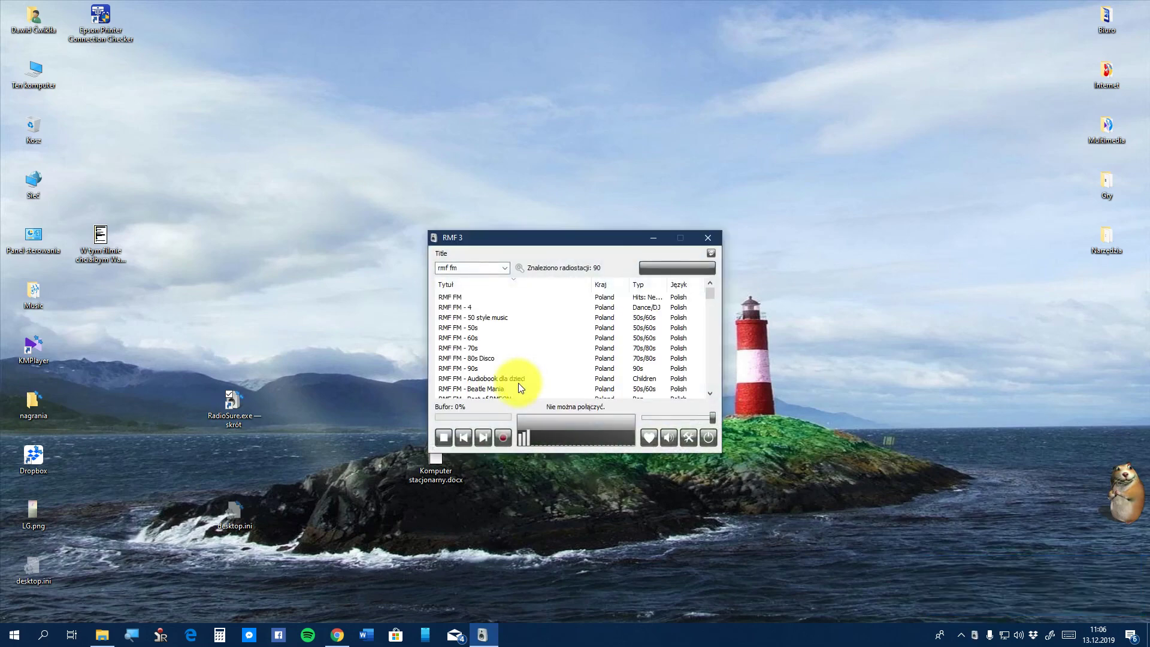
# Stop playback, open Register from O programie, and follow its Buy link to the Pro page
pyautogui.click(444, 438)
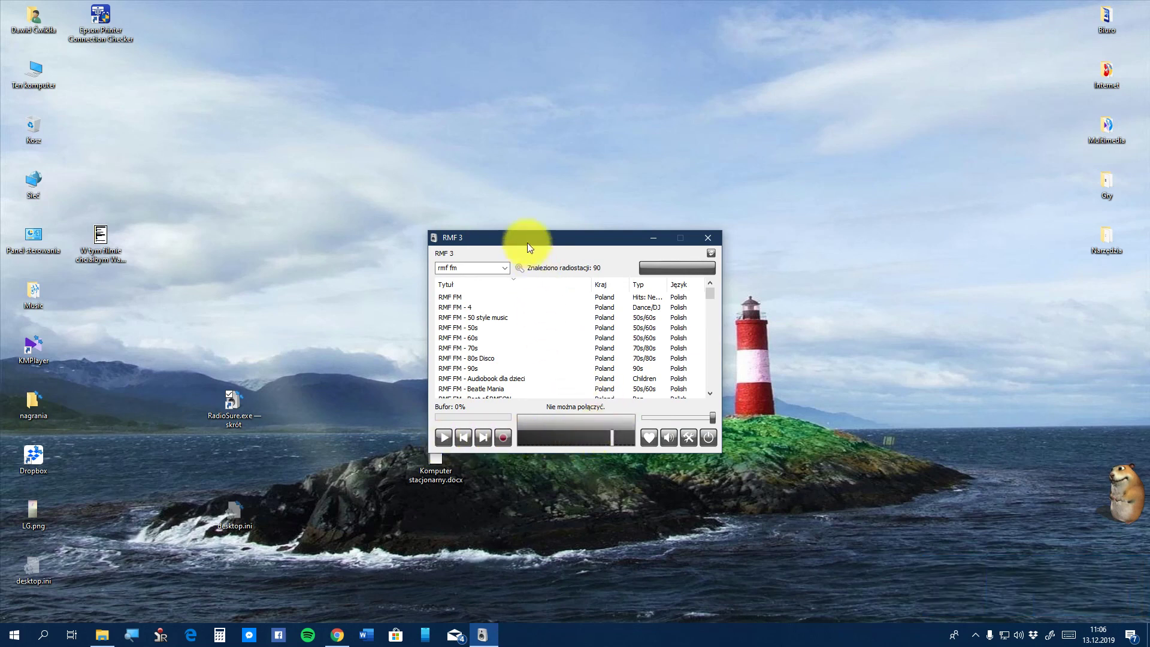
pyautogui.rightClick(540, 253)
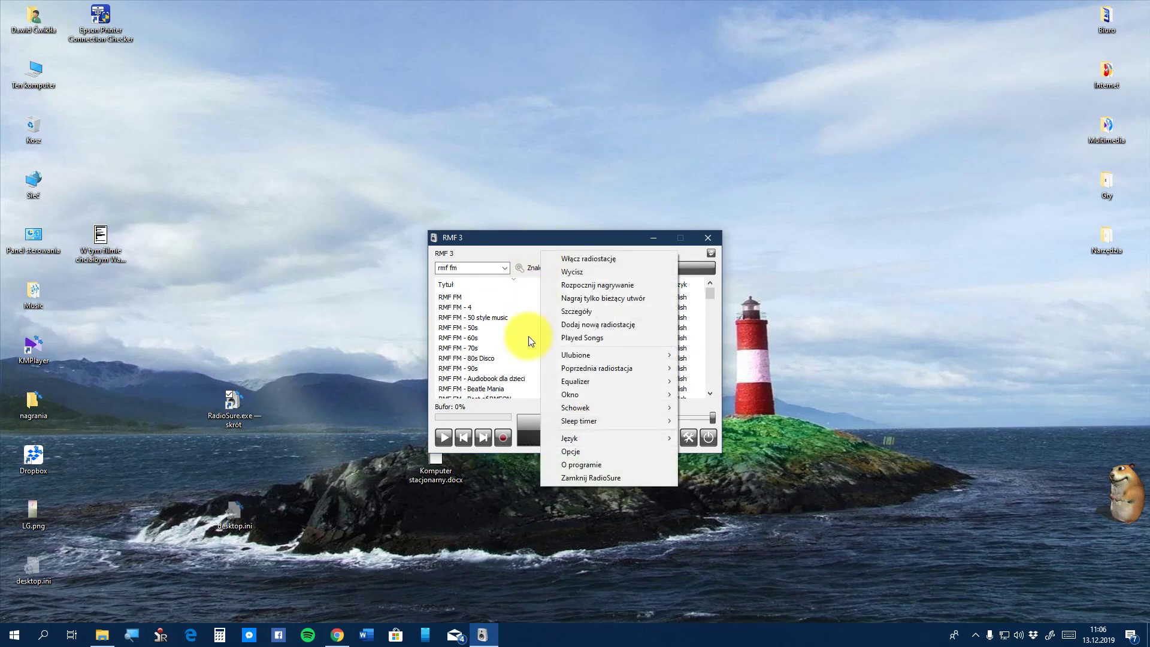
pyautogui.click(574, 463)
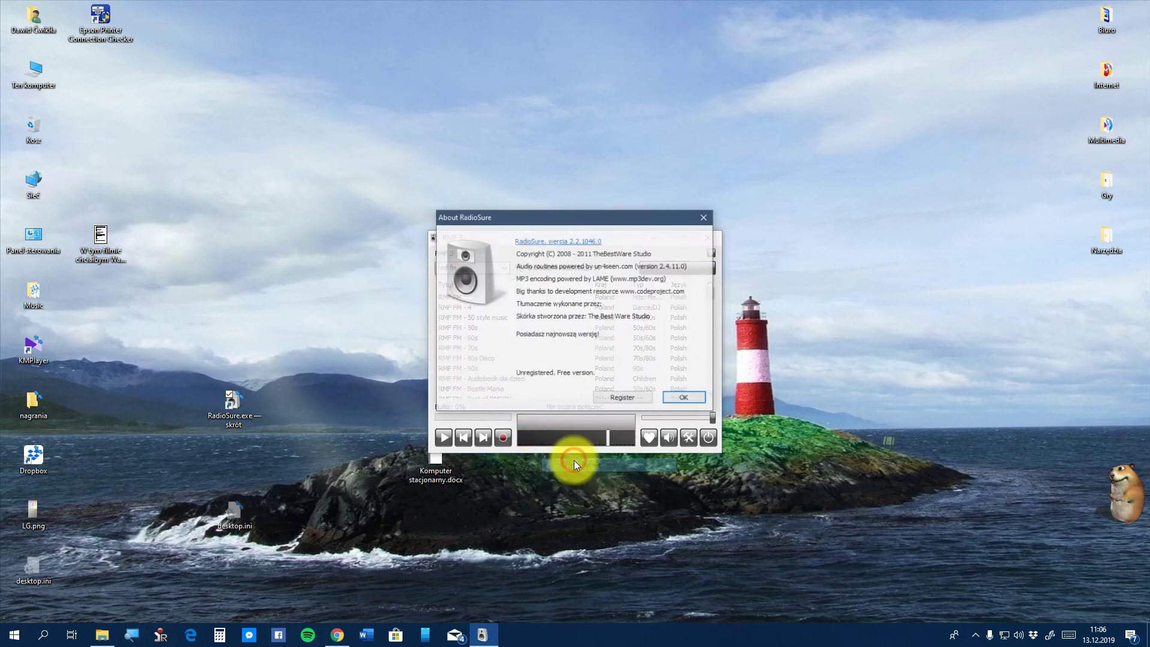
pyautogui.click(617, 398)
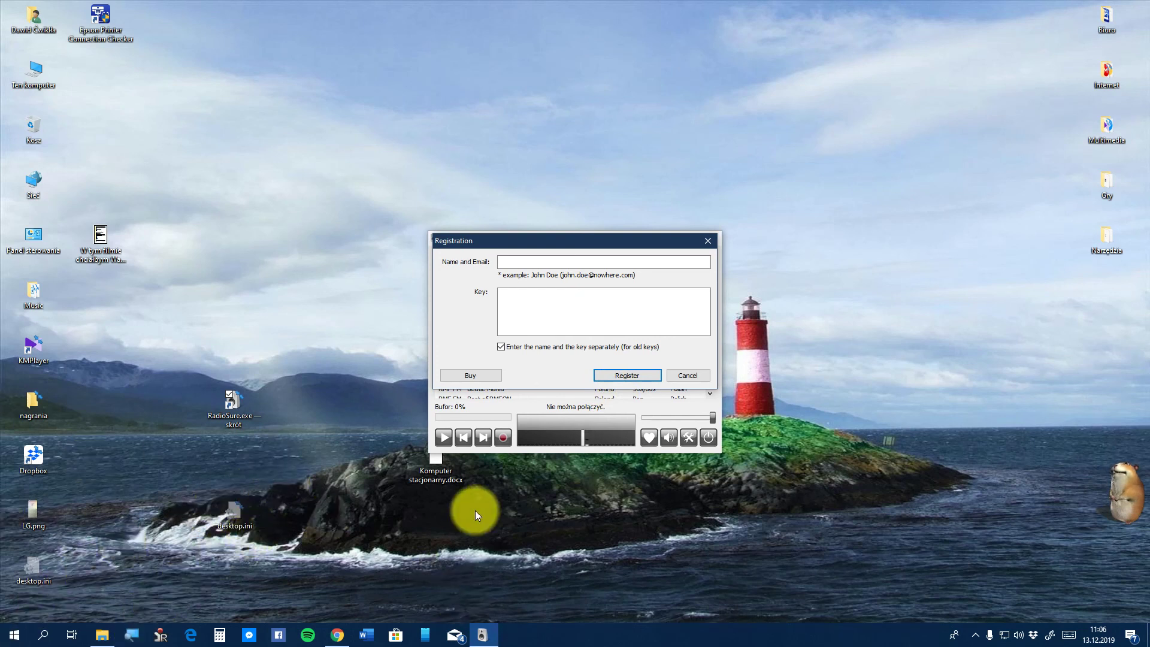
pyautogui.click(492, 380)
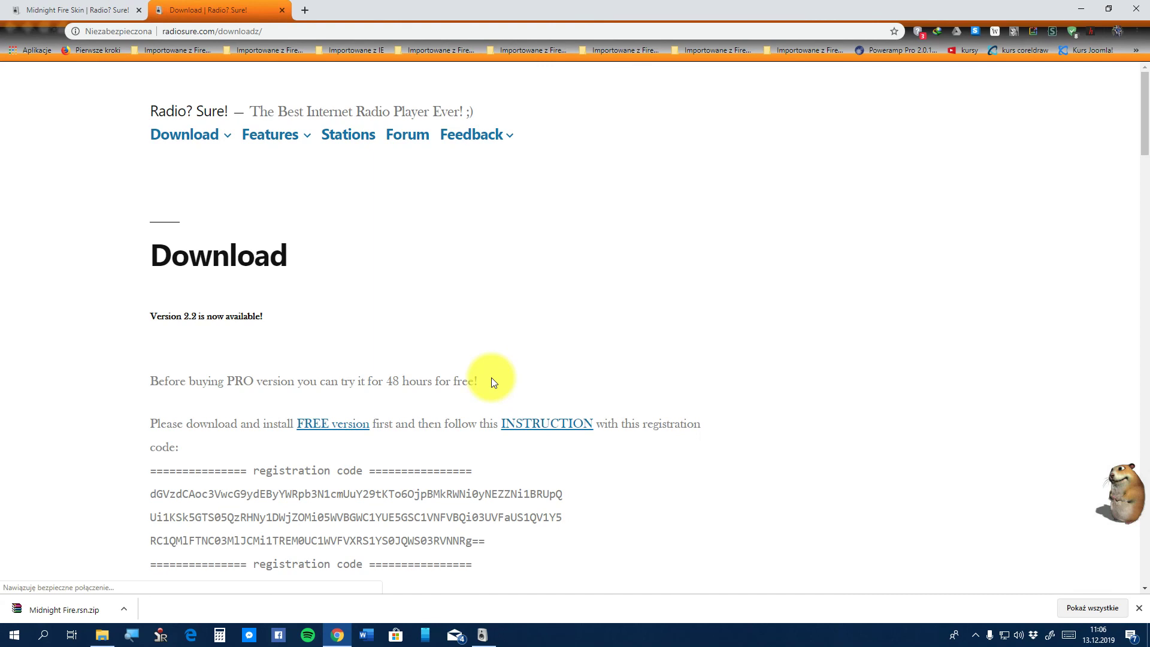
# Review the Free vs Pro comparison and open Buy Now for the $9,99 Pro version
pyautogui.scroll(-9, 422, 354)
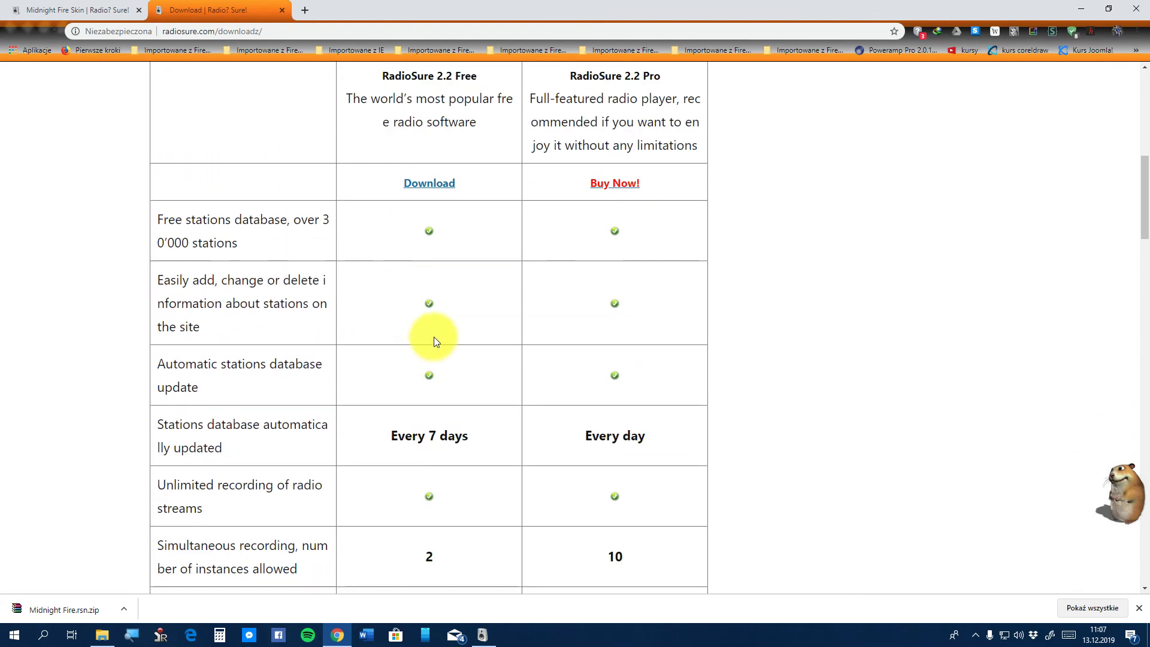
pyautogui.scroll(3, 434, 337)
pyautogui.scroll(-7, 433, 337)
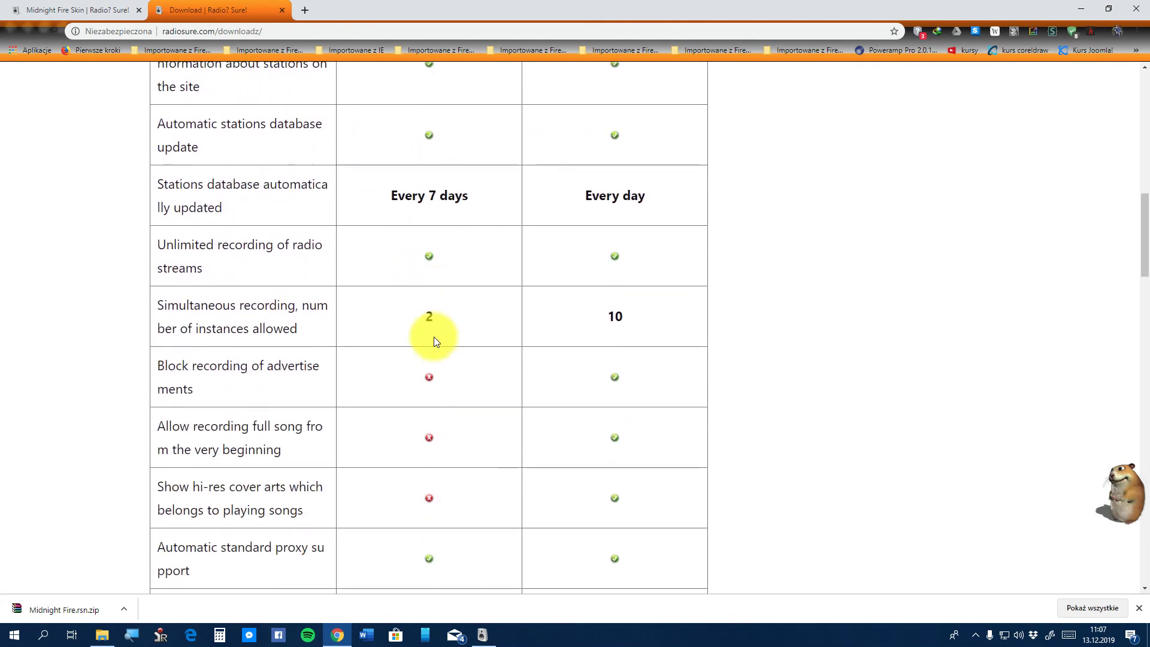
pyautogui.scroll(-9, 434, 336)
pyautogui.scroll(2, 433, 337)
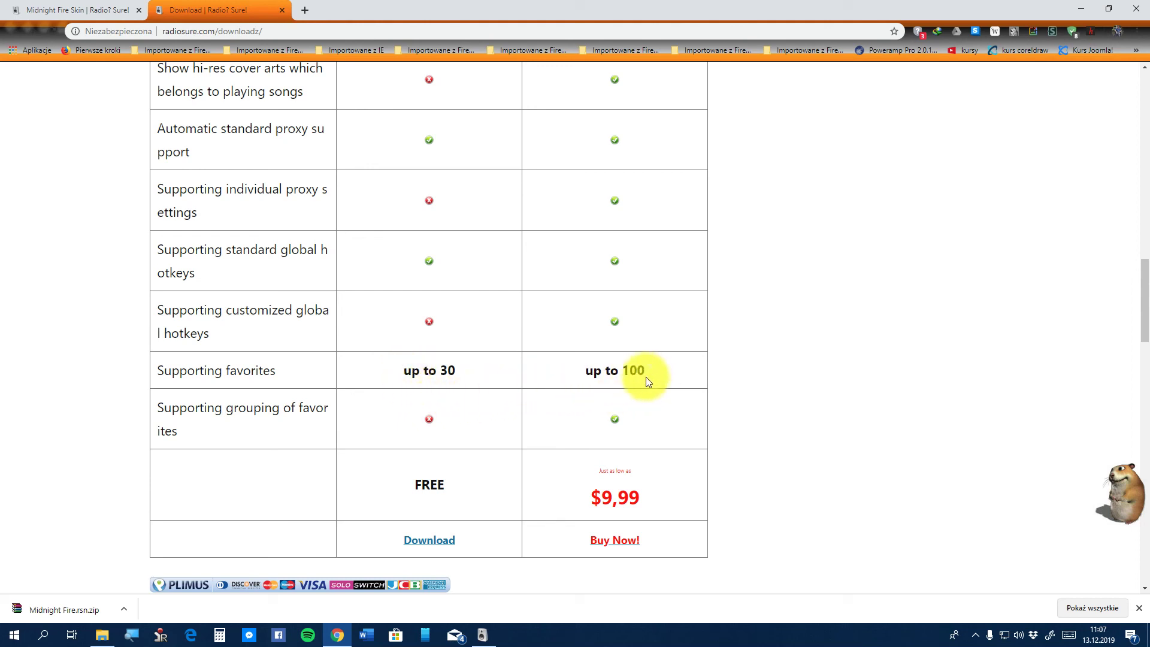
pyautogui.scroll(-3, 644, 377)
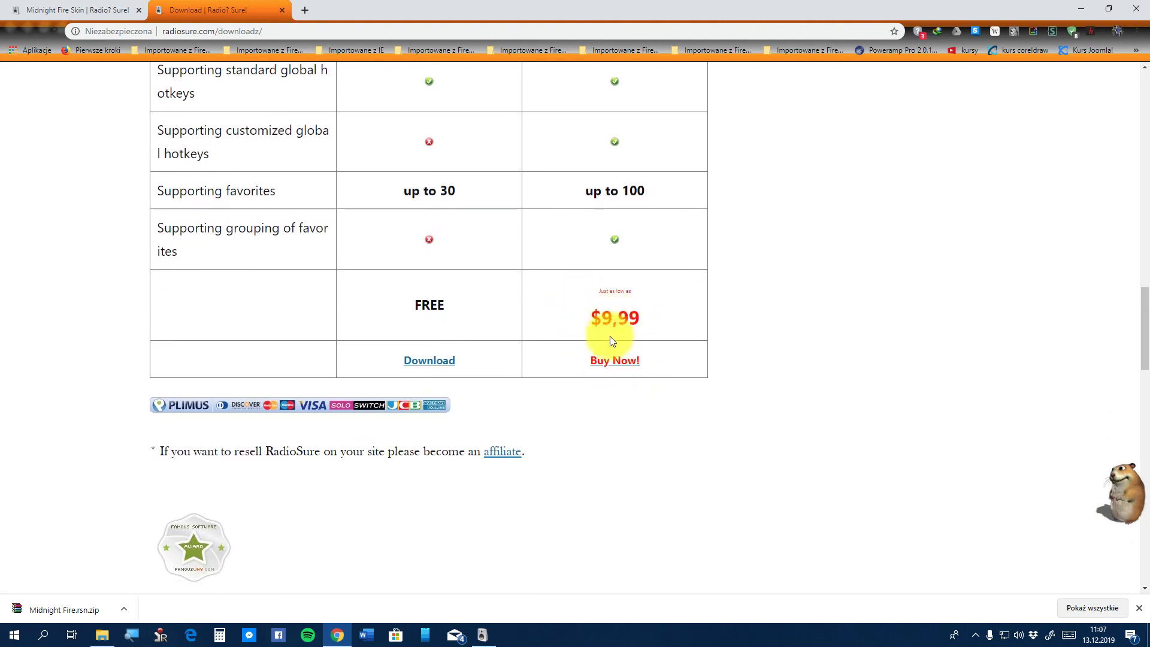
pyautogui.click(623, 360)
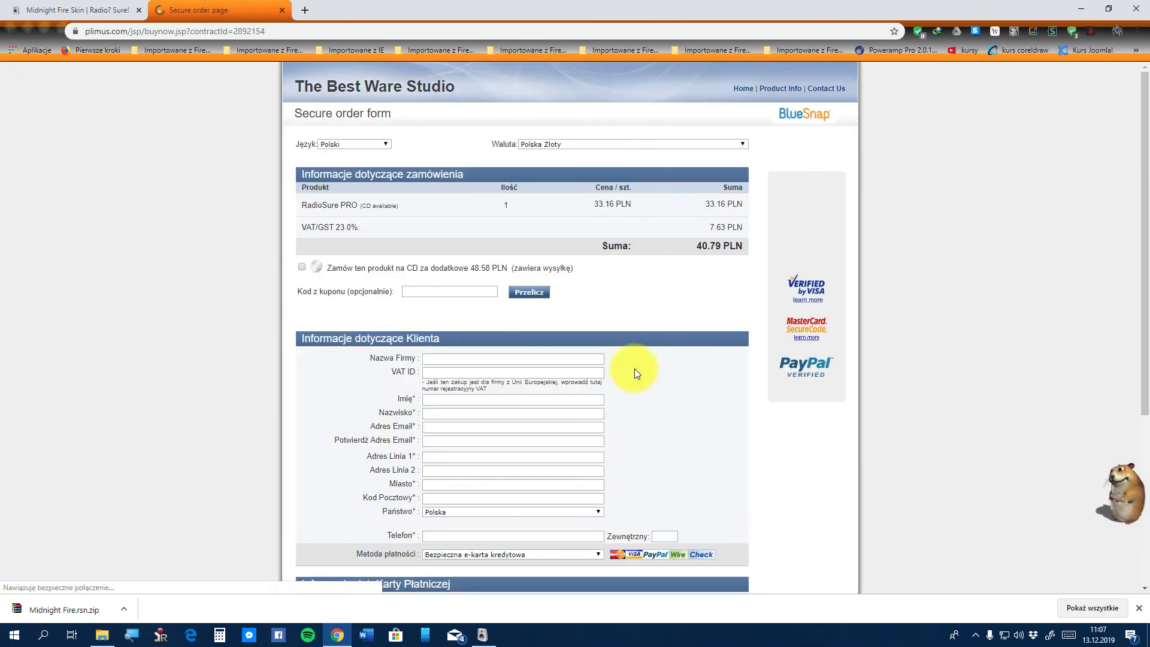
# Set the order form's Metoda płatności to Przelew
pyautogui.scroll(-2, 493, 307)
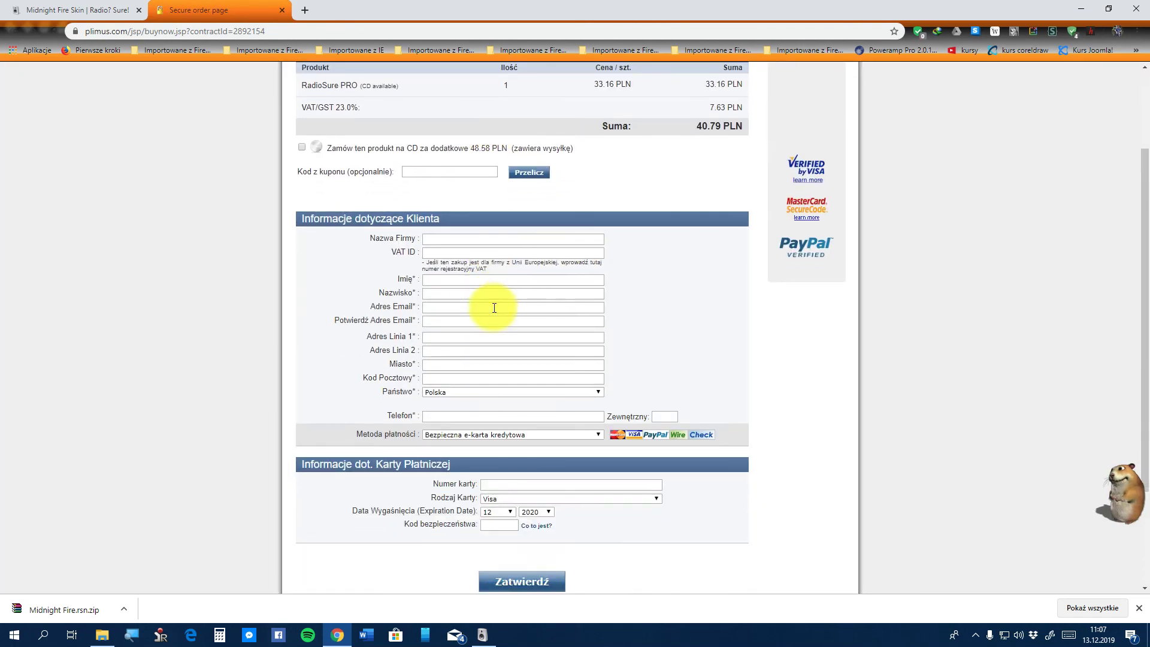
pyautogui.scroll(-2, 494, 307)
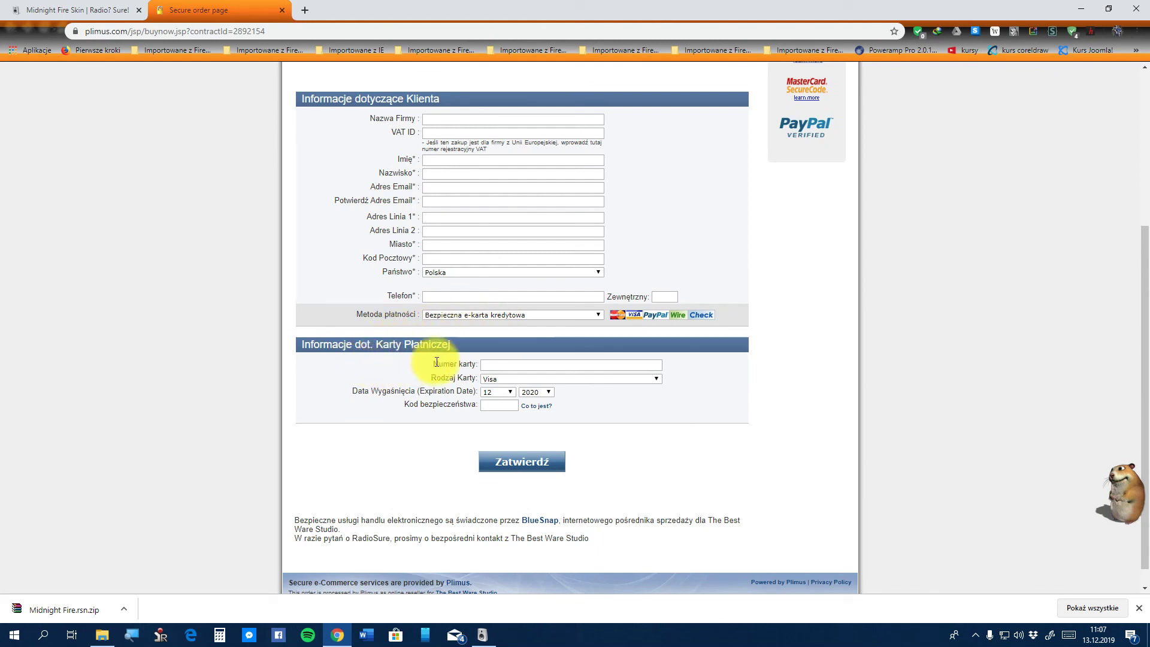
pyautogui.scroll(-1, 467, 367)
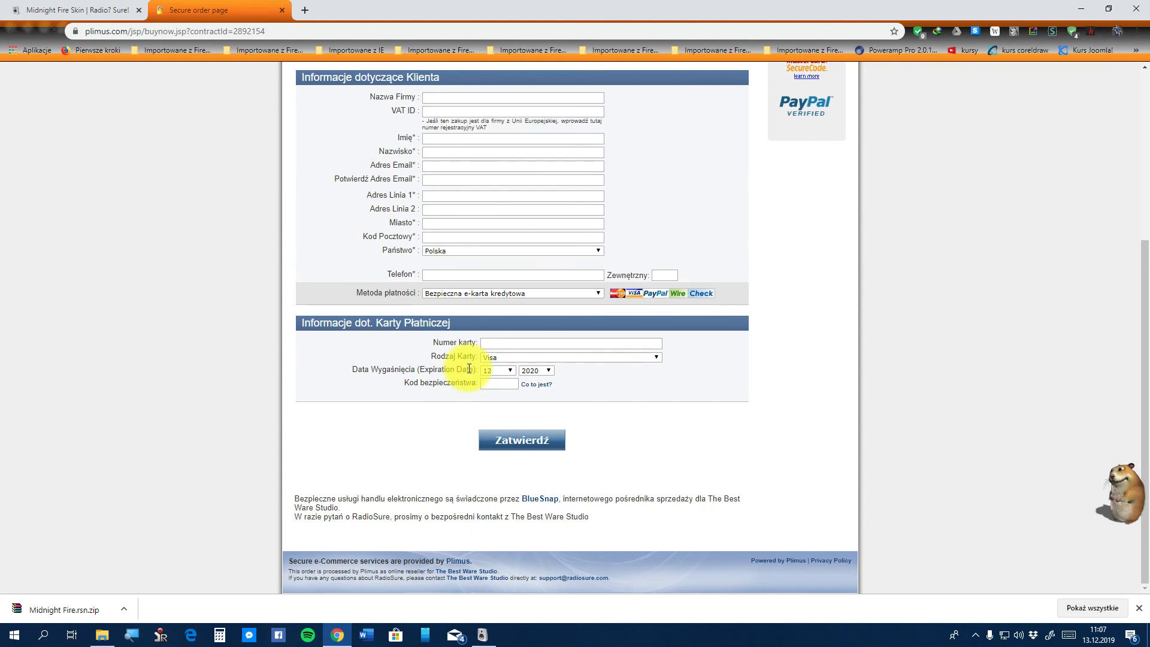
pyautogui.click(594, 294)
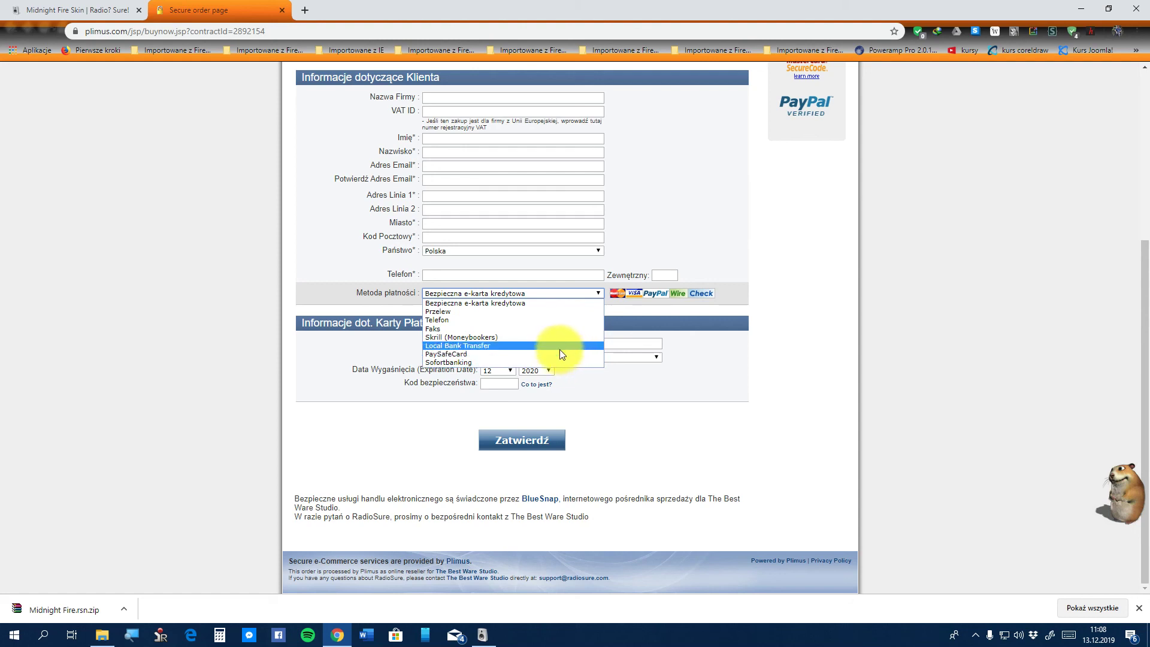
pyautogui.click(515, 313)
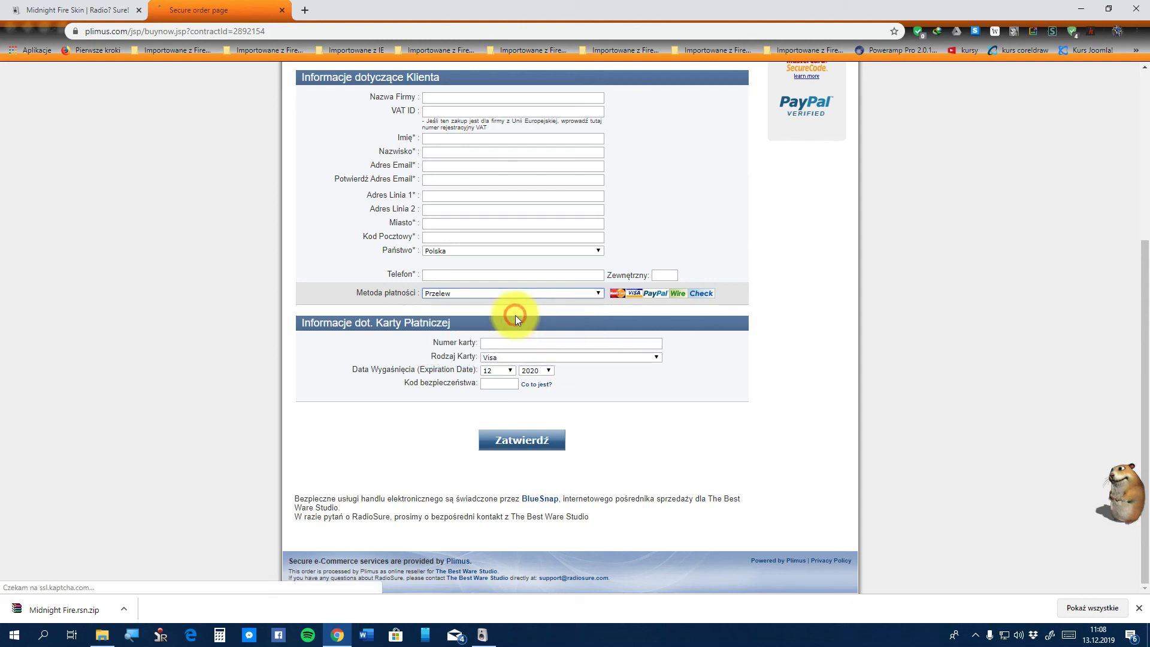
# Close the browser to return to RadioSure's Registration dialog
pyautogui.scroll(-3, 521, 348)
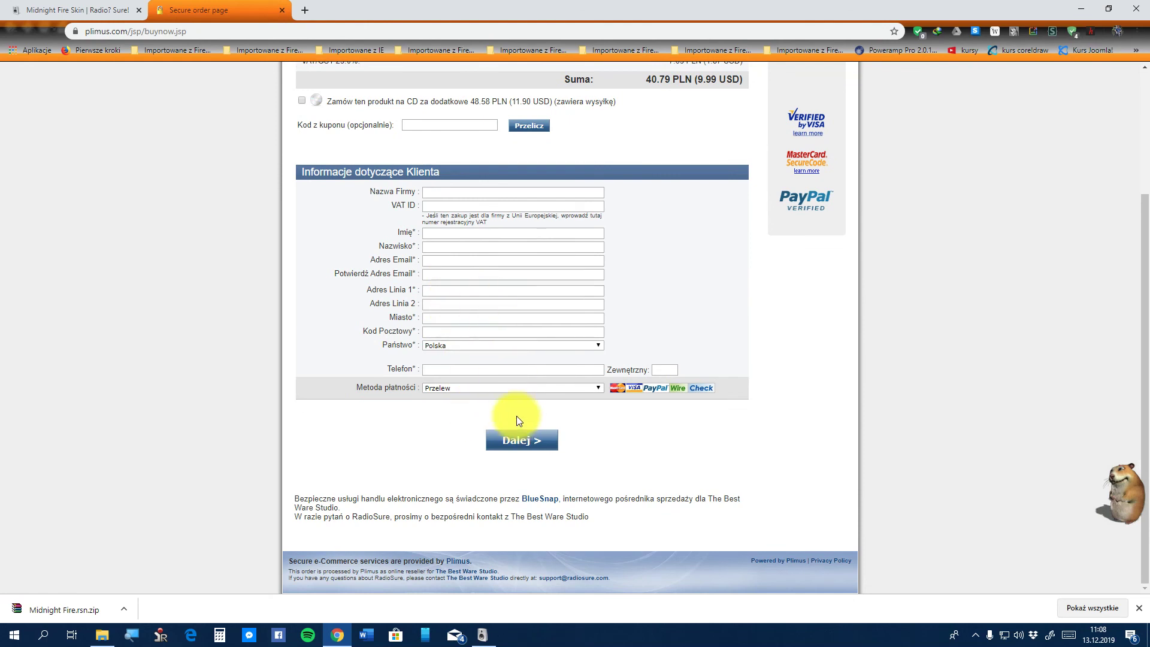
pyautogui.scroll(3, 516, 416)
pyautogui.scroll(-3, 517, 416)
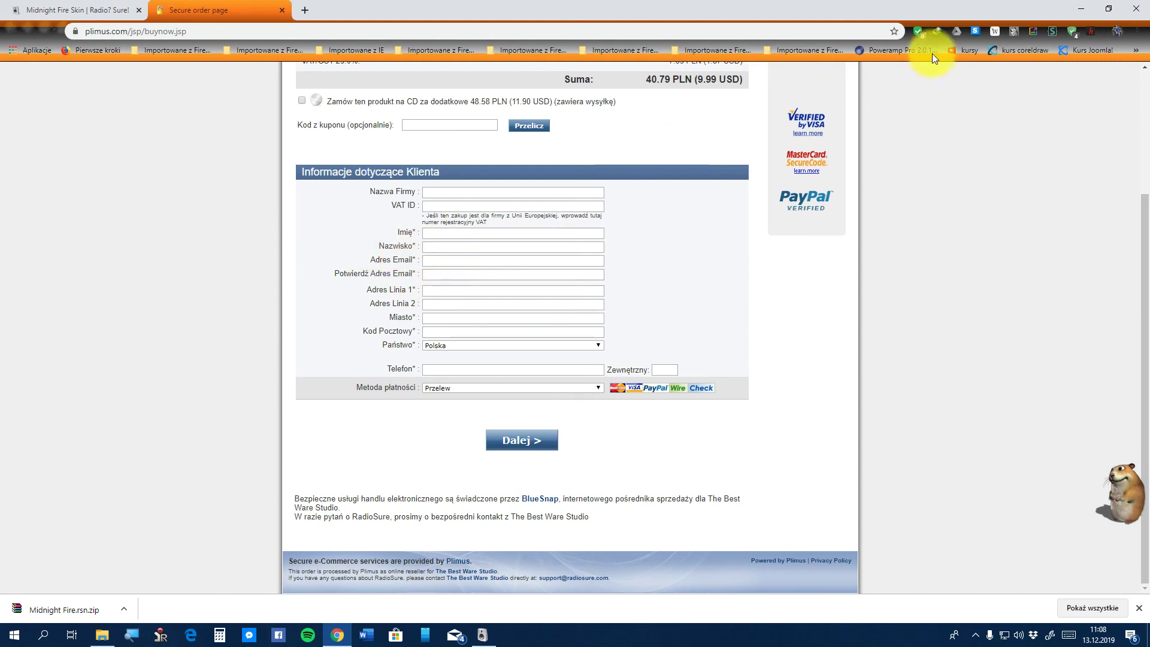
pyautogui.click(1138, 7)
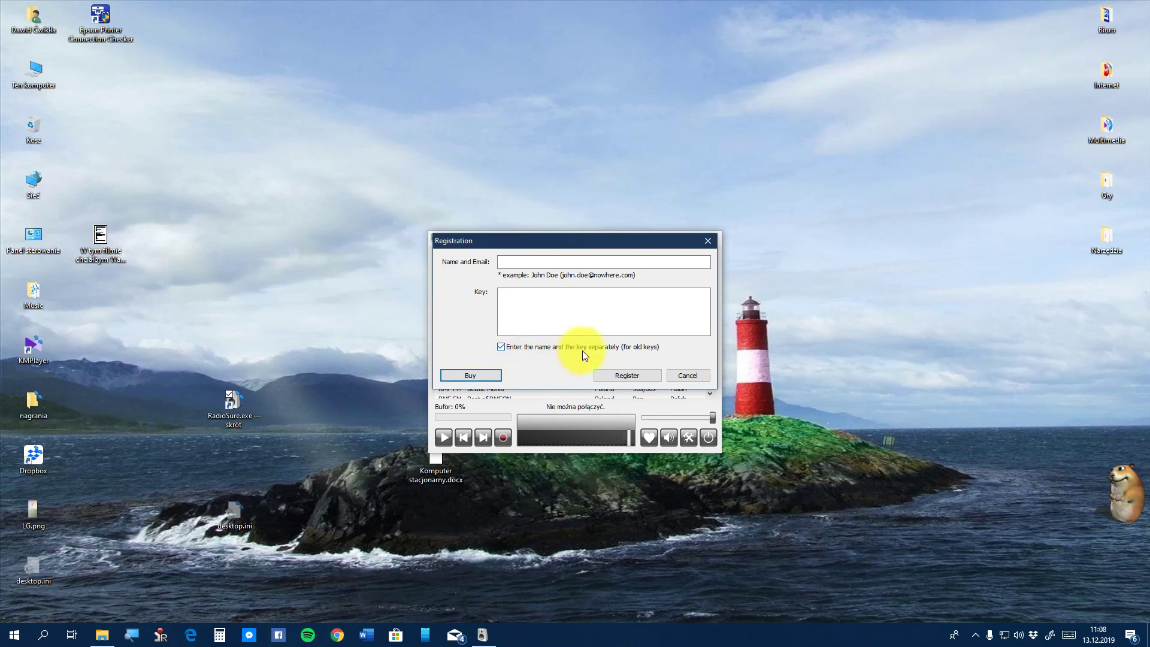
# Uncheck 'Enter the name and the key separately' so one Code box shows, then cancel registration and close RMF 3
pyautogui.click(524, 262)
pyautogui.click(535, 314)
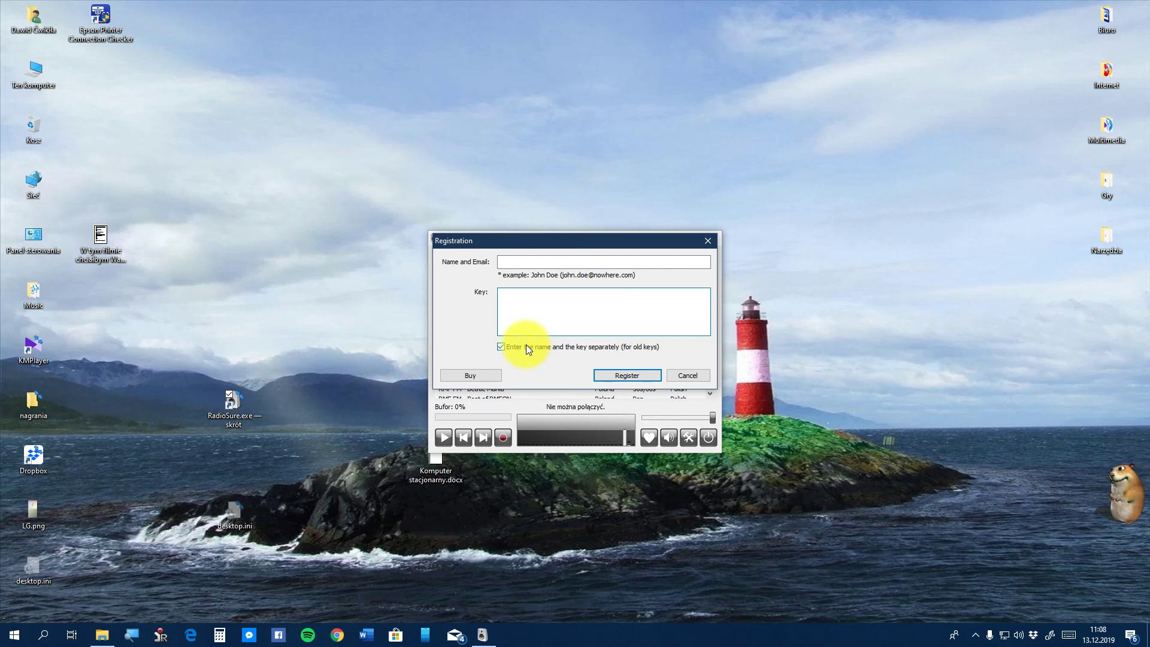
pyautogui.click(526, 347)
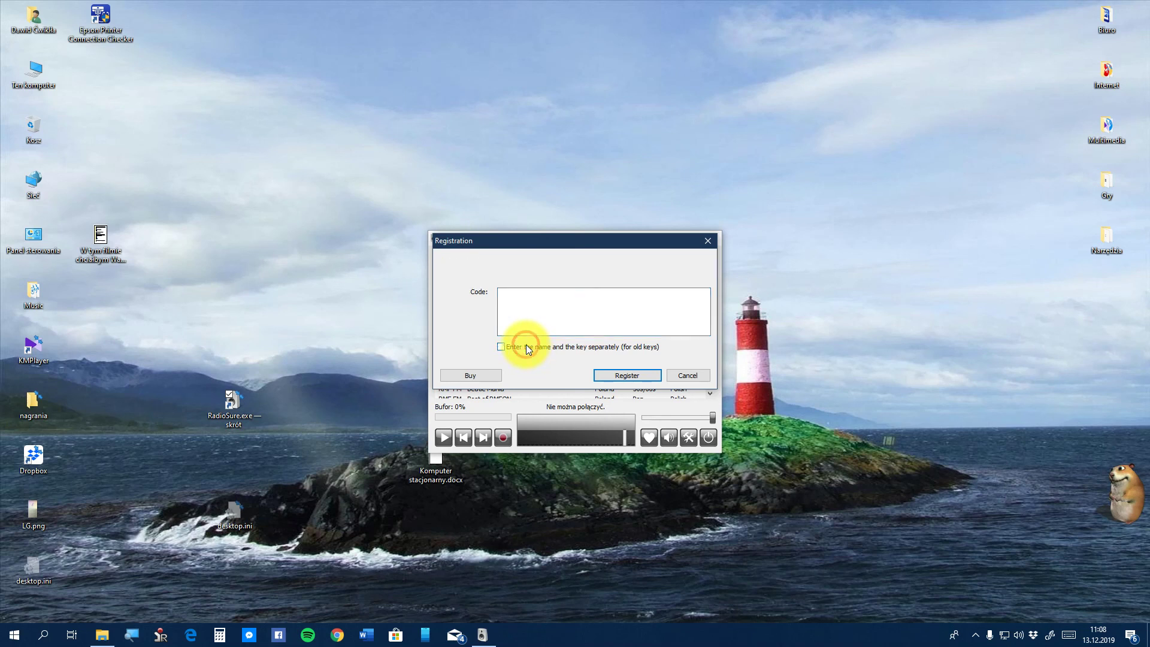
pyautogui.click(569, 304)
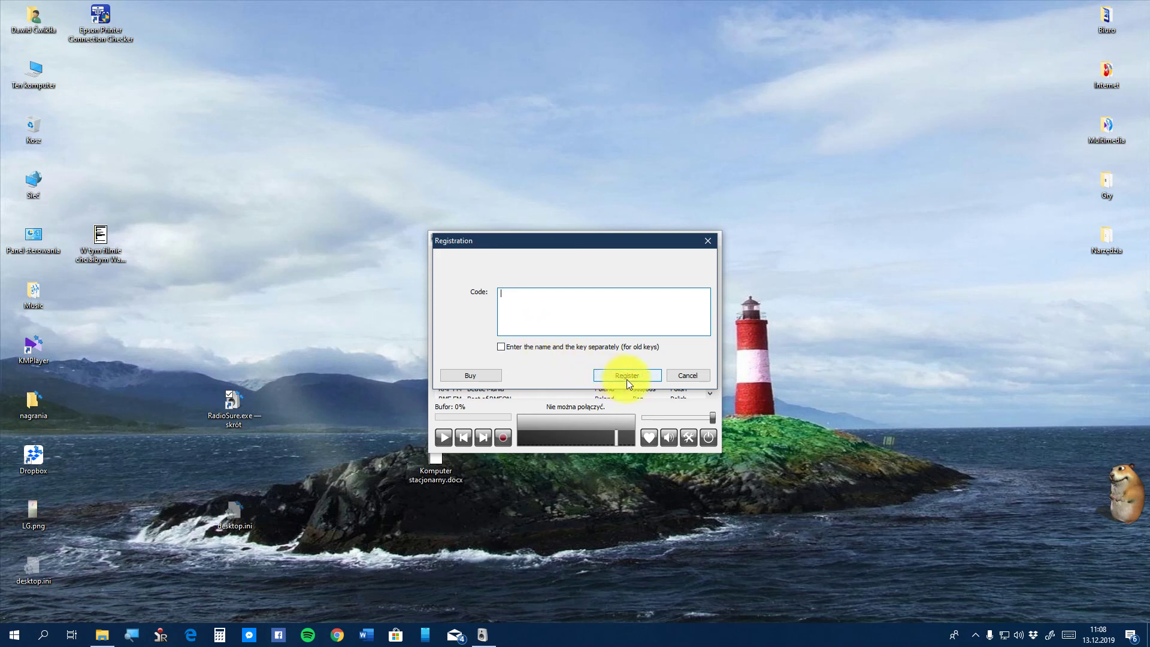
pyautogui.click(687, 375)
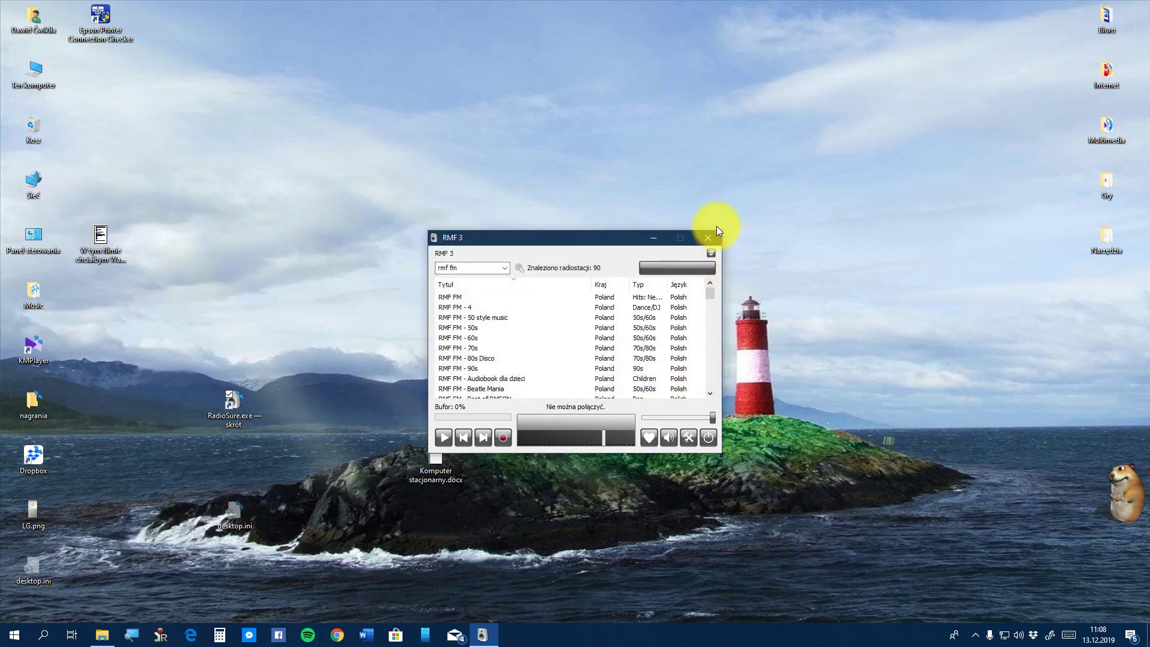
pyautogui.click(704, 237)
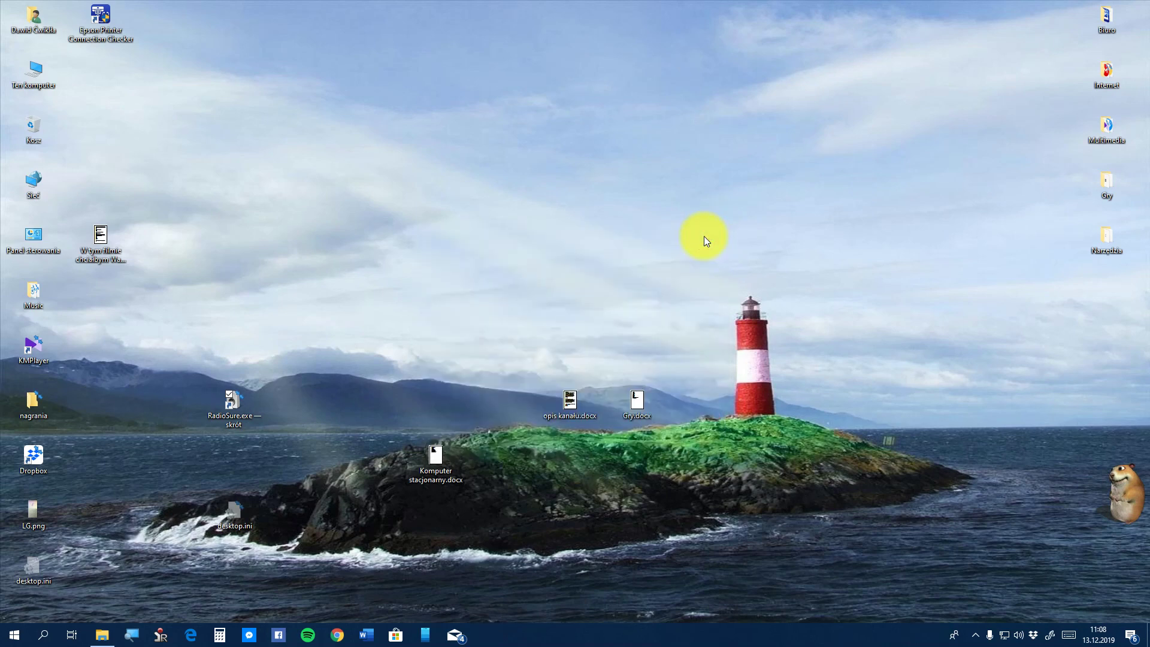